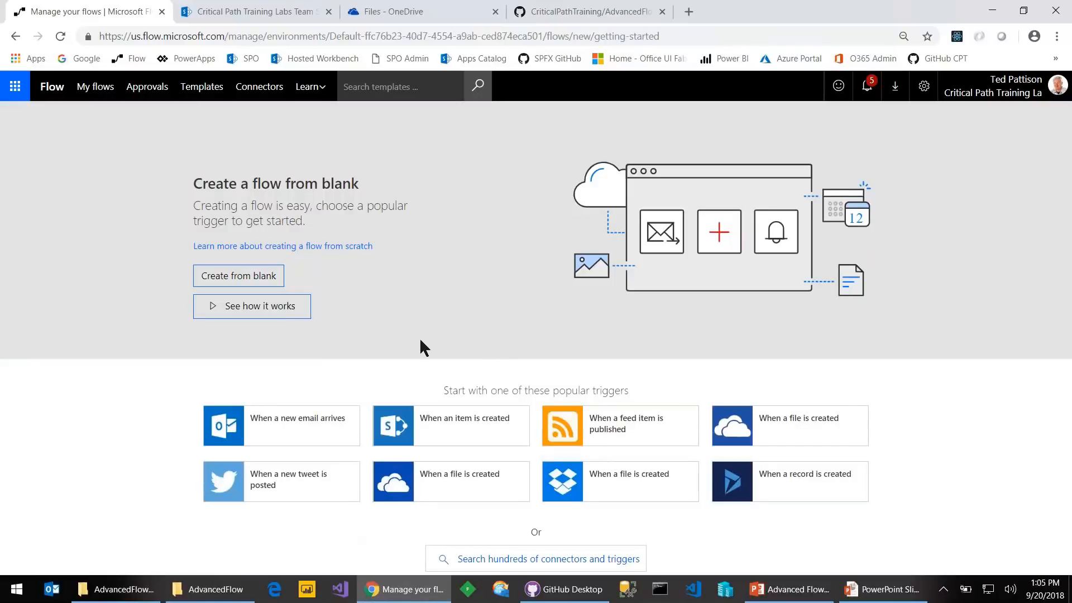
Create a blank flow that starts with the Flow button for mobile 'Manually trigger a flow' trigger
{"action": "left_click", "coordinate": [246, 278]}
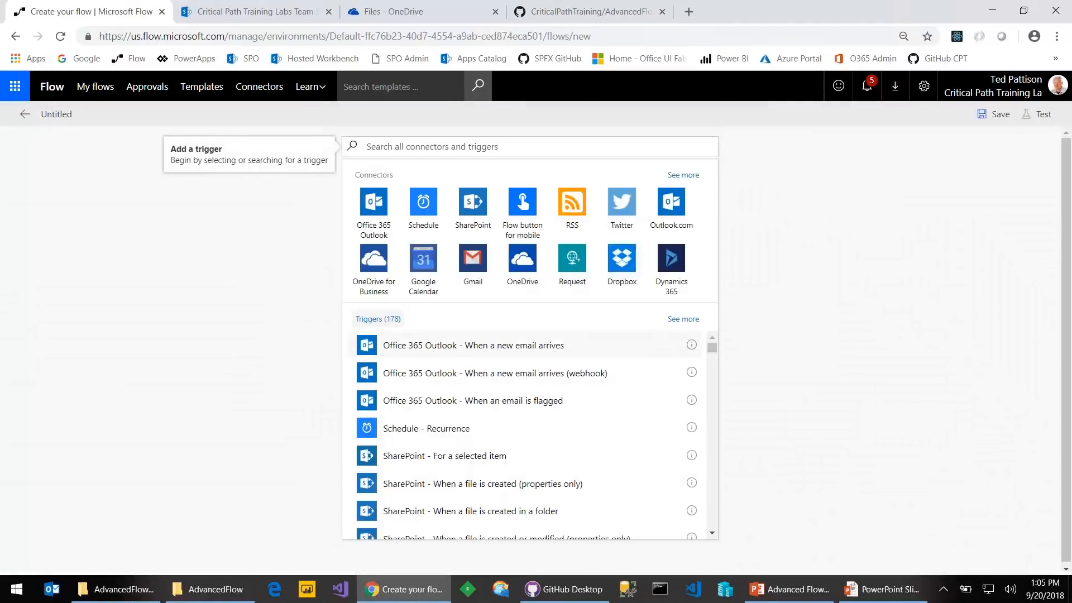
{"action": "left_click", "coordinate": [393, 148]}
{"action": "type", "text": "button"}
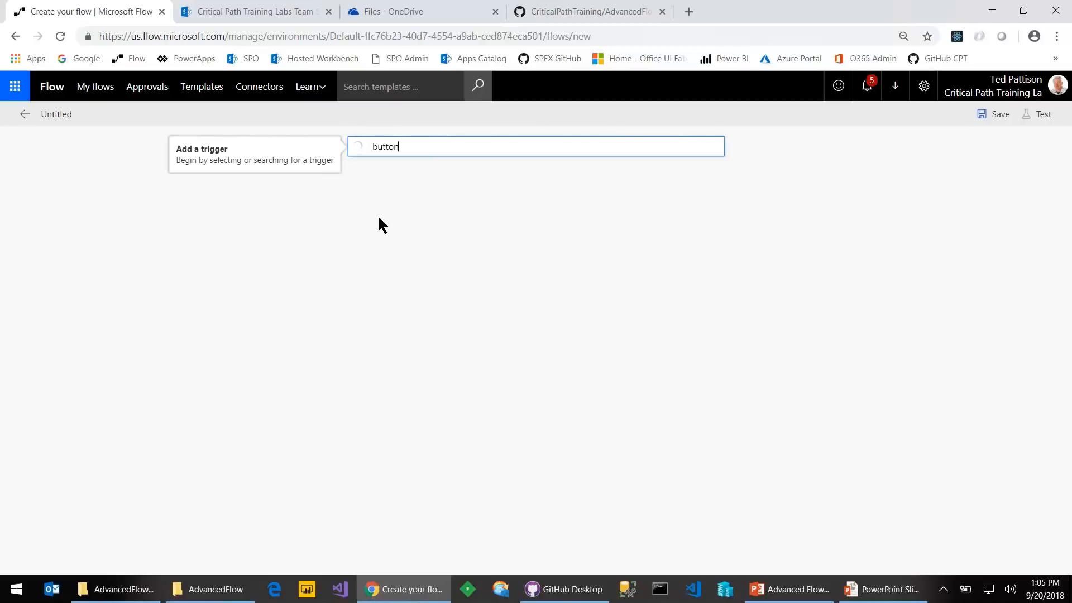
{"action": "left_click", "coordinate": [391, 230]}
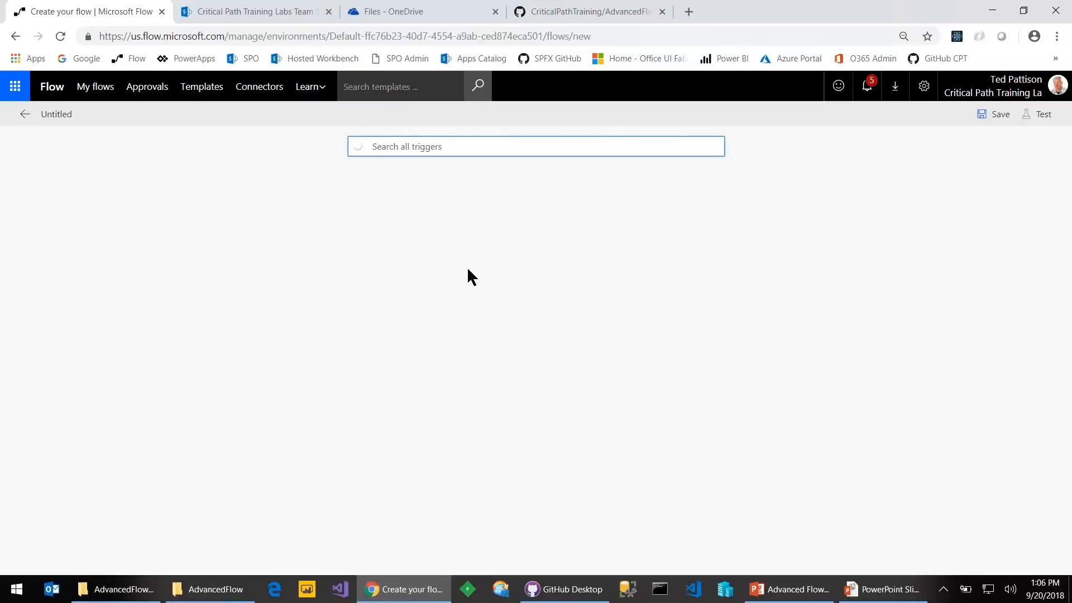
{"action": "left_click", "coordinate": [447, 203]}
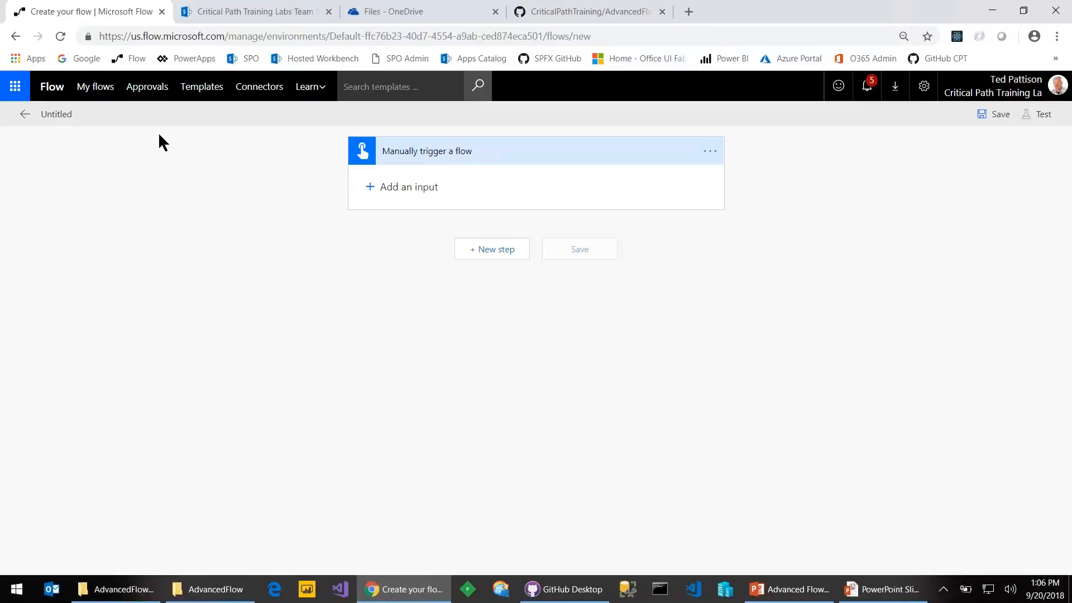
Rename the untitled flow to 'Demo 1- triggers'
{"action": "left_click", "coordinate": [61, 114]}
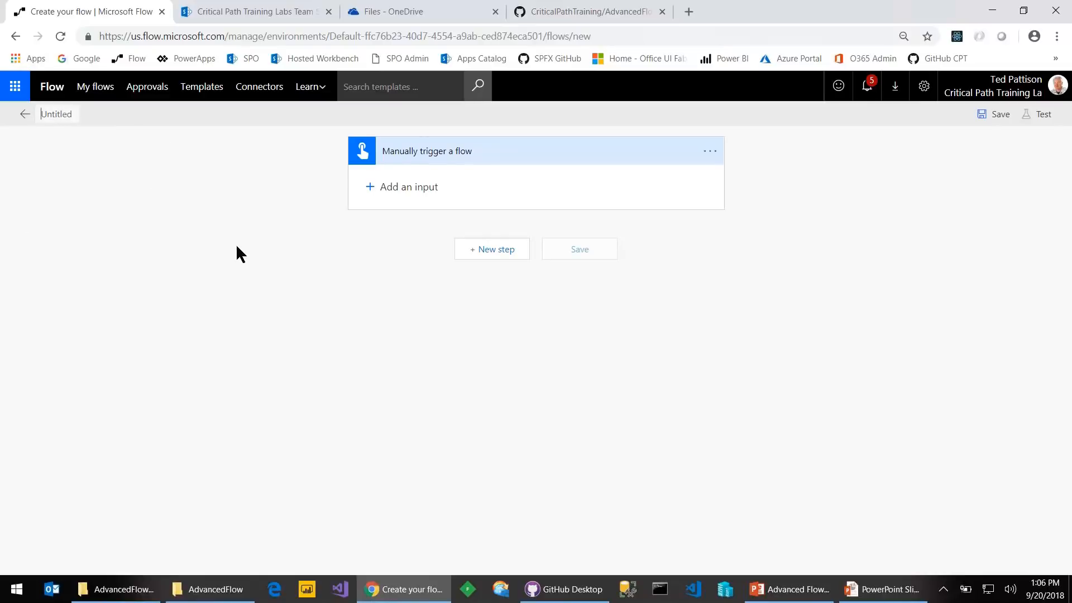
{"action": "type", "text": "Demo 1- triggers"}
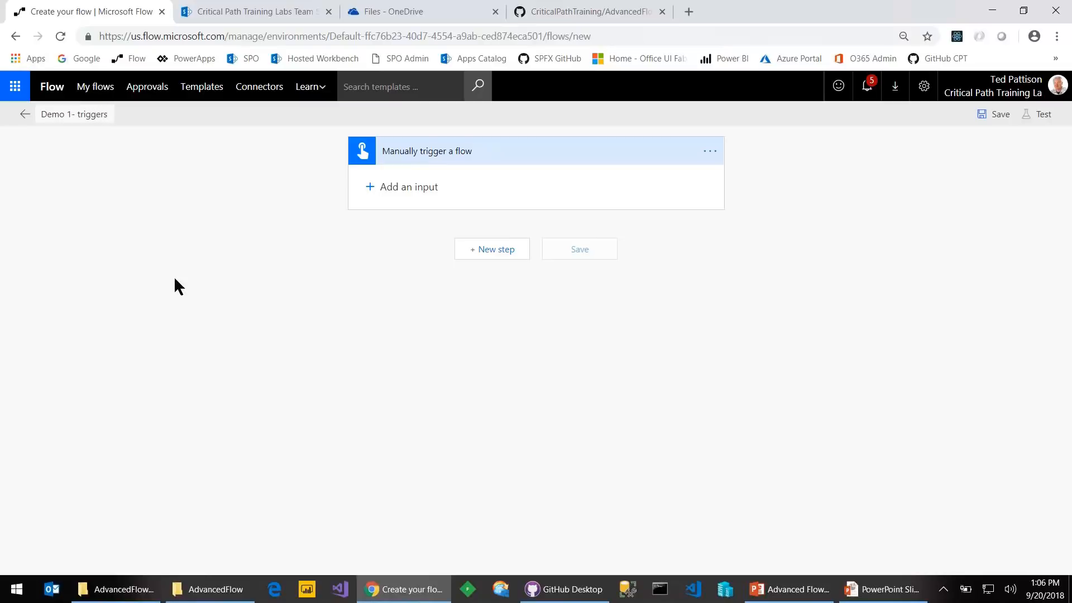
{"action": "left_click", "coordinate": [502, 249]}
Add the Office 365 Outlook 'Send an email' action after the trigger
{"action": "left_click", "coordinate": [476, 310]}
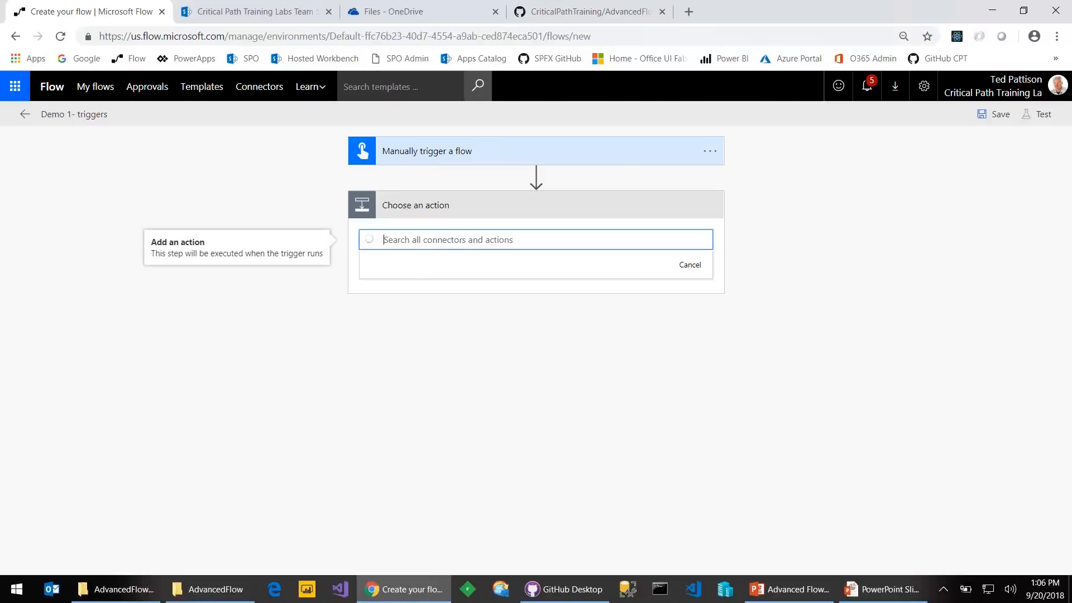
{"action": "type", "text": "send email"}
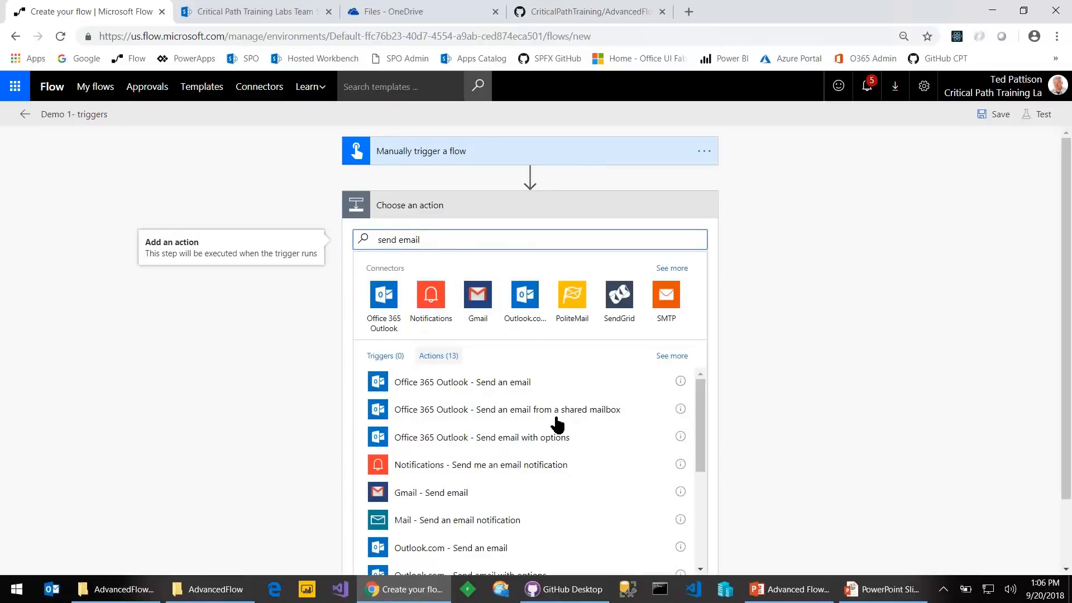
{"action": "left_click", "coordinate": [525, 416]}
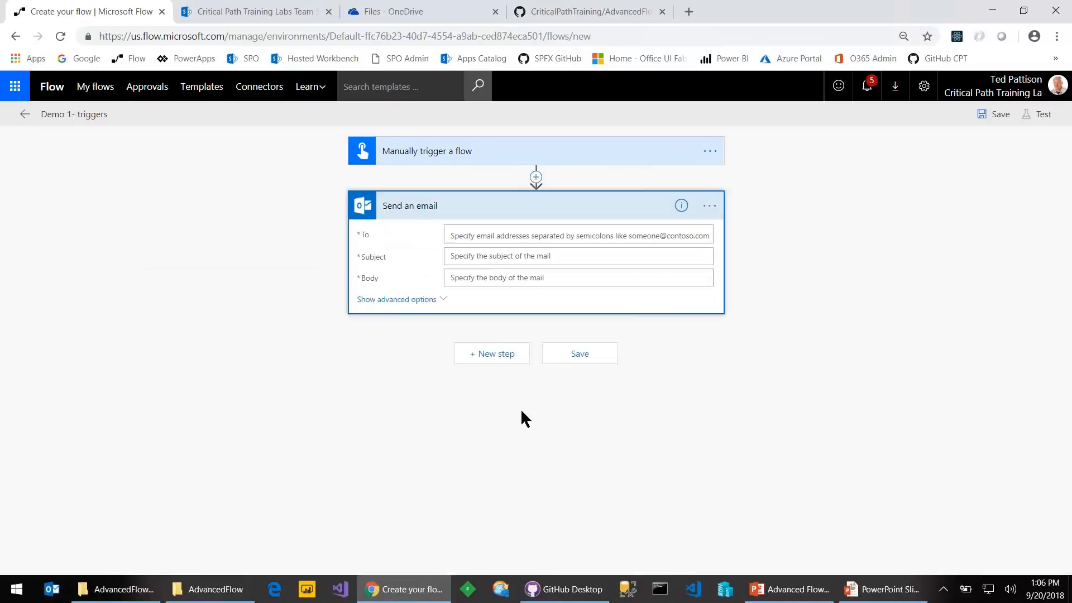
{"action": "left_click", "coordinate": [479, 238]}
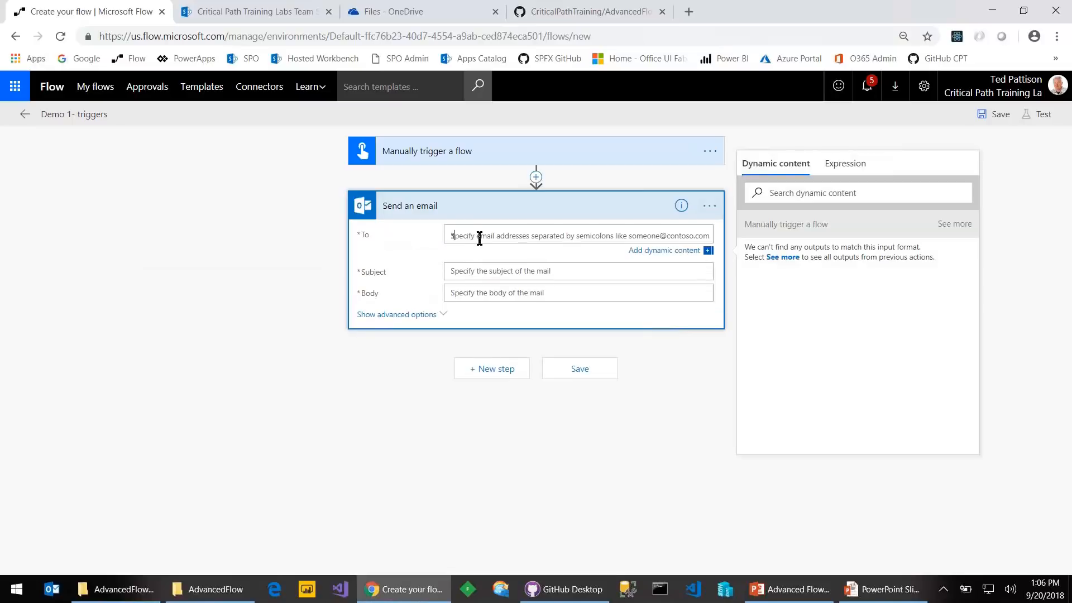
Address the email to the suggested recipient with subject 'Test' and body 'Test', then save
{"action": "type", "text": "ted"}
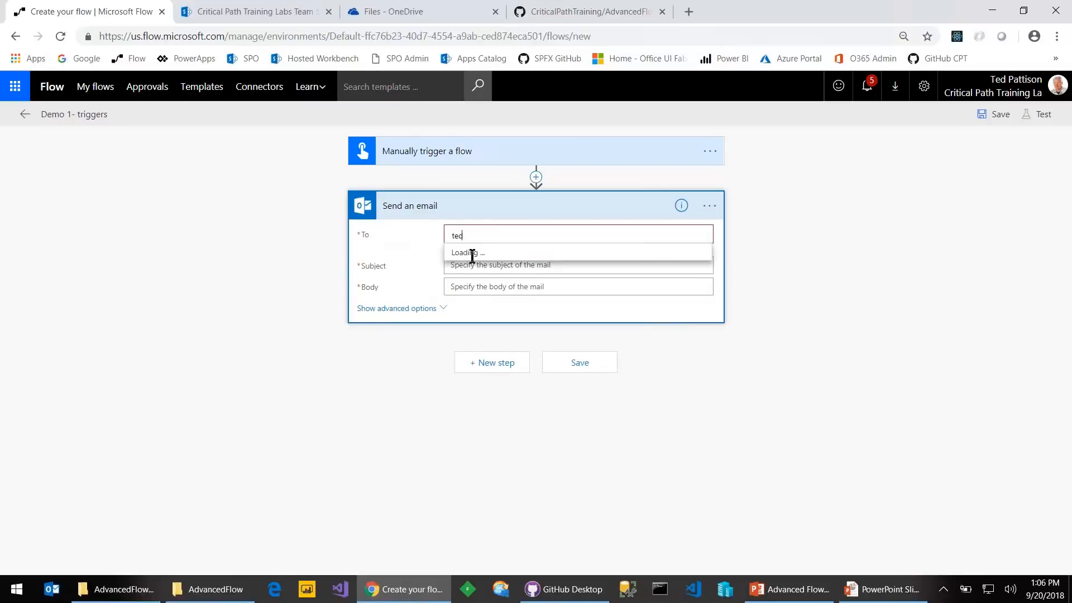
{"action": "key", "text": "Return"}
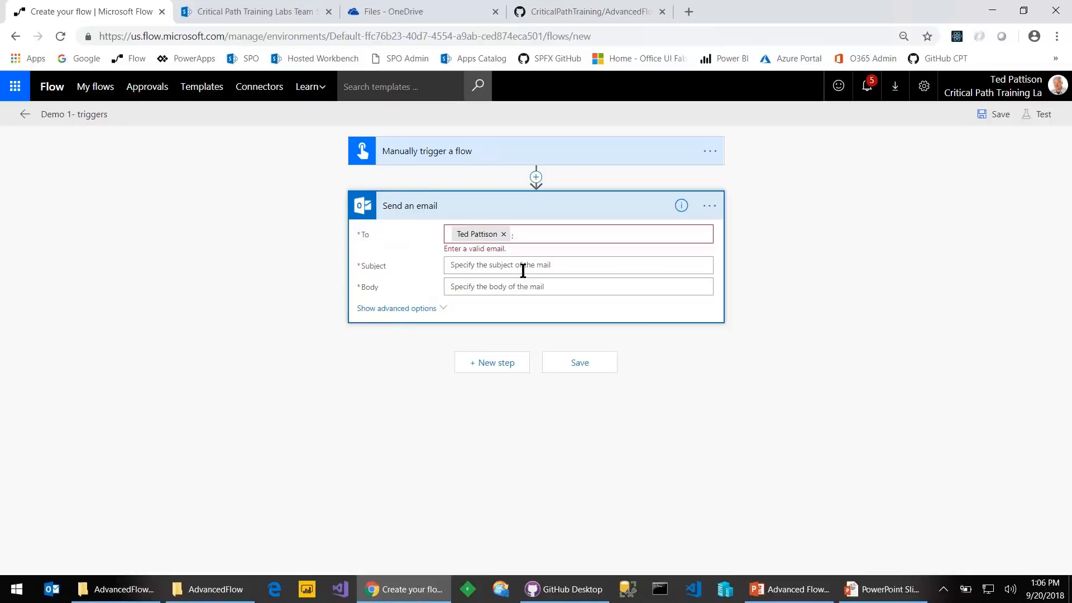
{"action": "left_click", "coordinate": [523, 268]}
{"action": "type", "text": "Test"}
{"action": "key", "text": "Tab"}
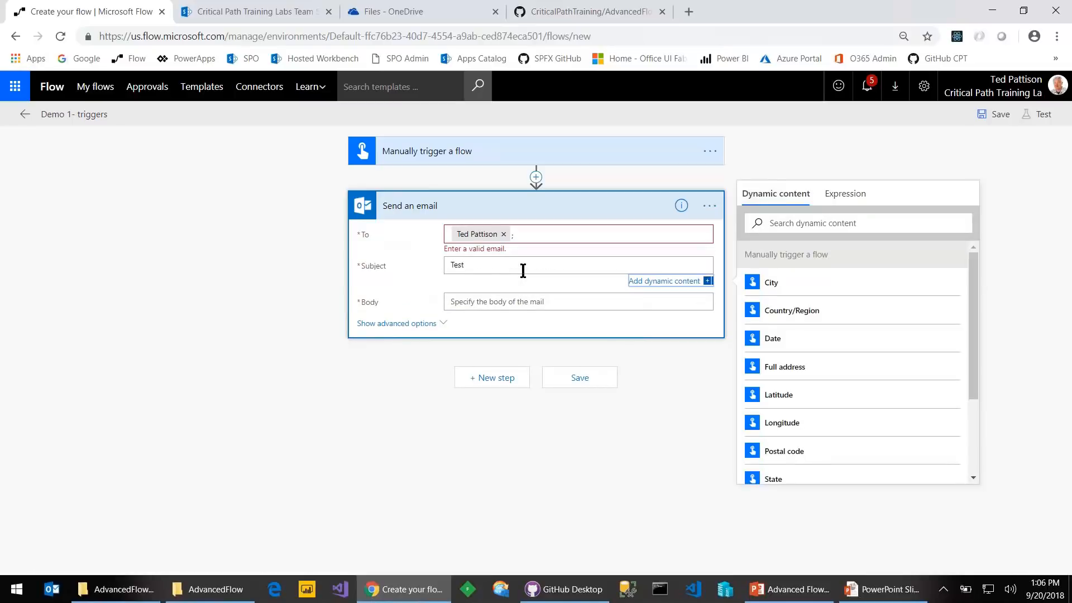
{"action": "left_click", "coordinate": [462, 302]}
{"action": "type", "text": "Test"}
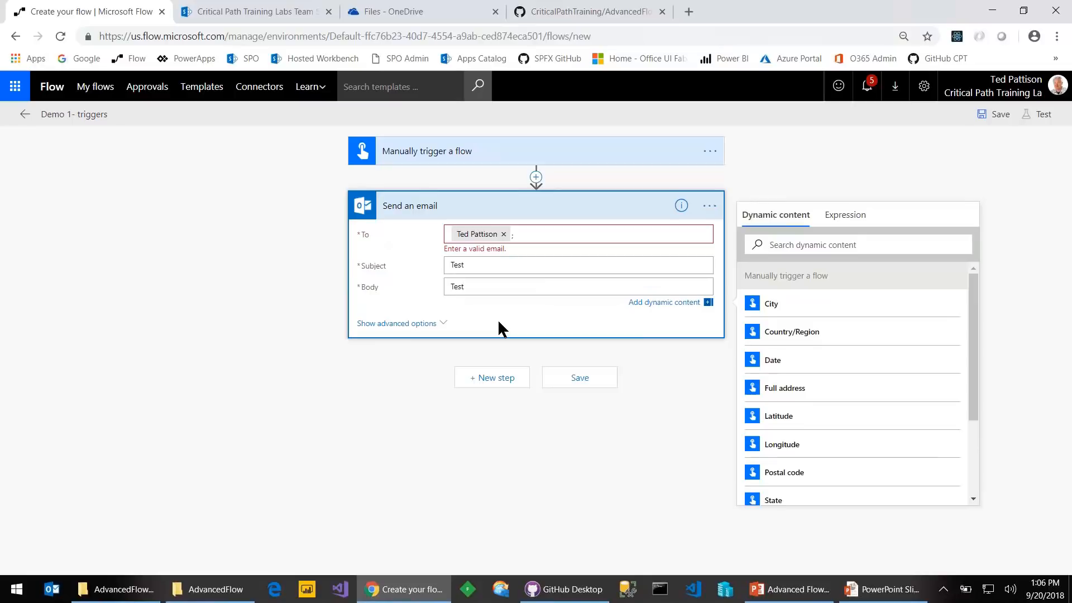
{"action": "left_click", "coordinate": [584, 386]}
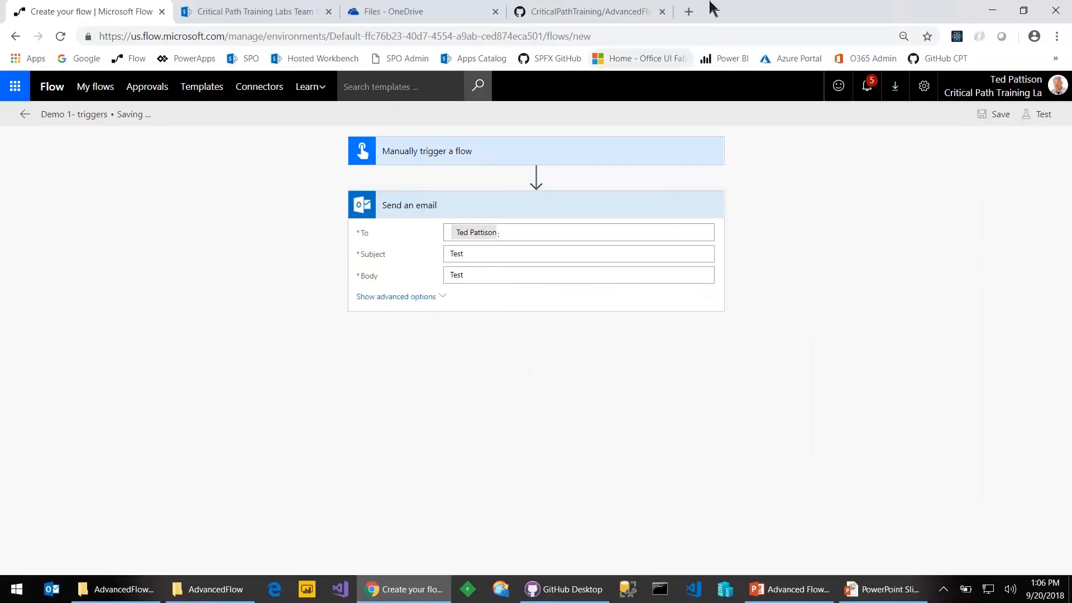
Open the Outlook mailbox from Office 365 home in a duplicated tab, then return to the flow editor
{"action": "right_click", "coordinate": [95, 17]}
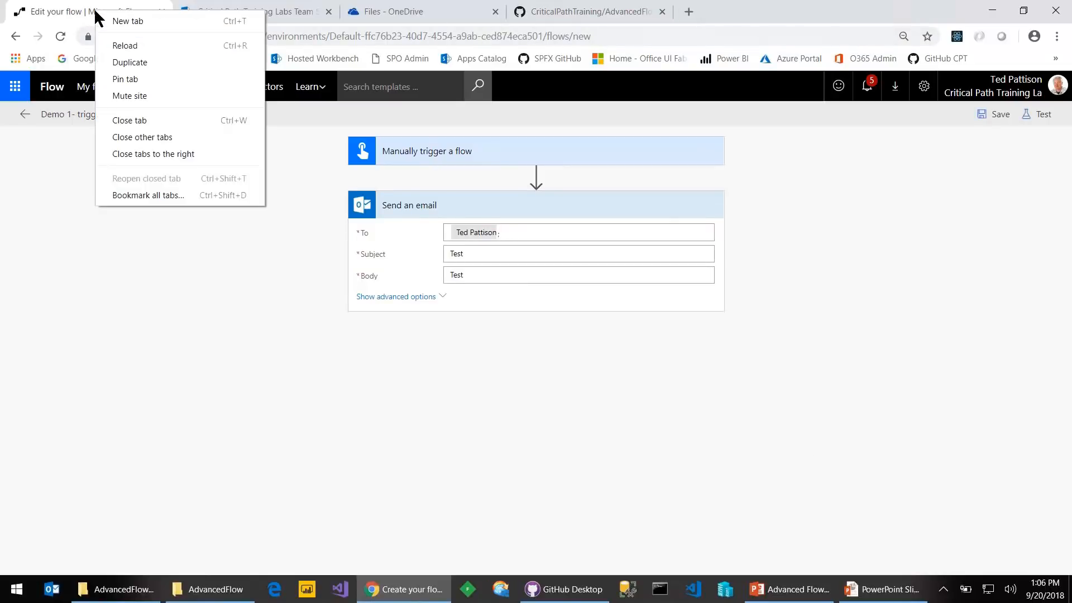
{"action": "left_click", "coordinate": [129, 62]}
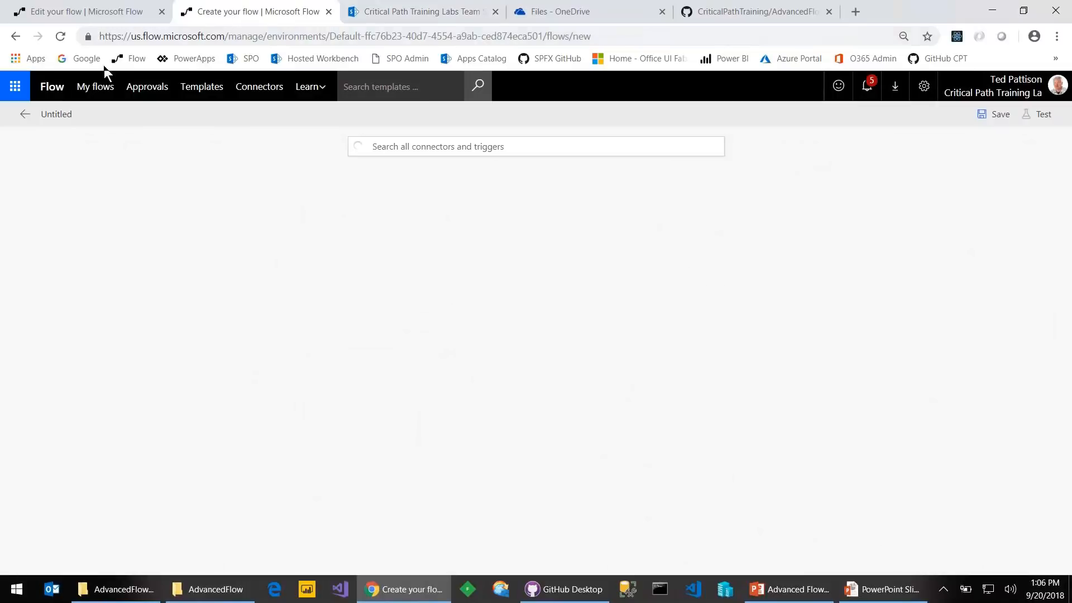
{"action": "left_click", "coordinate": [14, 92]}
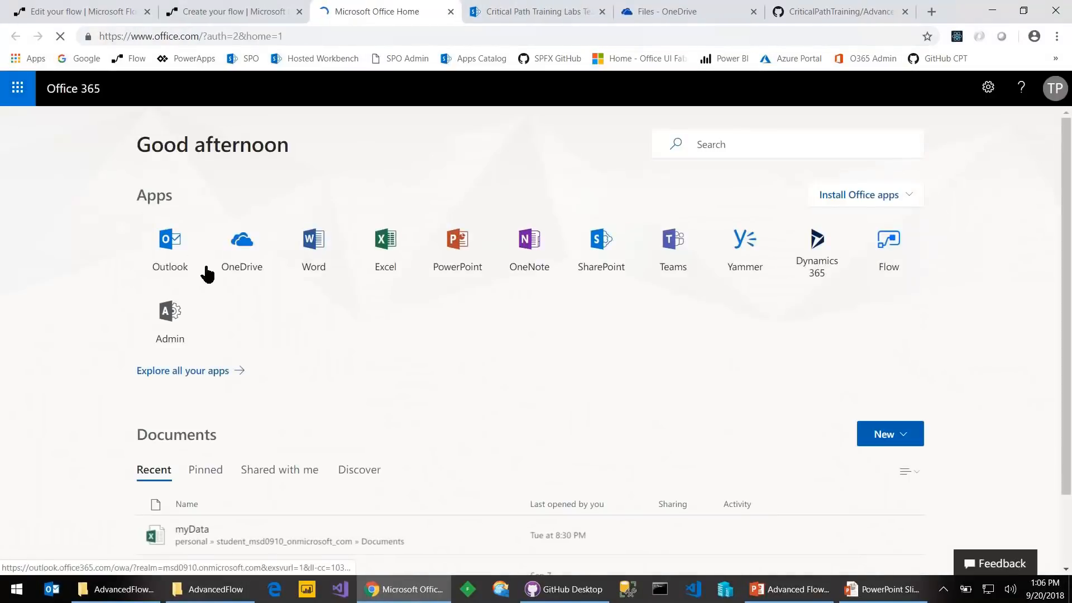
{"action": "left_click", "coordinate": [171, 247]}
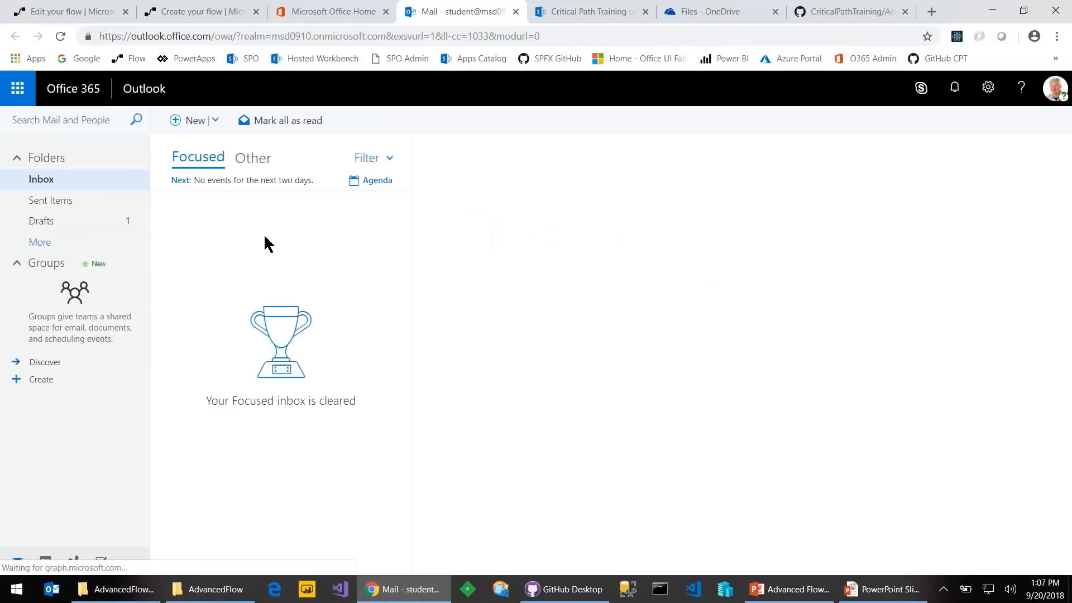
{"action": "left_click", "coordinate": [92, 13]}
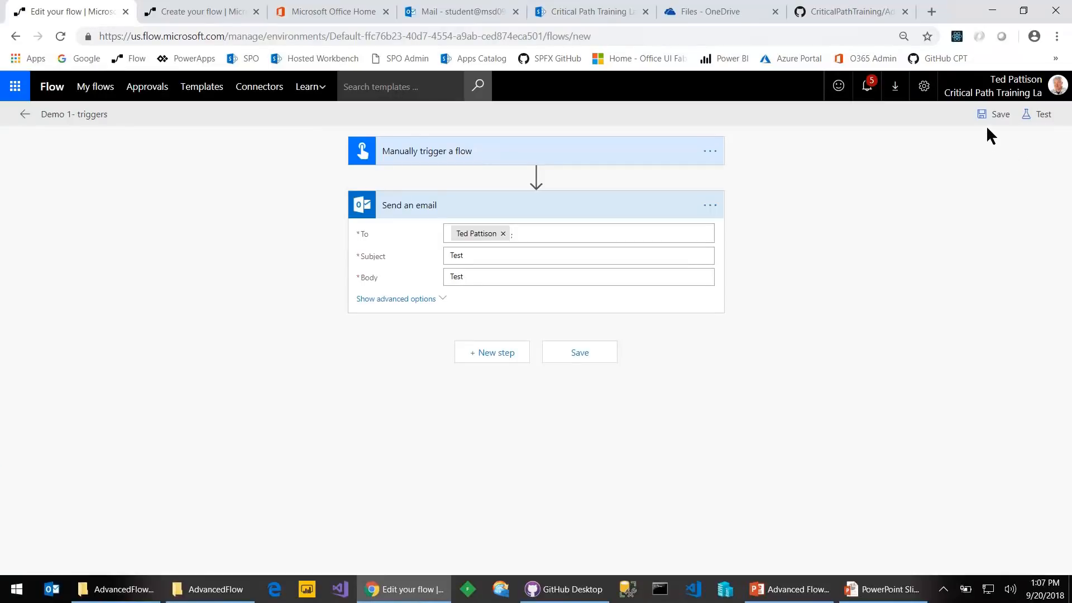
Test the flow with a manually performed trigger, run it, and view the successful run
{"action": "left_click", "coordinate": [1036, 115]}
{"action": "left_click", "coordinate": [890, 170]}
{"action": "left_click", "coordinate": [919, 228]}
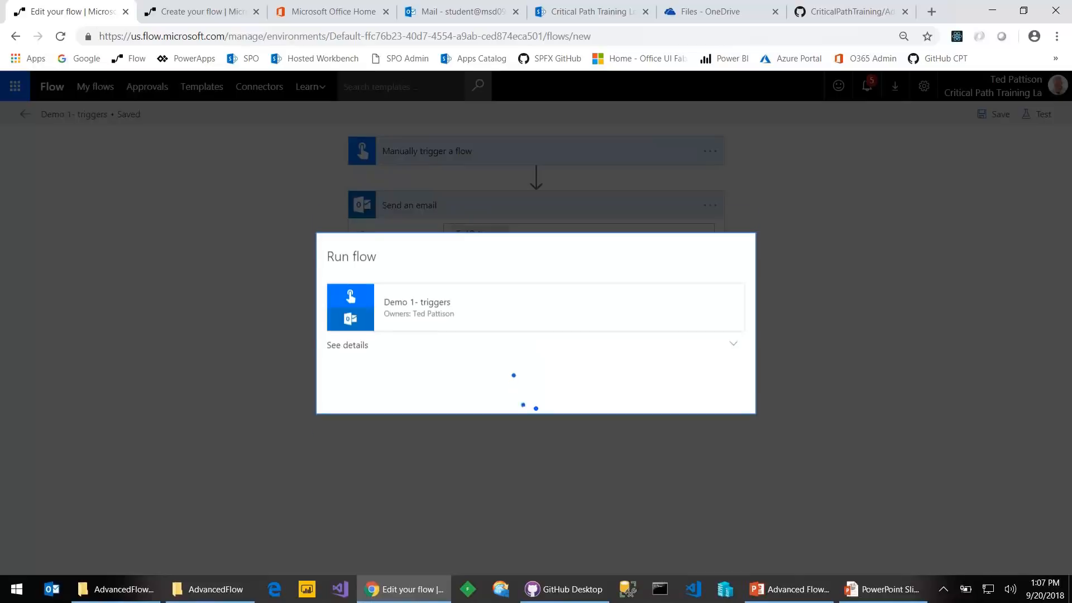
{"action": "left_click", "coordinate": [527, 414]}
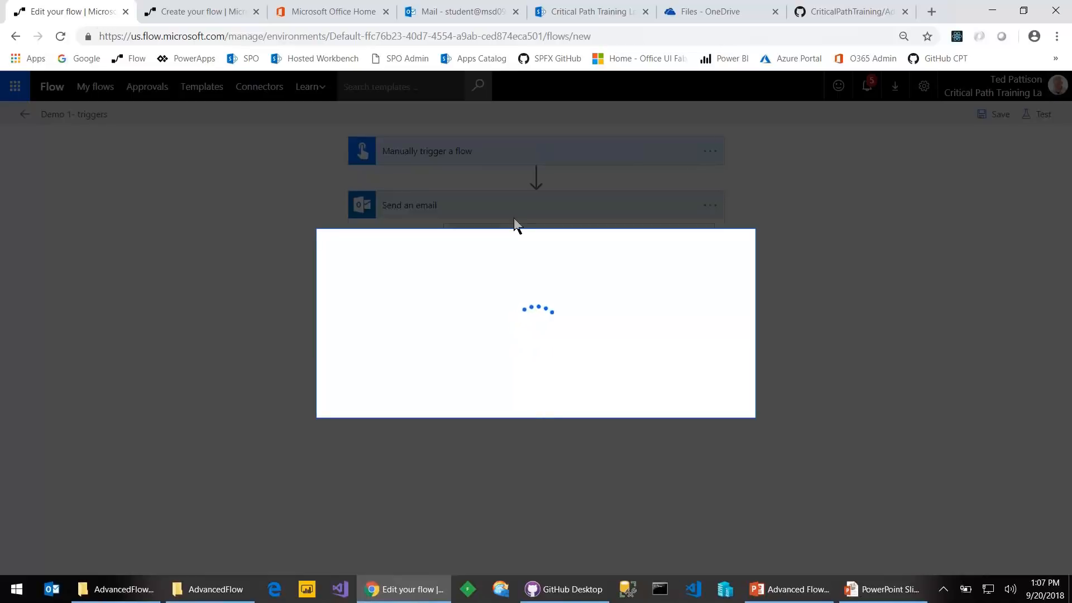
{"action": "left_click", "coordinate": [609, 382]}
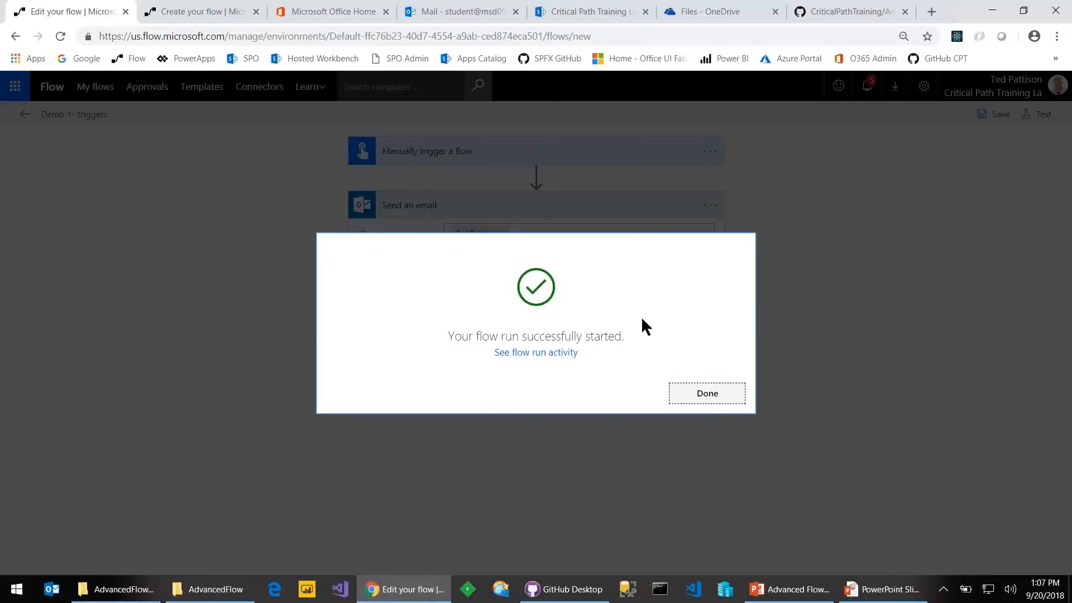
{"action": "left_click", "coordinate": [699, 398]}
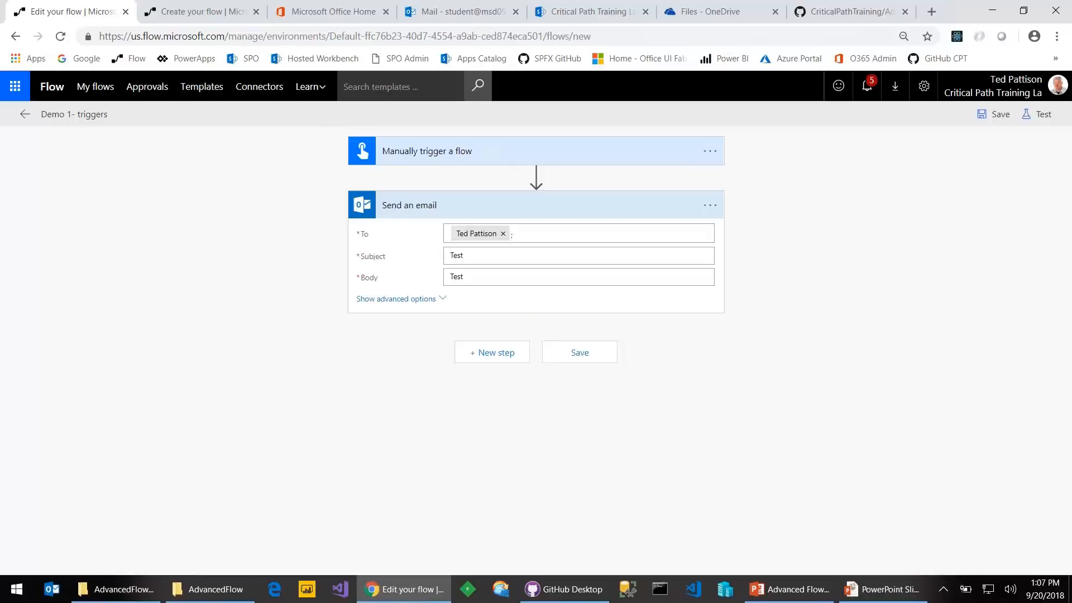
Confirm the 'Test' email arrived in the Outlook Inbox, then go back to the run history
{"action": "left_click", "coordinate": [453, 12]}
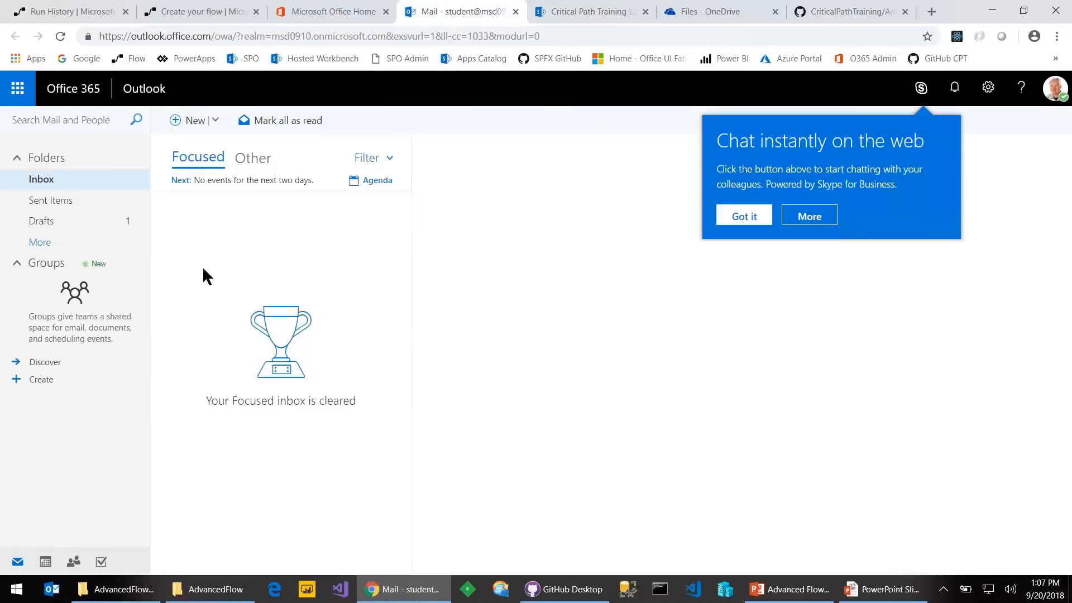
{"action": "left_click", "coordinate": [582, 274]}
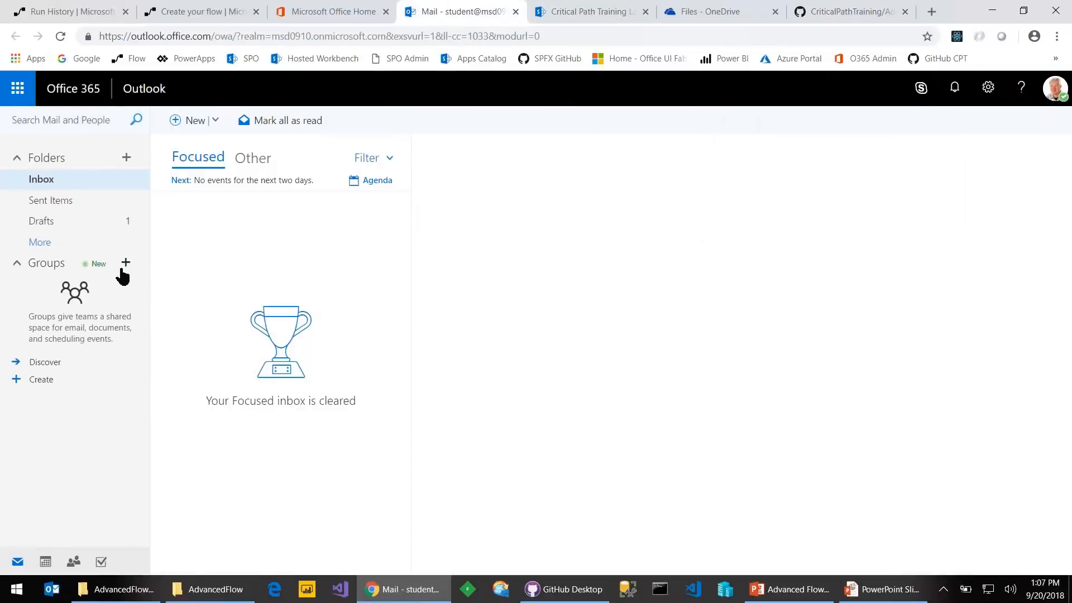
{"action": "left_click", "coordinate": [74, 202]}
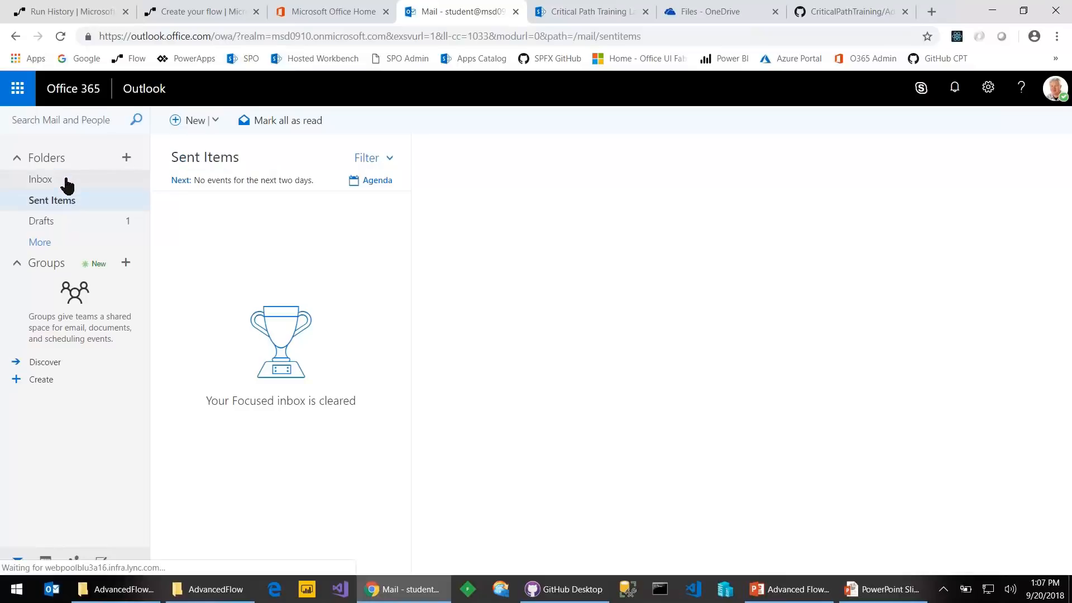
{"action": "left_click", "coordinate": [70, 183]}
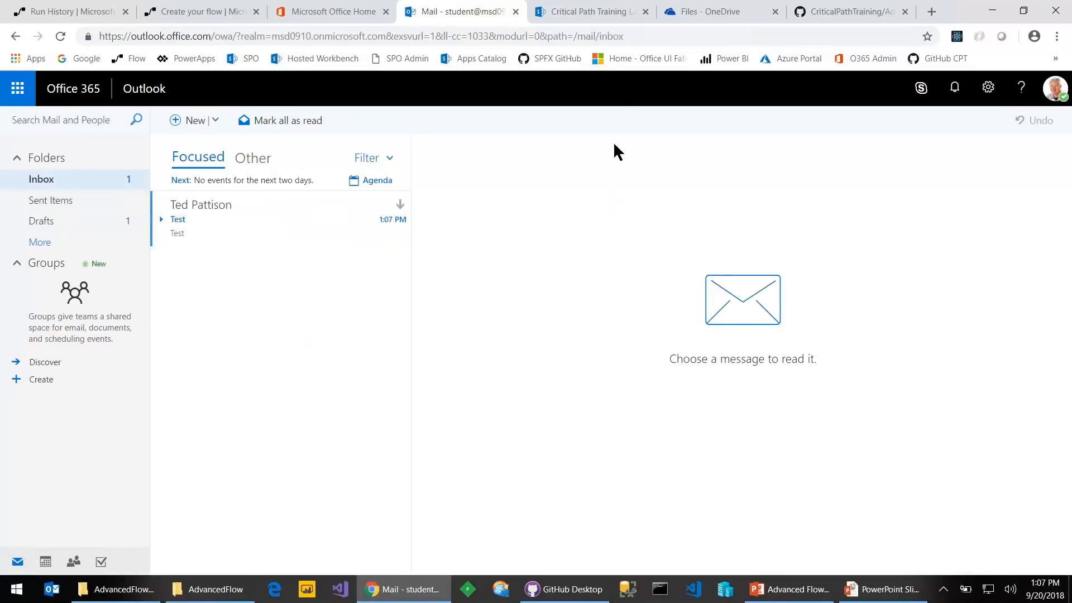
{"action": "left_click", "coordinate": [71, 12]}
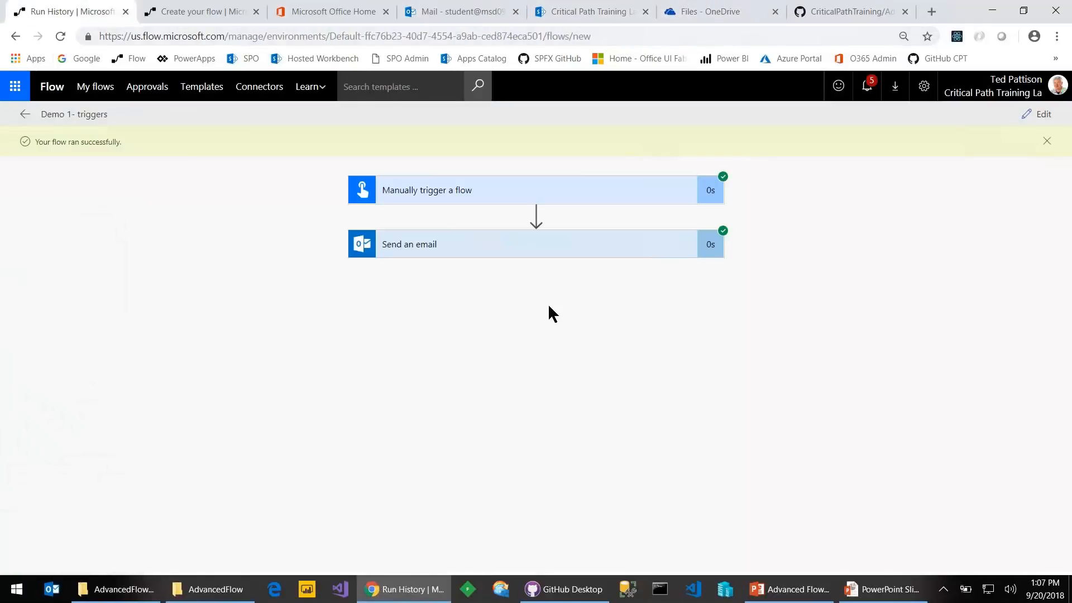
Edit the flow and delete its manual trigger step
{"action": "left_click", "coordinate": [1041, 113]}
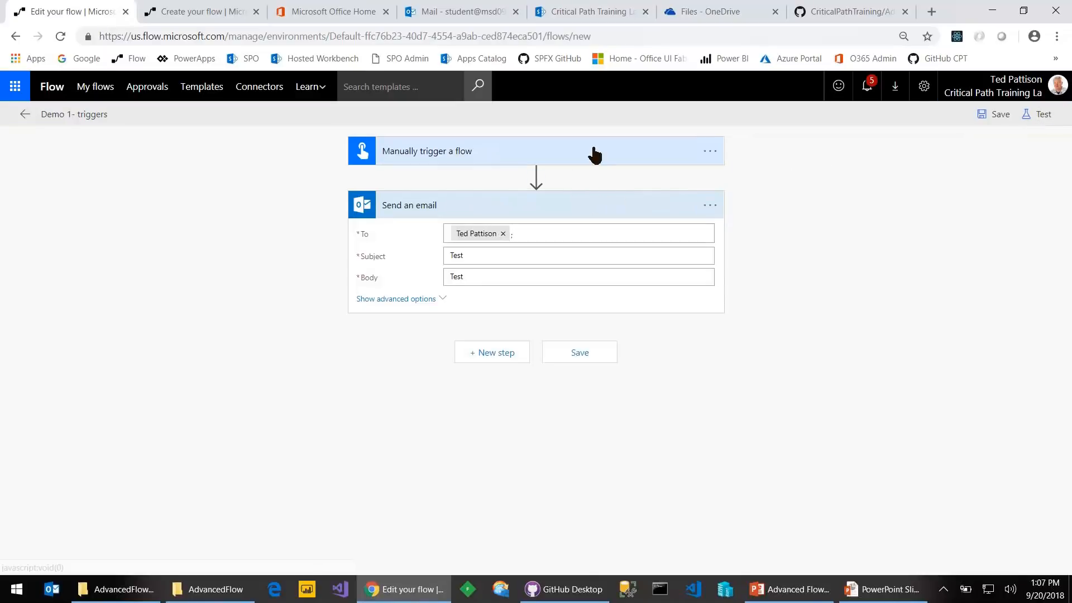
{"action": "left_click", "coordinate": [477, 160]}
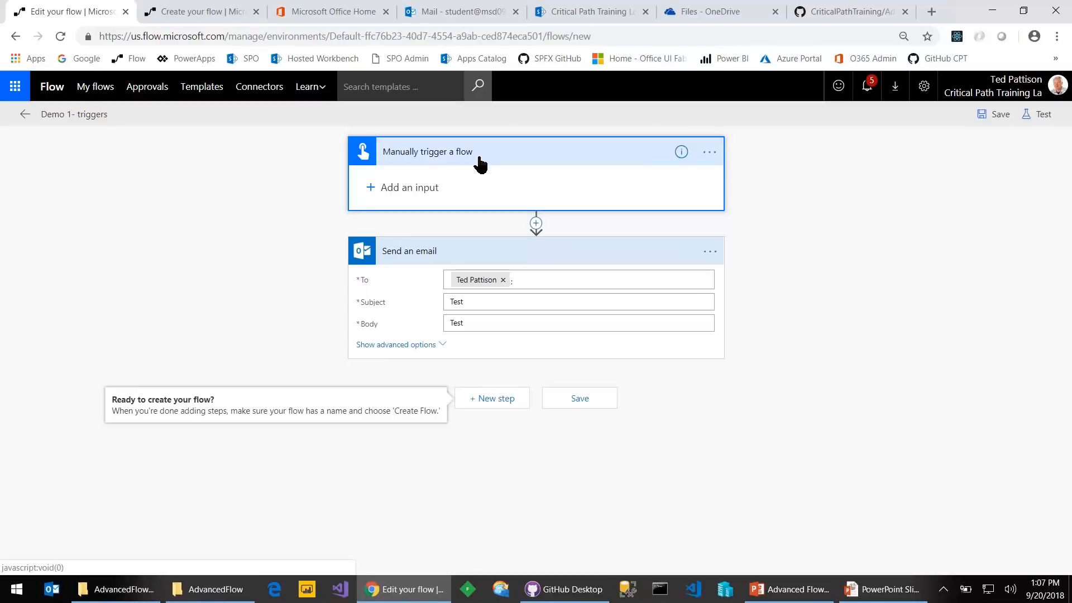
{"action": "left_click", "coordinate": [710, 153]}
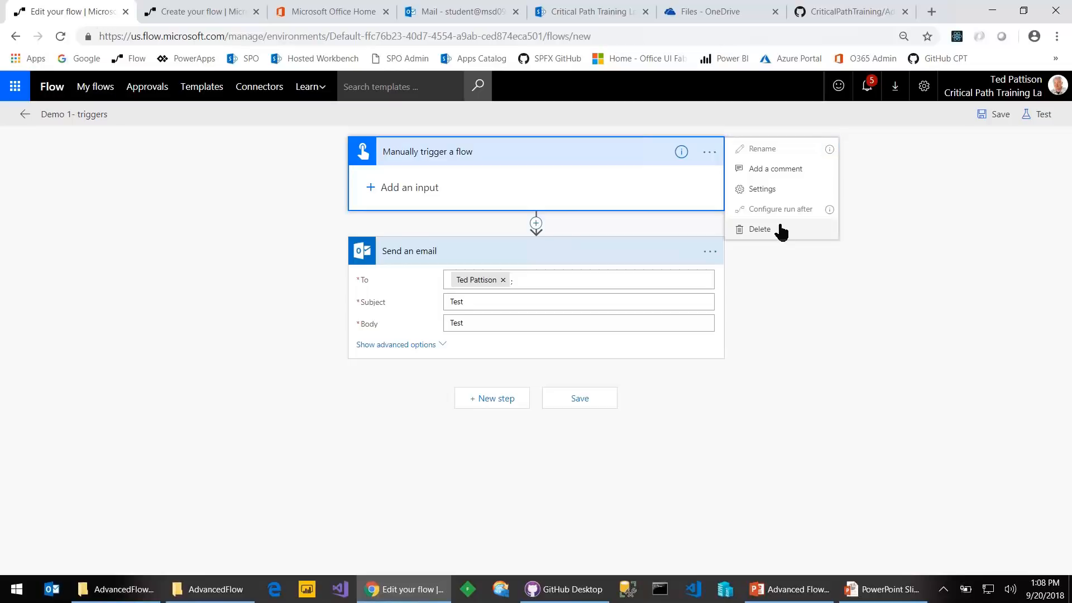
{"action": "left_click", "coordinate": [780, 230]}
{"action": "left_click", "coordinate": [608, 117]}
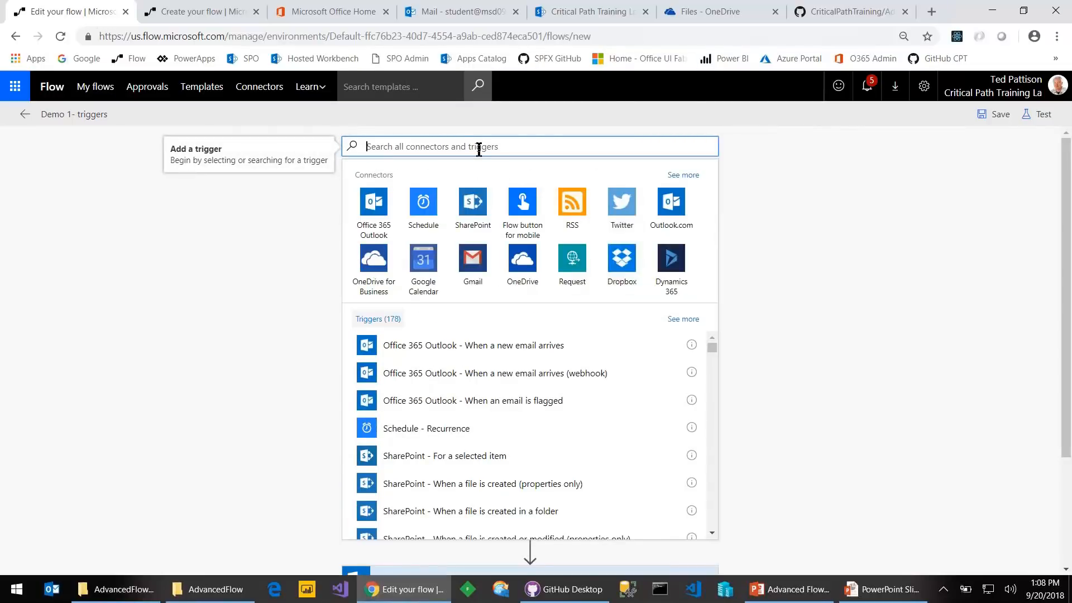
Add a Schedule – Recurrence trigger running every 1 Minute and save the flow
{"action": "left_click", "coordinate": [420, 211]}
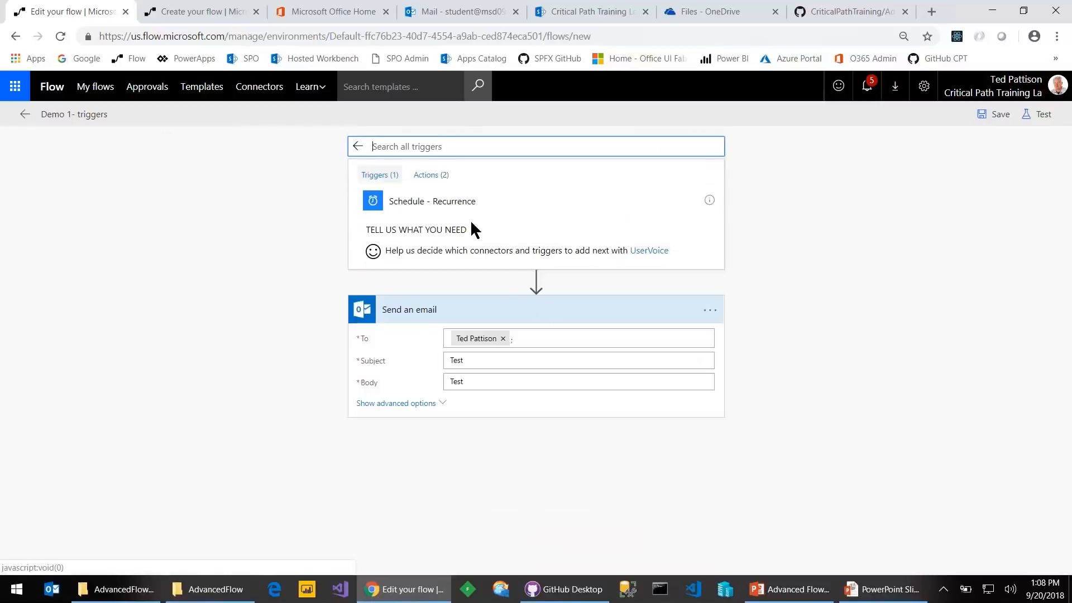
{"action": "left_click", "coordinate": [453, 207]}
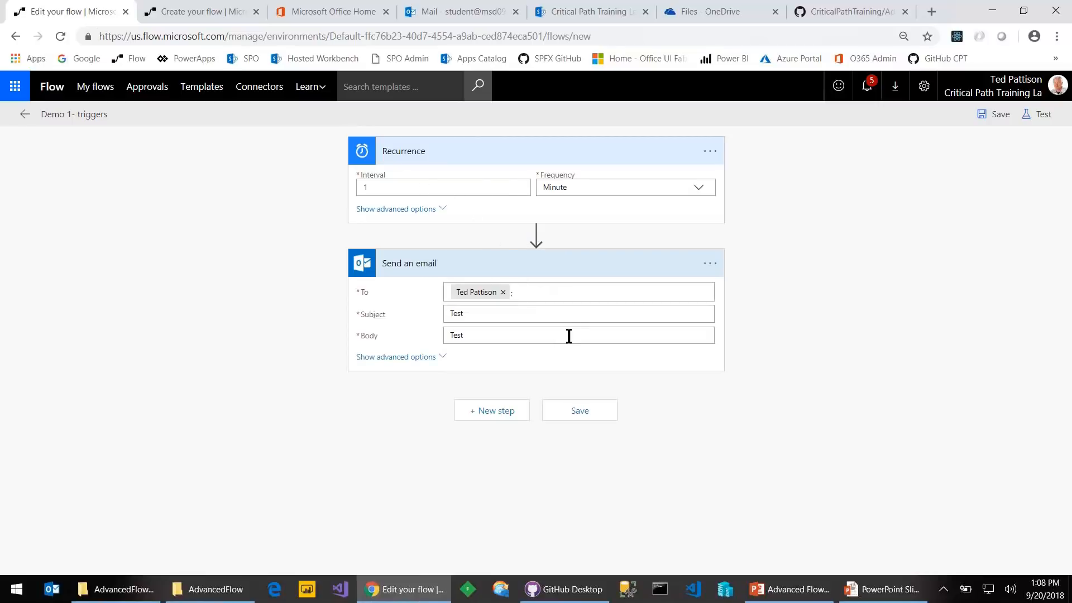
{"action": "left_click", "coordinate": [995, 114]}
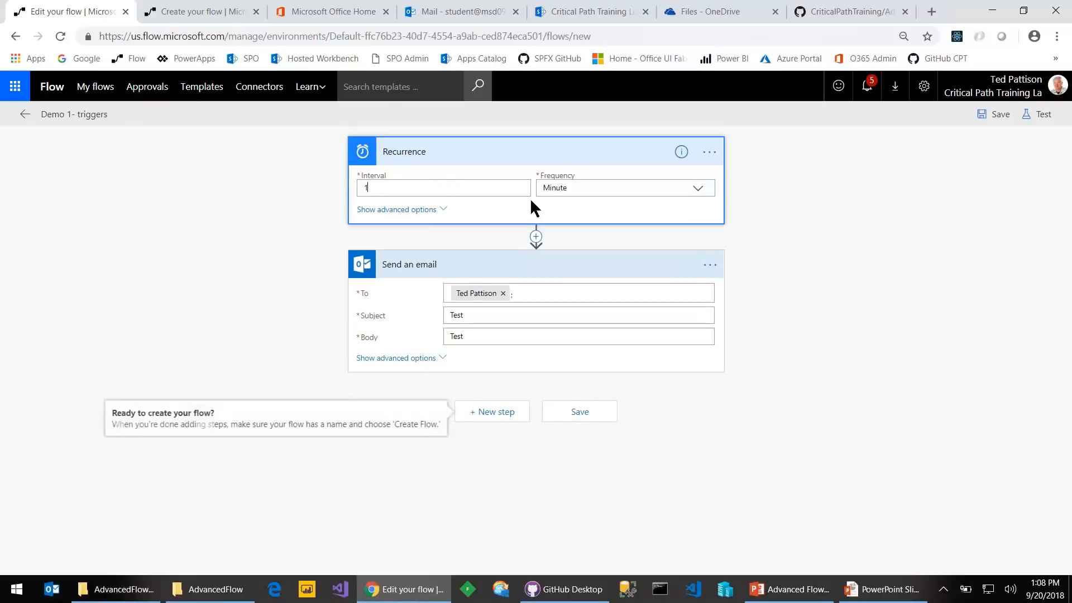
{"action": "left_click", "coordinate": [580, 186]}
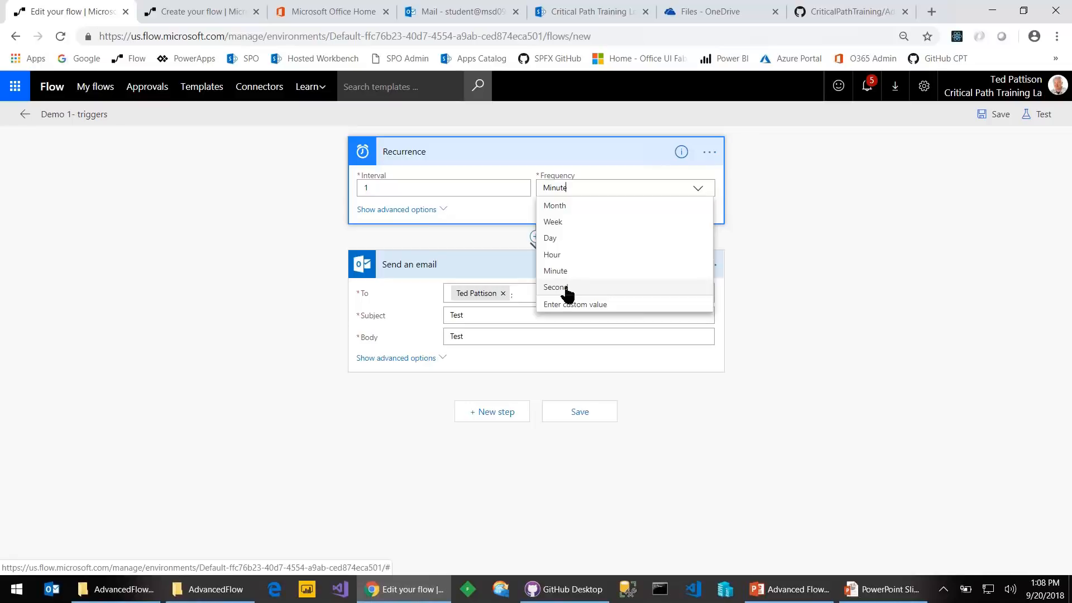
{"action": "left_click", "coordinate": [487, 232]}
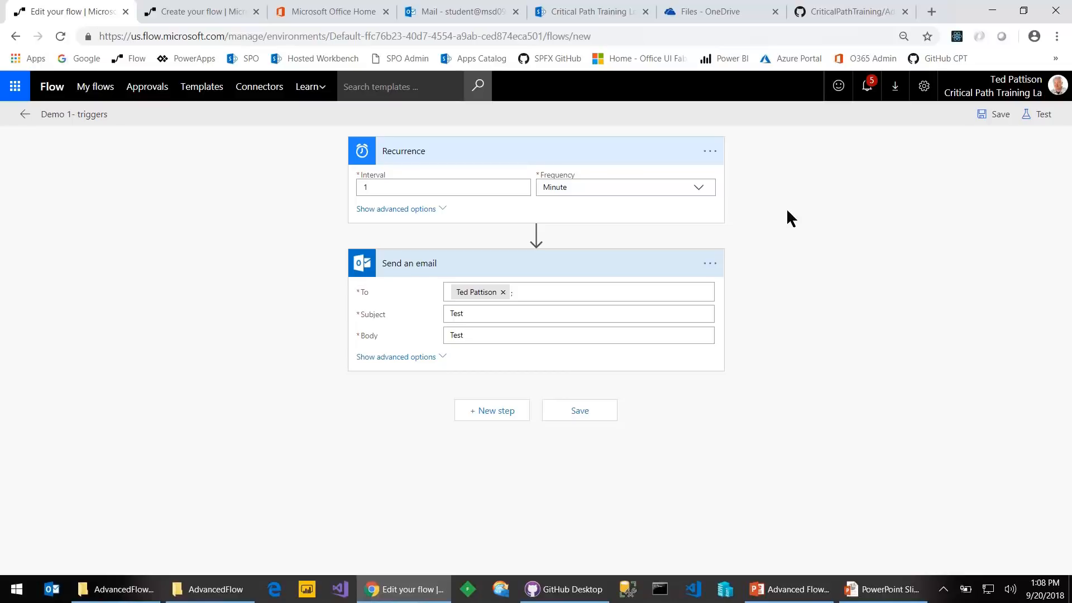
{"action": "left_click", "coordinate": [588, 13]}
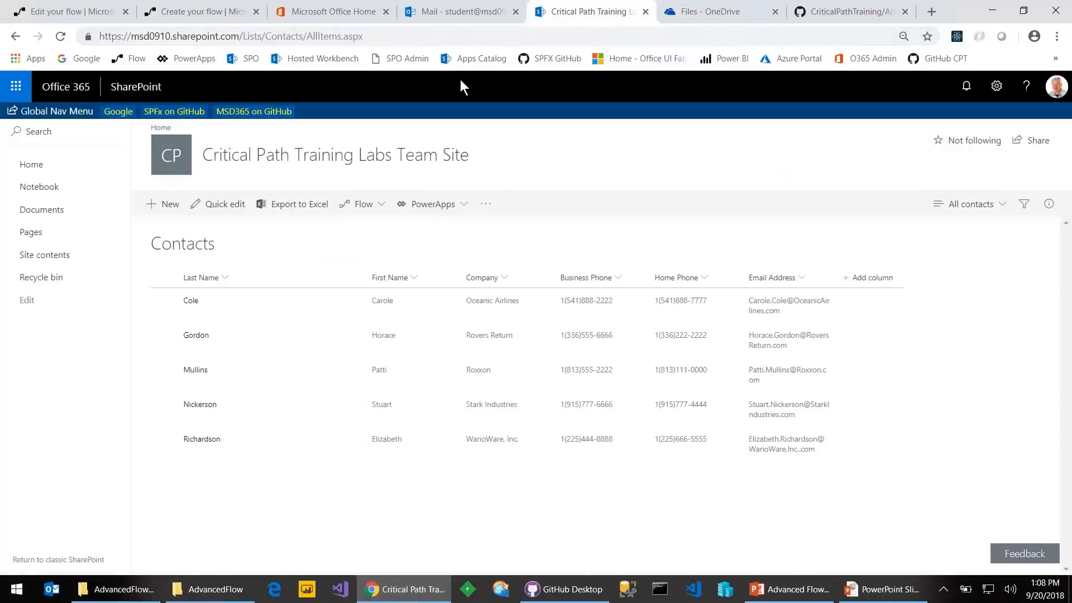
{"action": "left_click", "coordinate": [429, 12]}
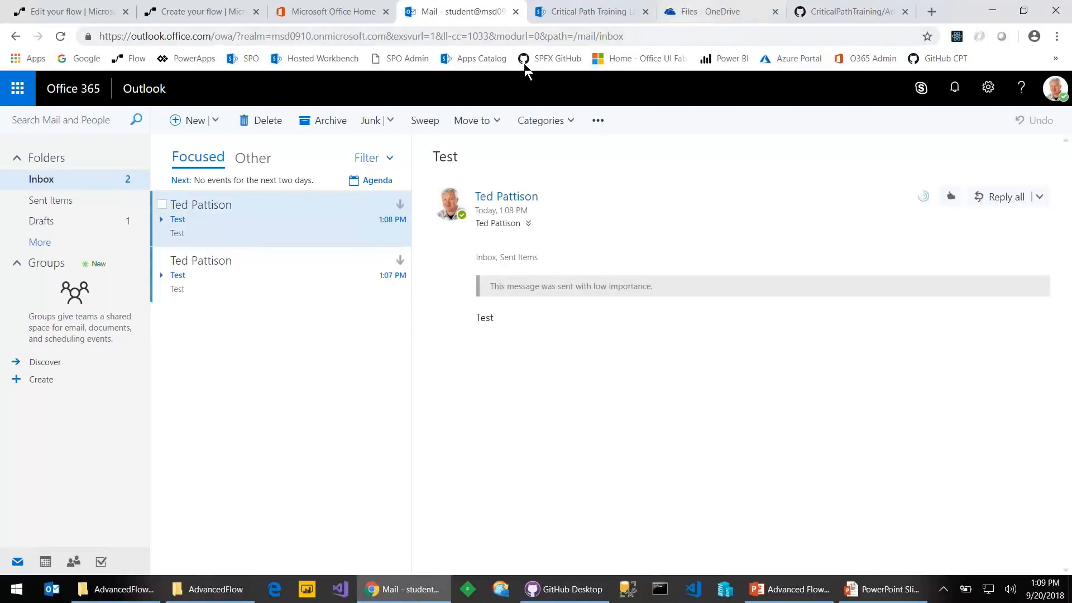
{"action": "left_click", "coordinate": [89, 11]}
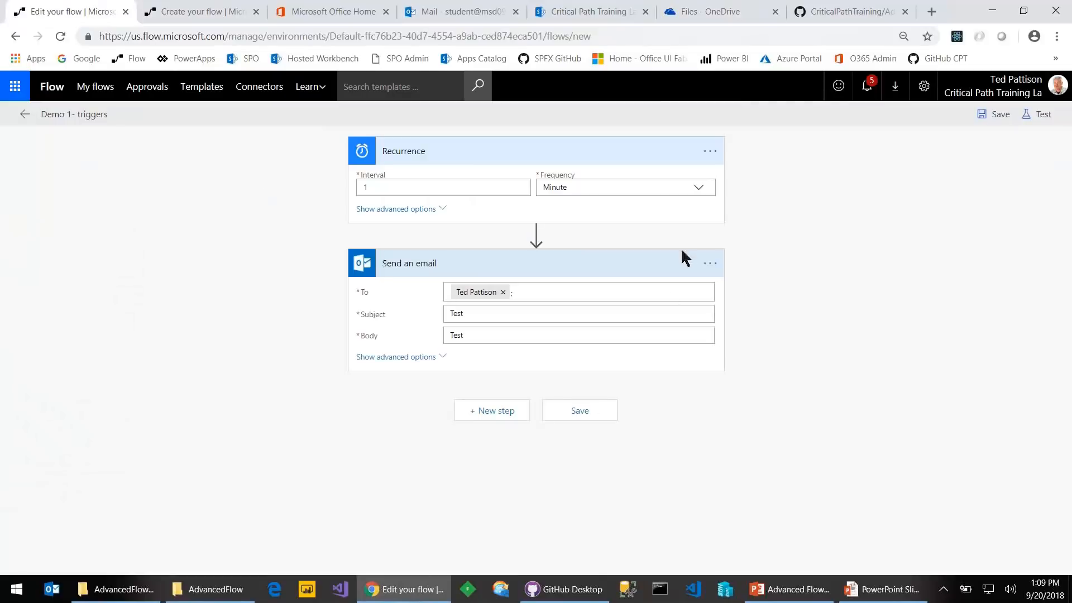
Replace the Recurrence trigger with Request – 'When a HTTP request is received'
{"action": "left_click", "coordinate": [709, 152]}
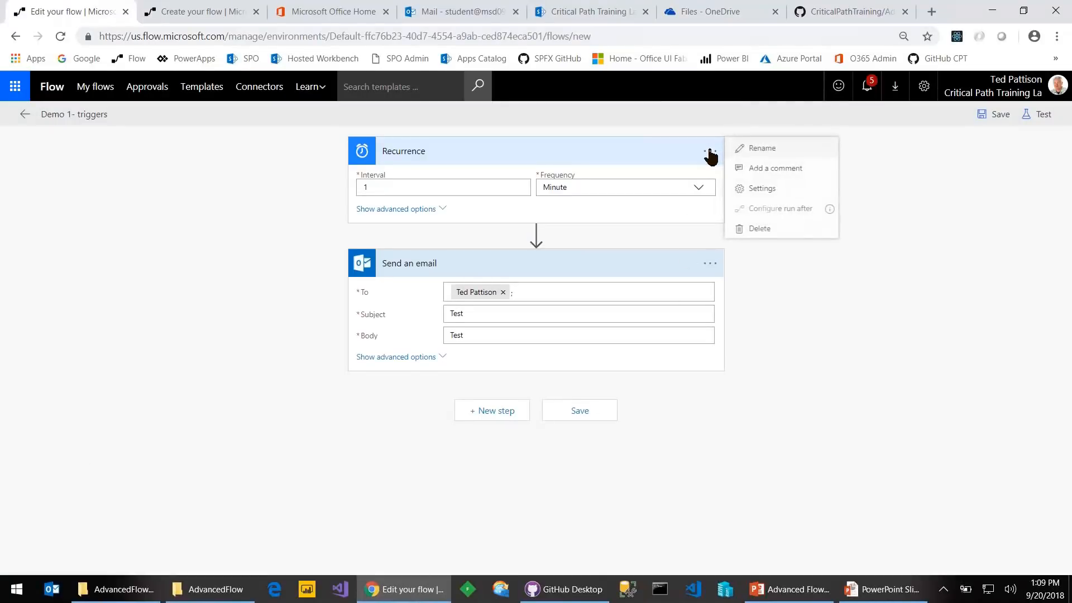
{"action": "left_click", "coordinate": [757, 228]}
{"action": "left_click", "coordinate": [612, 120]}
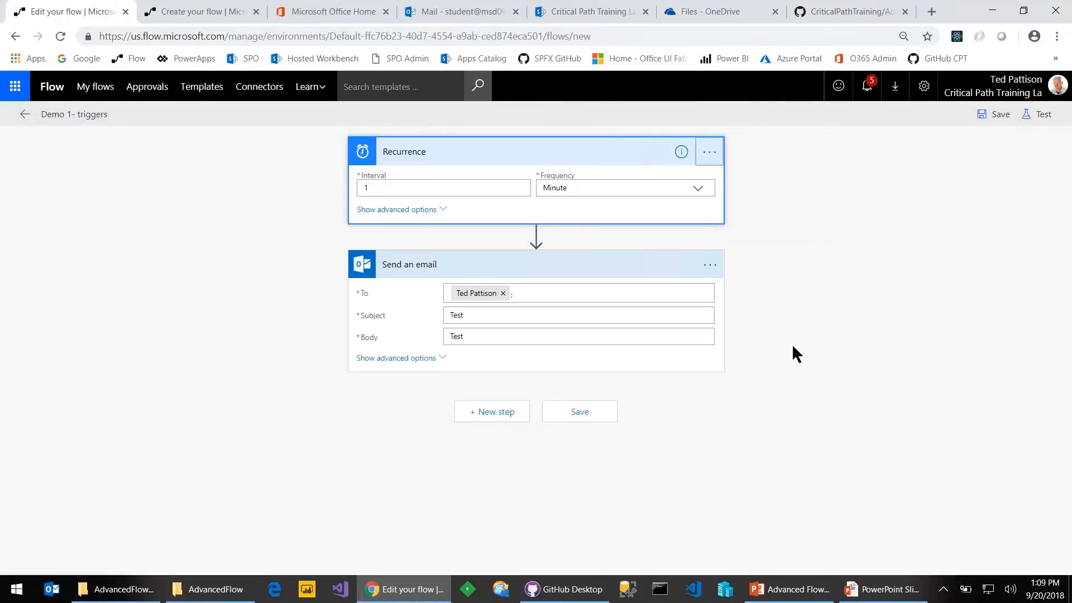
{"action": "type", "text": "htt"}
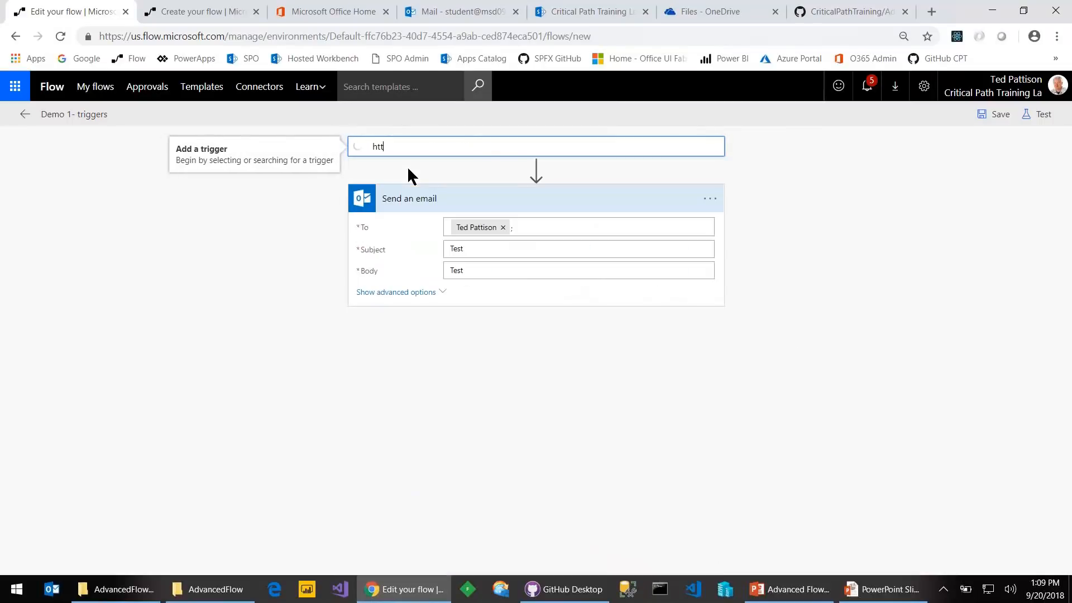
{"action": "key", "text": "BackSpace"}
{"action": "key", "text": "BackSpace"}
{"action": "key", "text": "BackSpace"}
{"action": "type", "text": "reu"}
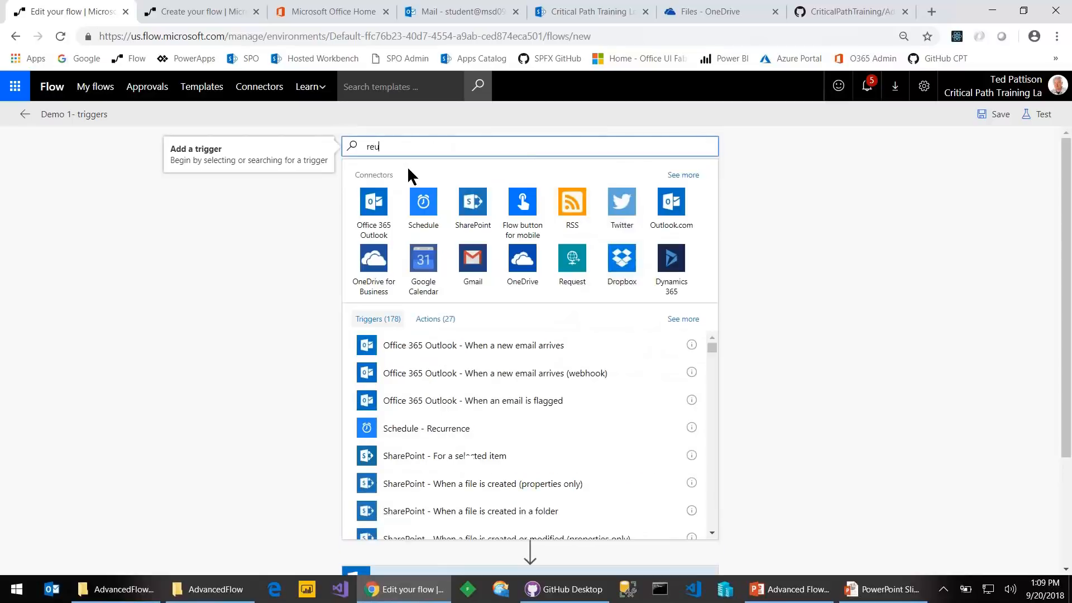
{"action": "type", "text": "uest"}
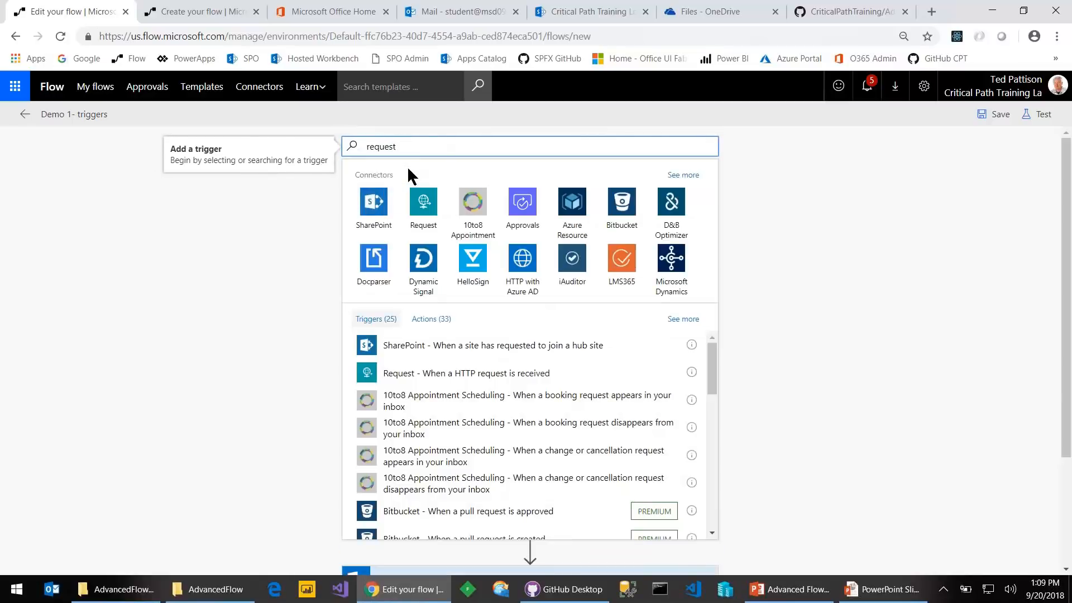
{"action": "left_click", "coordinate": [419, 202]}
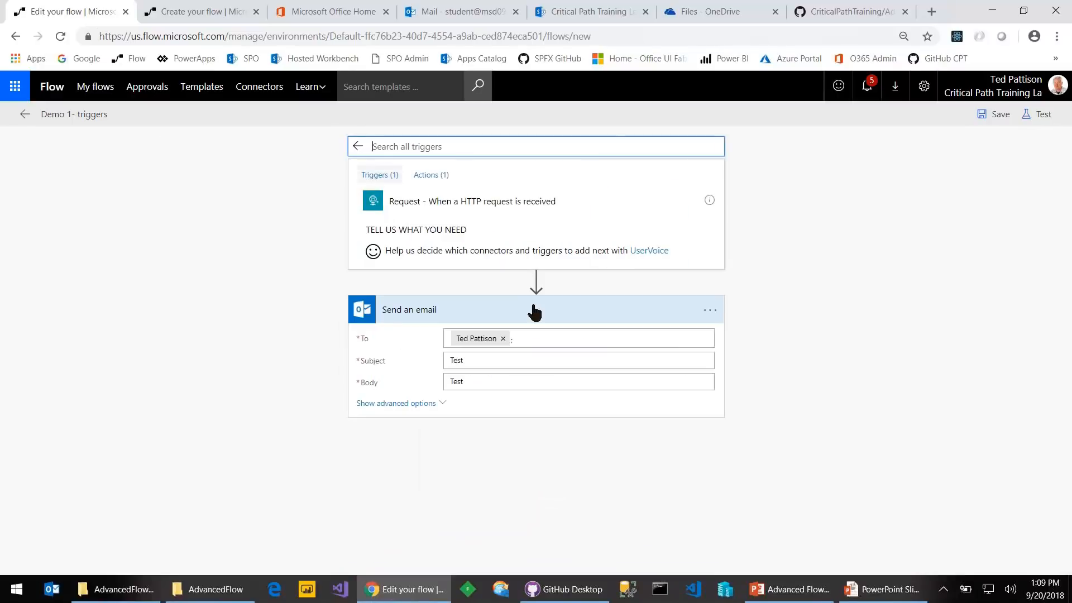
{"action": "left_click", "coordinate": [452, 203]}
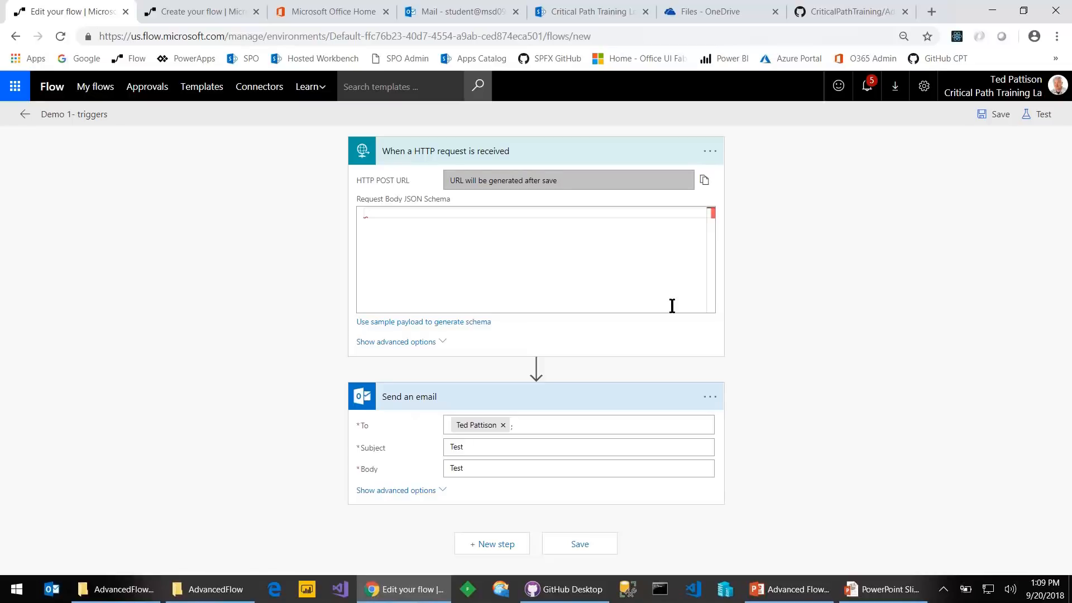
Save the flow and copy the generated HTTP POST URL
{"action": "left_click", "coordinate": [991, 120]}
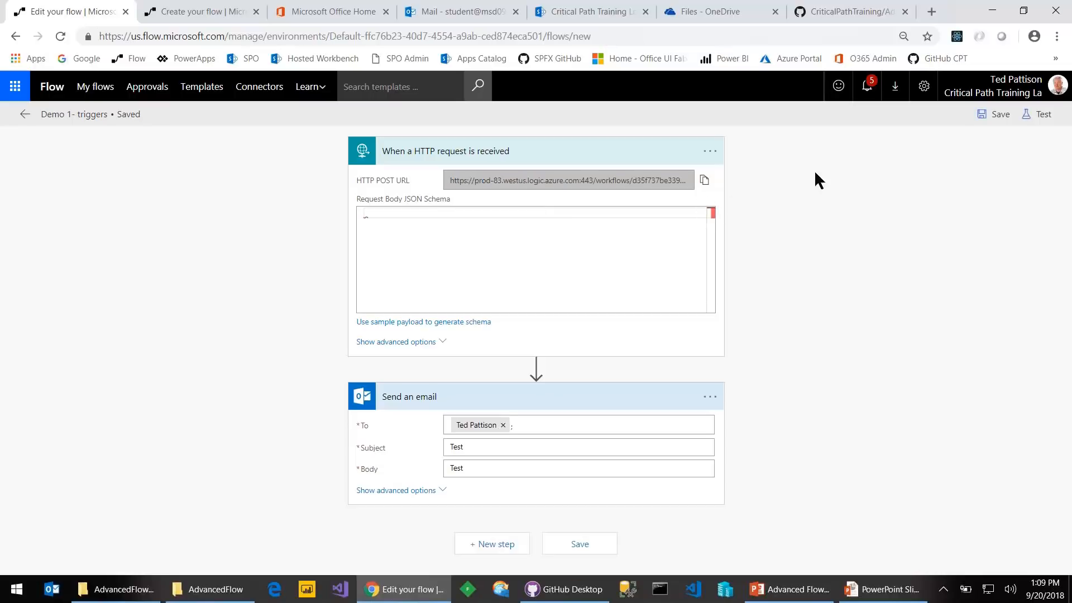
{"action": "left_click", "coordinate": [997, 120]}
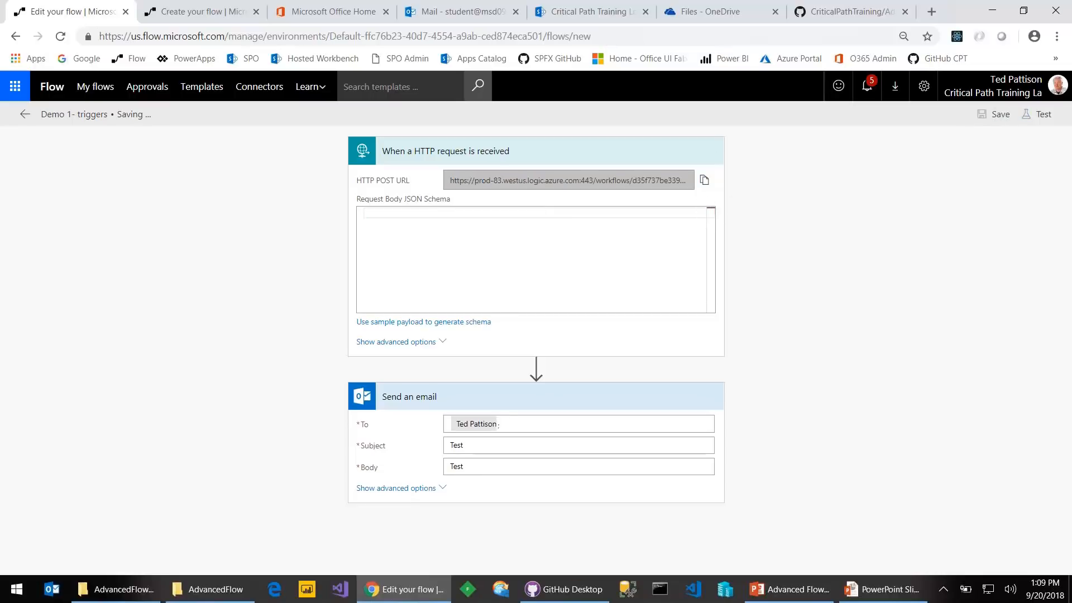
{"action": "left_click", "coordinate": [703, 181]}
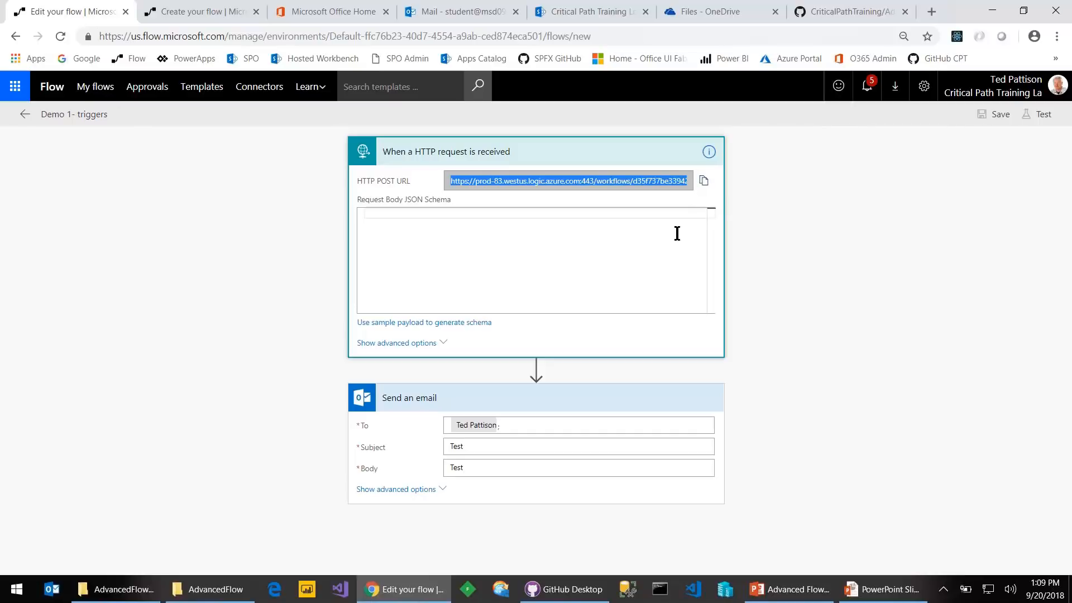
Load the trigger URL in a new Chrome tab, getting a TriggerRequestMethodNotValid error, then return to the editor
{"action": "left_click", "coordinate": [931, 12]}
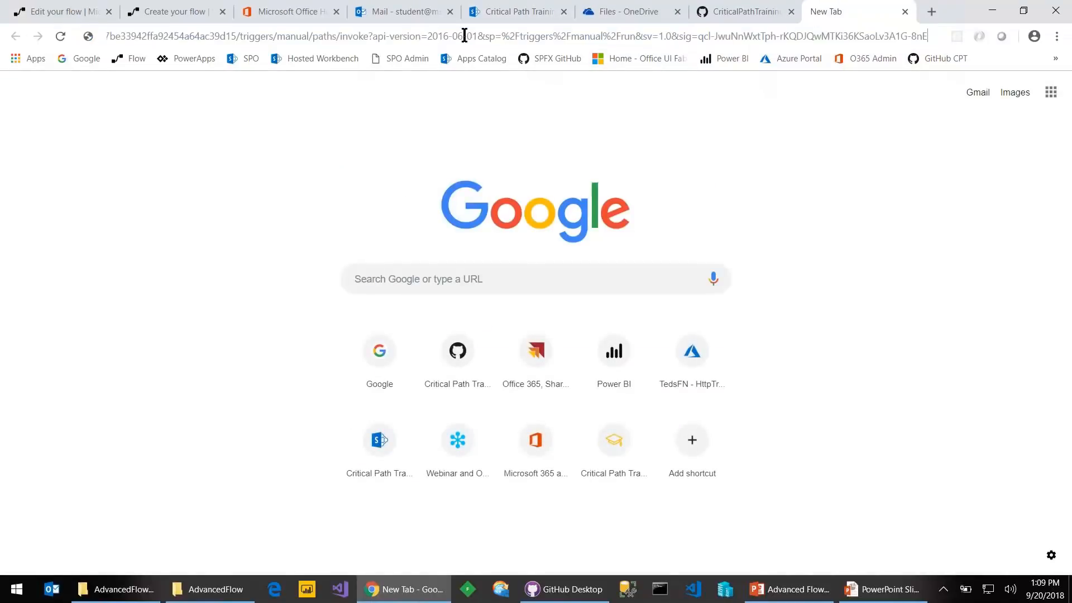
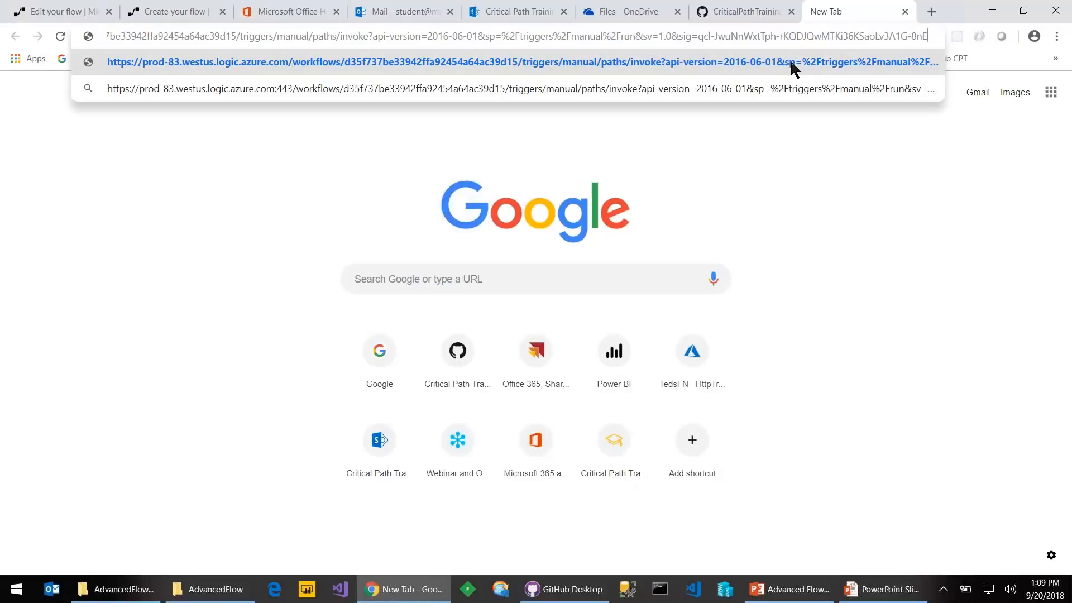
{"action": "left_click", "coordinate": [890, 64]}
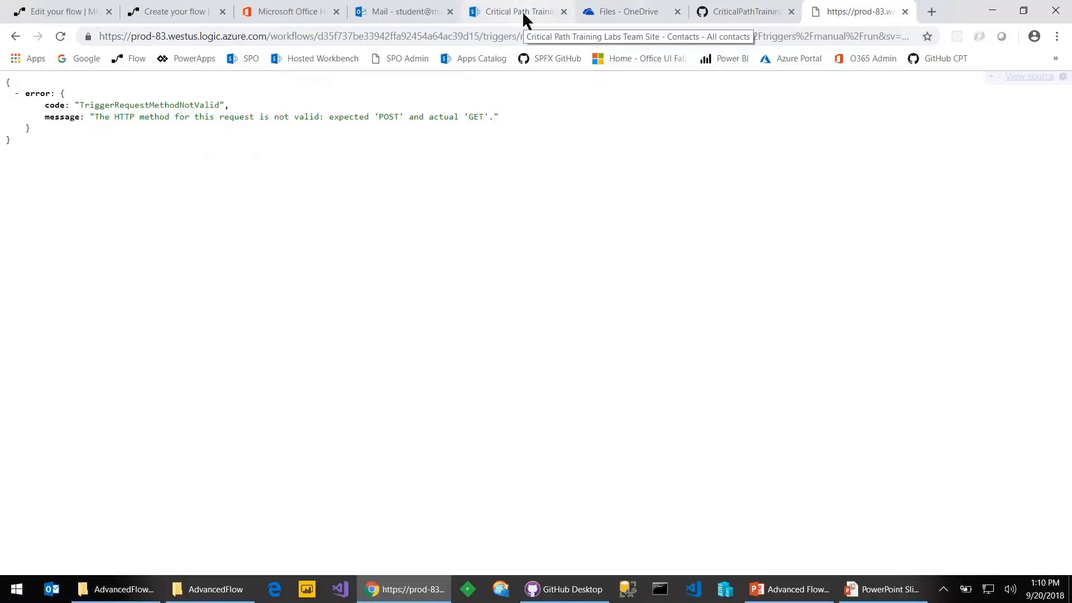
{"action": "left_click", "coordinate": [54, 14]}
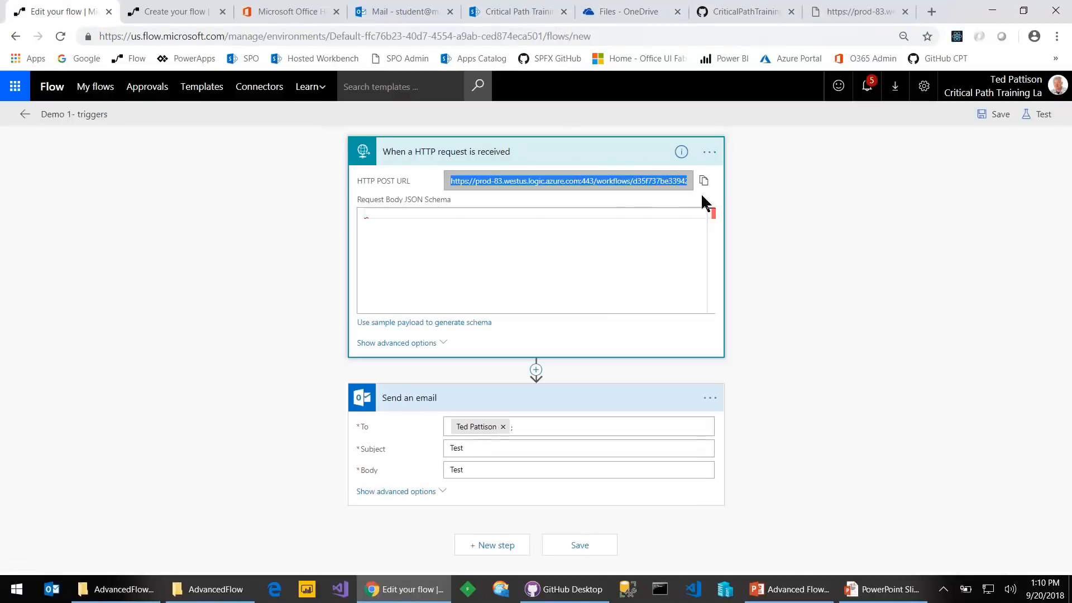
Inspect the HTTP trigger's settings and card without changing anything
{"action": "left_click", "coordinate": [708, 154]}
{"action": "left_click", "coordinate": [760, 190]}
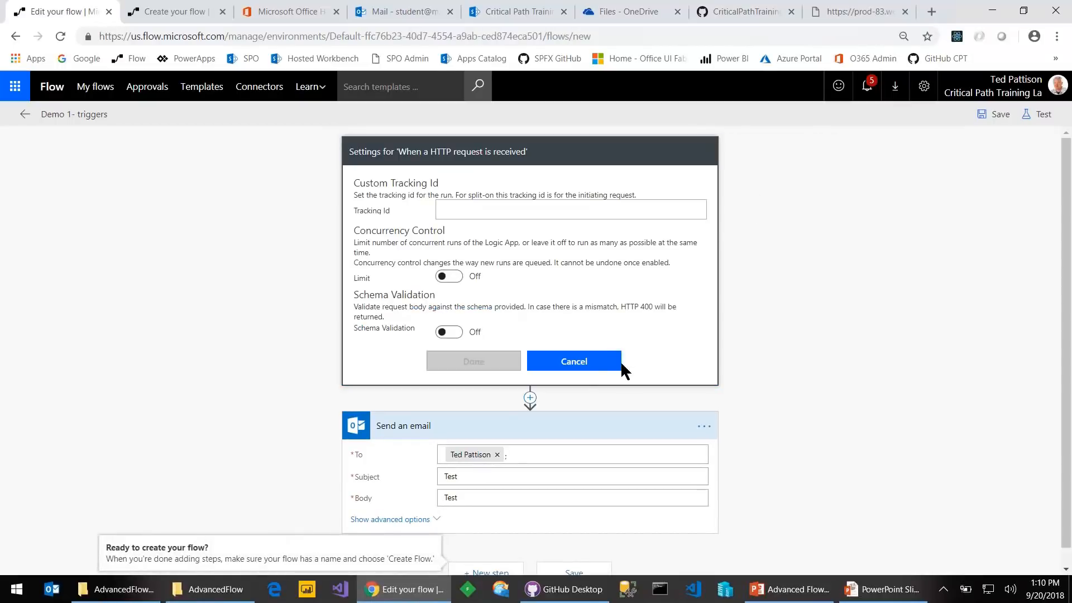
{"action": "left_click", "coordinate": [590, 371]}
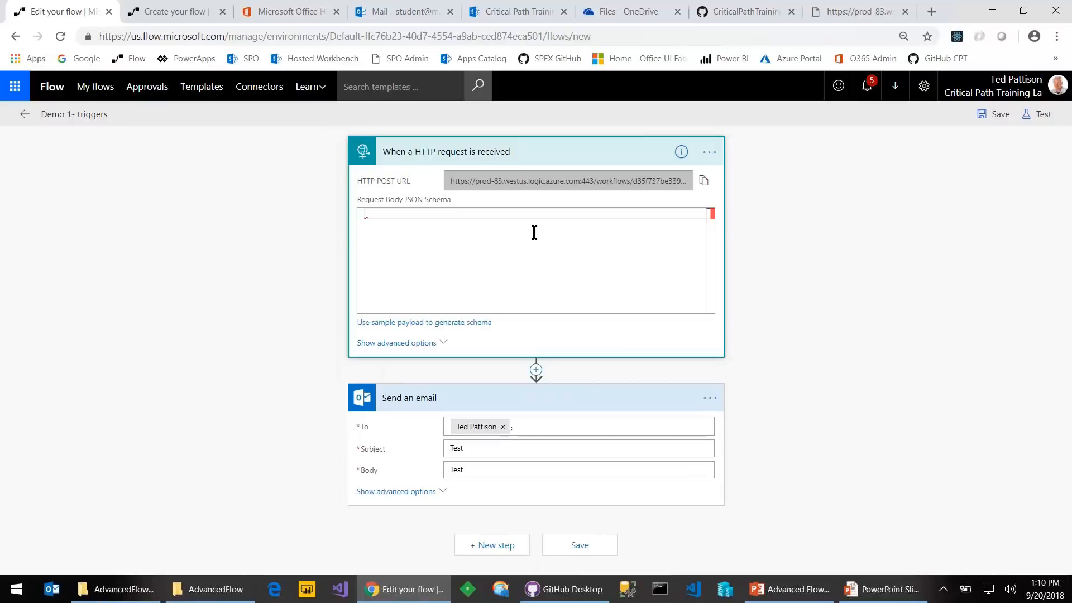
{"action": "left_click", "coordinate": [502, 157]}
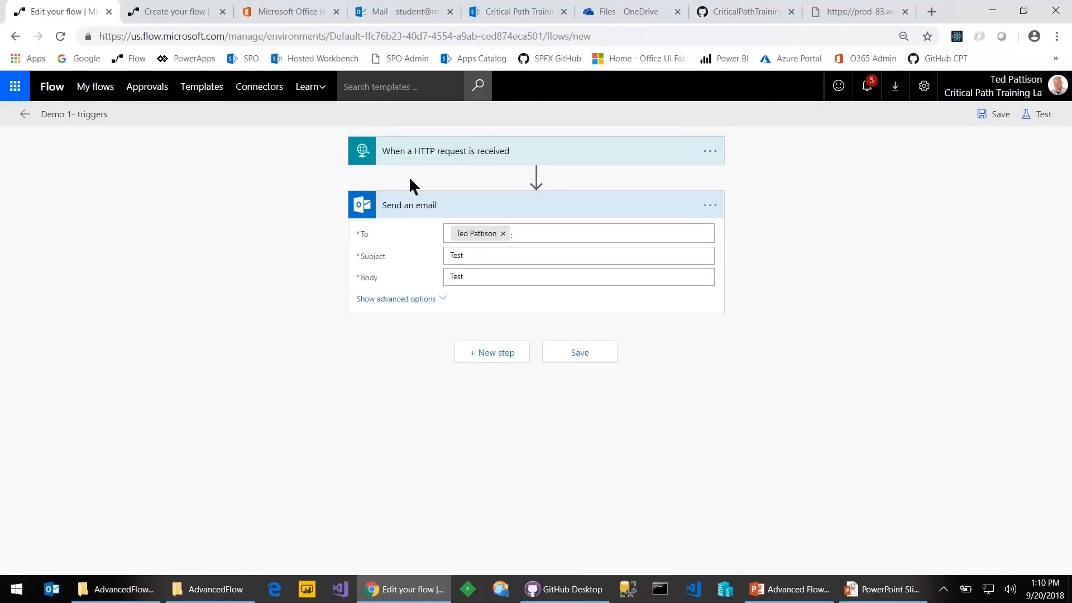
{"action": "left_click", "coordinate": [441, 159]}
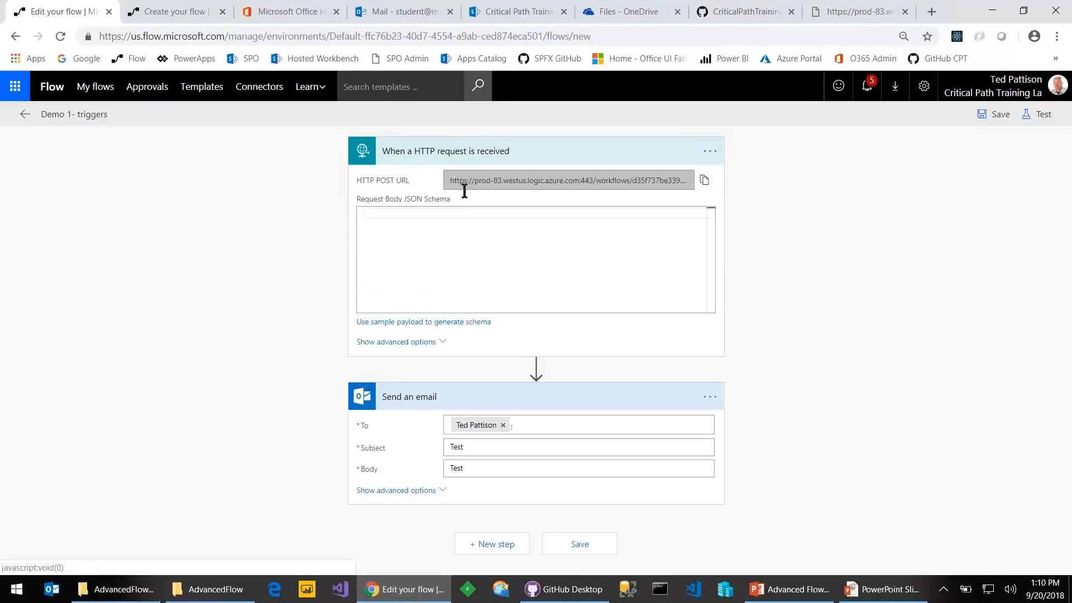
Set the HTTP trigger's method to GET under advanced options and save the flow
{"action": "left_click", "coordinate": [423, 352]}
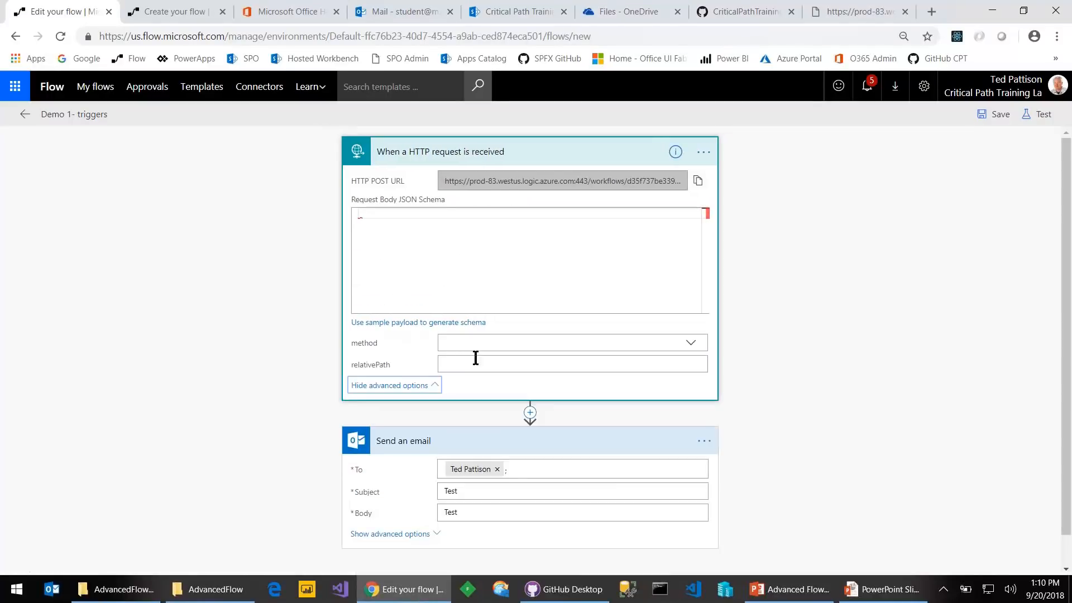
{"action": "left_click", "coordinate": [691, 343]}
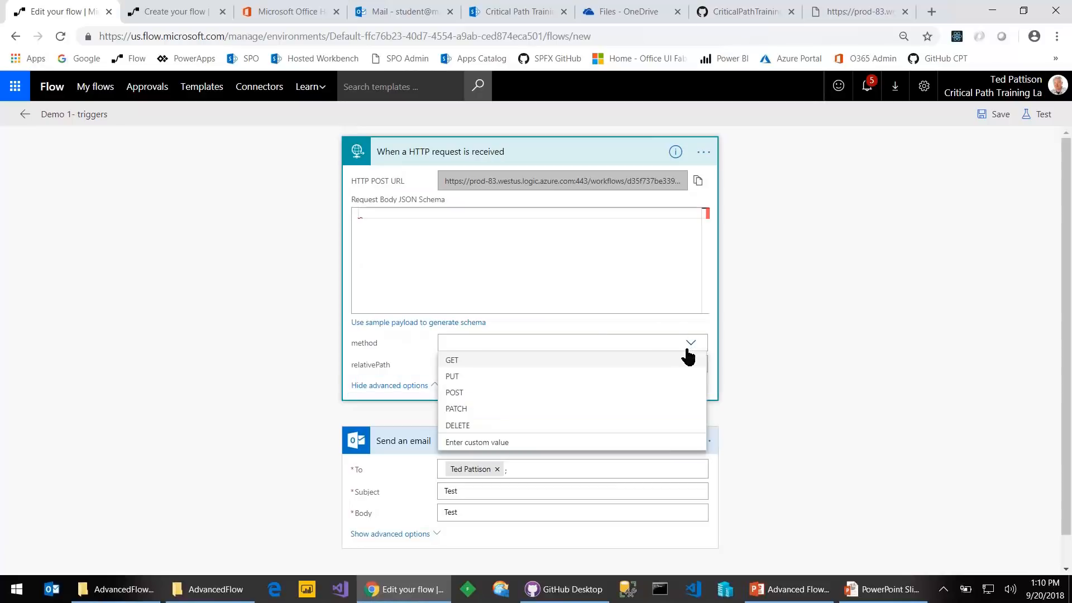
{"action": "left_click", "coordinate": [461, 363]}
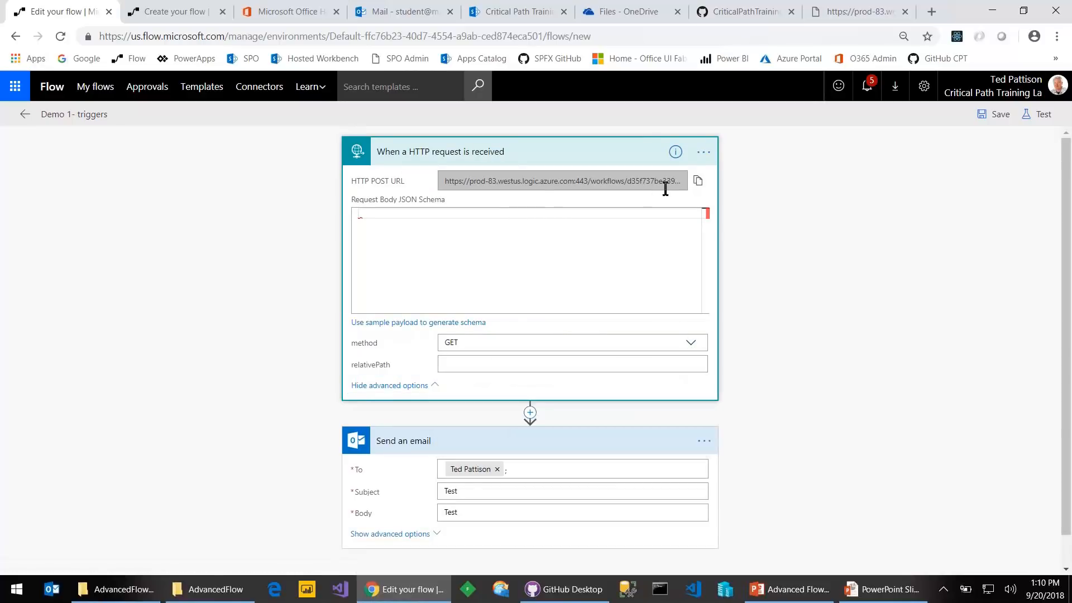
{"action": "left_click", "coordinate": [987, 114]}
{"action": "left_click", "coordinate": [851, 12]}
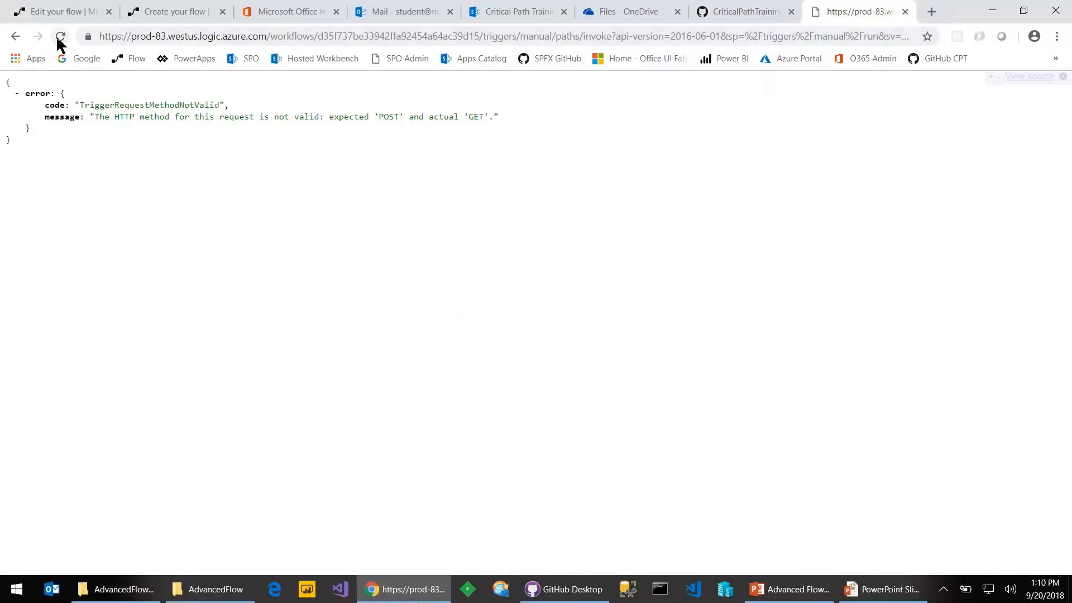
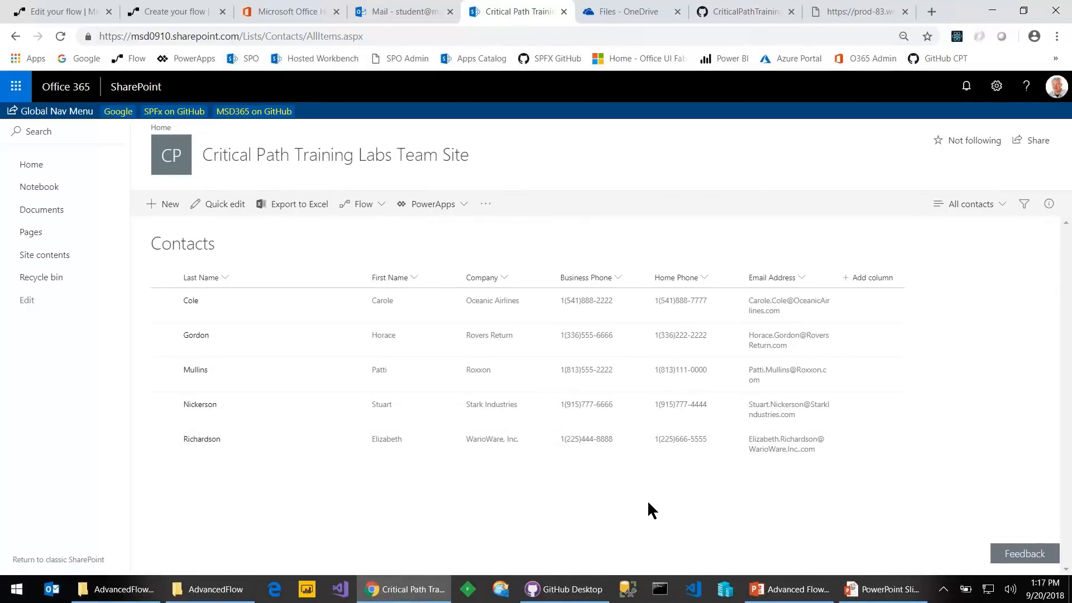
Leave the SharePoint Contacts list for the new untitled flow's trigger picker
{"action": "left_click", "coordinate": [168, 16]}
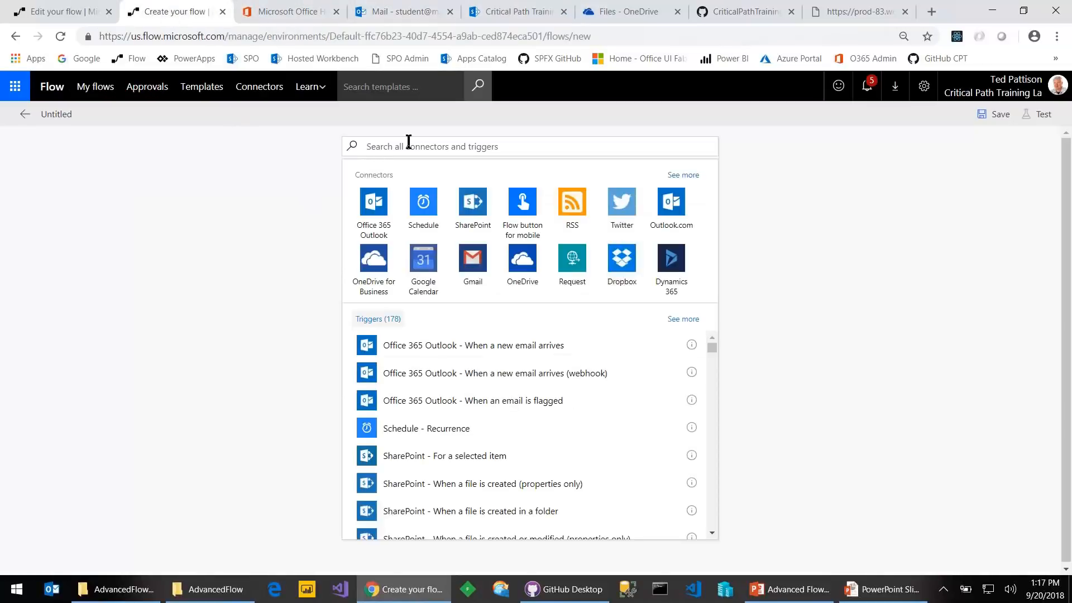
Search triggers for 'get items' and 'button', browse SharePoint triggers, then clear the search
{"action": "left_click", "coordinate": [440, 142]}
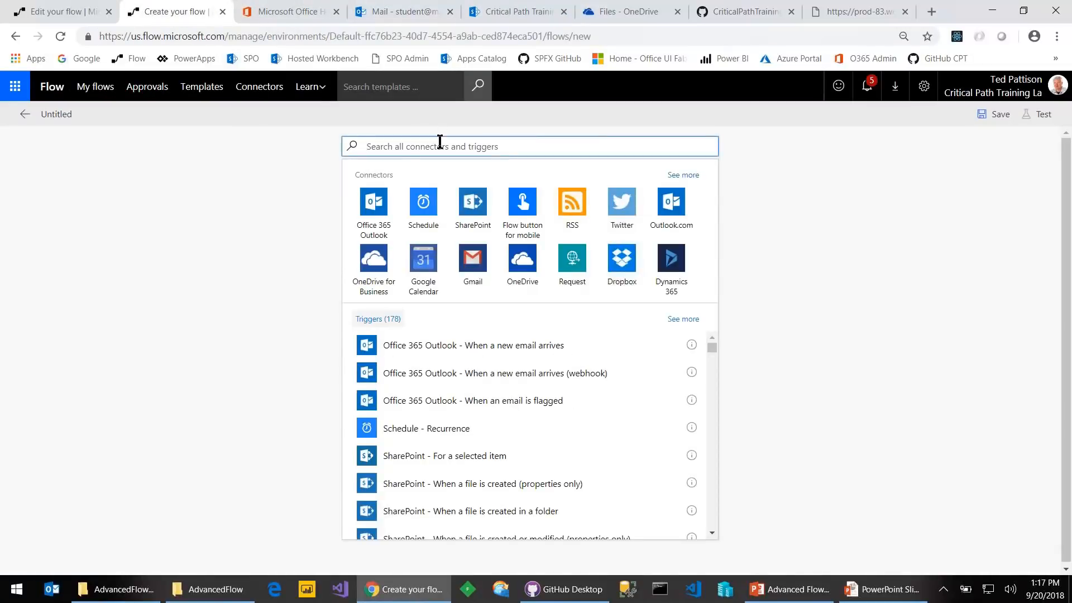
{"action": "type", "text": "get itmes"}
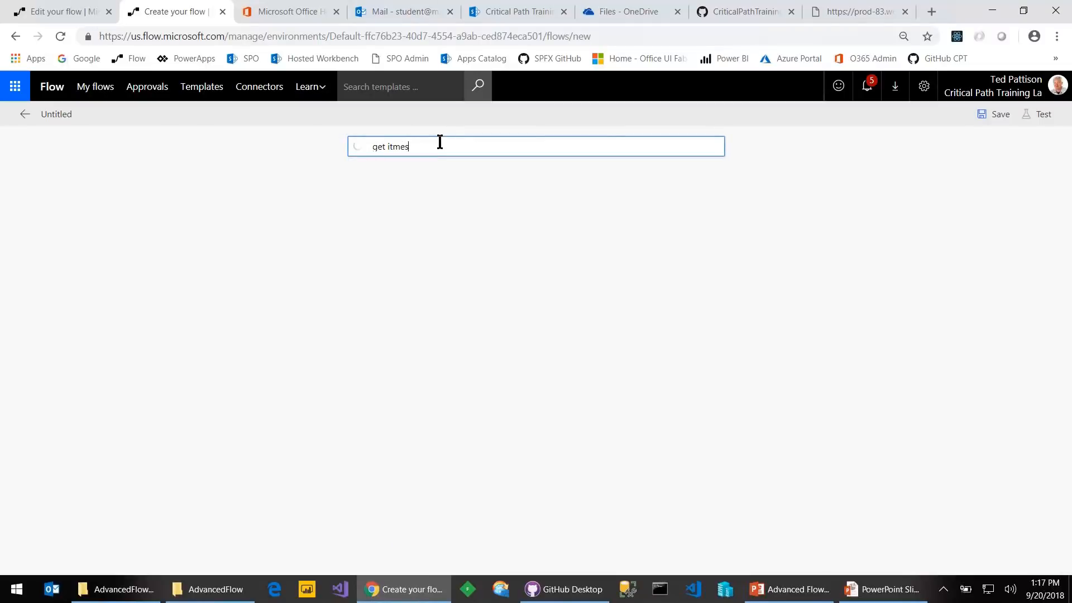
{"action": "key", "text": "BackSpace"}
{"action": "key", "text": "BackSpace"}
{"action": "key", "text": "BackSpace"}
{"action": "key", "text": "BackSpace"}
{"action": "type", "text": "tems"}
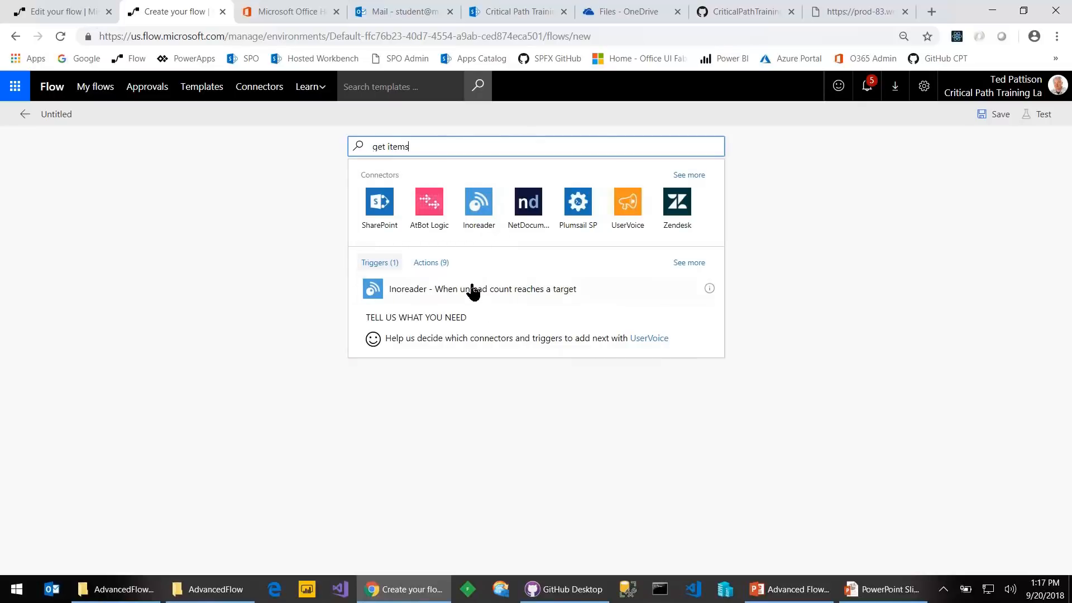
{"action": "left_click", "coordinate": [429, 324]}
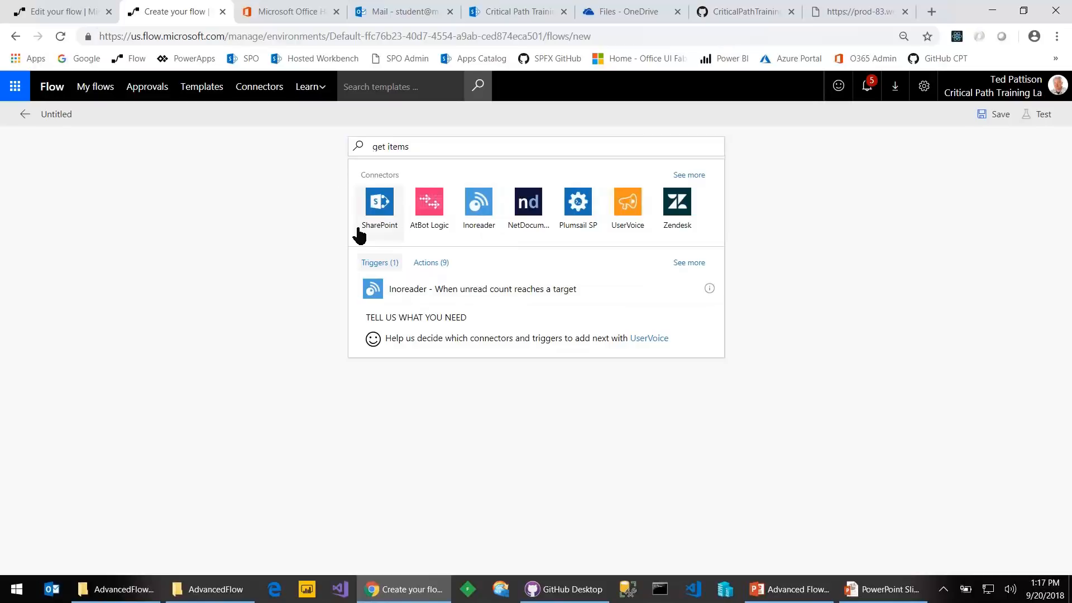
{"action": "left_click", "coordinate": [378, 202]}
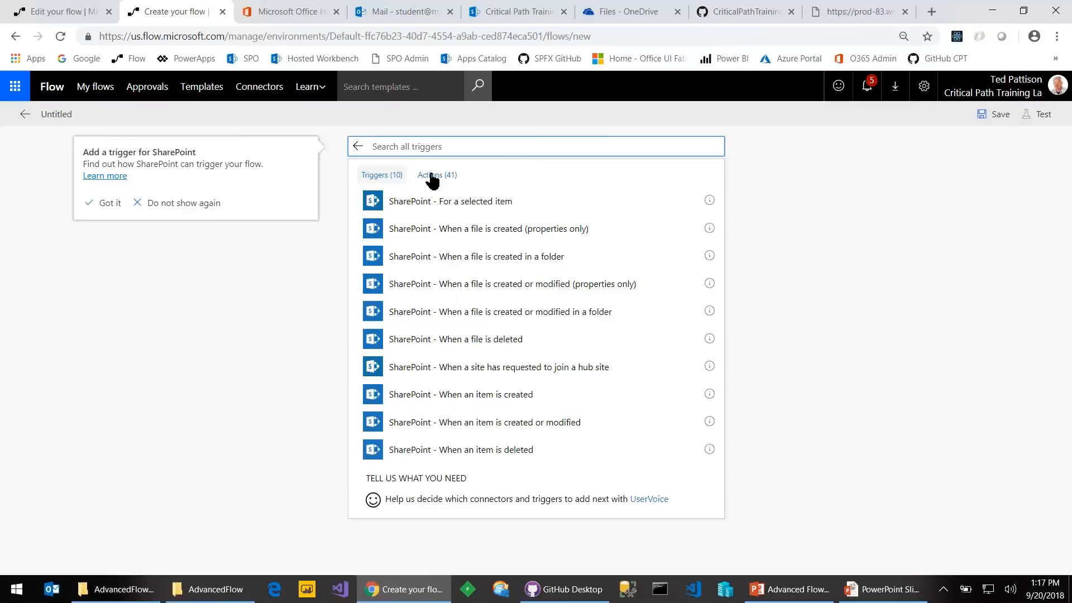
{"action": "type", "text": "butto"}
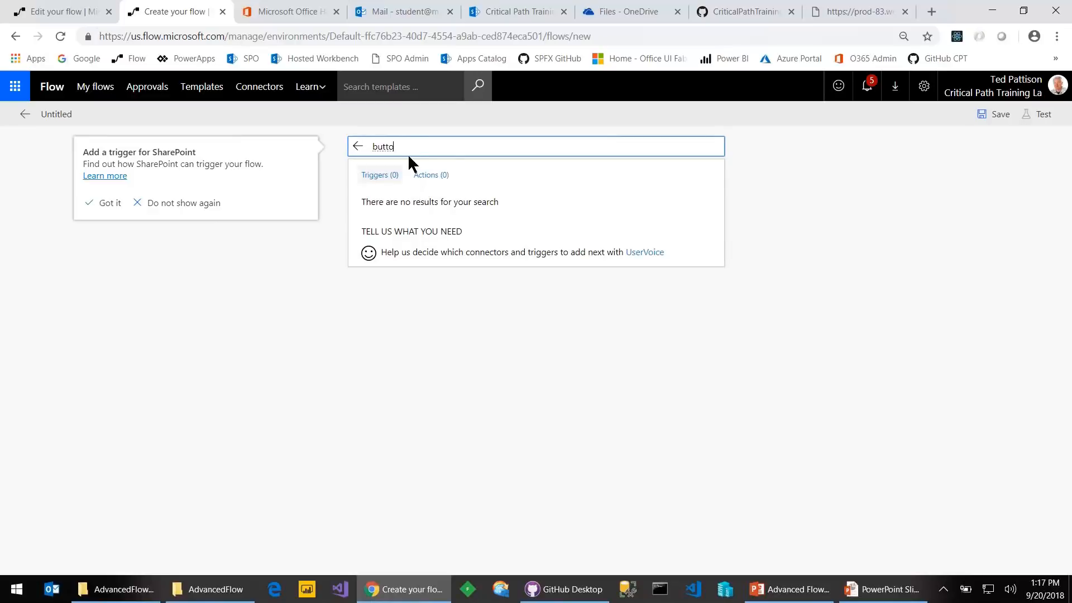
{"action": "type", "text": "n"}
{"action": "key", "text": "ctrl+a"}
{"action": "key", "text": "BackSpace"}
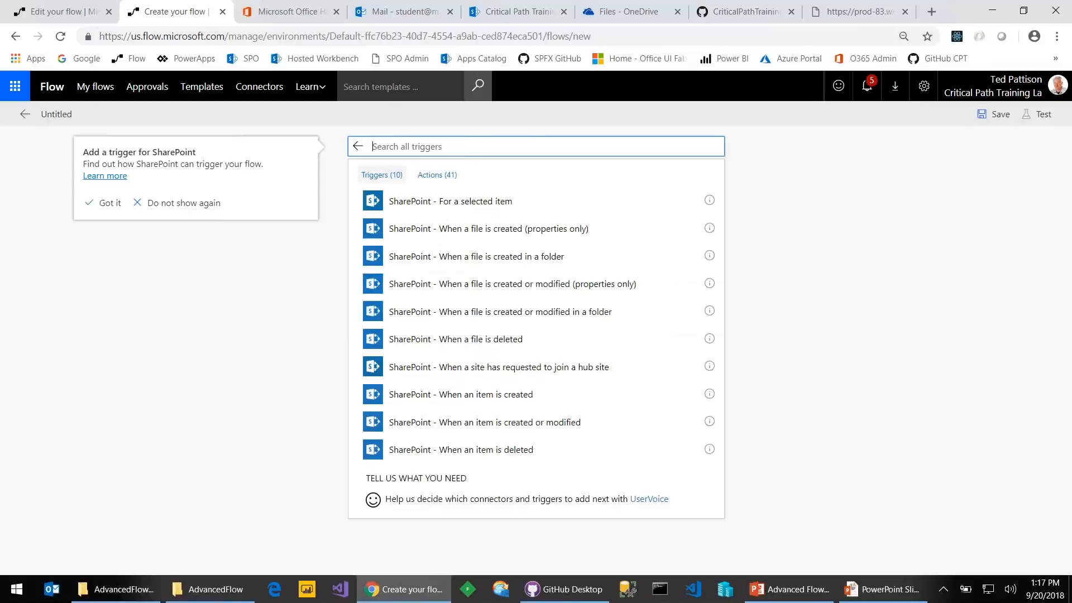
{"action": "left_click", "coordinate": [359, 147]}
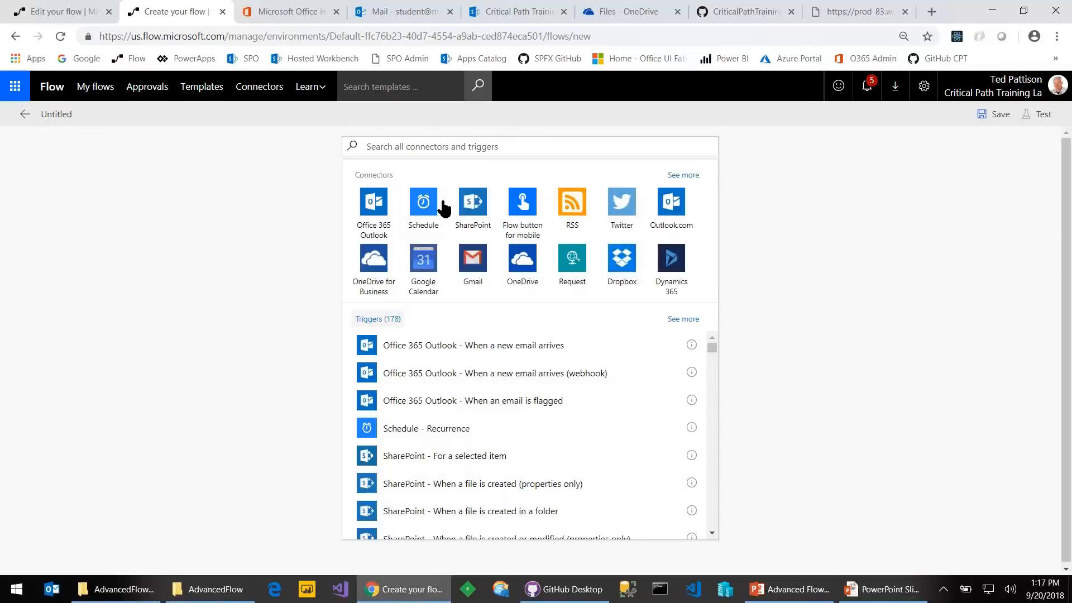
Start the flow with the Flow button for mobile 'Manually trigger a flow' trigger and add an action
{"action": "left_click", "coordinate": [518, 208]}
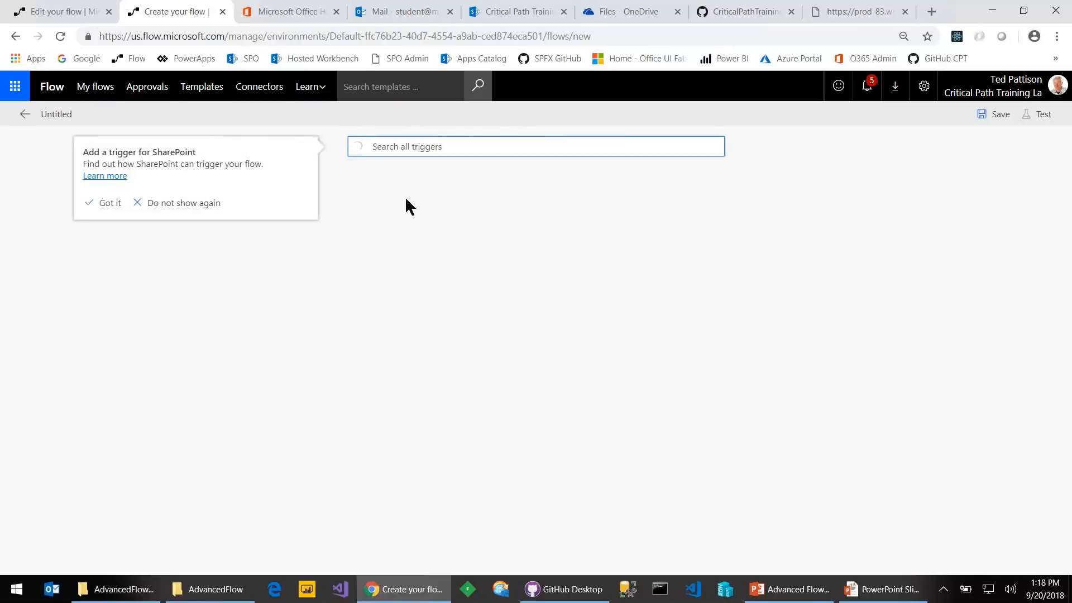
{"action": "left_click", "coordinate": [410, 202]}
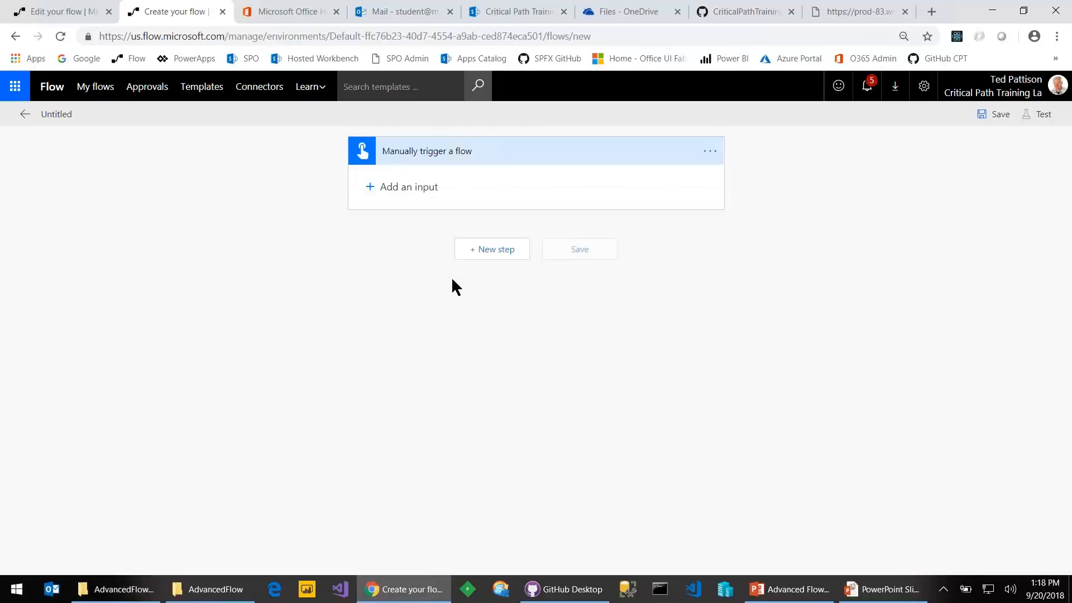
{"action": "left_click", "coordinate": [495, 255]}
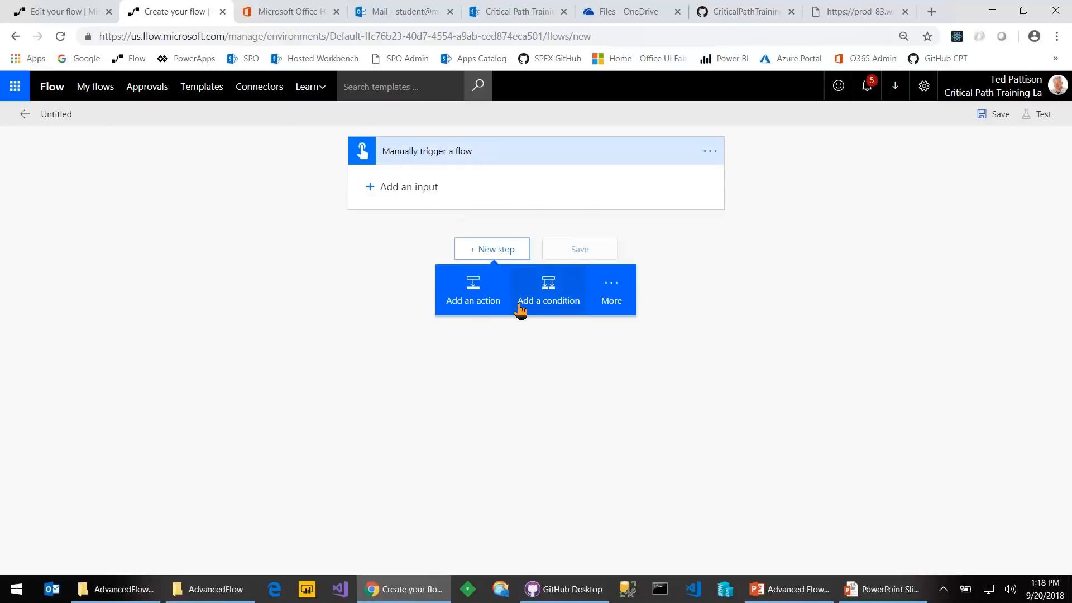
{"action": "left_click", "coordinate": [470, 302]}
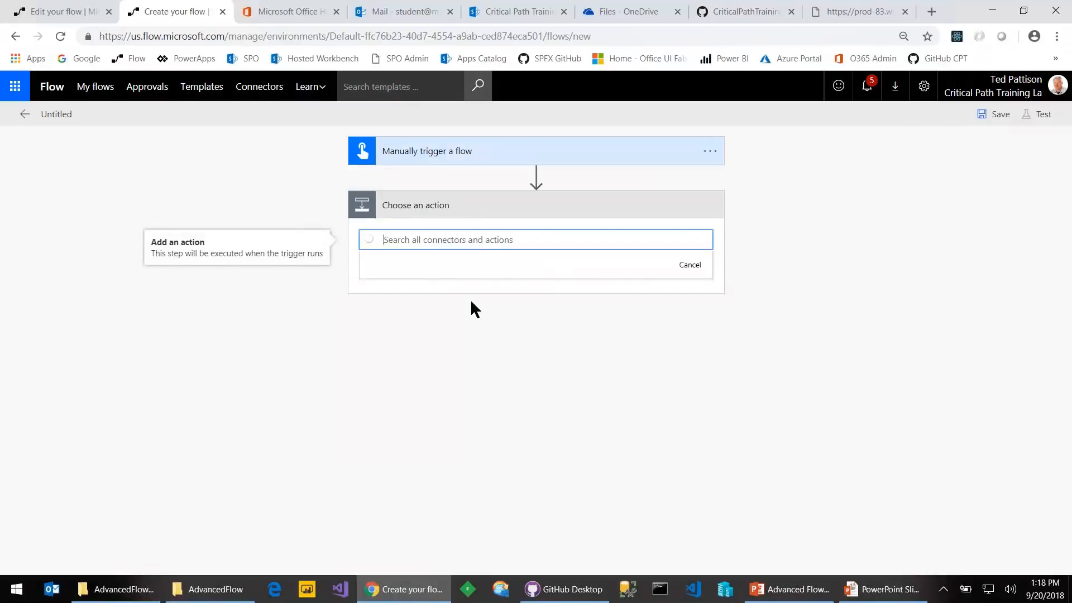
Add SharePoint Get items for custom list 'Contacts' on Critical Path Training Labs Team Site, then save
{"action": "type", "text": "get items"}
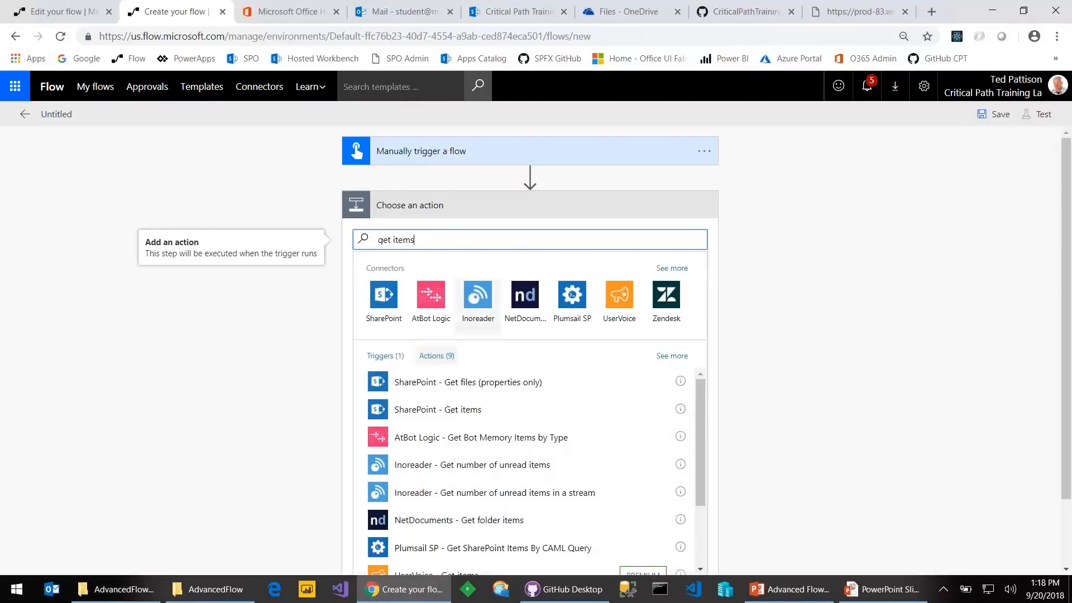
{"action": "left_click", "coordinate": [495, 416]}
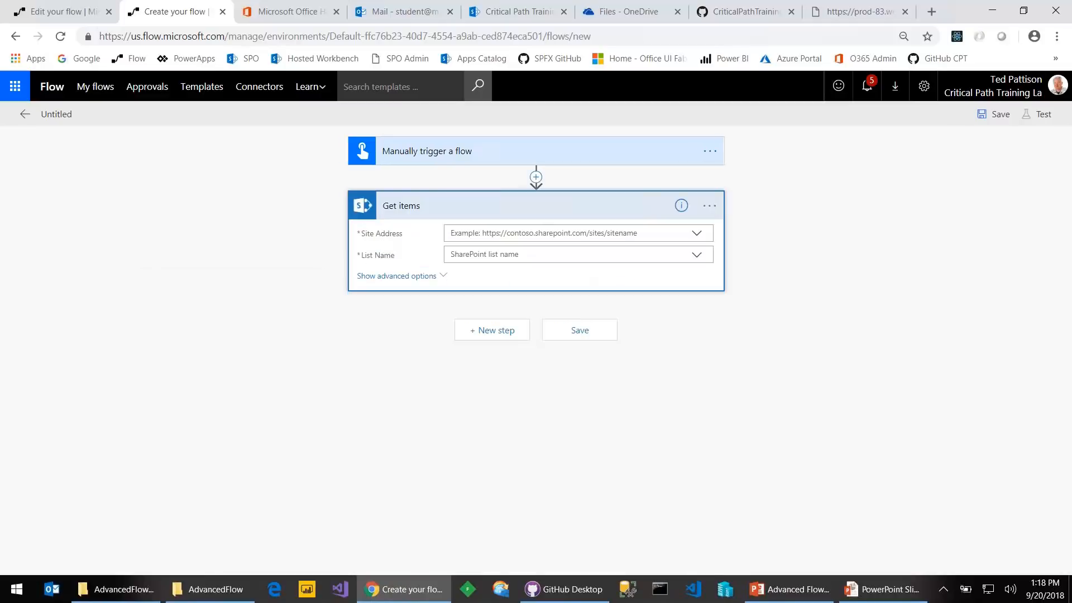
{"action": "left_click", "coordinate": [698, 234]}
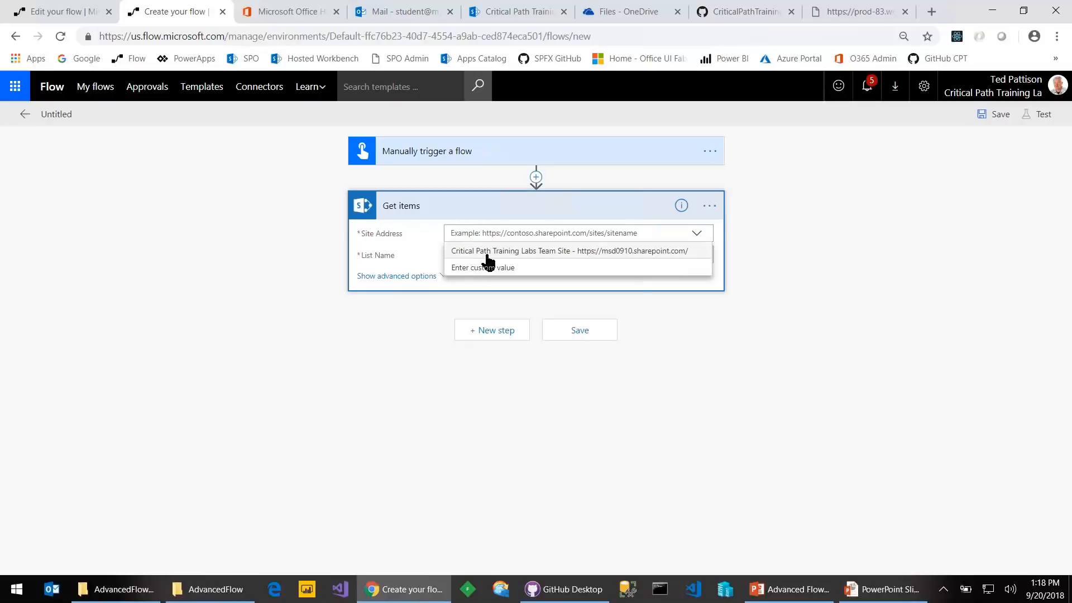
{"action": "left_click", "coordinate": [575, 251]}
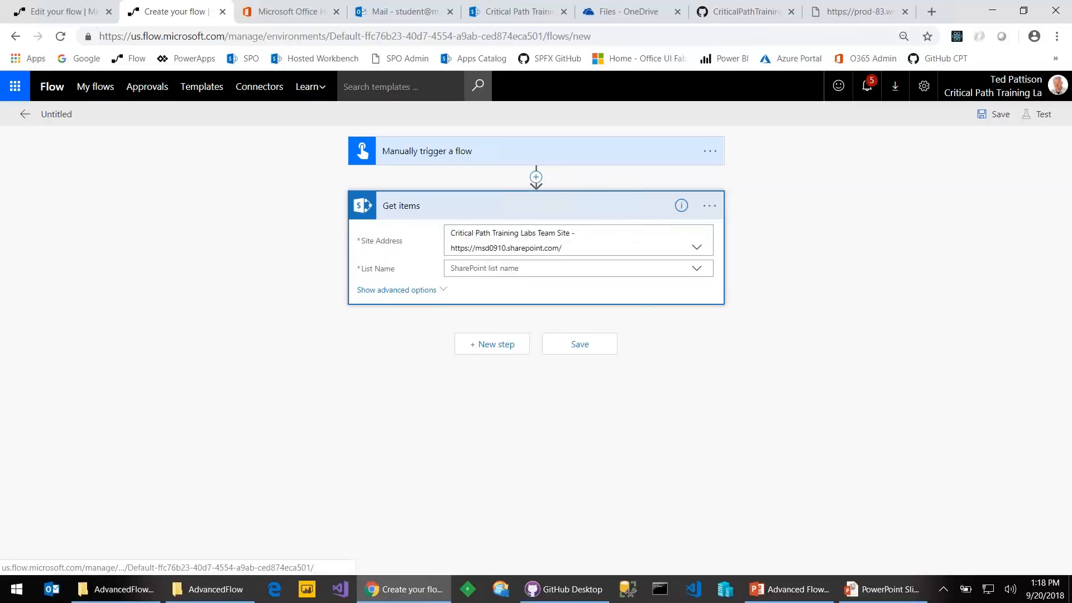
{"action": "left_click", "coordinate": [595, 266]}
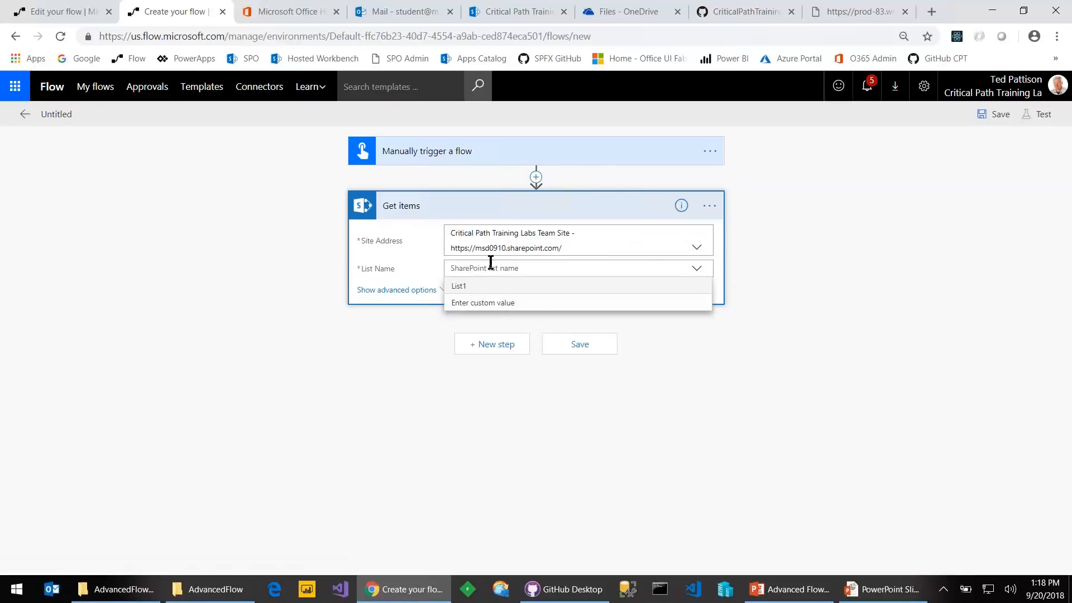
{"action": "left_click", "coordinate": [483, 303]}
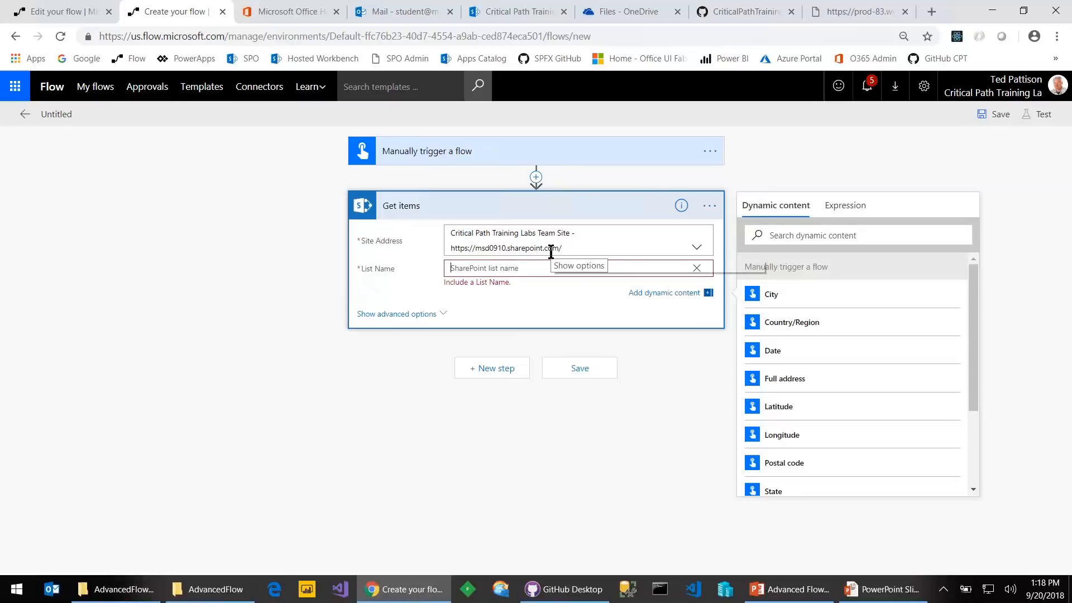
{"action": "type", "text": "Contacts"}
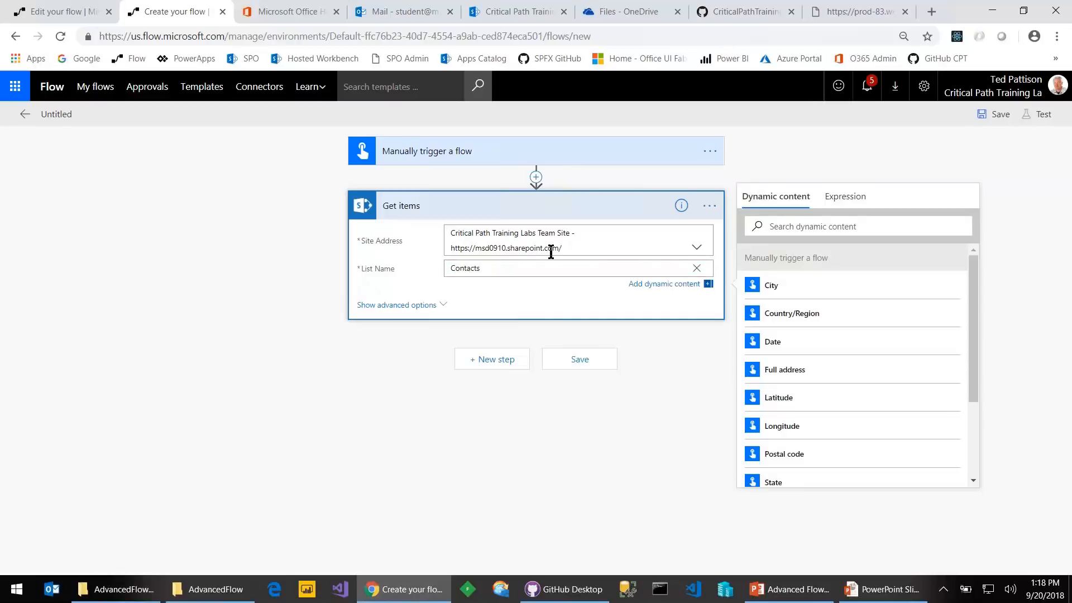
{"action": "key", "text": "Tab"}
{"action": "left_click", "coordinate": [576, 367]}
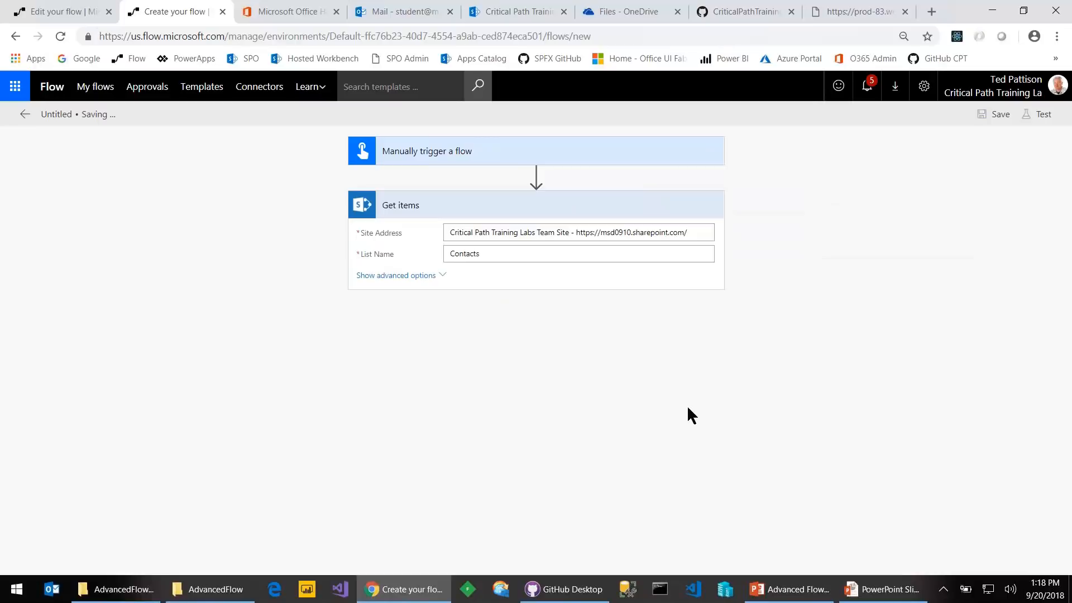
Add a Data Operations Compose action after Get items, ready for its Inputs
{"action": "left_click", "coordinate": [500, 334]}
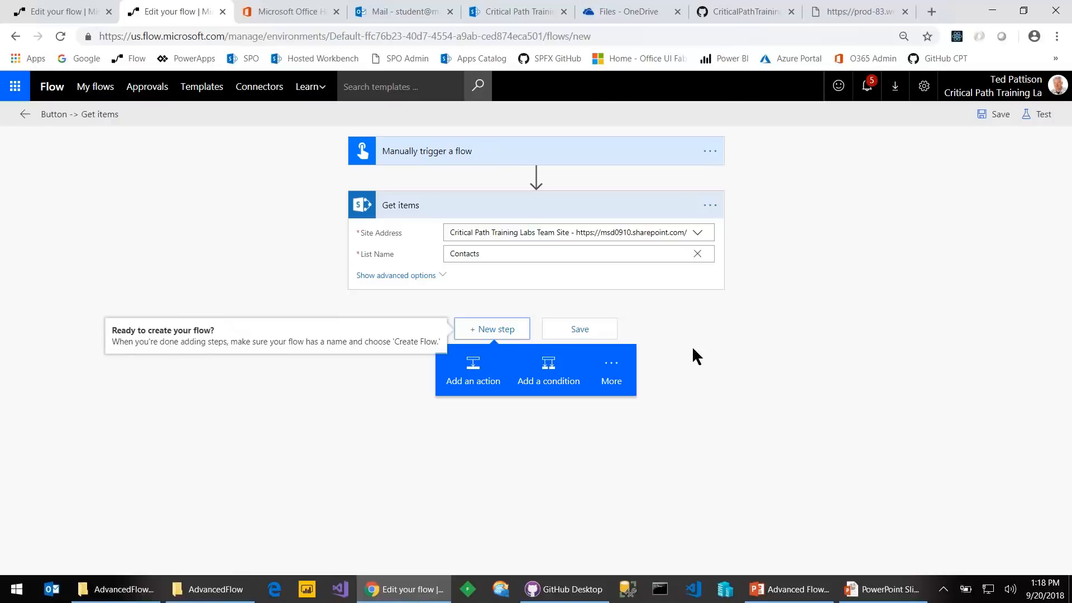
{"action": "left_click", "coordinate": [498, 331]}
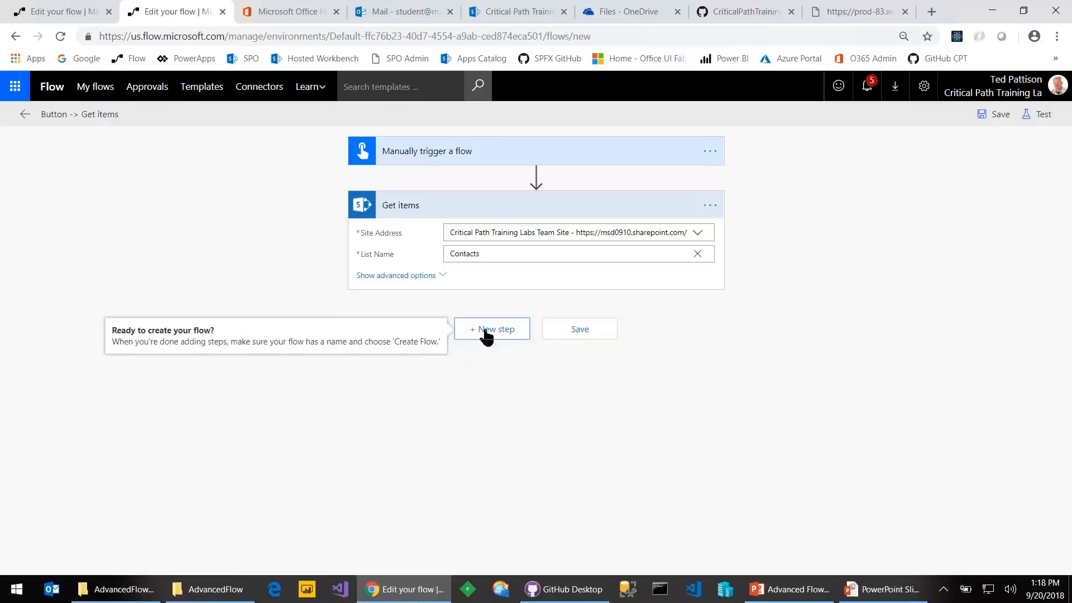
{"action": "left_click", "coordinate": [490, 334]}
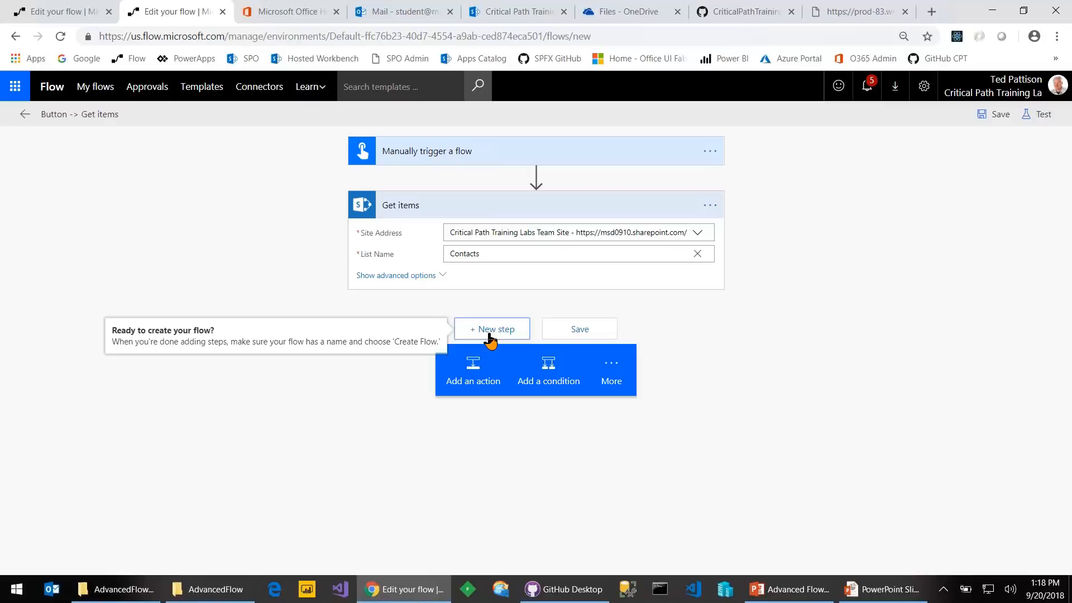
{"action": "left_click", "coordinate": [475, 374]}
{"action": "type", "text": "compose"}
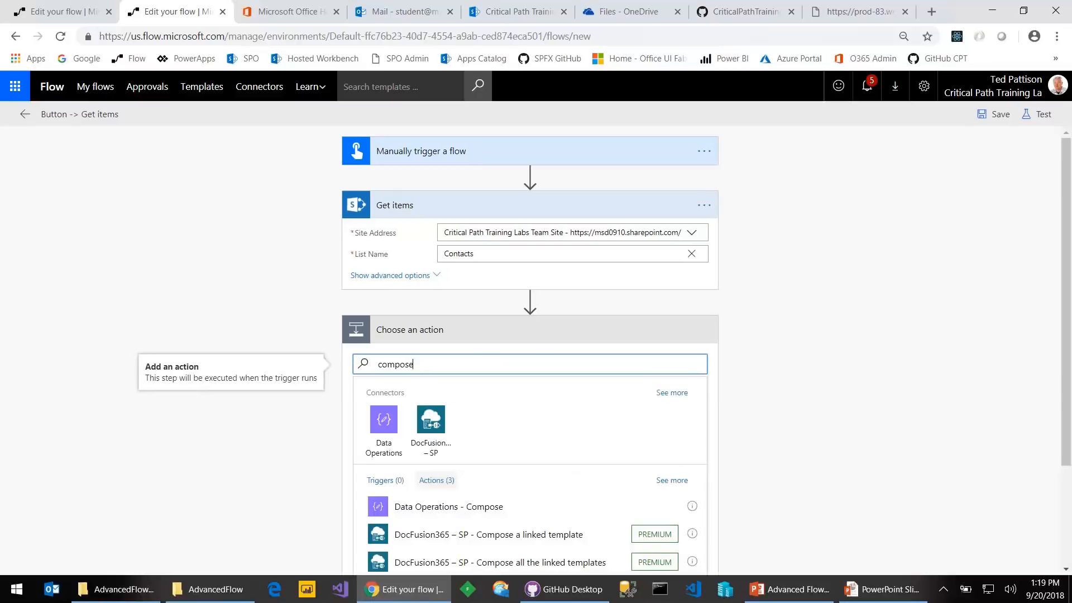
{"action": "left_click", "coordinate": [443, 506]}
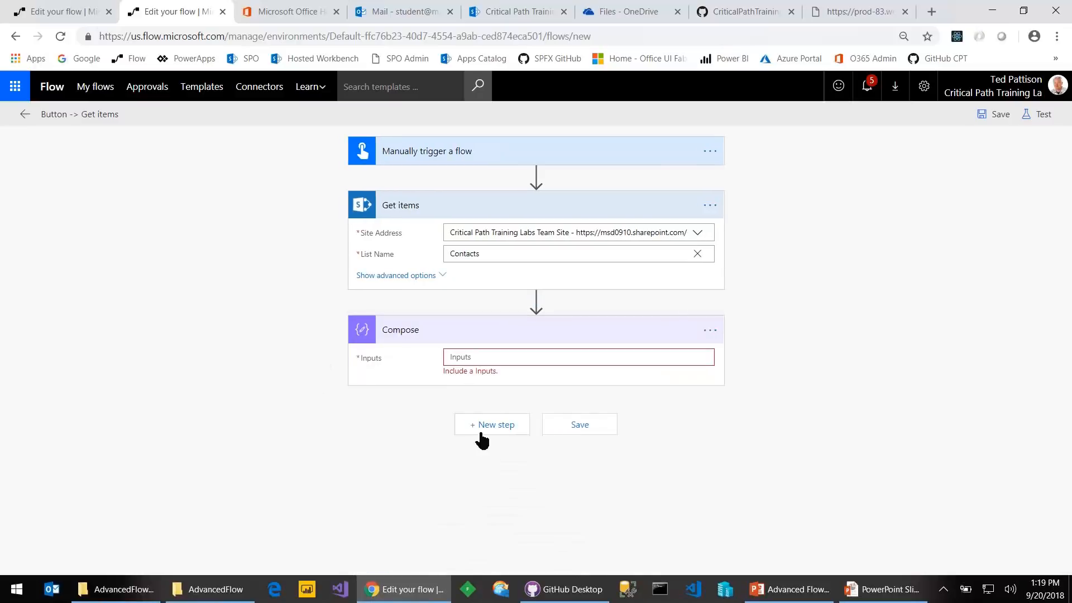
{"action": "left_click", "coordinate": [510, 359]}
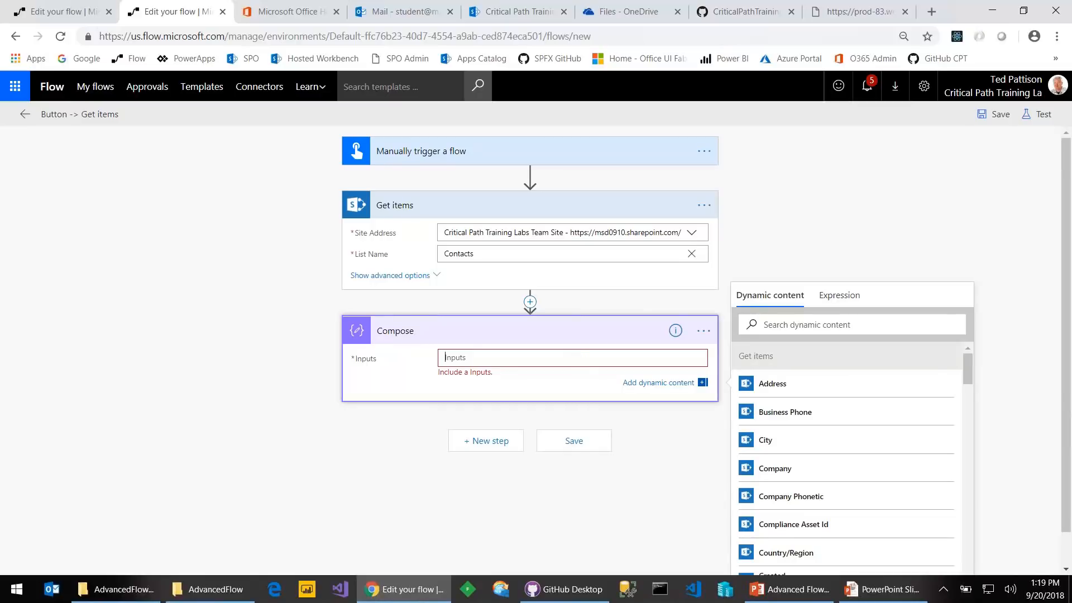
After a fruitless dynamic-content search, type concat() in the Expression tab
{"action": "left_click", "coordinate": [824, 324]}
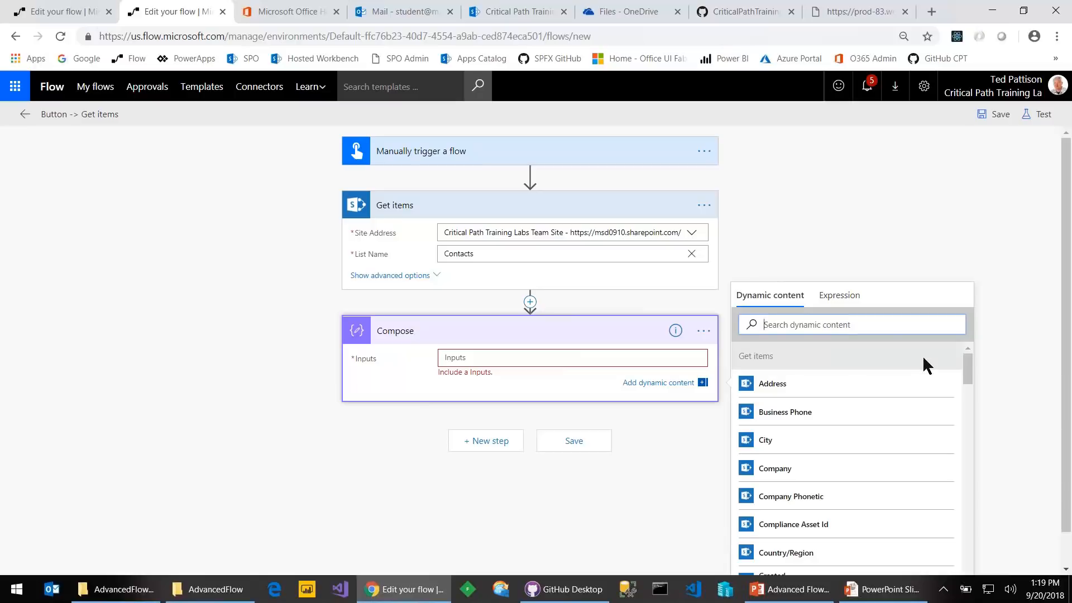
{"action": "type", "text": "concat"}
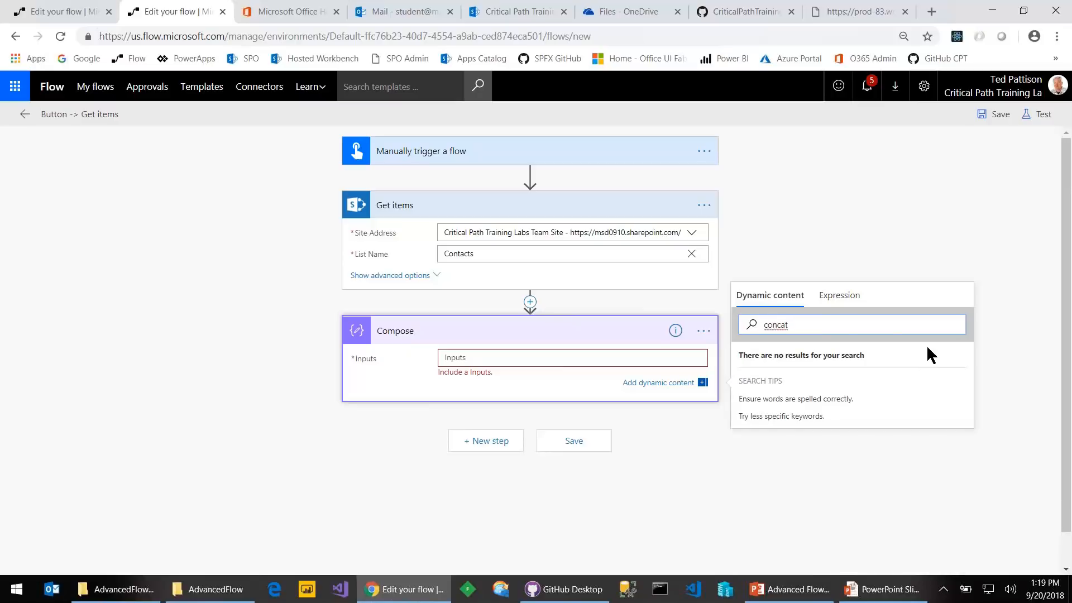
{"action": "double_click", "coordinate": [786, 326]}
{"action": "key", "text": "BackSpace"}
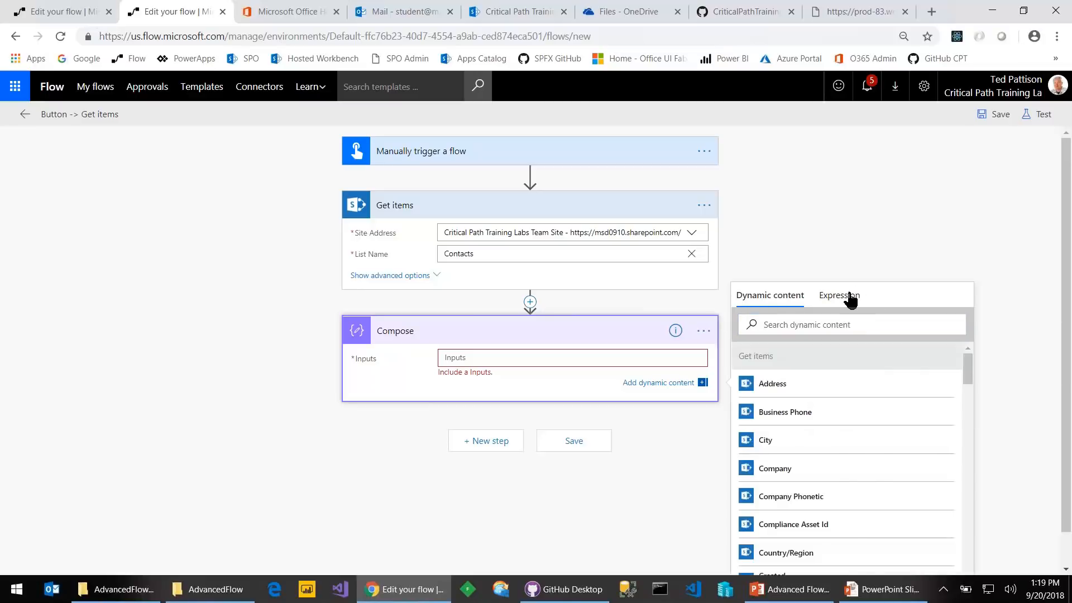
{"action": "left_click", "coordinate": [849, 296]}
{"action": "type", "text": "c"}
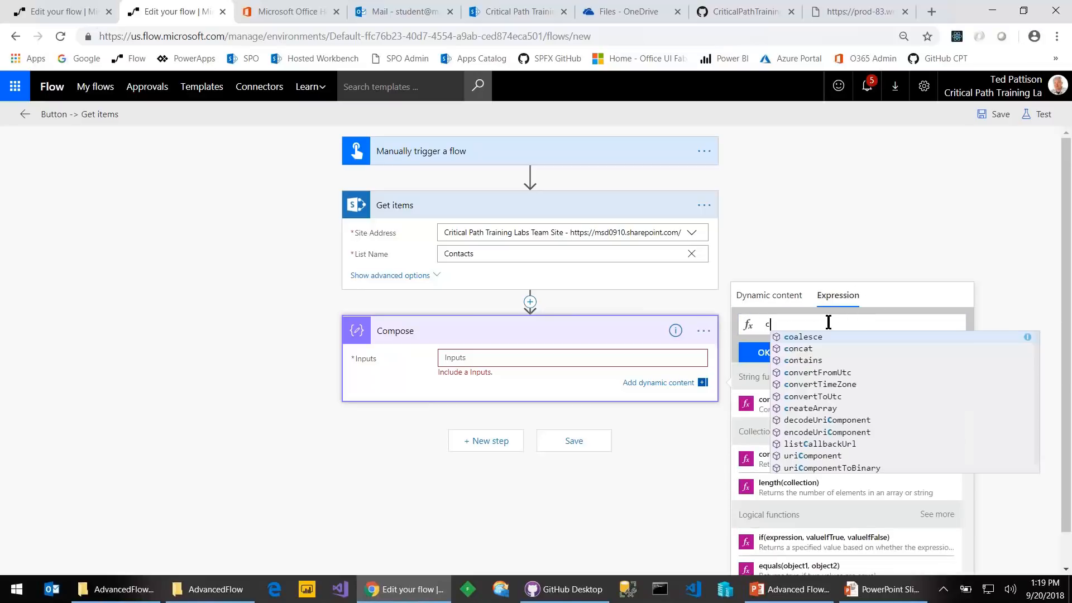
{"action": "type", "text": "oncat"}
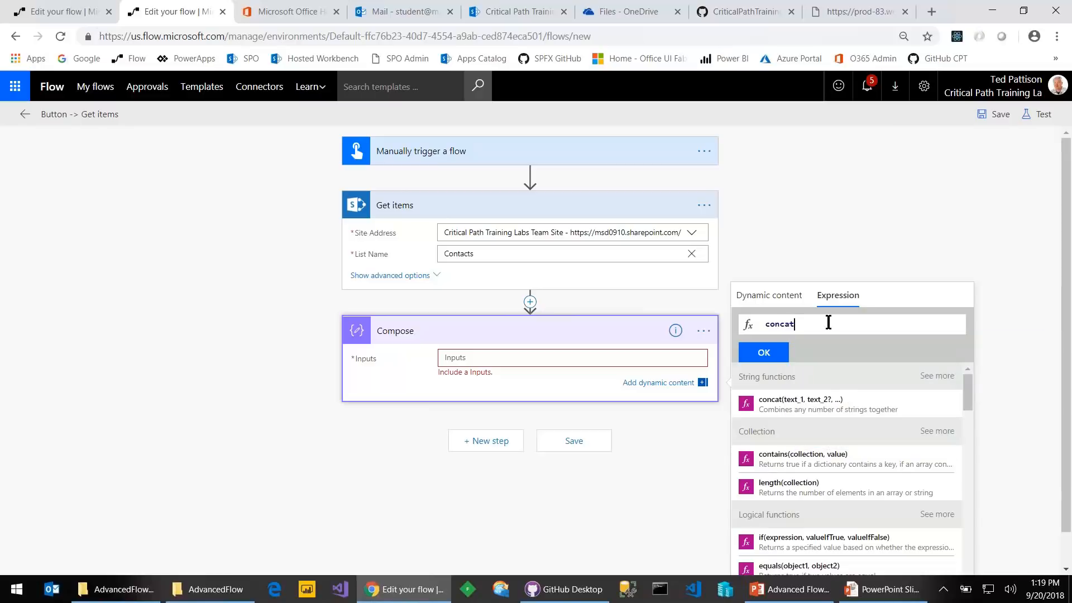
{"action": "type", "text": "("}
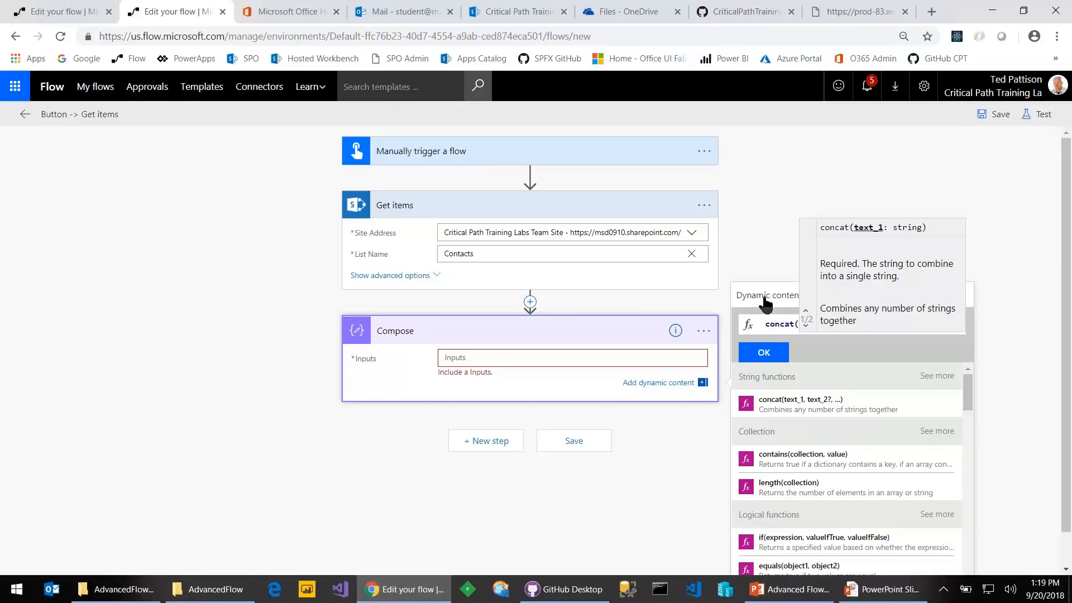
{"action": "type", "text": ")"}
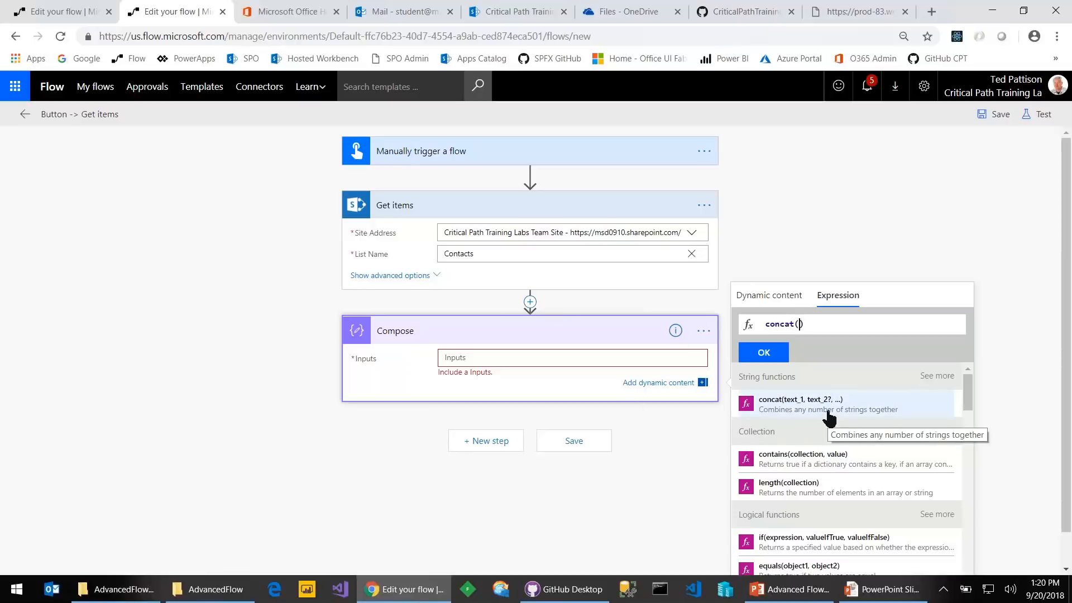
Complete the expression as concat(body('Get_items')?[0]) and insert it into Compose Inputs
{"action": "left_click", "coordinate": [782, 296]}
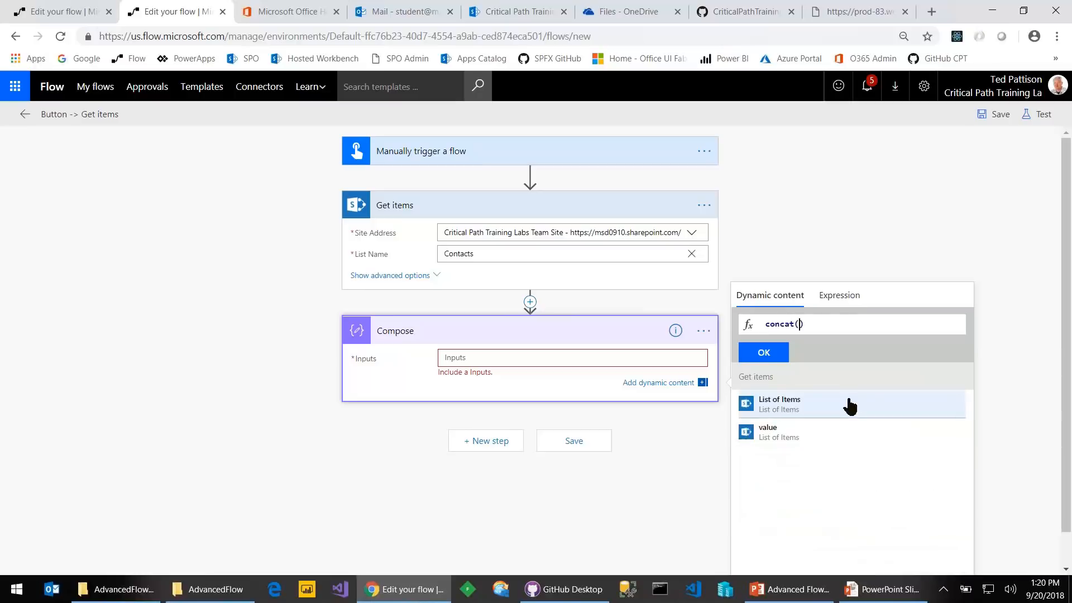
{"action": "left_click", "coordinate": [788, 405]}
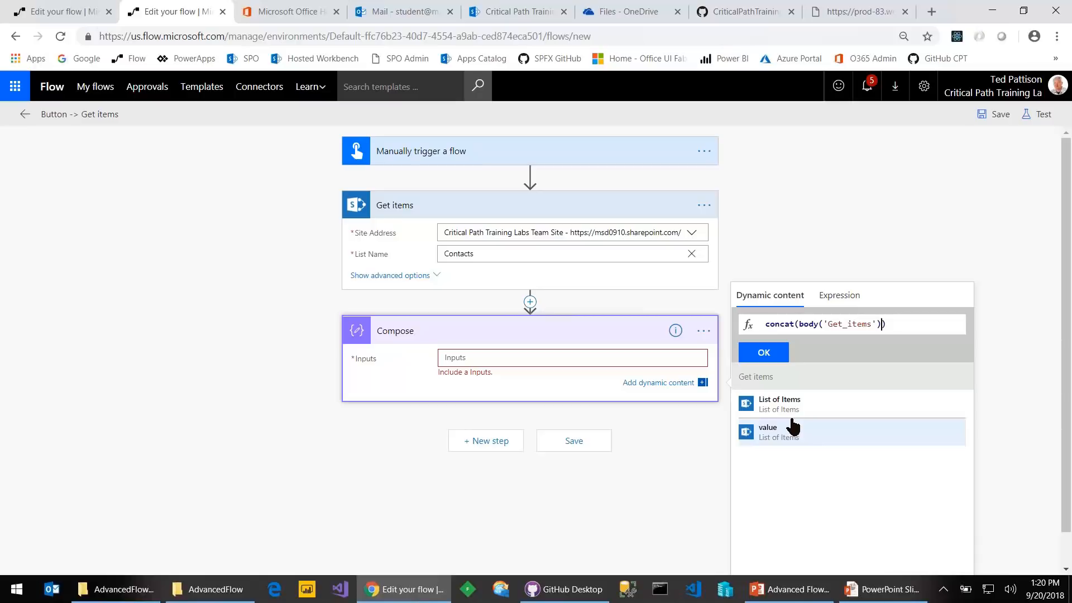
{"action": "type", "text": "?[0]"}
{"action": "key", "text": "BackSpace"}
{"action": "key", "text": "Right"}
{"action": "left_click", "coordinate": [770, 356]}
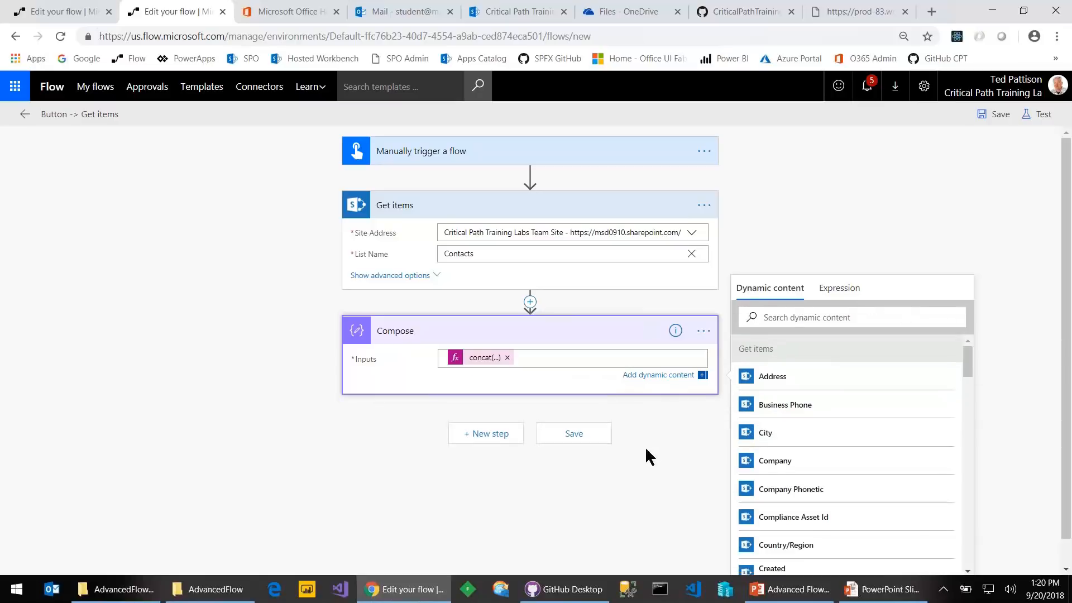
Save and manually test-run the flow; Compose fails with an InvalidTemplate error
{"action": "left_click", "coordinate": [570, 438]}
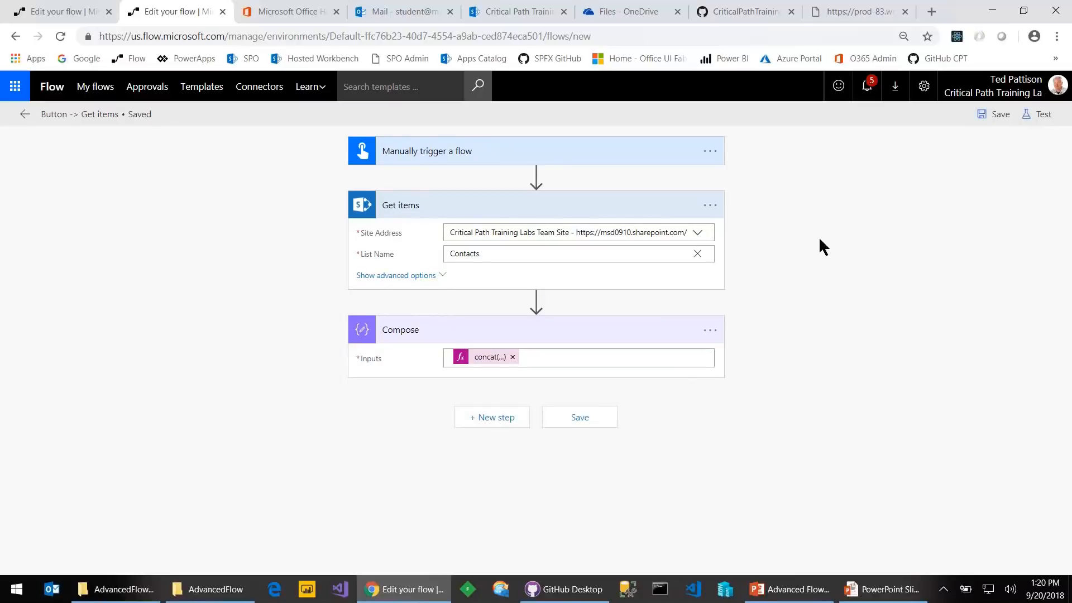
{"action": "left_click", "coordinate": [1038, 115]}
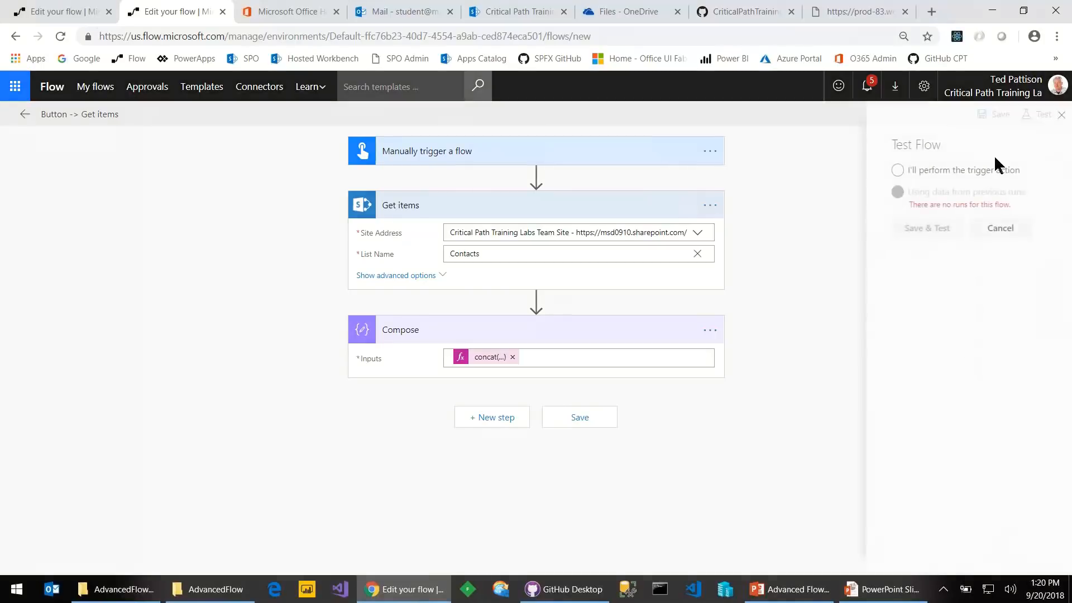
{"action": "left_click", "coordinate": [890, 171]}
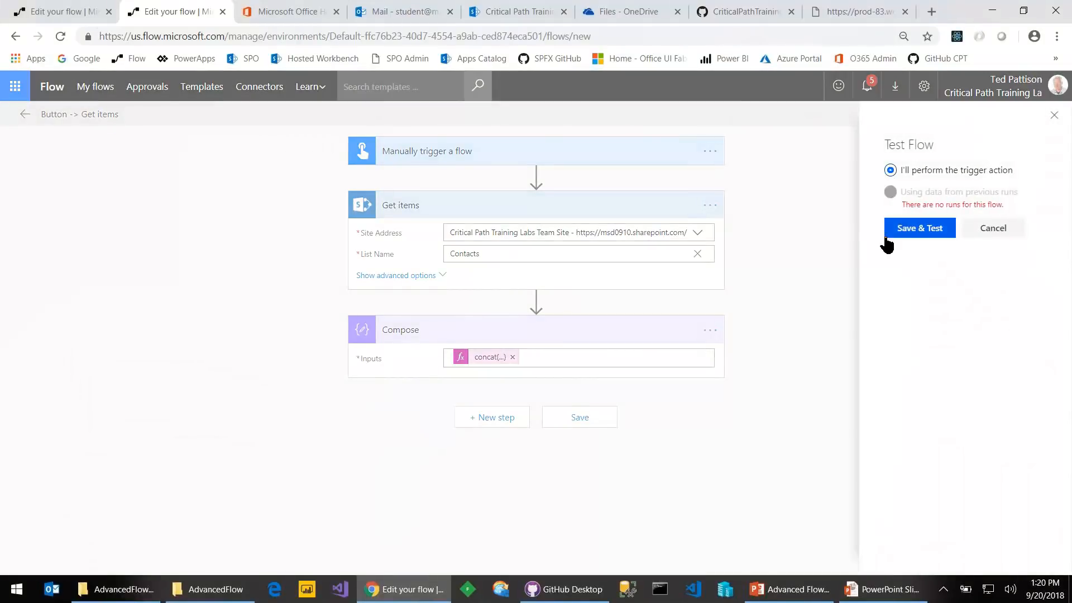
{"action": "left_click", "coordinate": [918, 232]}
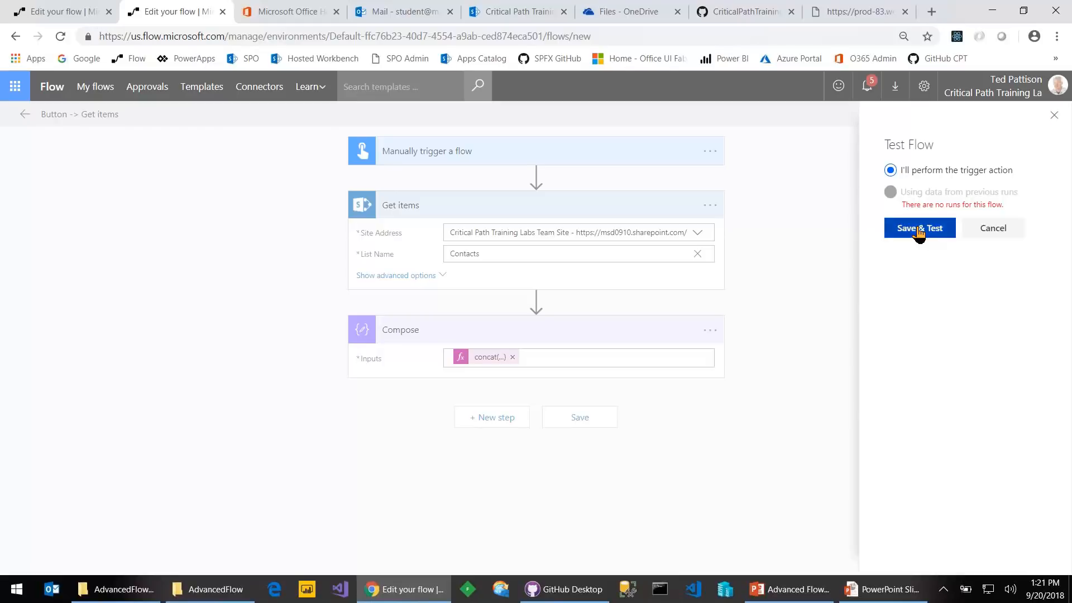
{"action": "left_click", "coordinate": [918, 232]}
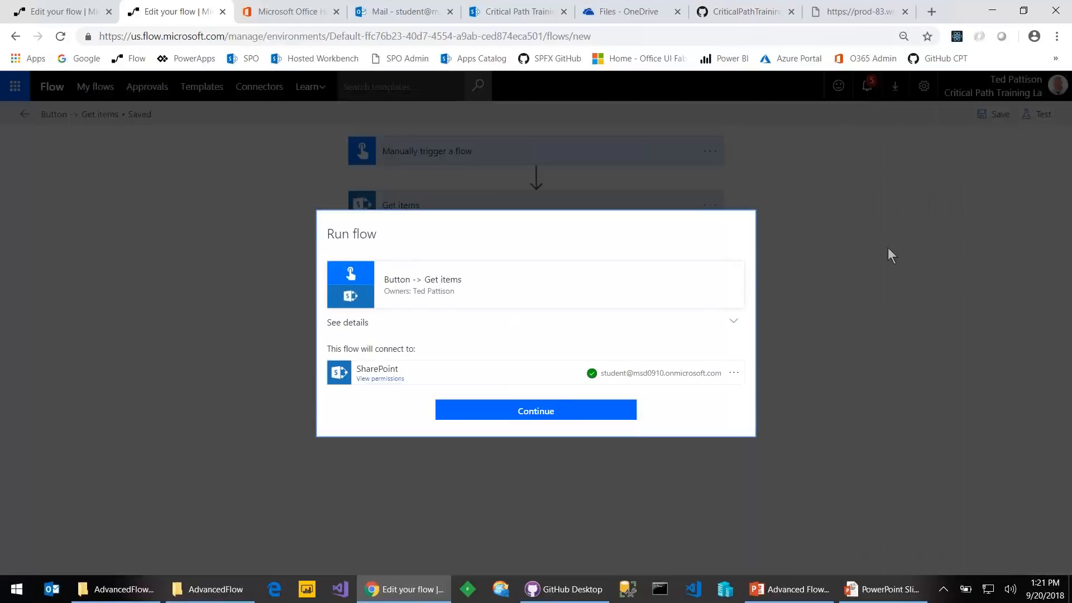
{"action": "left_click", "coordinate": [533, 413]}
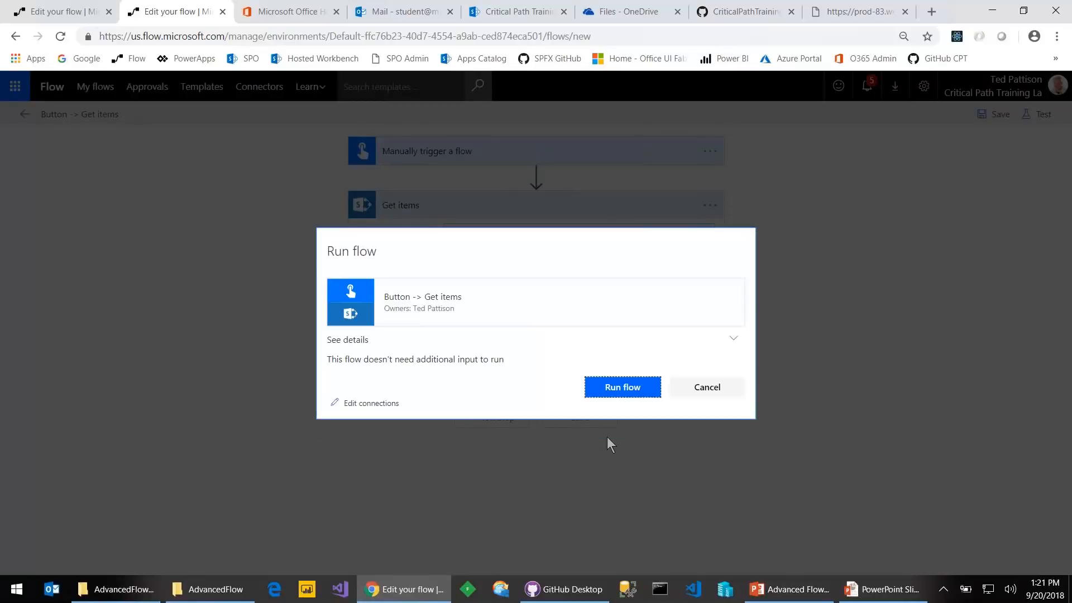
{"action": "left_click", "coordinate": [626, 392]}
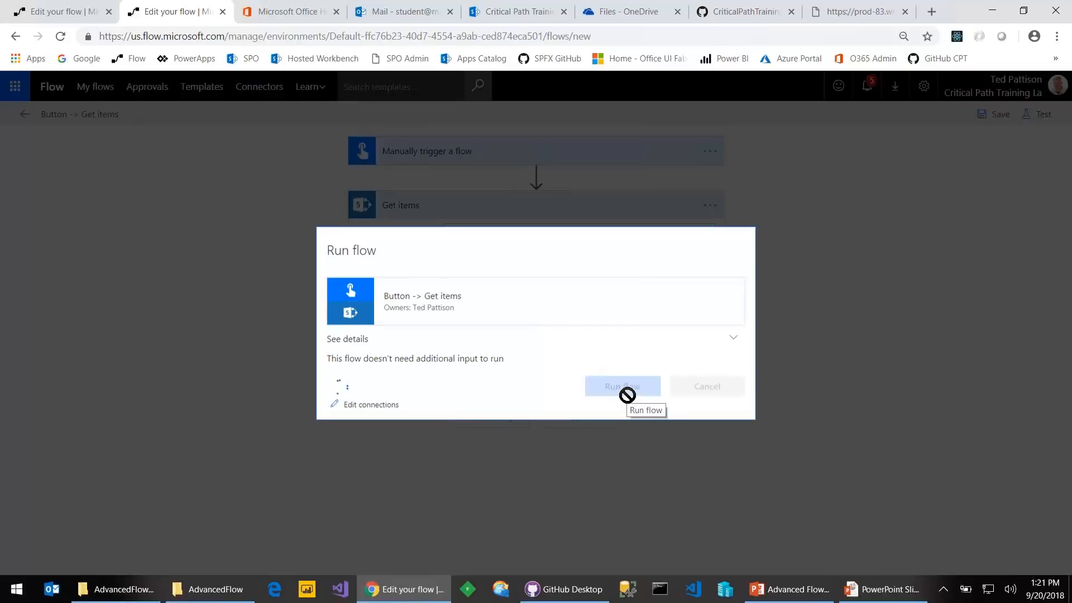
{"action": "left_click", "coordinate": [695, 391]}
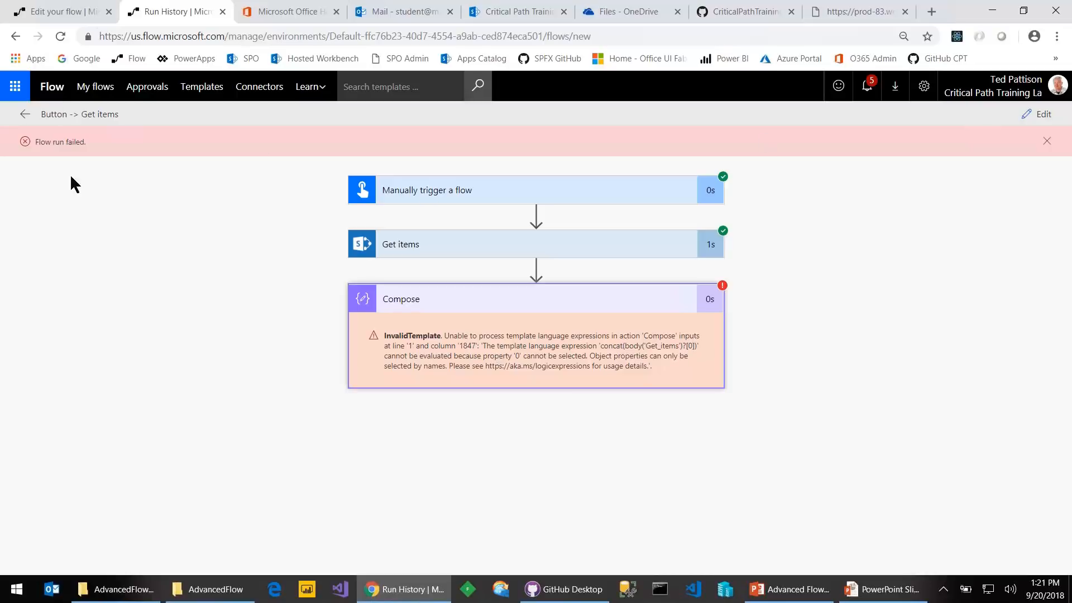
Return to My flows and open 'Delete First Item in SharePoint List' for editing
{"action": "left_click", "coordinate": [92, 86]}
{"action": "left_click", "coordinate": [597, 118]}
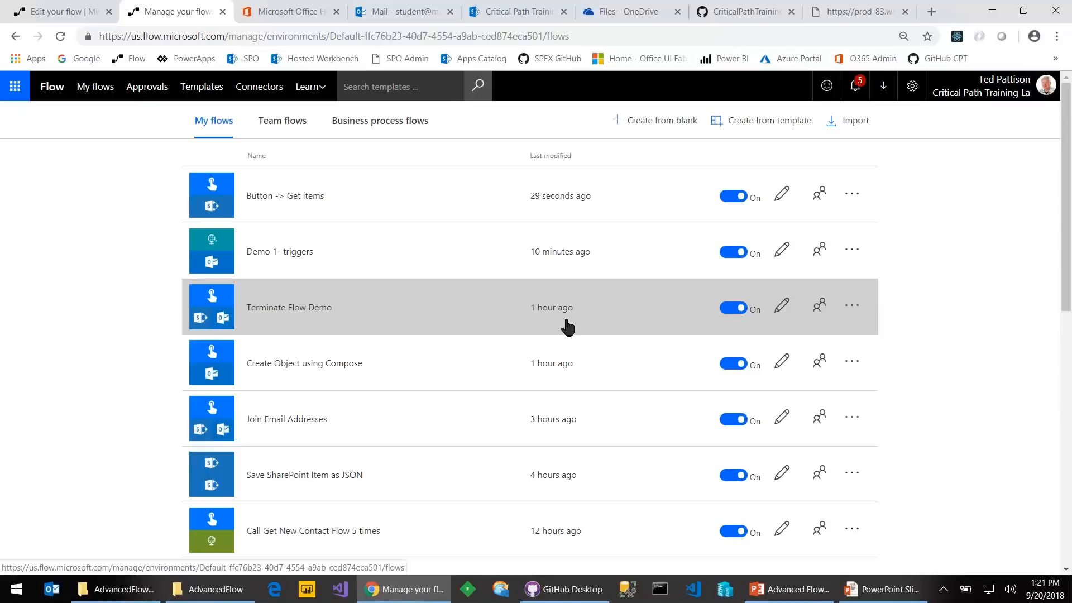
{"action": "scroll", "coordinate": [568, 328], "scroll_direction": "down", "scroll_amount": 1}
{"action": "scroll", "coordinate": [568, 328], "scroll_direction": "down", "scroll_amount": 1}
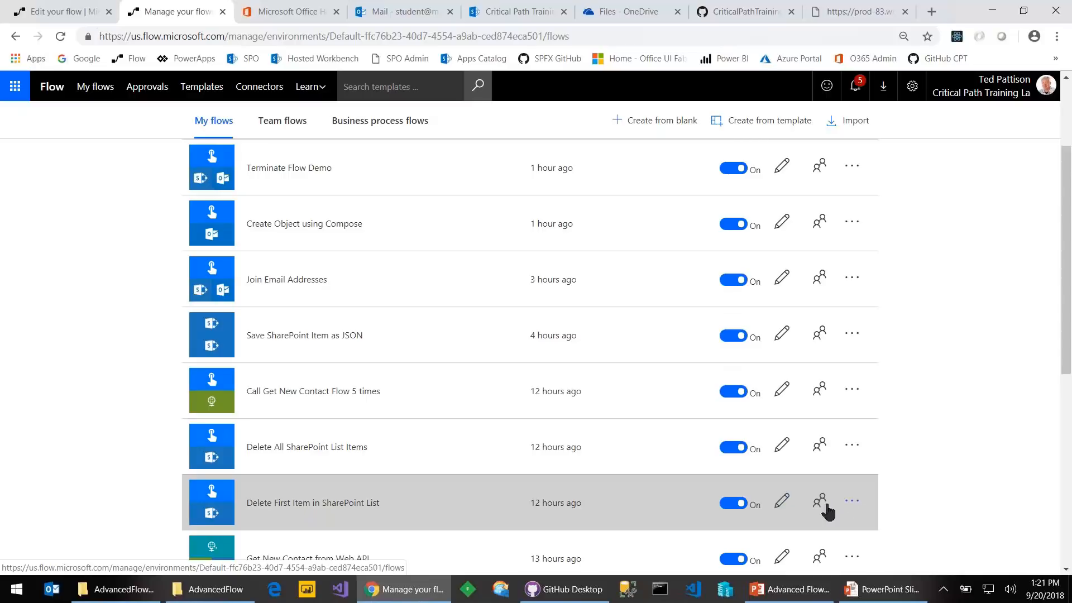
{"action": "left_click", "coordinate": [783, 502]}
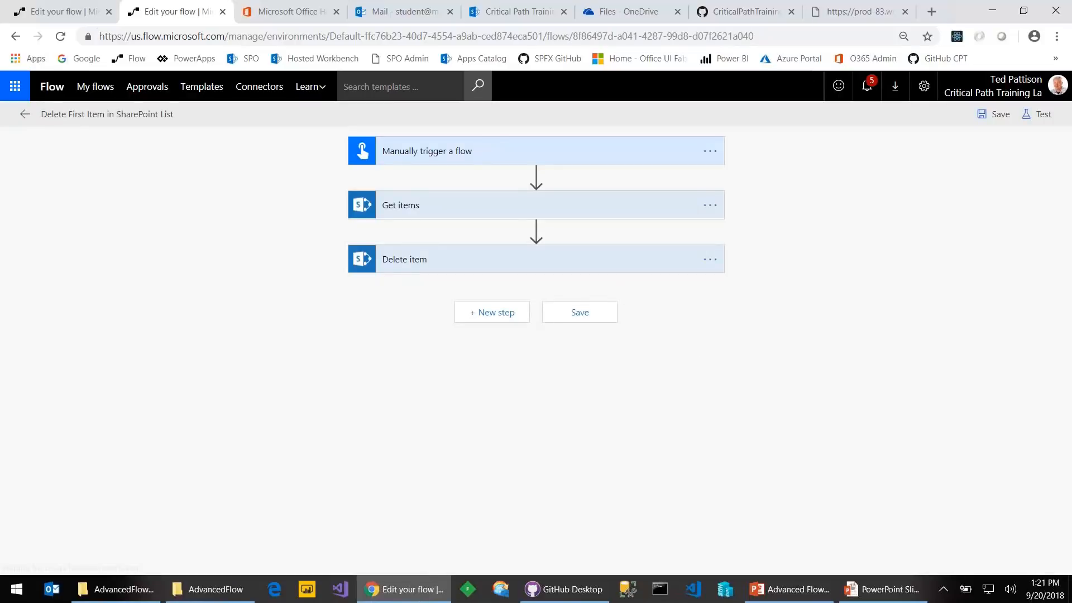
Expand Delete item and highlight each part of the Id expression body('Get_items')?['value'][0]['ID']
{"action": "left_click", "coordinate": [546, 215]}
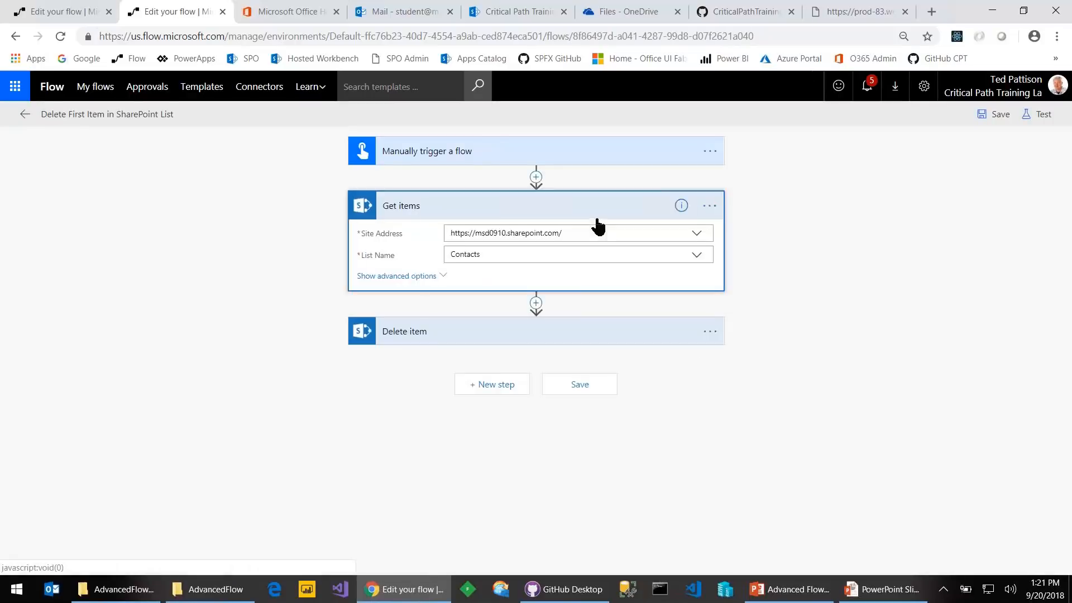
{"action": "left_click", "coordinate": [626, 343]}
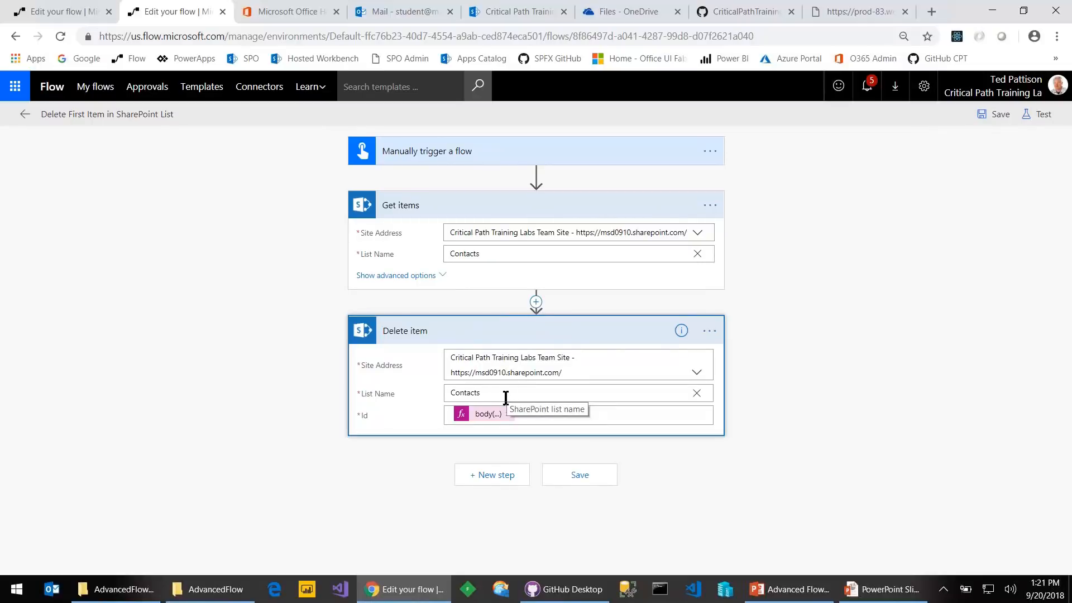
{"action": "left_click", "coordinate": [478, 416]}
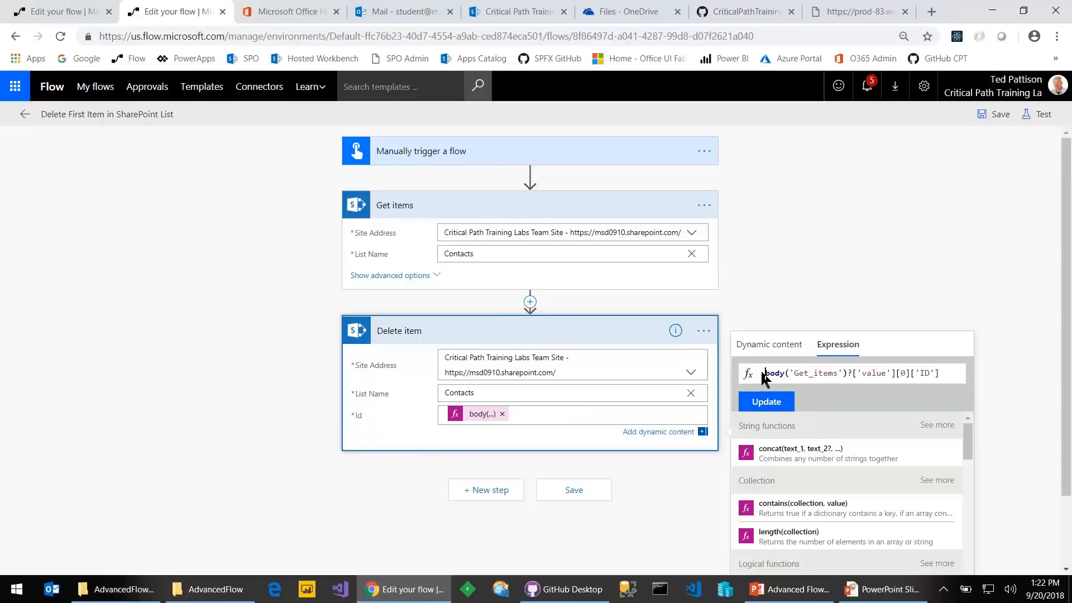
{"action": "left_click_drag", "start_coordinate": [847, 373], "coordinate": [732, 394]}
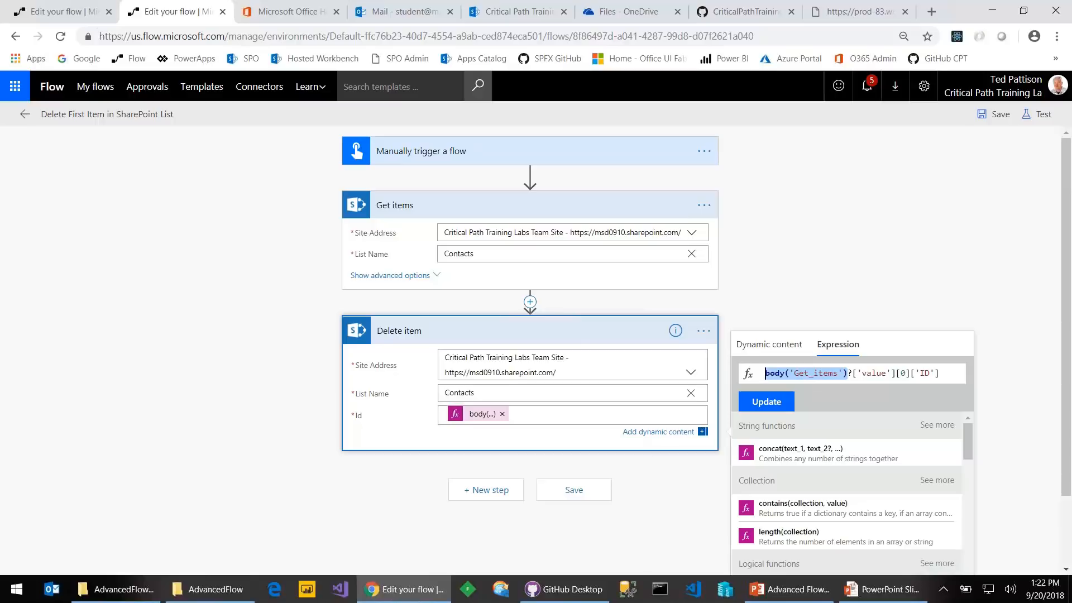
{"action": "left_click", "coordinate": [848, 373]}
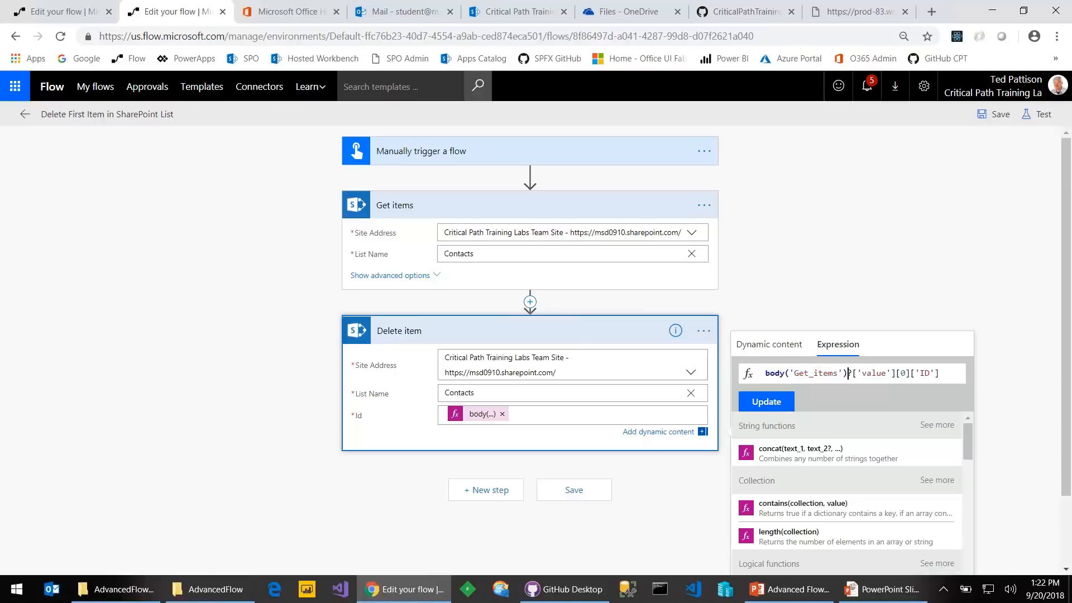
{"action": "left_click_drag", "start_coordinate": [848, 373], "coordinate": [896, 373]}
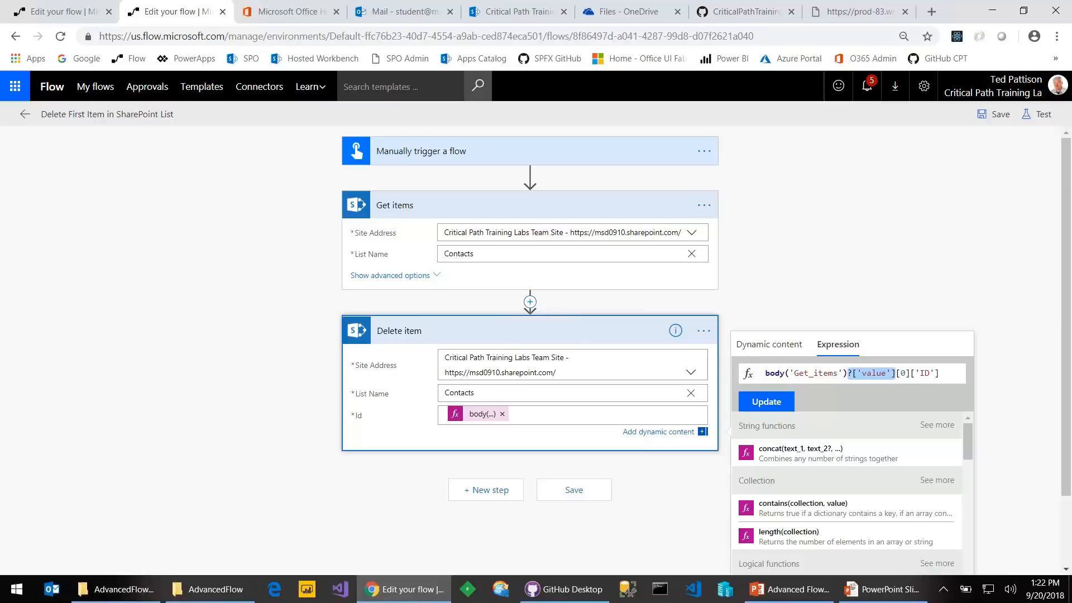
{"action": "left_click", "coordinate": [848, 373]}
{"action": "key", "text": "shift+Right"}
{"action": "key", "text": "shift+Right"}
{"action": "key", "text": "shift+Right"}
{"action": "key", "text": "shift+Right"}
{"action": "key", "text": "shift+Right"}
{"action": "key", "text": "shift+Right"}
{"action": "key", "text": "shift+Right"}
{"action": "key", "text": "shift+Right"}
{"action": "key", "text": "shift+Right"}
{"action": "key", "text": "shift+Right"}
{"action": "key", "text": "Right"}
{"action": "key", "text": "Right"}
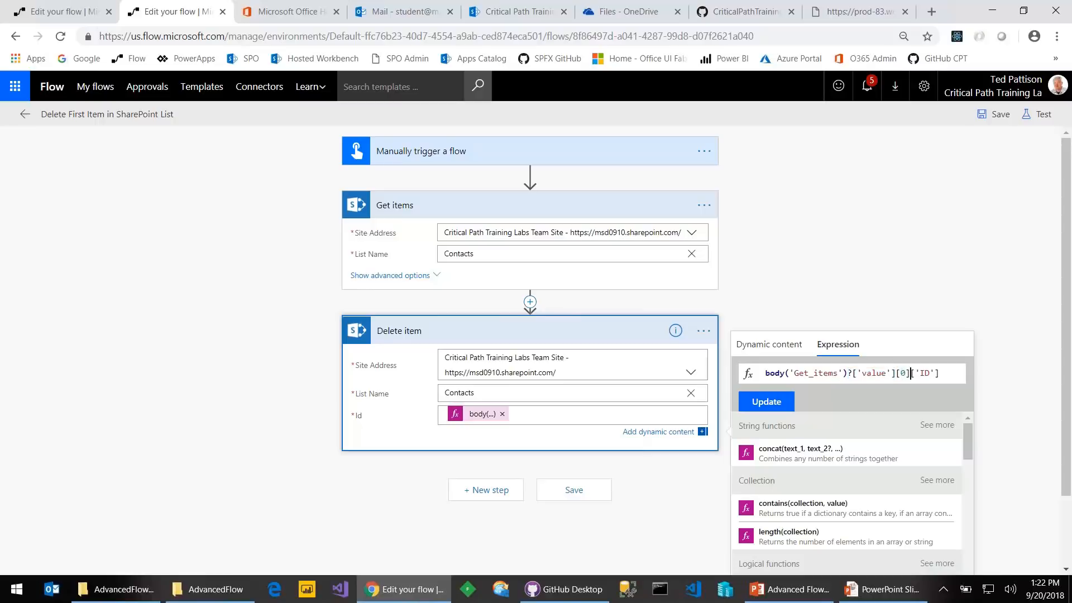
{"action": "key", "text": "shift+Right"}
{"action": "key", "text": "shift+Right"}
{"action": "key", "text": "shift+Right"}
{"action": "key", "text": "shift+Right"}
{"action": "left_click", "coordinate": [1037, 113]}
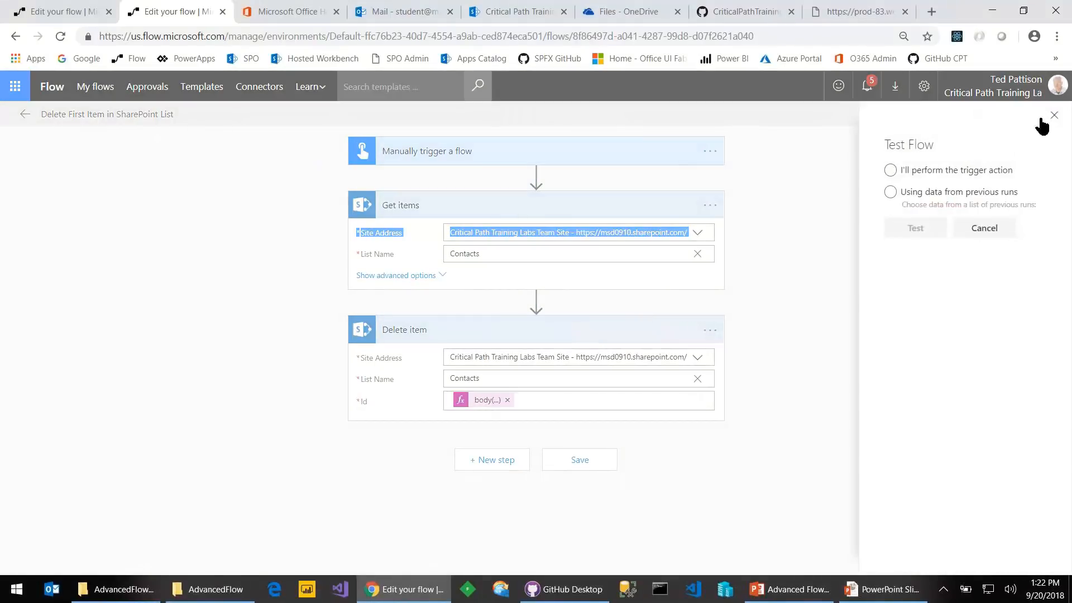
Check the Contacts list, then manually test-run the Delete First Item flow successfully
{"action": "left_click", "coordinate": [900, 174]}
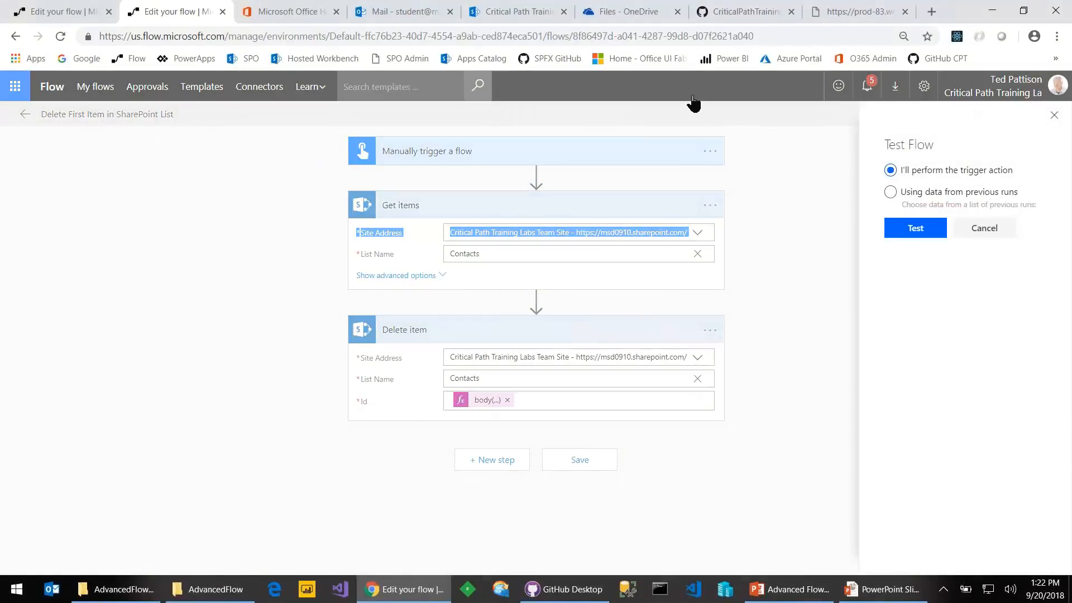
{"action": "left_click", "coordinate": [480, 11]}
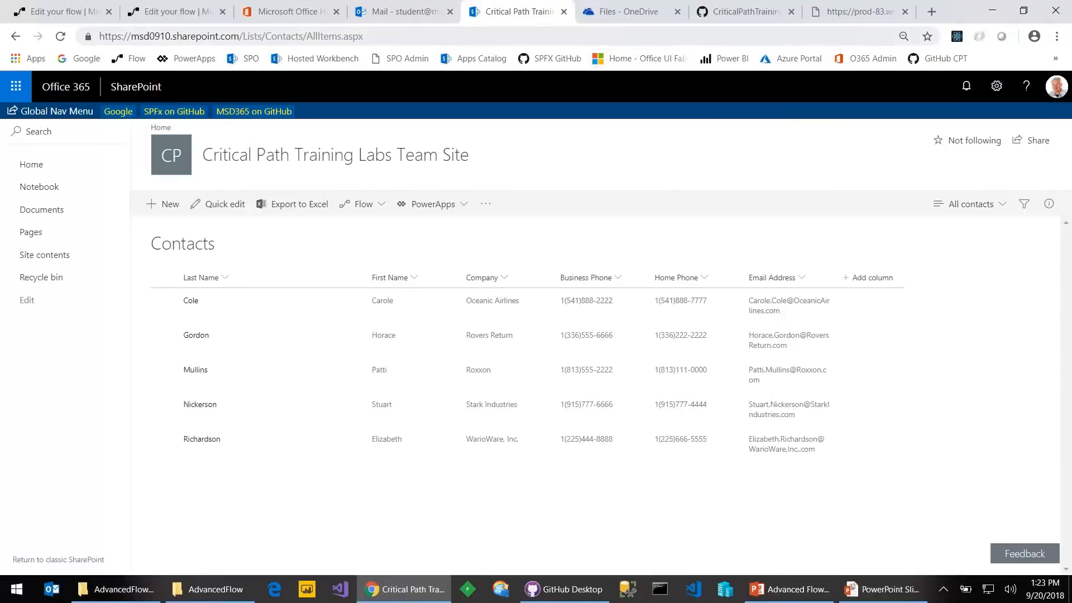
{"action": "left_click", "coordinate": [57, 9]}
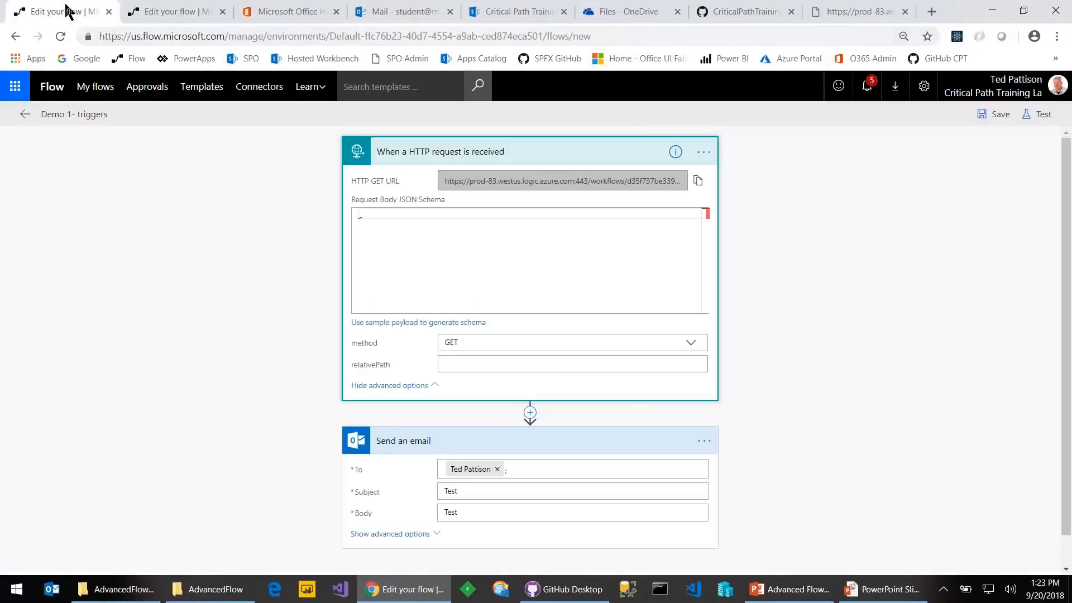
{"action": "left_click", "coordinate": [147, 10]}
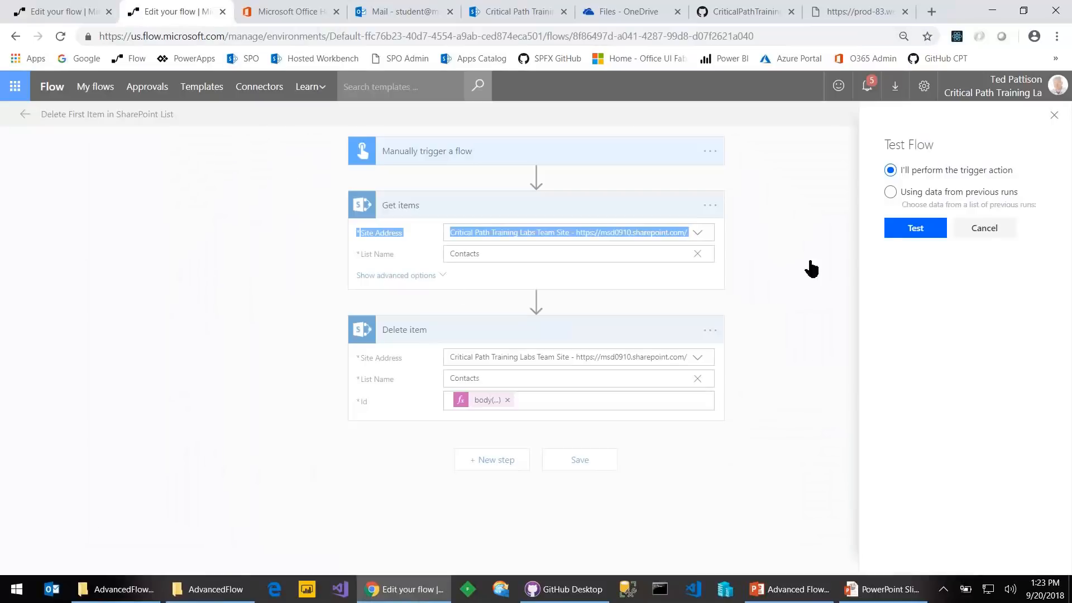
{"action": "left_click", "coordinate": [909, 231]}
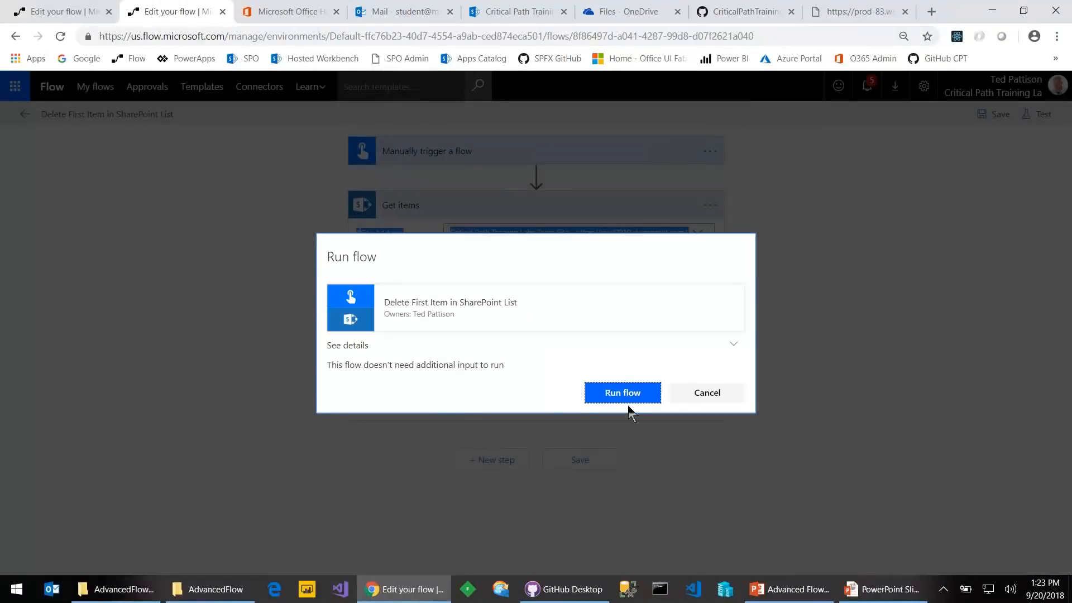
{"action": "left_click", "coordinate": [628, 397]}
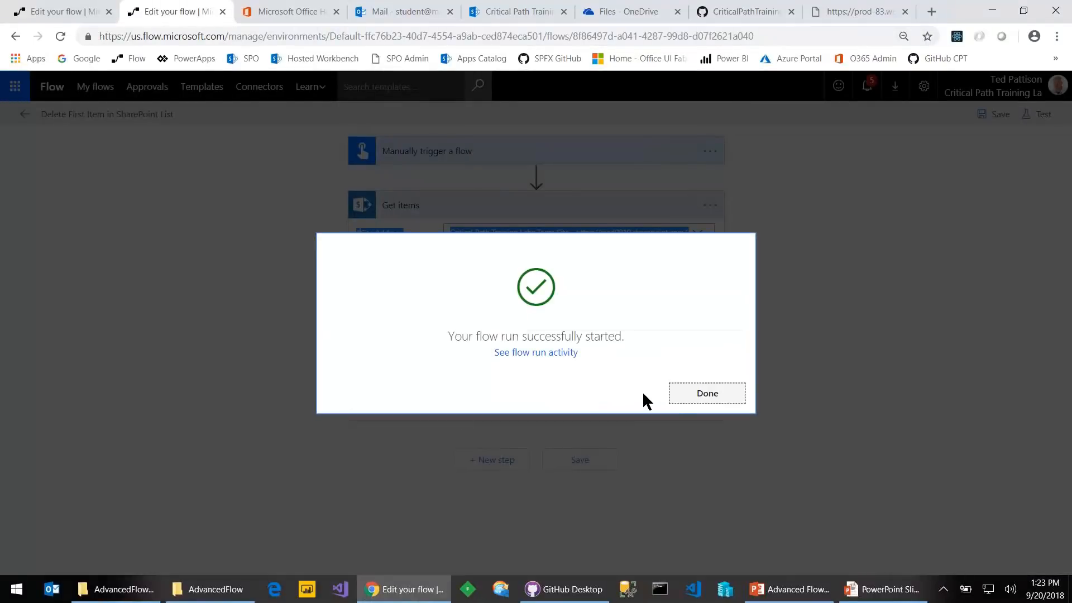
{"action": "left_click", "coordinate": [708, 392]}
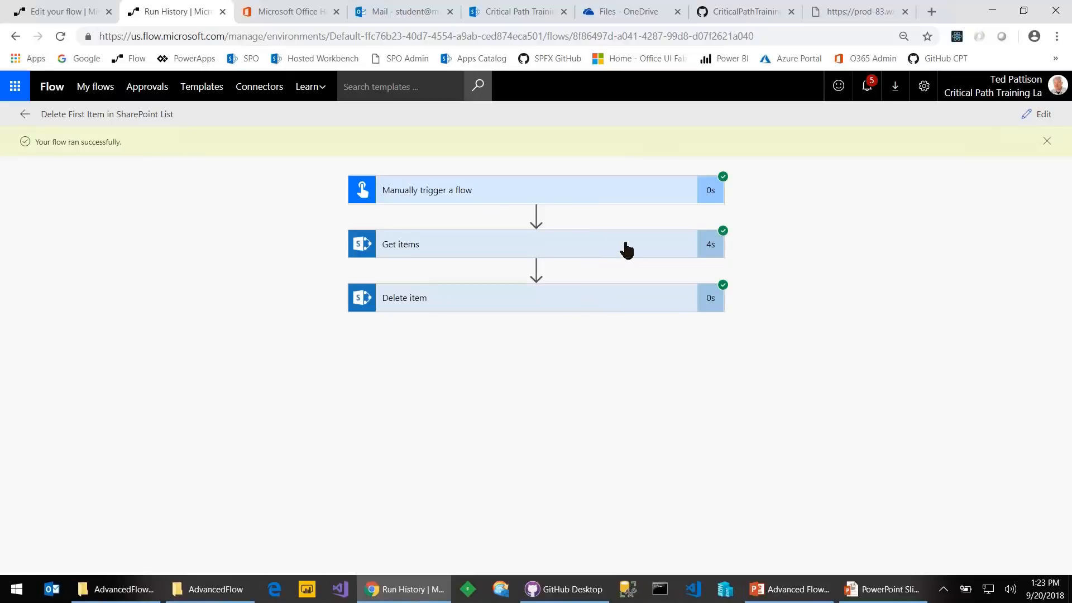
Inspect the Get items run output JSON in the run history
{"action": "left_click", "coordinate": [647, 252]}
{"action": "scroll", "coordinate": [505, 373], "scroll_direction": "down", "scroll_amount": 5}
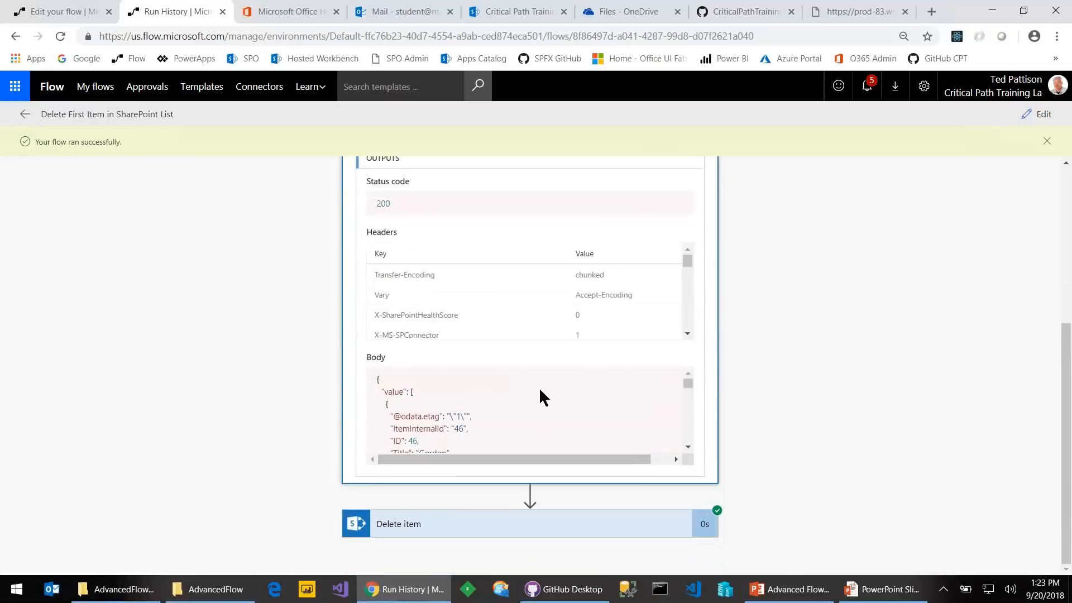
{"action": "left_click_drag", "start_coordinate": [688, 383], "coordinate": [688, 389]}
{"action": "scroll", "coordinate": [654, 398], "scroll_direction": "up", "scroll_amount": 5}
{"action": "scroll", "coordinate": [402, 407], "scroll_direction": "down", "scroll_amount": 2}
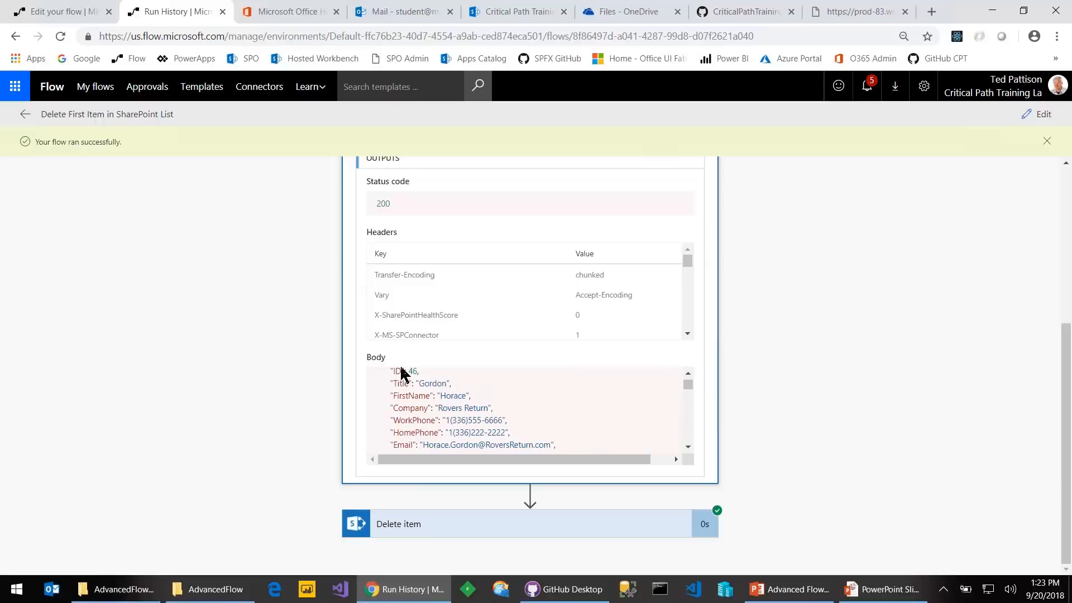
{"action": "scroll", "coordinate": [411, 385], "scroll_direction": "up", "scroll_amount": 2}
{"action": "scroll", "coordinate": [412, 397], "scroll_direction": "down", "scroll_amount": 8}
{"action": "scroll", "coordinate": [410, 399], "scroll_direction": "down", "scroll_amount": 5}
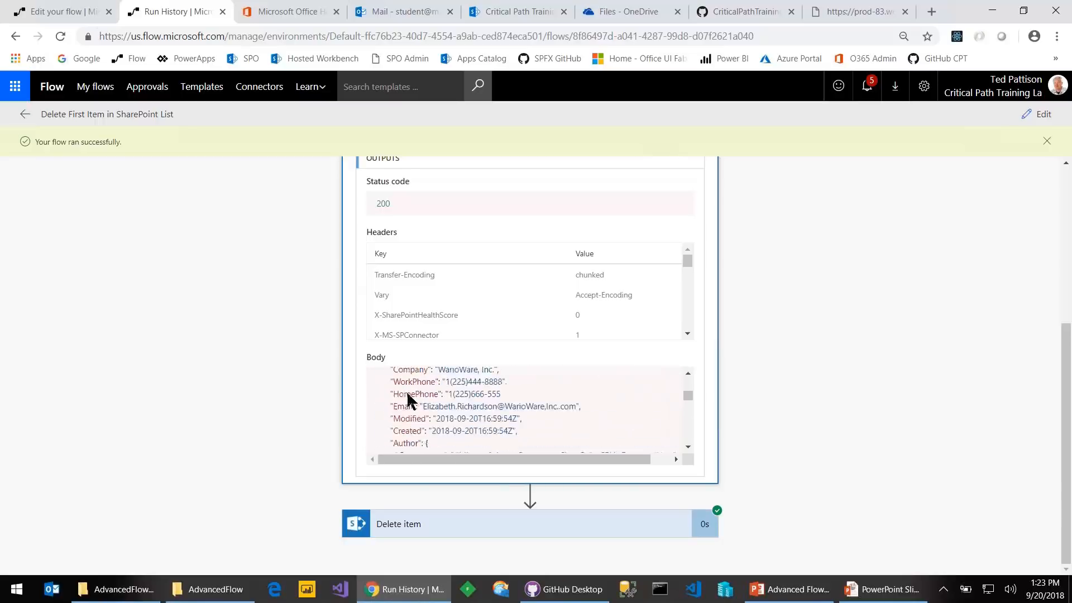
Confirm in Delete item's details that Id 46 was removed, then view the SharePoint Contacts list
{"action": "left_click", "coordinate": [430, 519]}
{"action": "scroll", "coordinate": [462, 479], "scroll_direction": "down", "scroll_amount": 5}
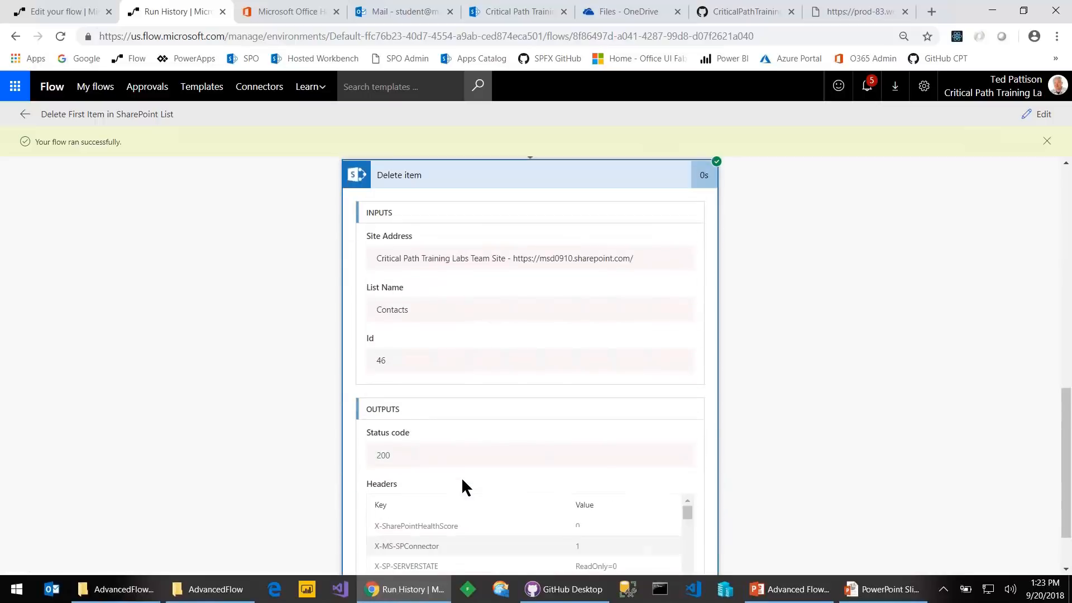
{"action": "scroll", "coordinate": [460, 479], "scroll_direction": "up", "scroll_amount": 1}
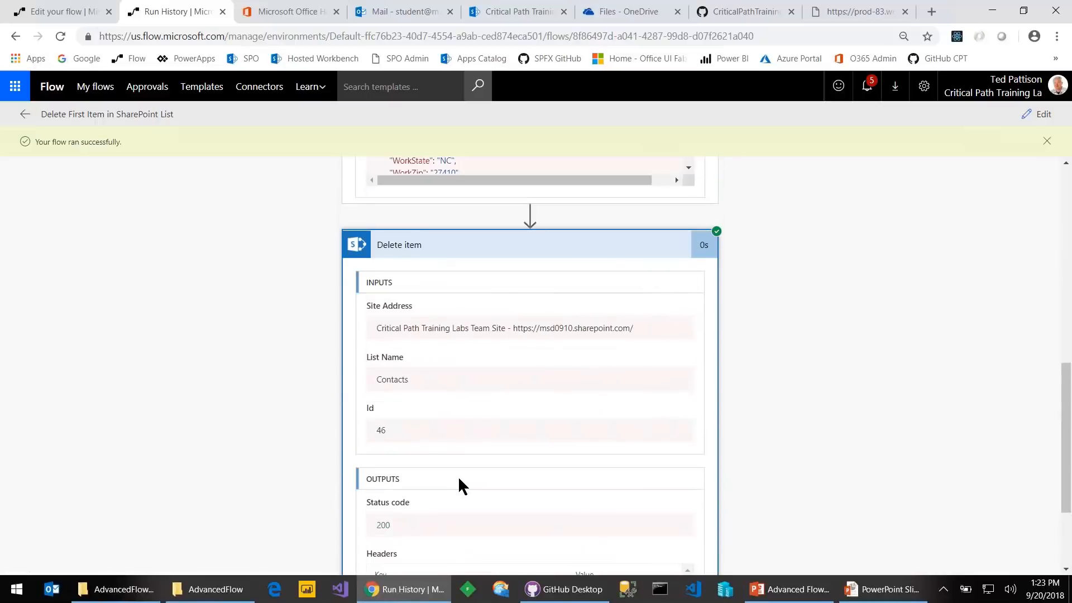
{"action": "double_click", "coordinate": [379, 431]}
{"action": "scroll", "coordinate": [384, 438], "scroll_direction": "up", "scroll_amount": 1}
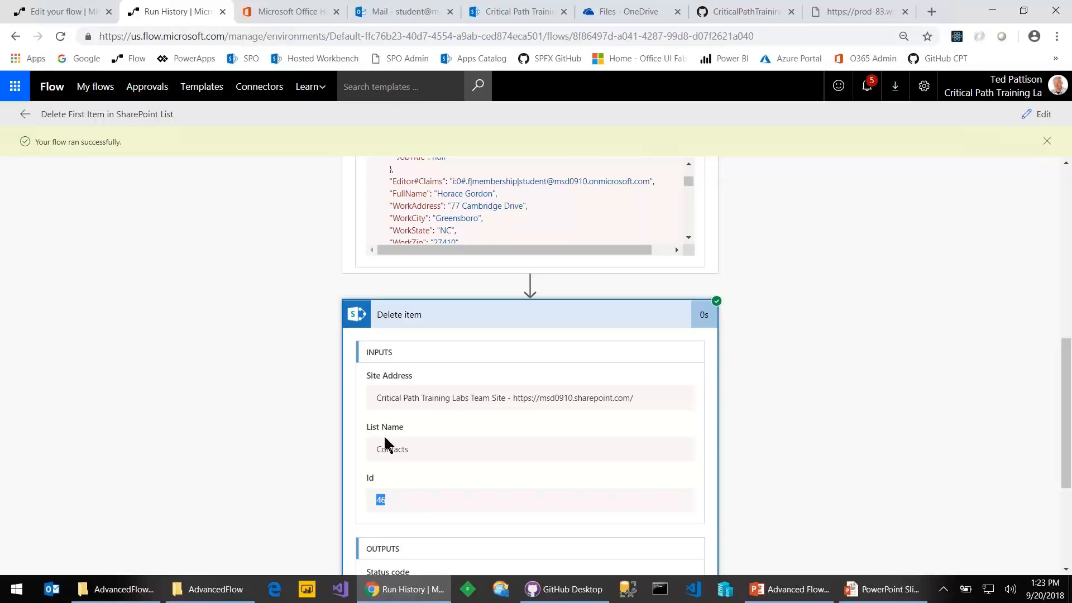
{"action": "left_click", "coordinate": [519, 14]}
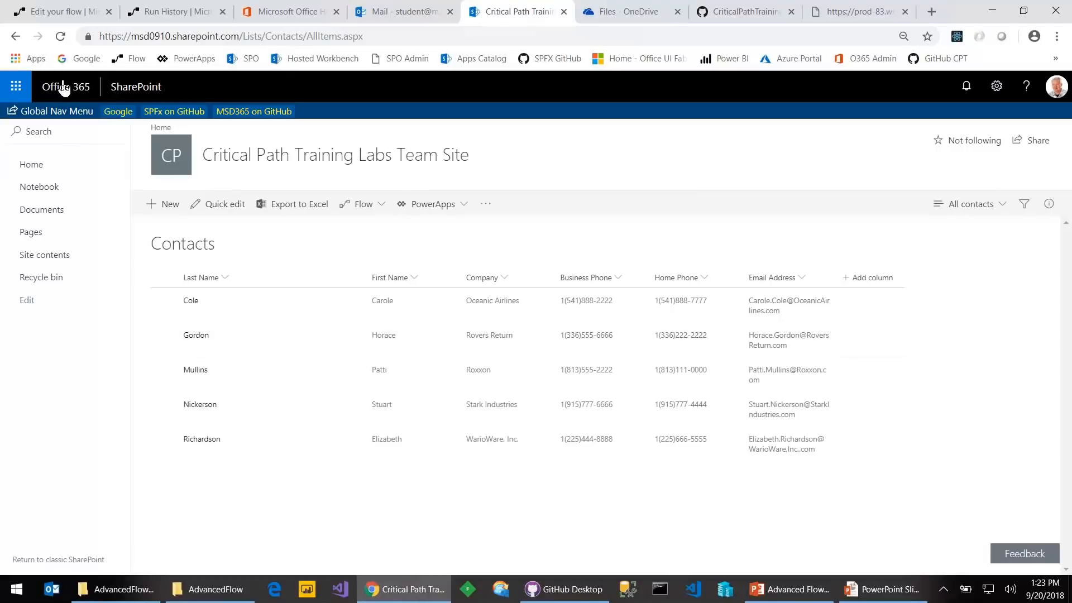
Reload the Contacts list to confirm four contacts remain, then advance to the 'Working with Strings' slide
{"action": "left_click", "coordinate": [60, 36]}
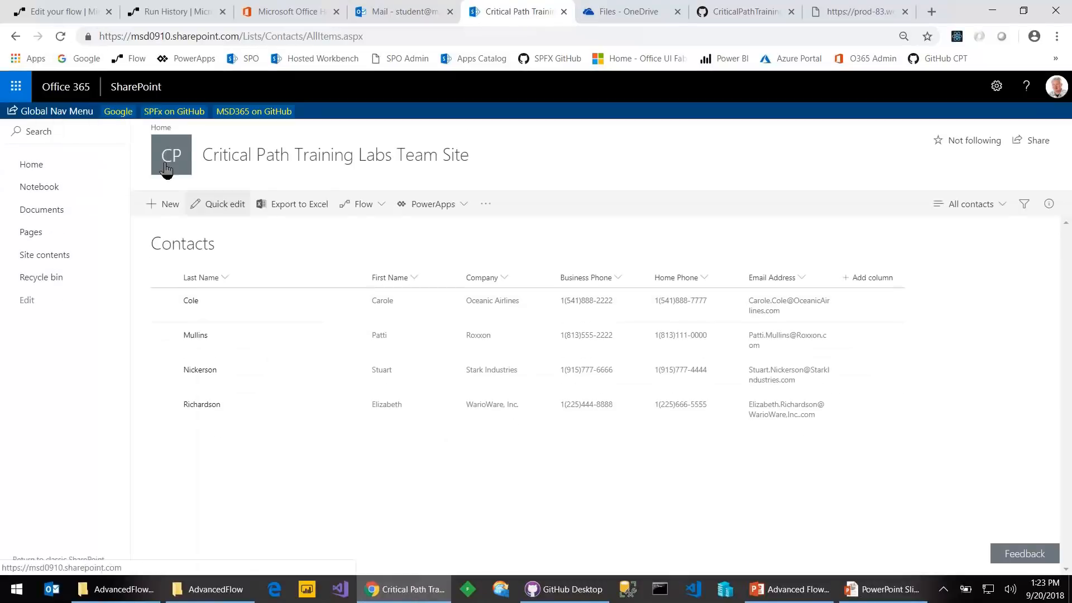
{"action": "left_click", "coordinate": [60, 37]}
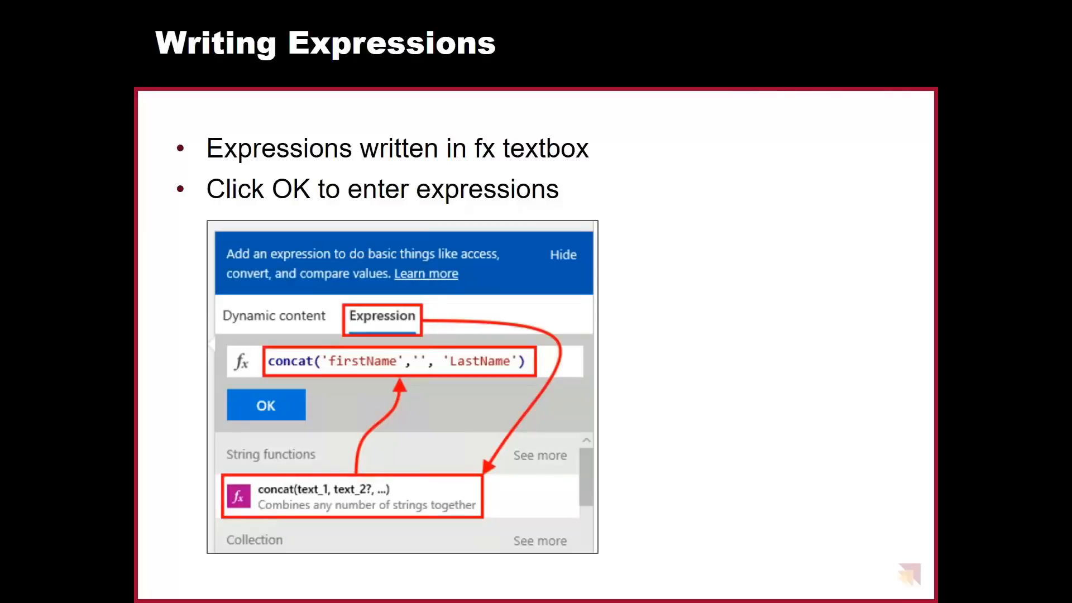
{"action": "key", "text": "Right"}
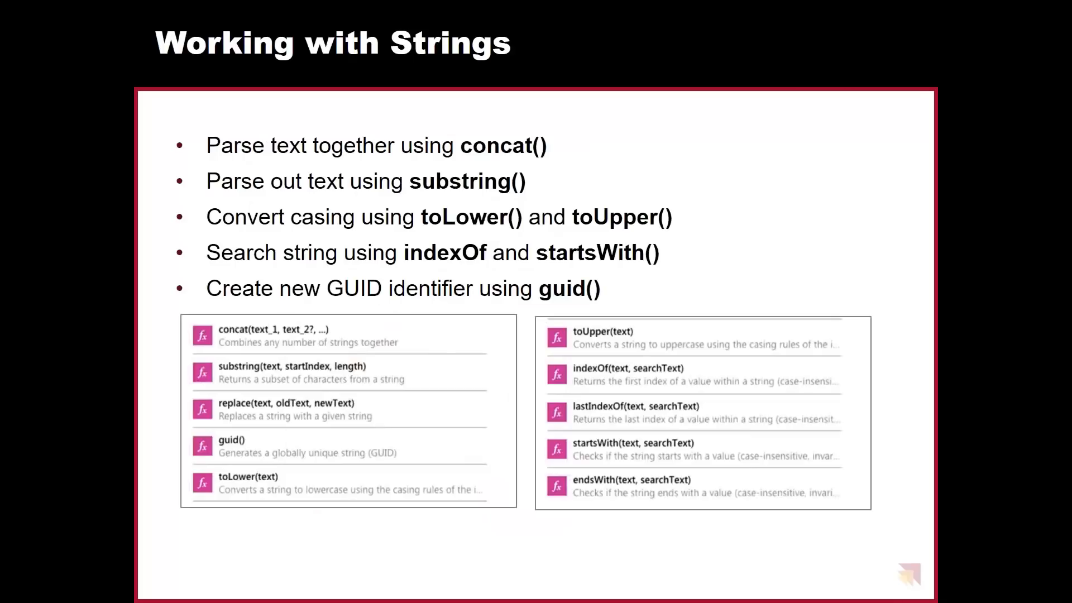
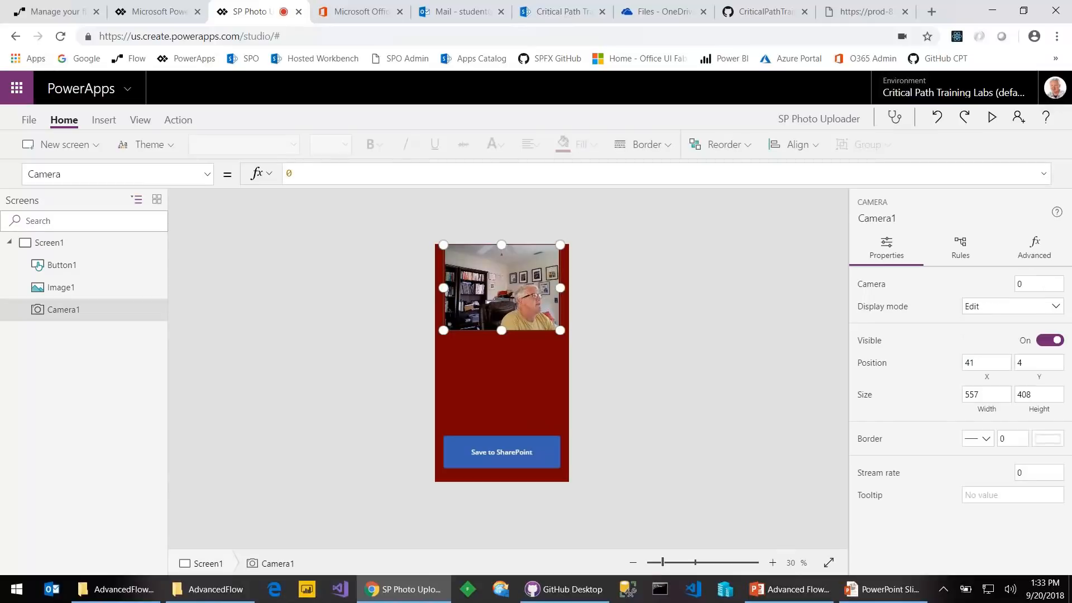
Preview the app, capture a photo, tap Save to SharePoint, then close the preview
{"action": "left_click", "coordinate": [991, 118]}
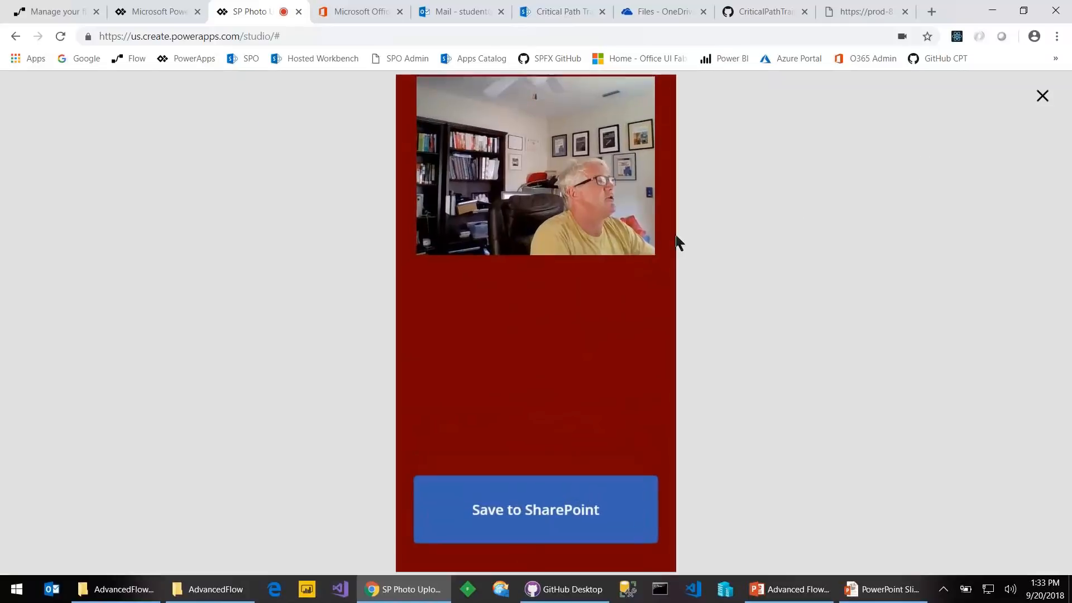
{"action": "left_click", "coordinate": [567, 251]}
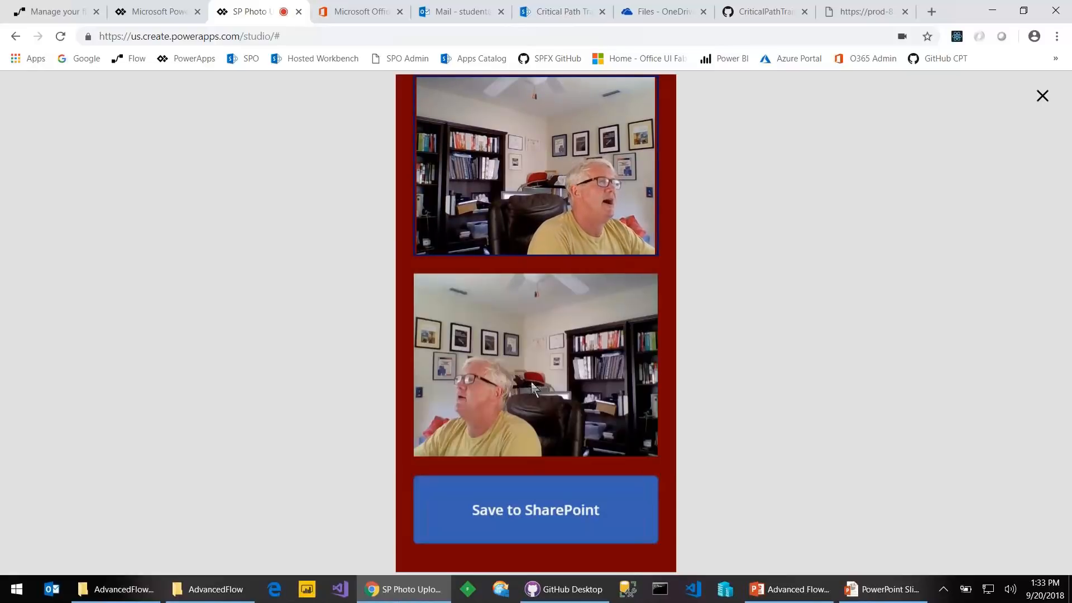
{"action": "left_click", "coordinate": [514, 507]}
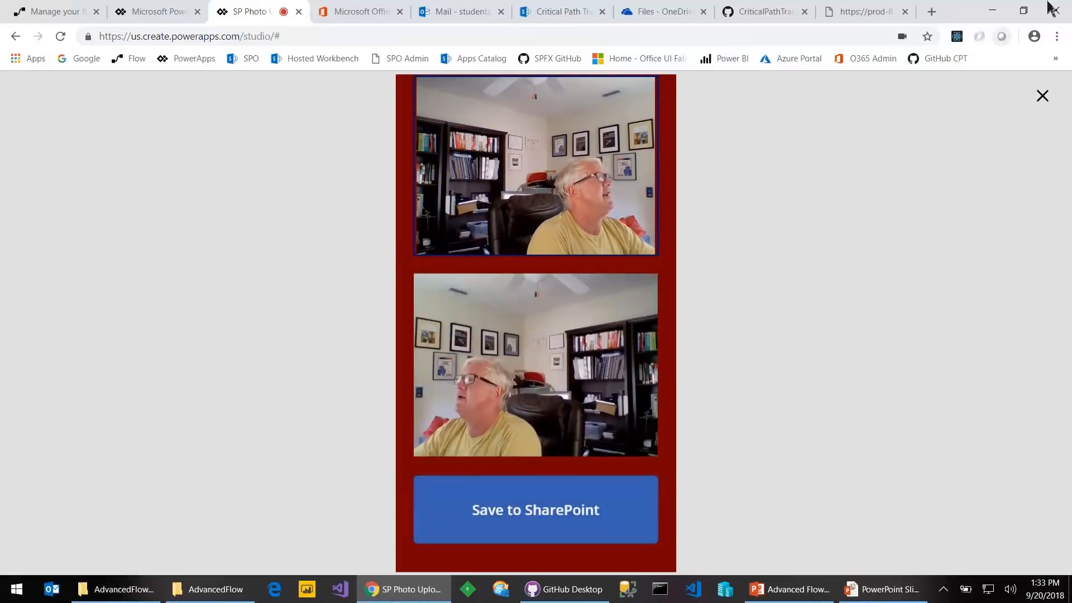
{"action": "left_click", "coordinate": [1042, 95]}
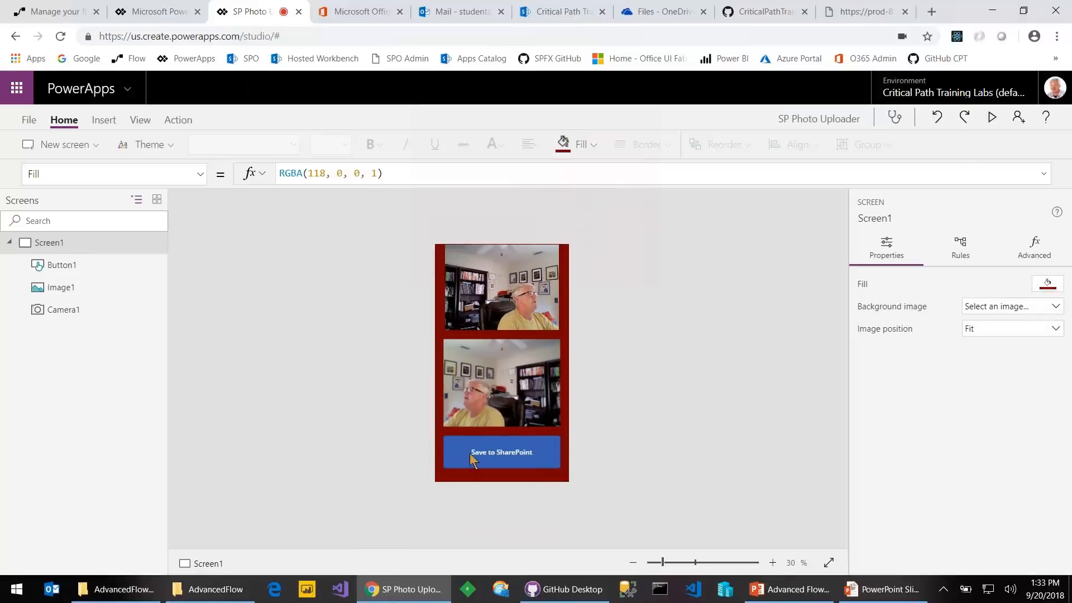
Replace the Save to SharePoint button's OnSelect flow call with false
{"action": "left_click", "coordinate": [473, 459]}
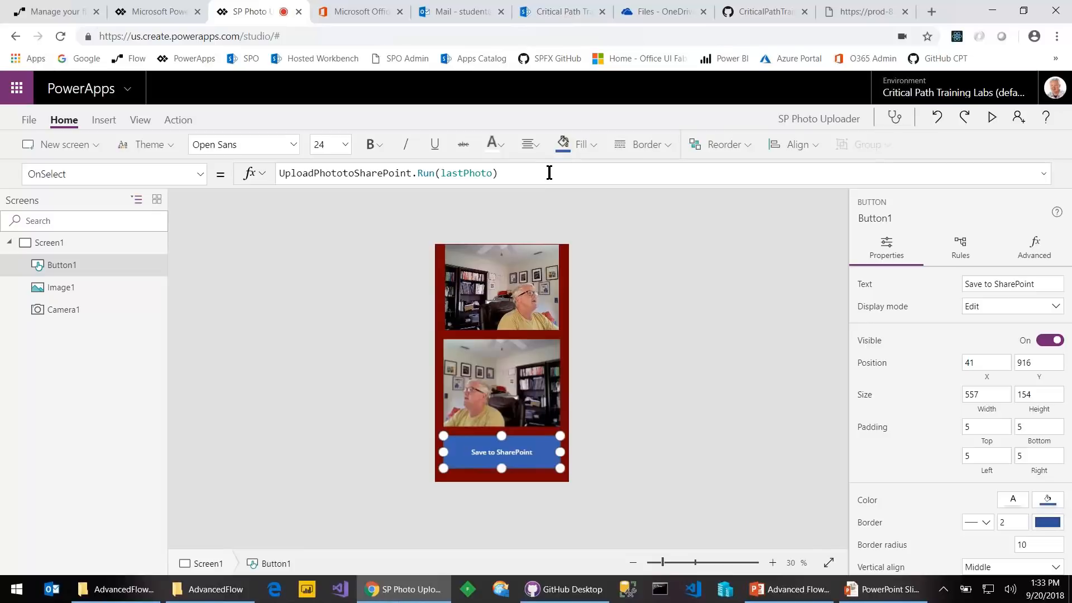
{"action": "left_click", "coordinate": [496, 174]}
{"action": "key", "text": "BackSpace"}
{"action": "key", "text": "BackSpace"}
{"action": "key", "text": "BackSpace"}
{"action": "key", "text": "BackSpace"}
{"action": "key", "text": "BackSpace"}
{"action": "key", "text": "BackSpace"}
{"action": "key", "text": "BackSpace"}
{"action": "key", "text": "BackSpace"}
{"action": "key", "text": "BackSpace"}
{"action": "key", "text": "BackSpace"}
{"action": "key", "text": "BackSpace"}
{"action": "key", "text": "BackSpace"}
{"action": "key", "text": "BackSpace"}
{"action": "key", "text": "BackSpace"}
{"action": "key", "text": "BackSpace"}
{"action": "key", "text": "BackSpace"}
{"action": "key", "text": "BackSpace"}
{"action": "key", "text": "BackSpace"}
{"action": "key", "text": "BackSpace"}
{"action": "key", "text": "BackSpace"}
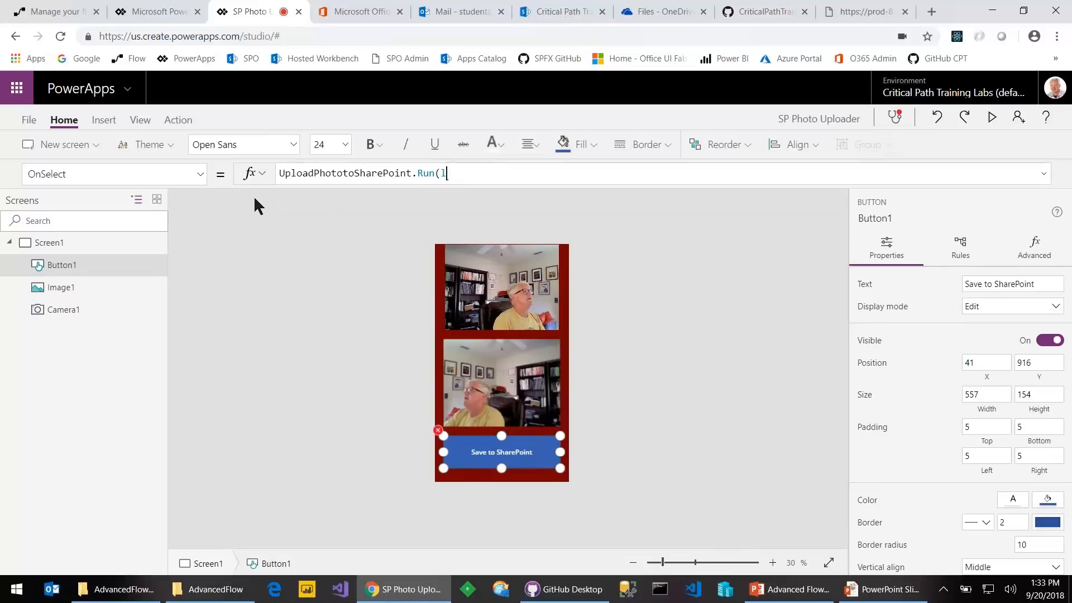
{"action": "key", "text": "BackSpace"}
{"action": "type", "text": "false"}
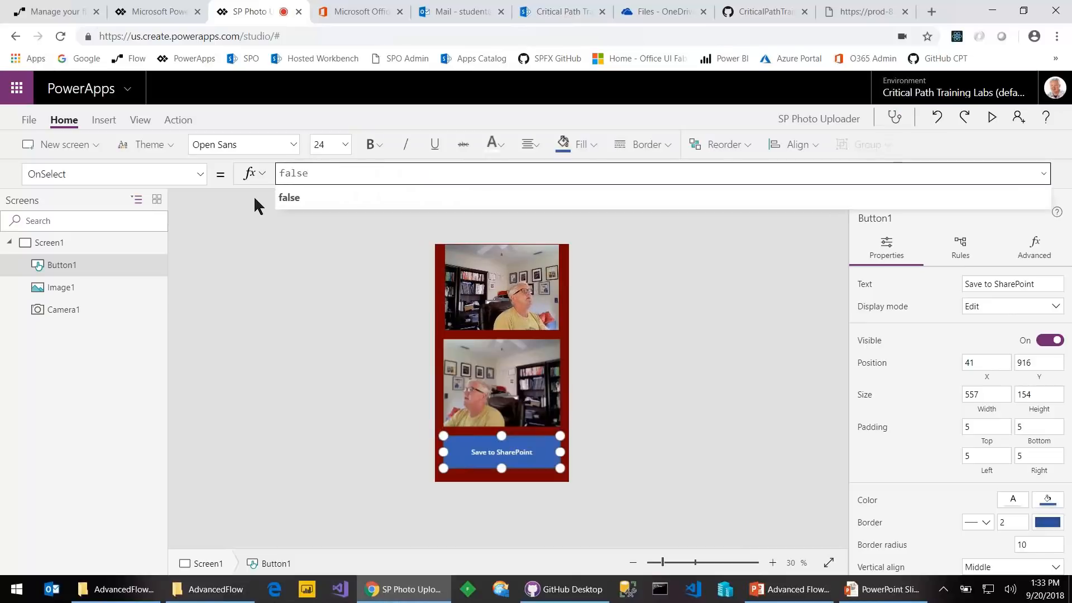
{"action": "left_click", "coordinate": [283, 280]}
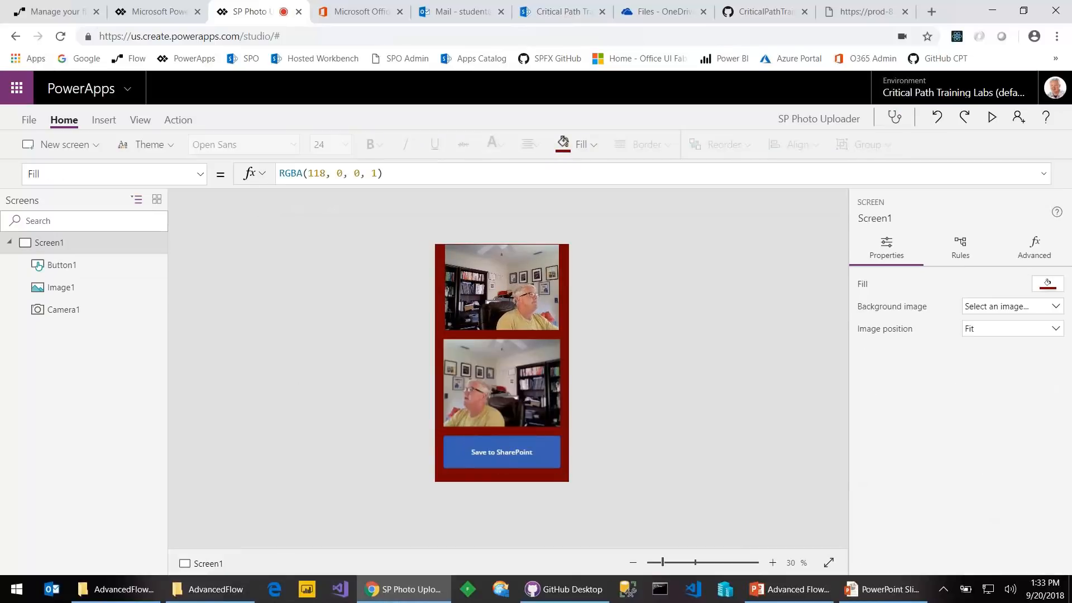
{"action": "left_click", "coordinate": [61, 265]}
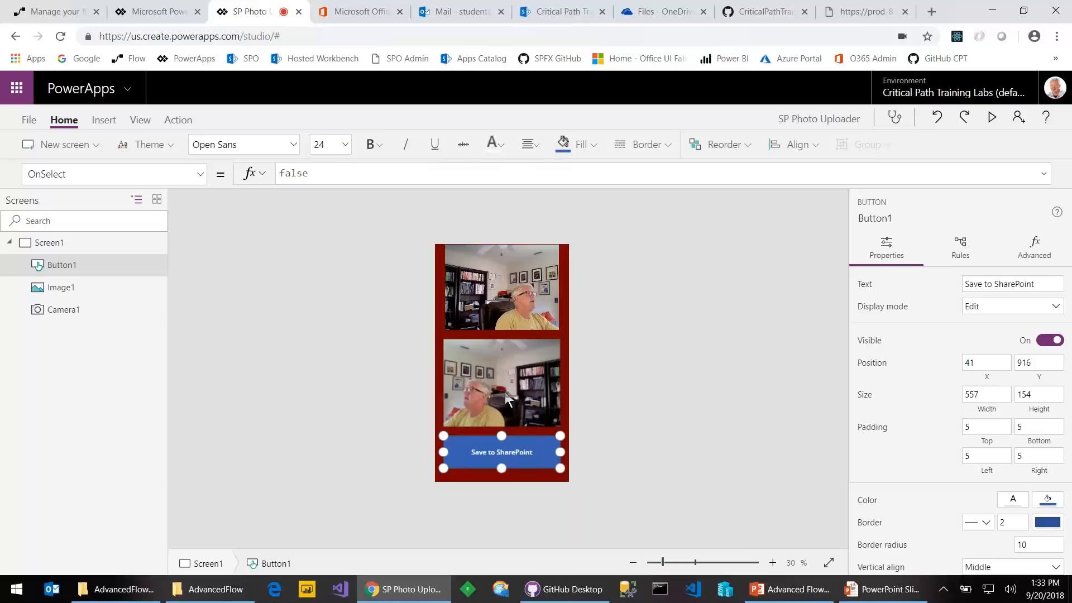
Inspect the camera's OnSelect formula Set(lastPhoto, Camera1.Photo) and its lastPhoto variable
{"action": "left_click", "coordinate": [493, 284]}
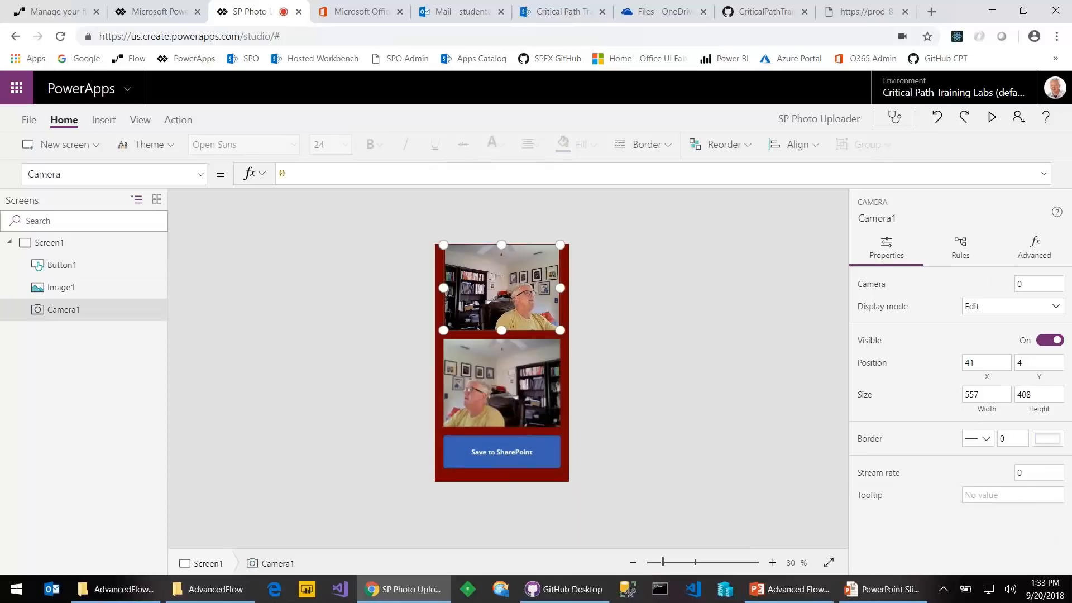
{"action": "left_click", "coordinate": [201, 174]}
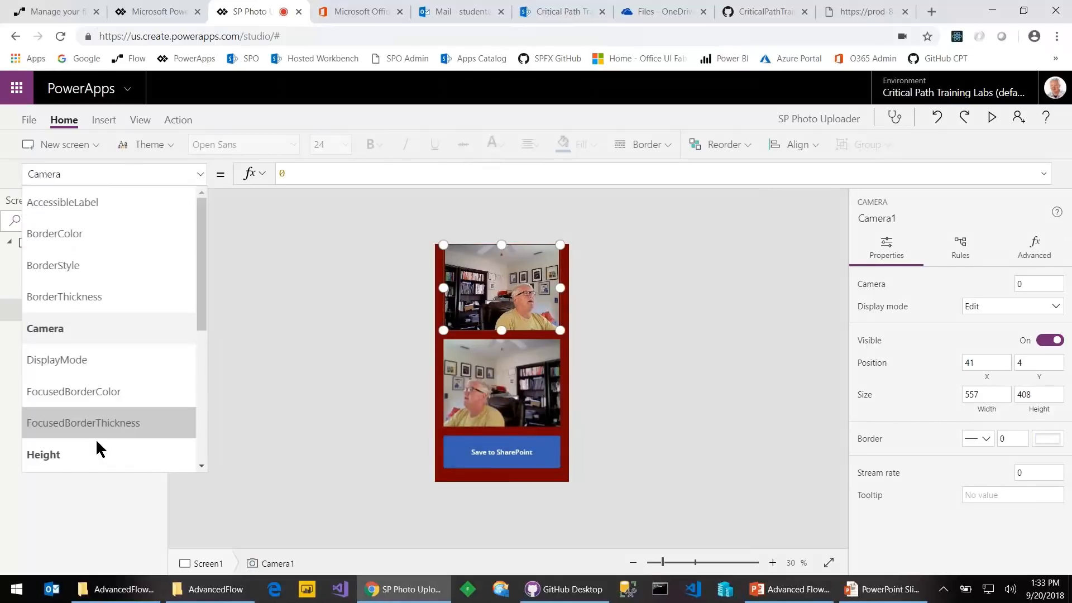
{"action": "scroll", "coordinate": [96, 438], "scroll_direction": "down", "scroll_amount": 3}
{"action": "scroll", "coordinate": [96, 437], "scroll_direction": "down", "scroll_amount": 1}
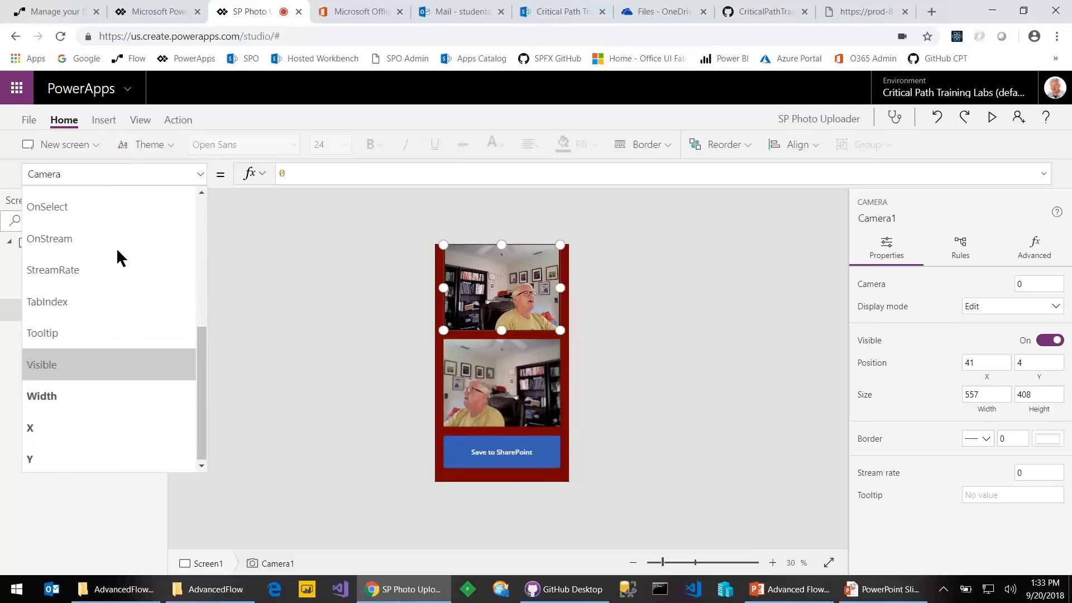
{"action": "left_click", "coordinate": [117, 212]}
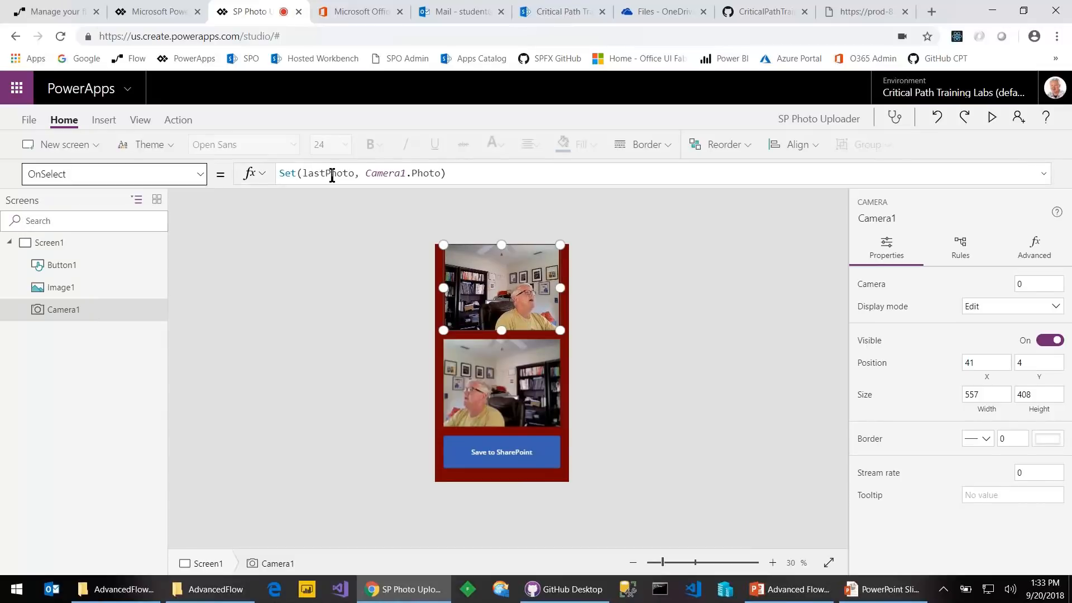
{"action": "double_click", "coordinate": [420, 173]}
{"action": "double_click", "coordinate": [328, 174]}
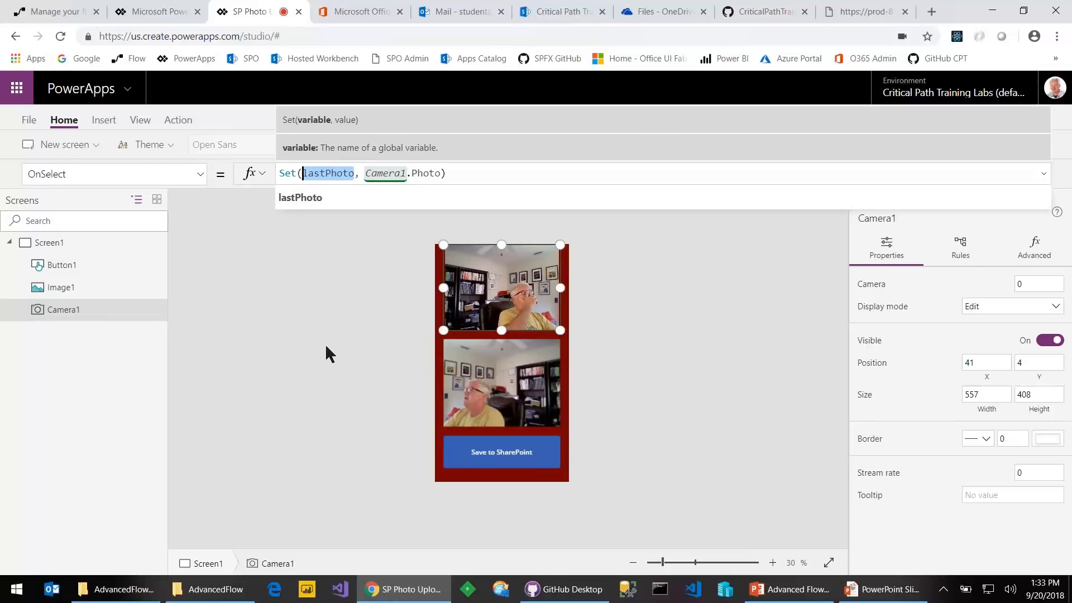
{"action": "left_click", "coordinate": [241, 234]}
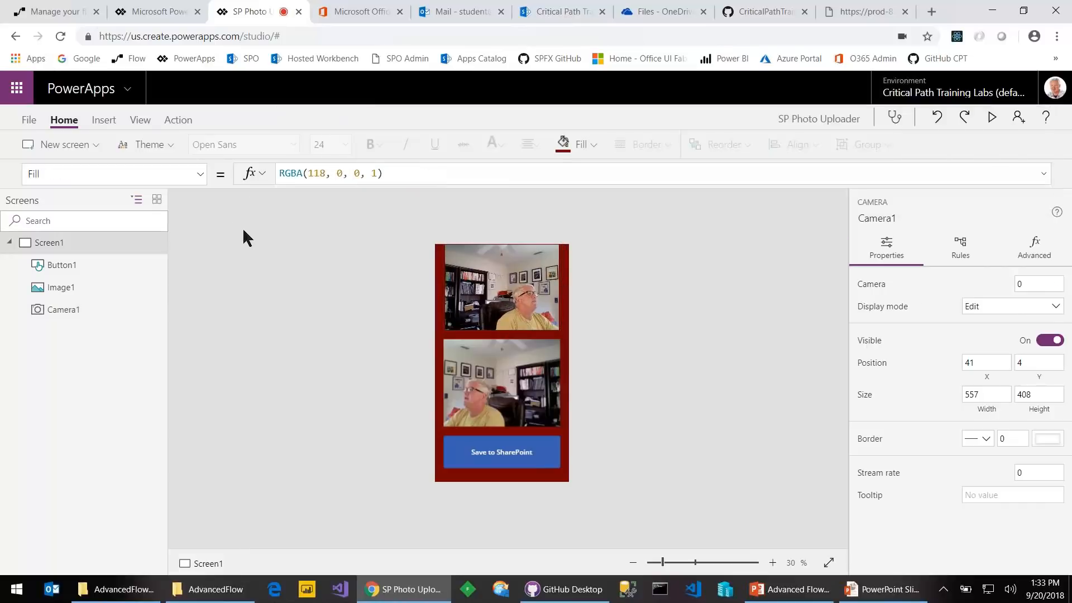
Open the Upload Photo to SharePoint flow and expand its PowerApps trigger and Get File Name steps
{"action": "left_click", "coordinate": [162, 19]}
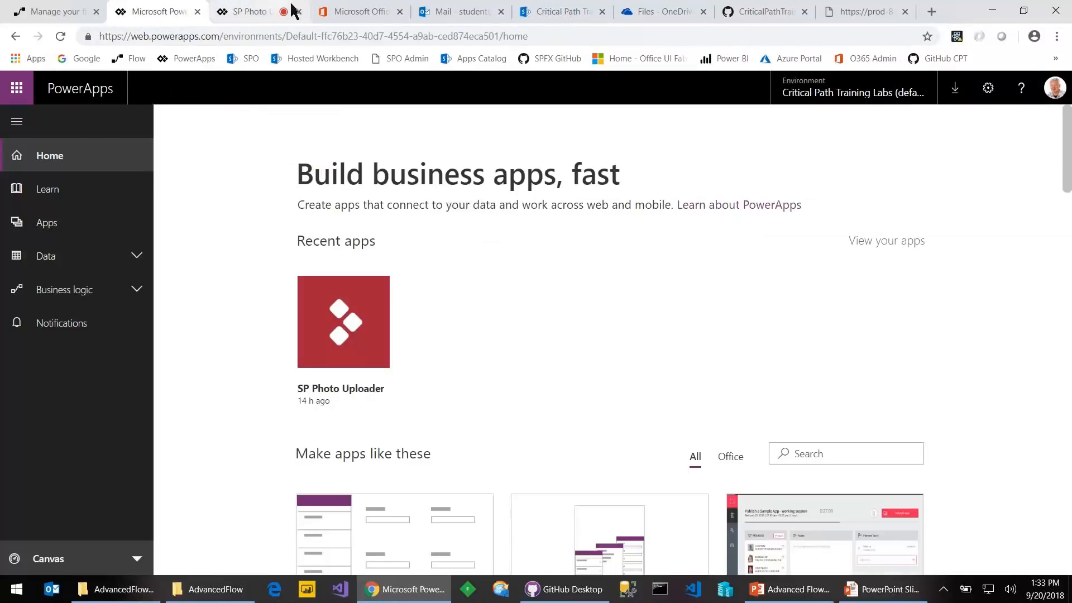
{"action": "left_click", "coordinate": [34, 14]}
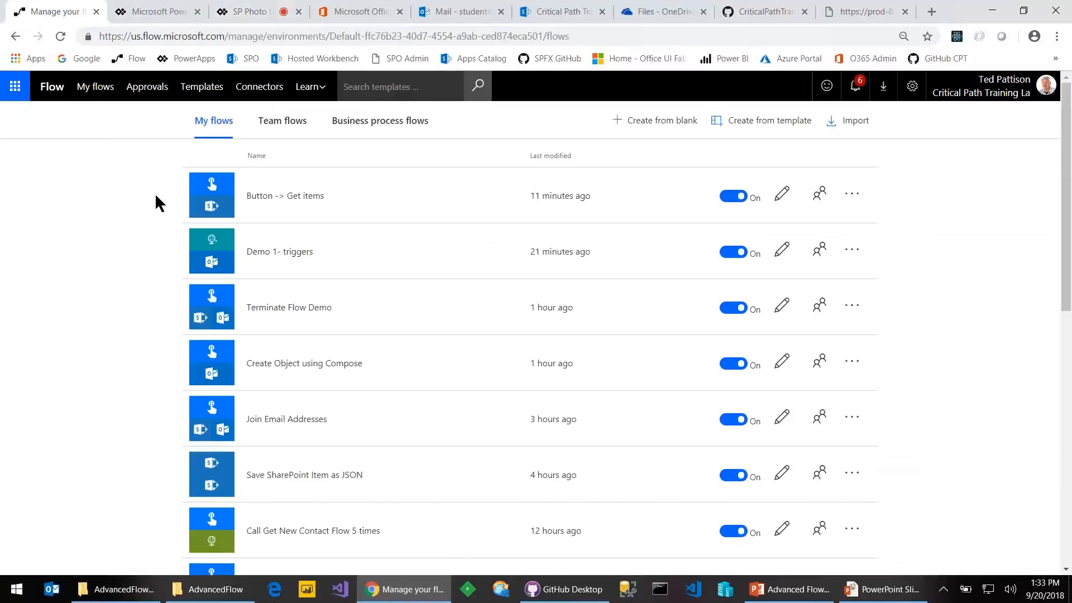
{"action": "scroll", "coordinate": [77, 402], "scroll_direction": "down", "scroll_amount": 4}
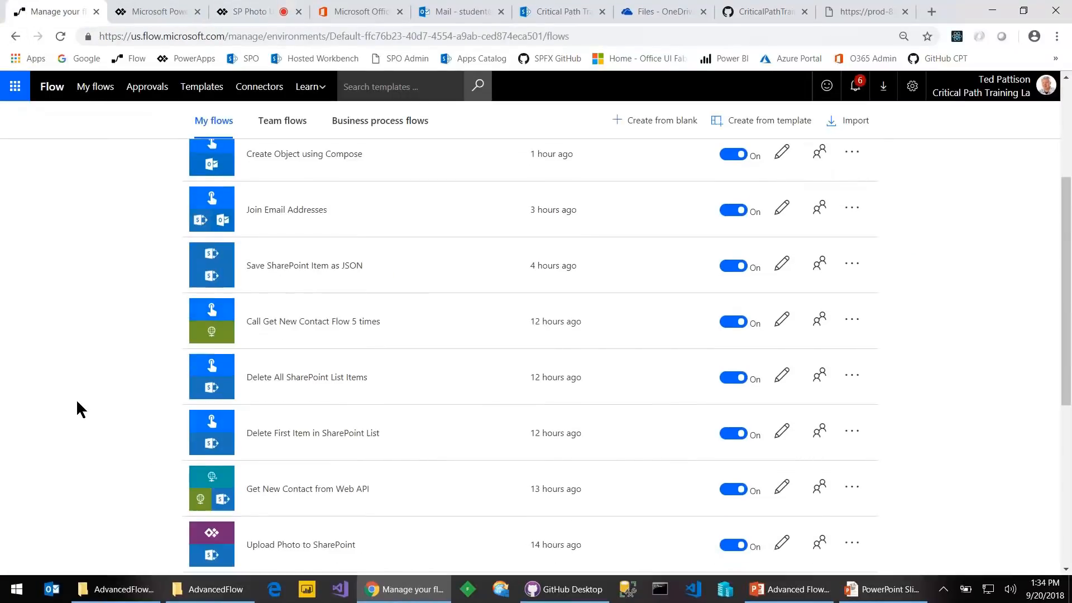
{"action": "scroll", "coordinate": [77, 403], "scroll_direction": "down", "scroll_amount": 3}
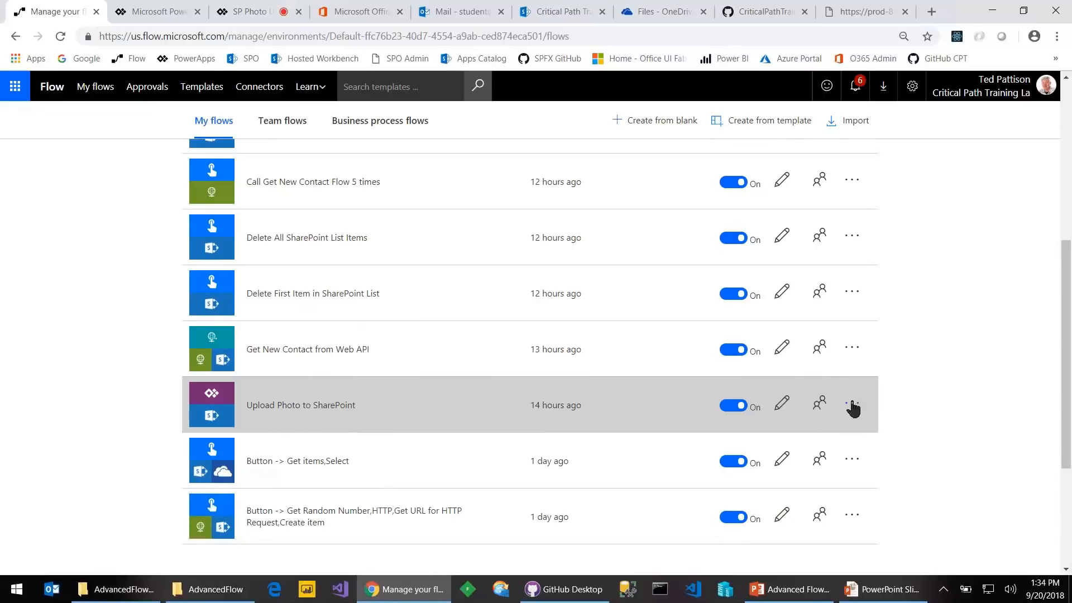
{"action": "left_click", "coordinate": [782, 404]}
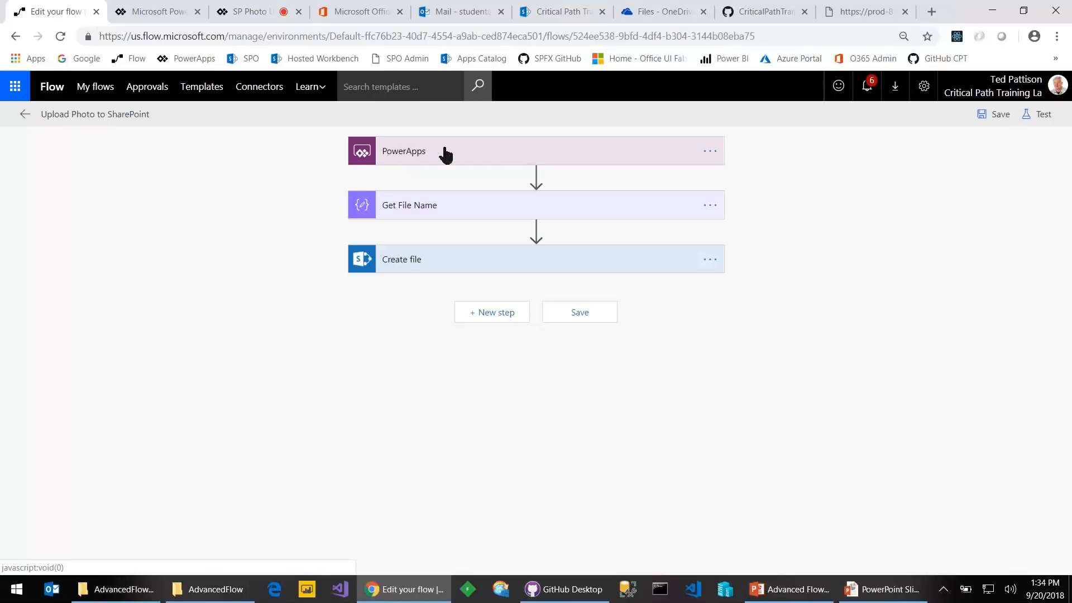
{"action": "left_click", "coordinate": [454, 162]}
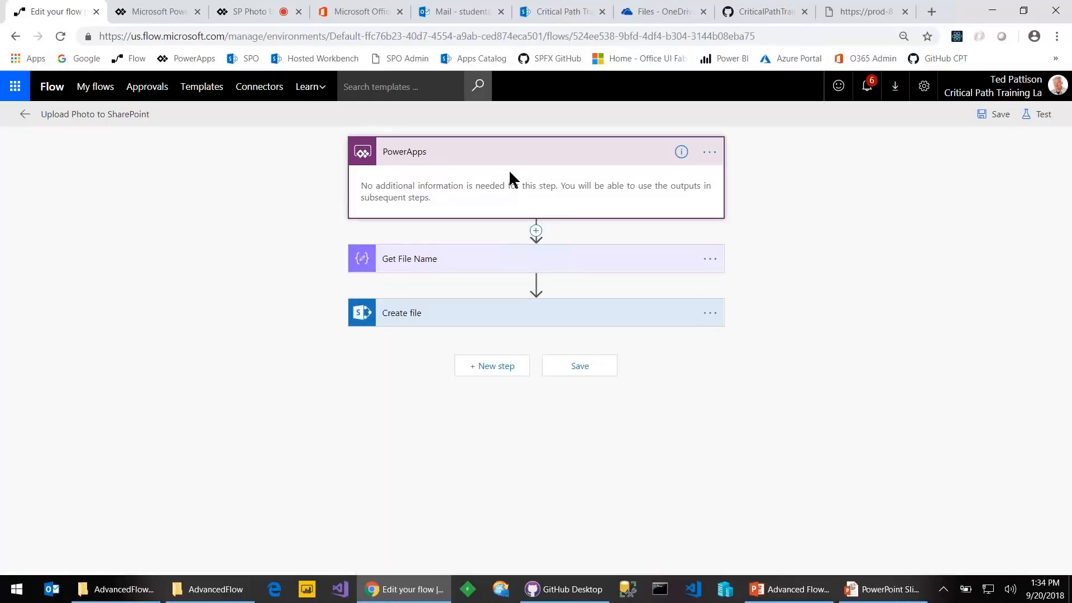
{"action": "left_click", "coordinate": [513, 269]}
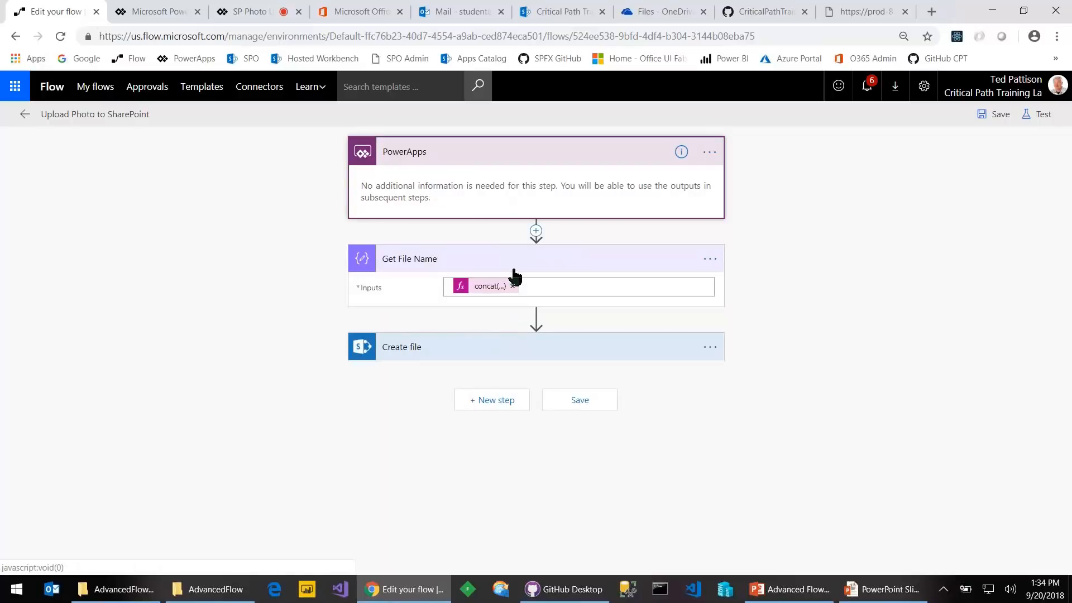
Review the concat('Photo_', guid(), '.png') file-name expression, then leave the flow without saving
{"action": "double_click", "coordinate": [486, 286]}
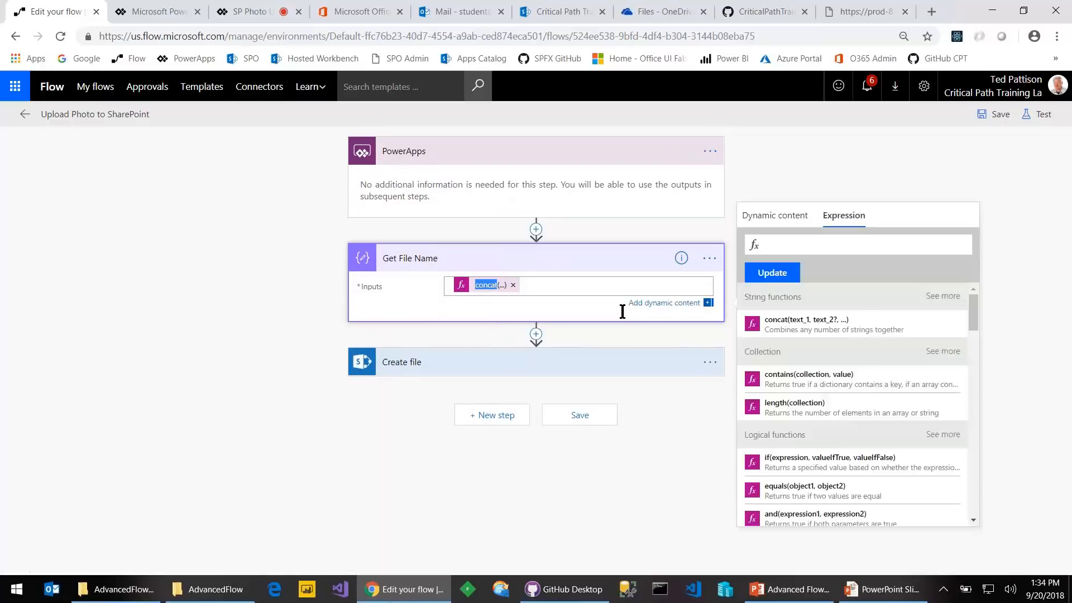
{"action": "left_click_drag", "start_coordinate": [937, 244], "coordinate": [773, 244]}
{"action": "left_click", "coordinate": [690, 257]}
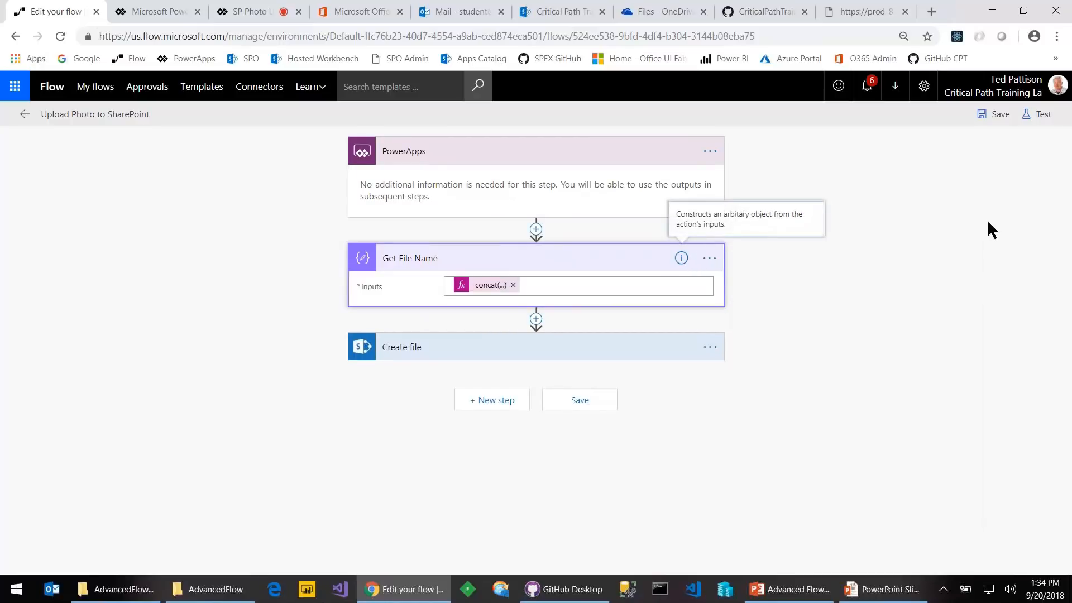
{"action": "left_click", "coordinate": [470, 286]}
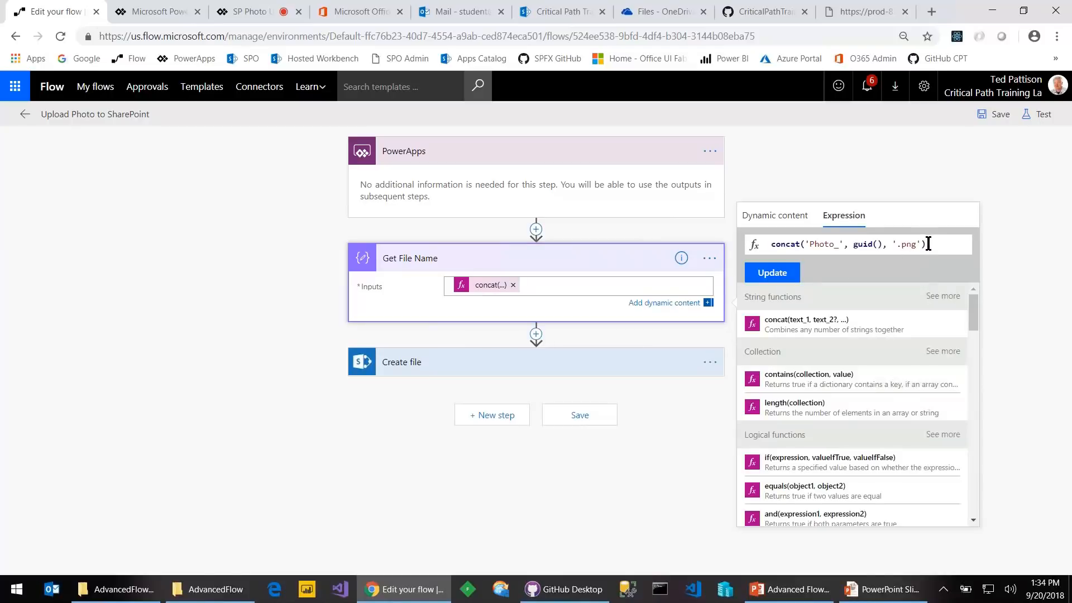
{"action": "left_click_drag", "start_coordinate": [885, 248], "coordinate": [764, 248]}
{"action": "key", "text": "ctrl+c"}
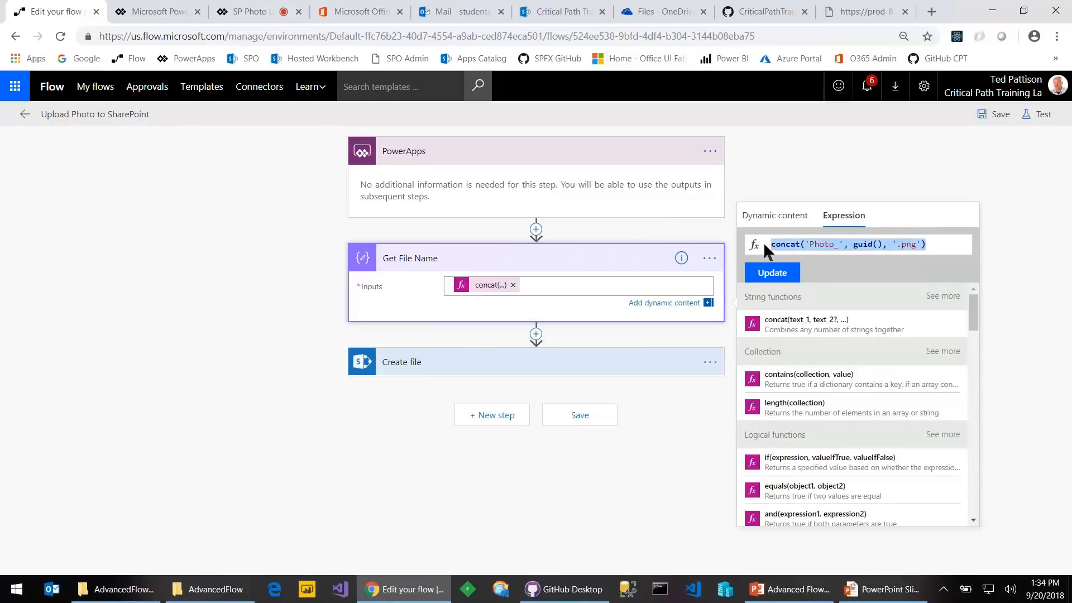
{"action": "left_click", "coordinate": [221, 246]}
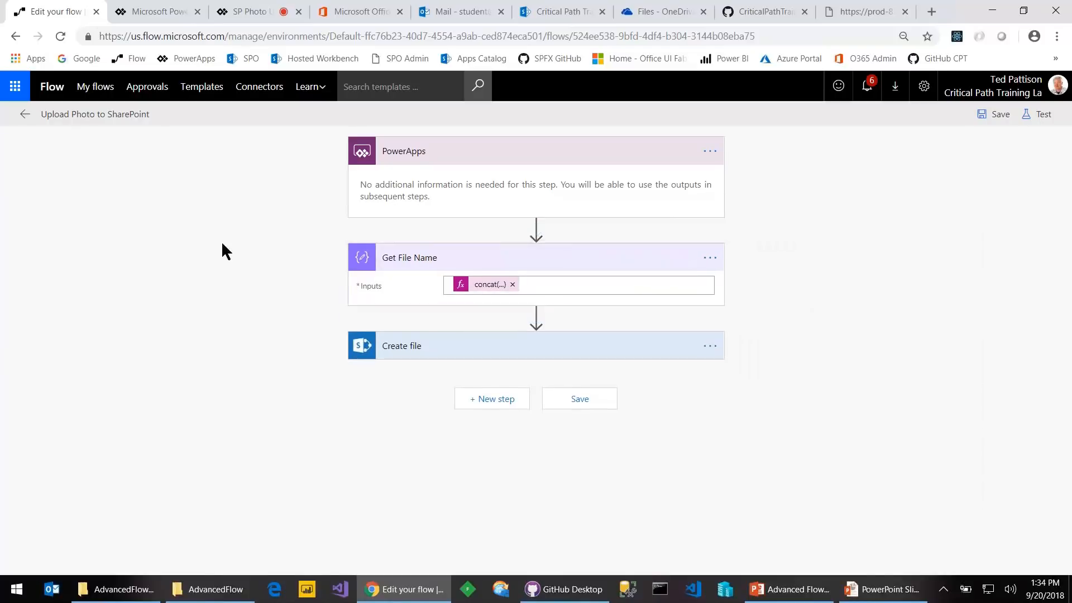
{"action": "left_click", "coordinate": [96, 88]}
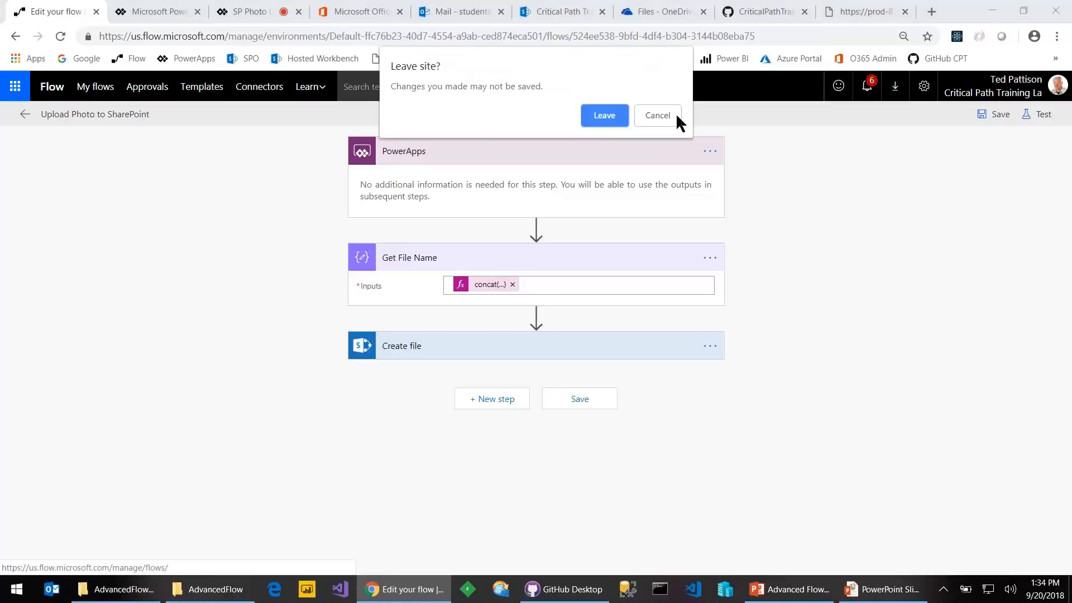
{"action": "left_click", "coordinate": [611, 117]}
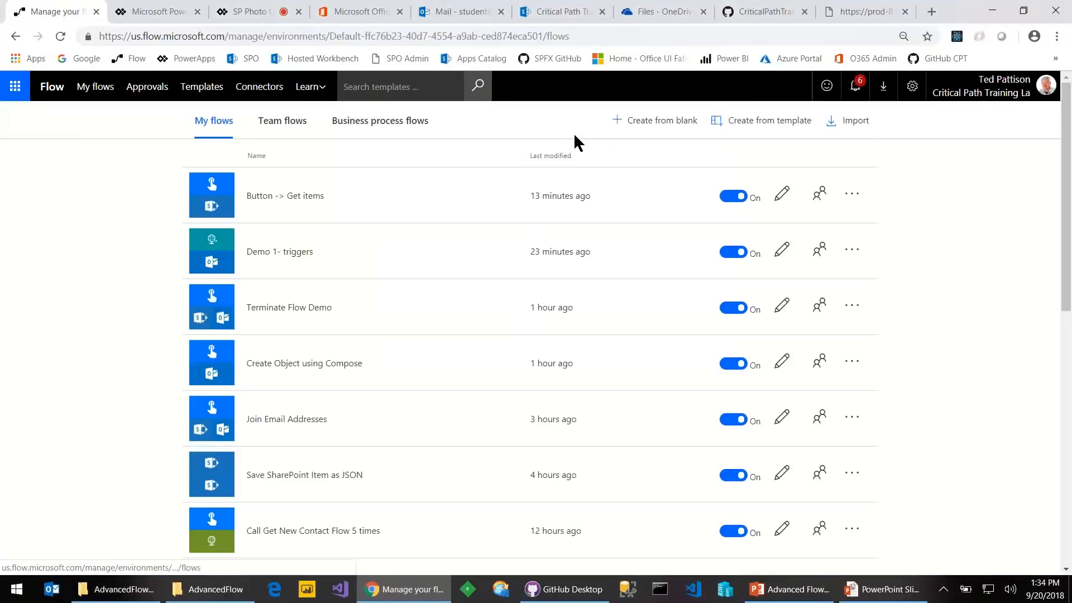
Create a blank flow triggered by PowerApps and bring up the new-step choices
{"action": "left_click", "coordinate": [665, 123]}
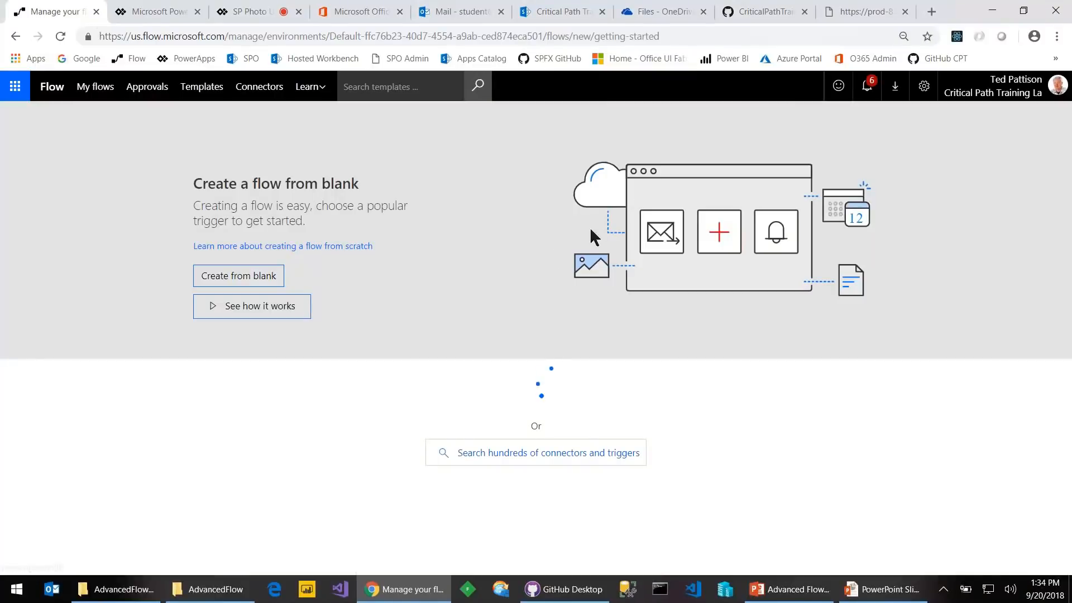
{"action": "left_click", "coordinate": [246, 276]}
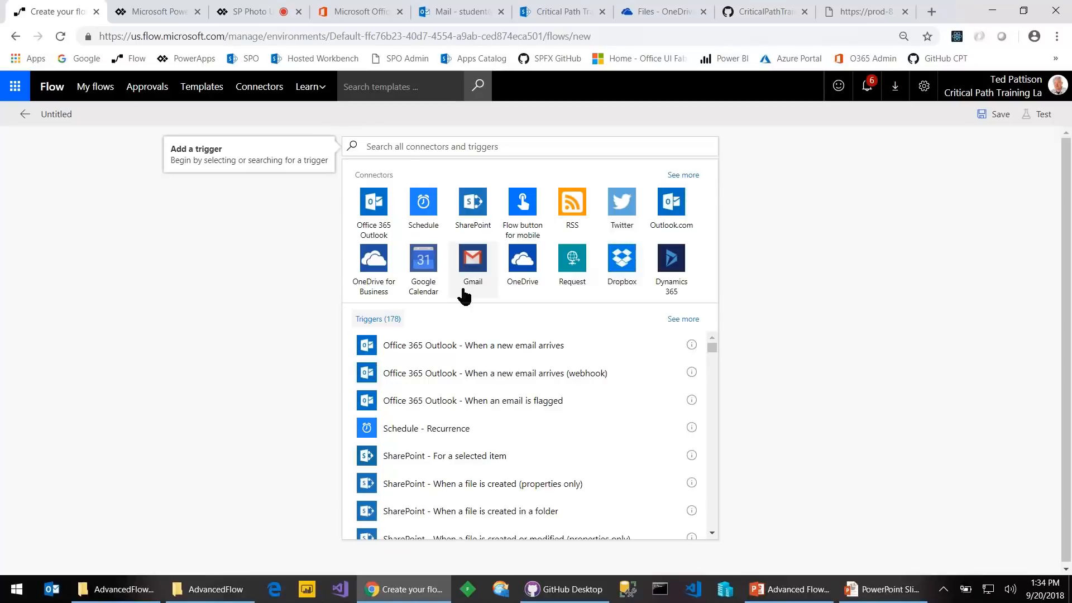
{"action": "left_click", "coordinate": [403, 144]}
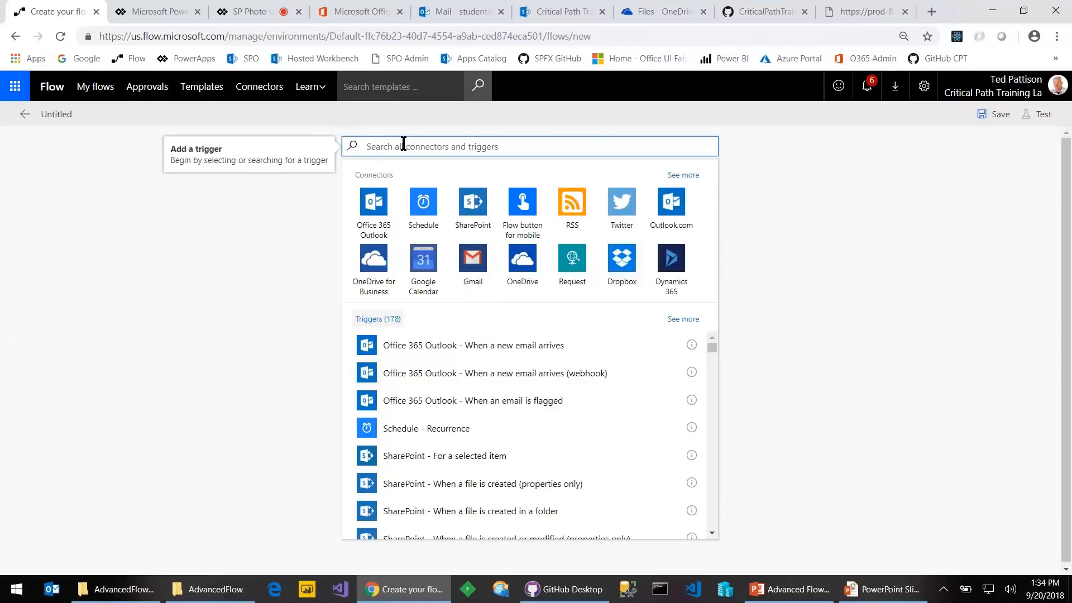
{"action": "type", "text": "powerap"}
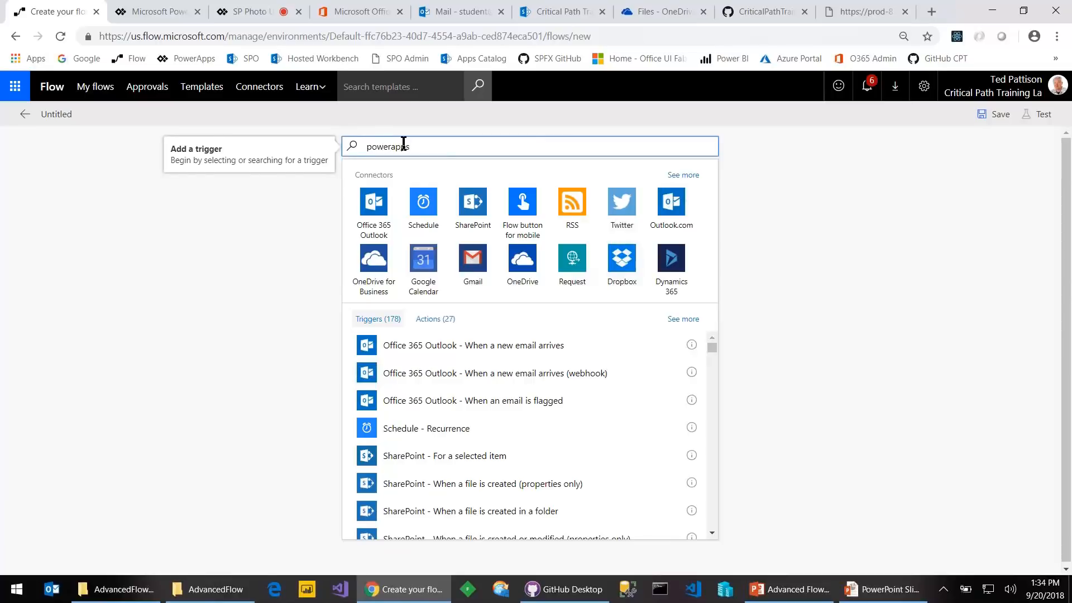
{"action": "type", "text": "ps"}
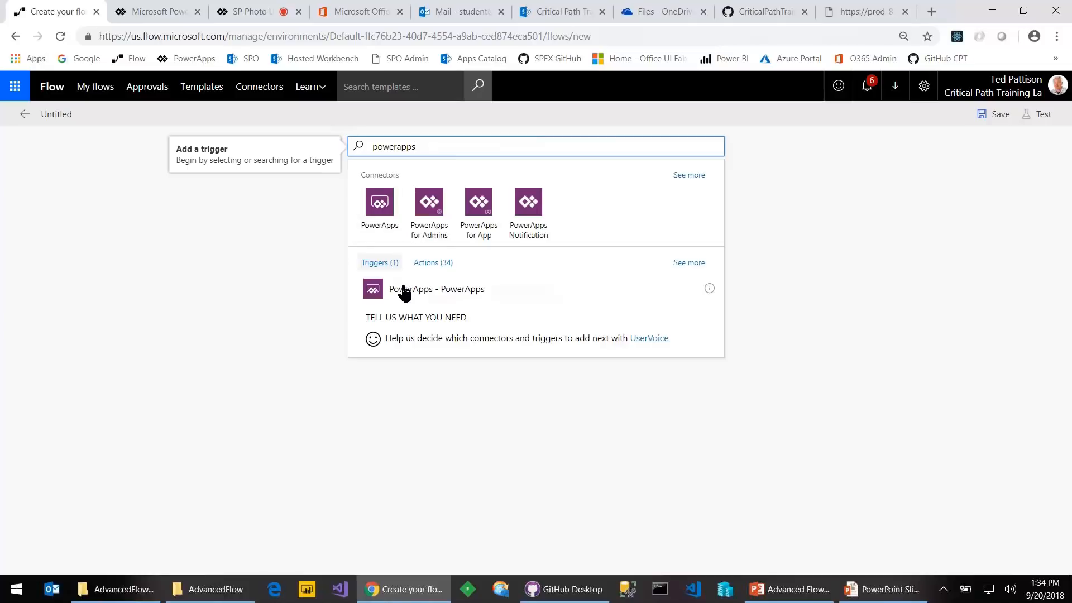
{"action": "left_click", "coordinate": [451, 302]}
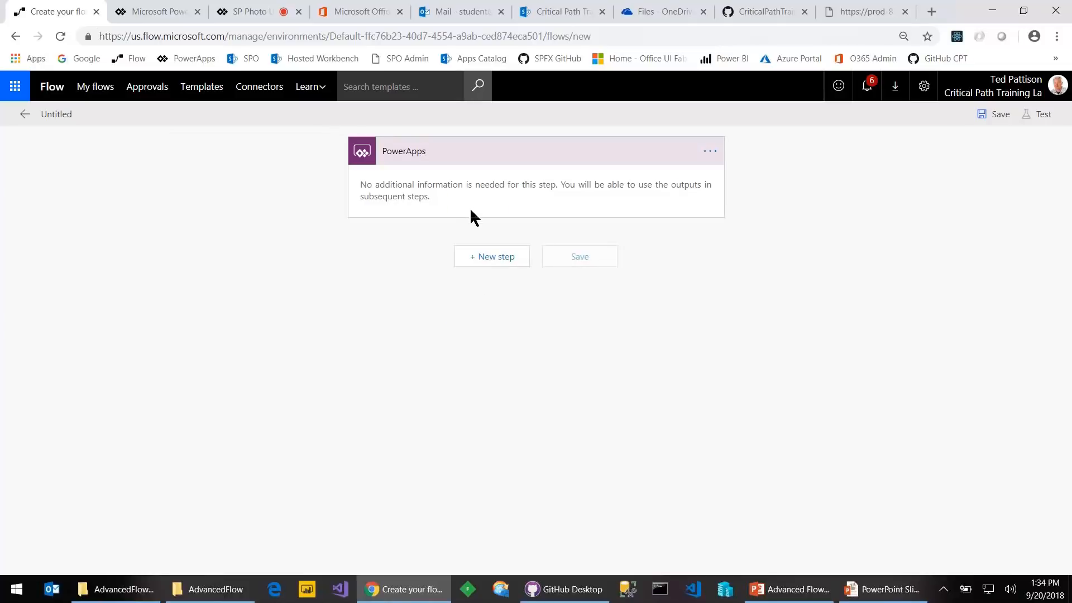
{"action": "left_click", "coordinate": [489, 262]}
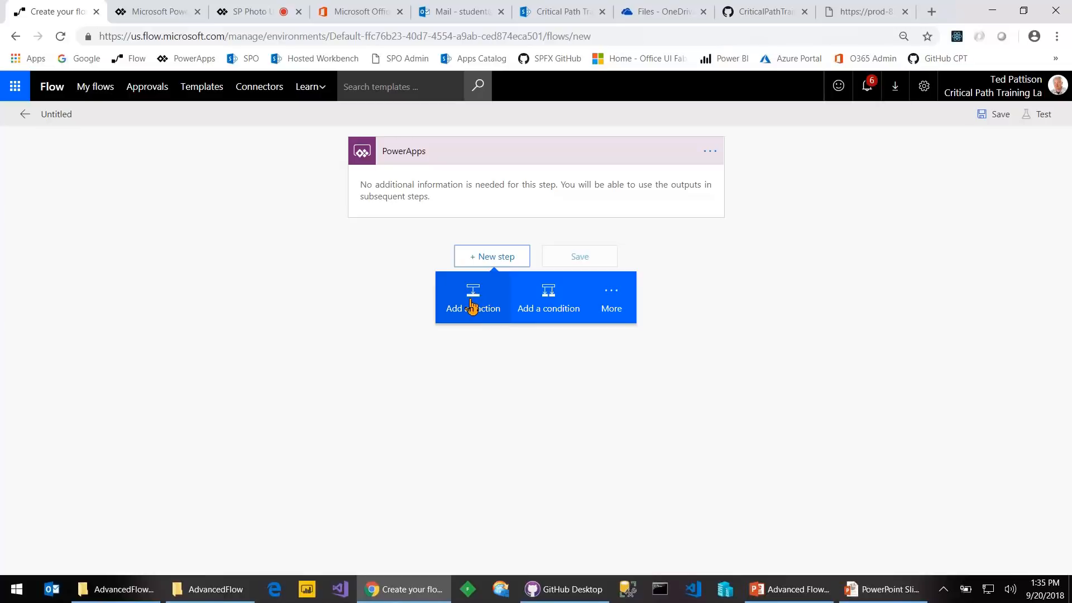
Add a Data Operations Compose step whose input is concat('Photo_', guid(), '.png')
{"action": "left_click", "coordinate": [471, 306]}
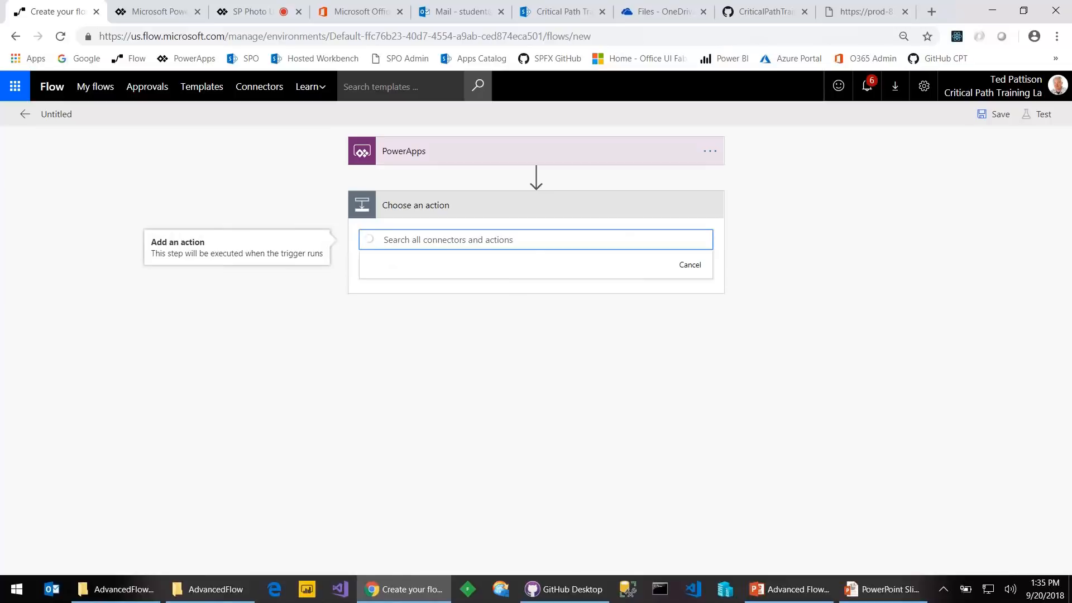
{"action": "type", "text": "compose"}
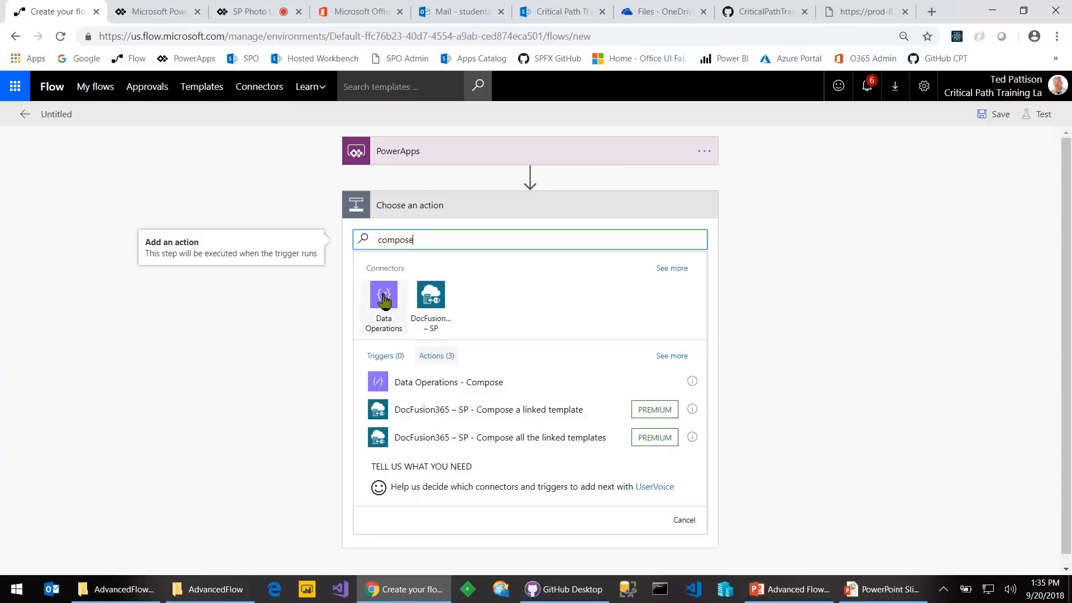
{"action": "left_click", "coordinate": [391, 312]}
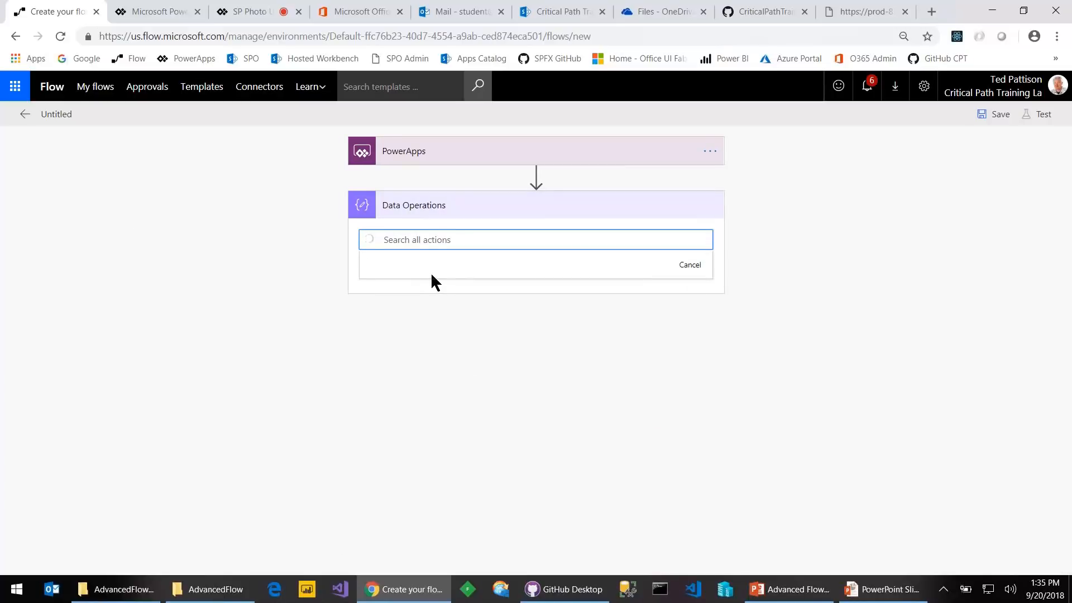
{"action": "left_click", "coordinate": [441, 299]}
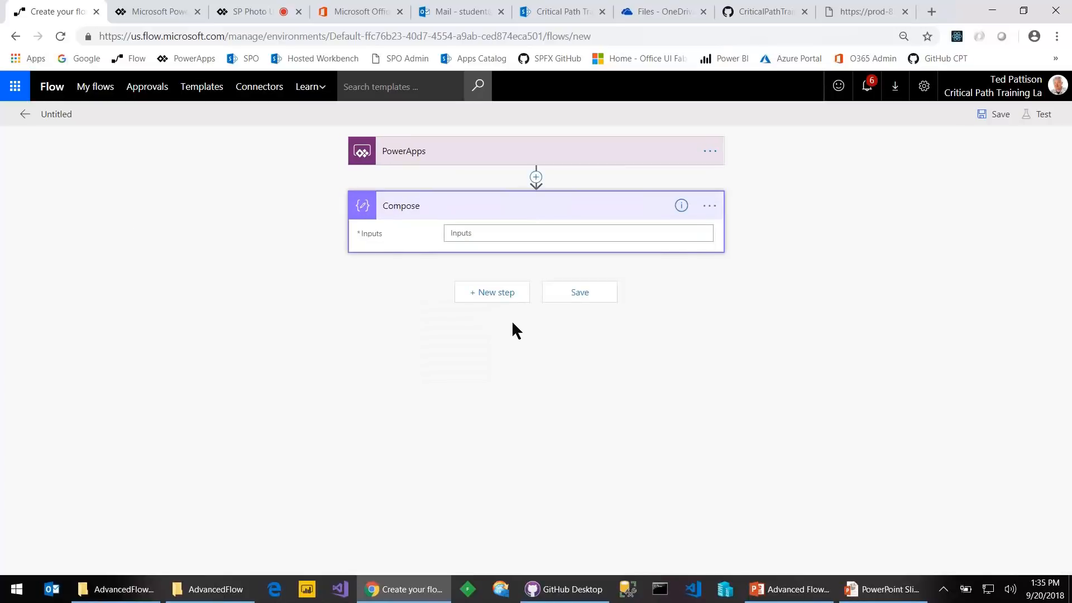
{"action": "left_click", "coordinate": [564, 236]}
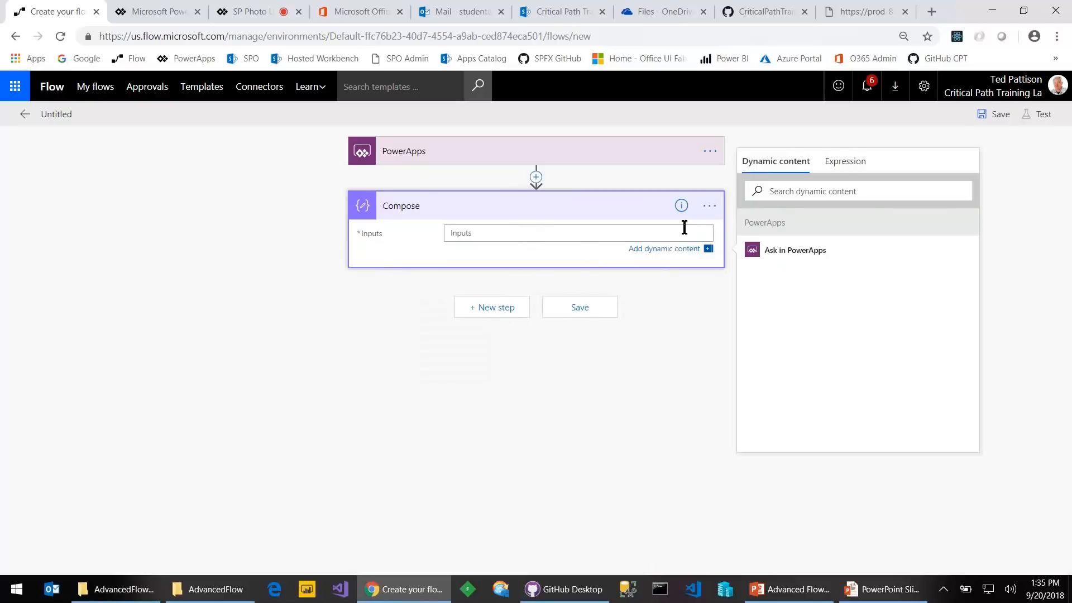
{"action": "left_click", "coordinate": [844, 161]}
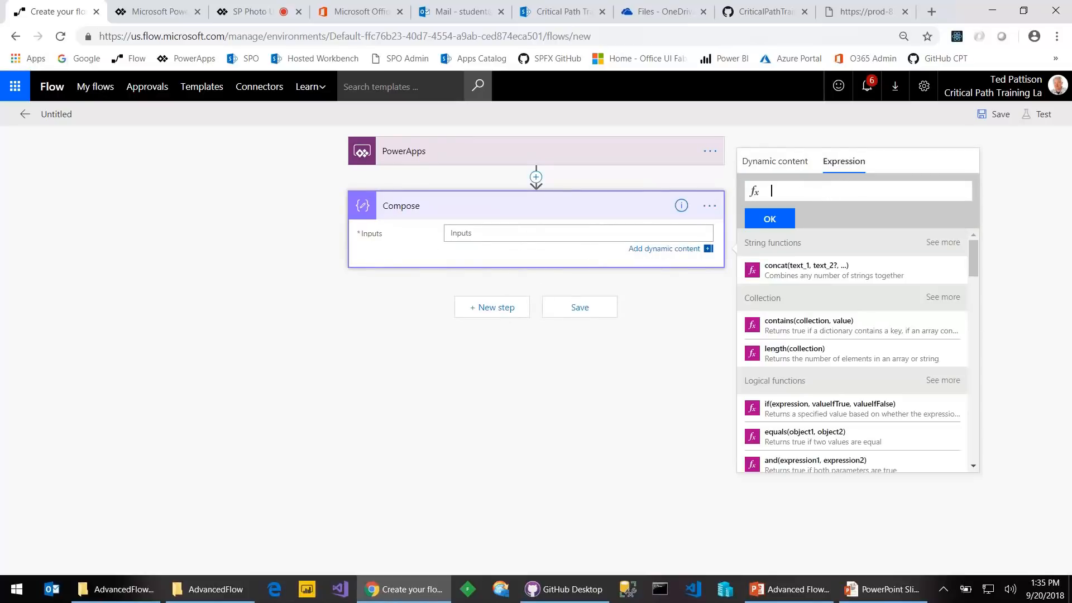
{"action": "key", "text": "ctrl+v"}
{"action": "double_click", "coordinate": [820, 192]}
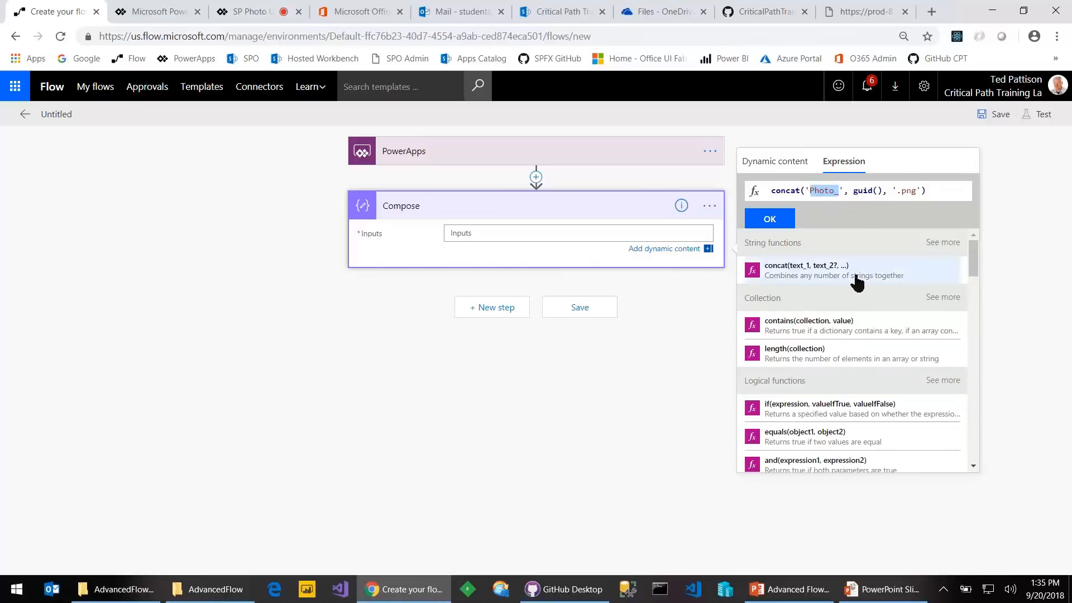
{"action": "left_click", "coordinate": [769, 219]}
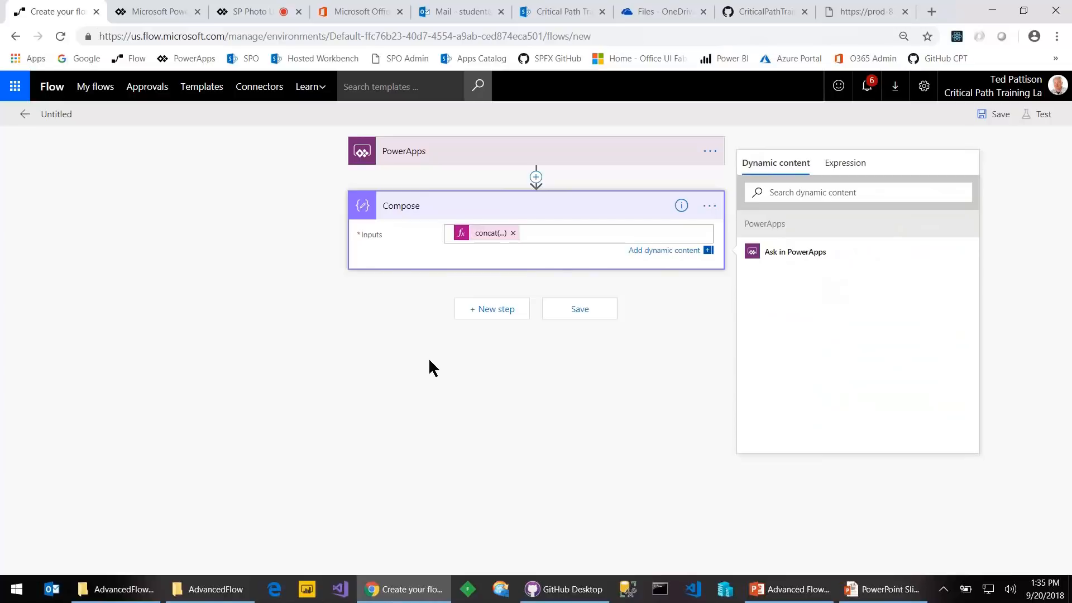
Add another action step and search the actions for 'create'
{"action": "left_click", "coordinate": [494, 310]}
{"action": "left_click", "coordinate": [473, 341]}
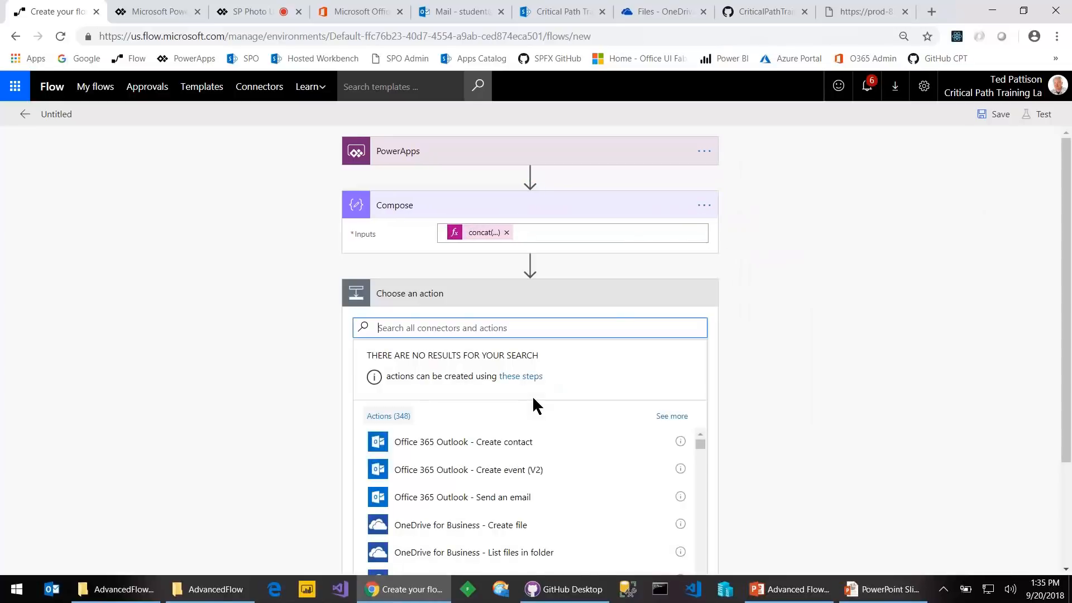
{"action": "type", "text": "create"}
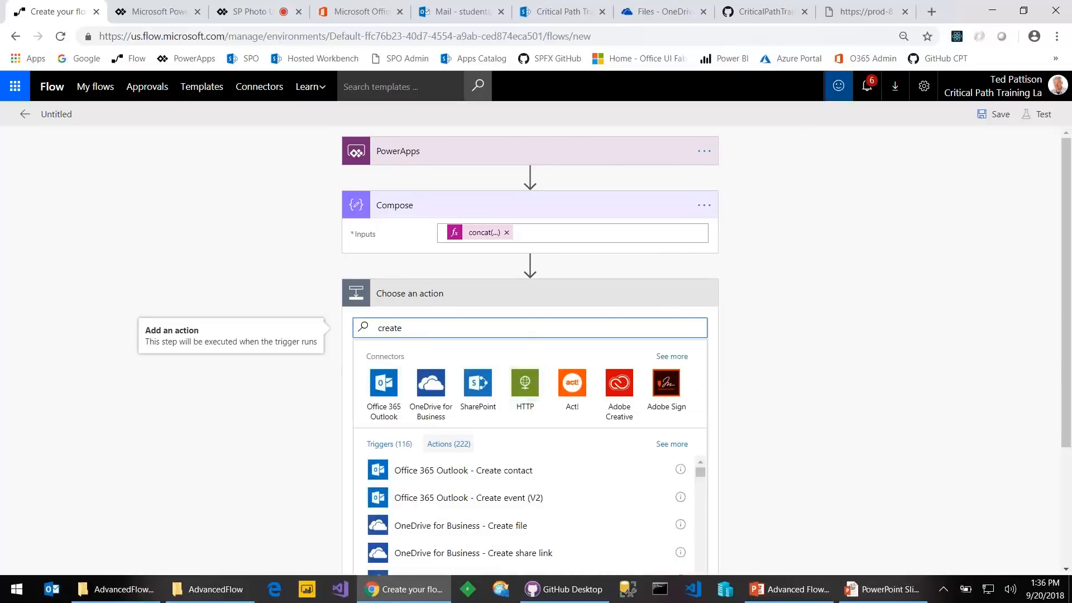
Create a new Picture Library named TedsPhotos on the SharePoint team site
{"action": "left_click", "coordinate": [527, 13]}
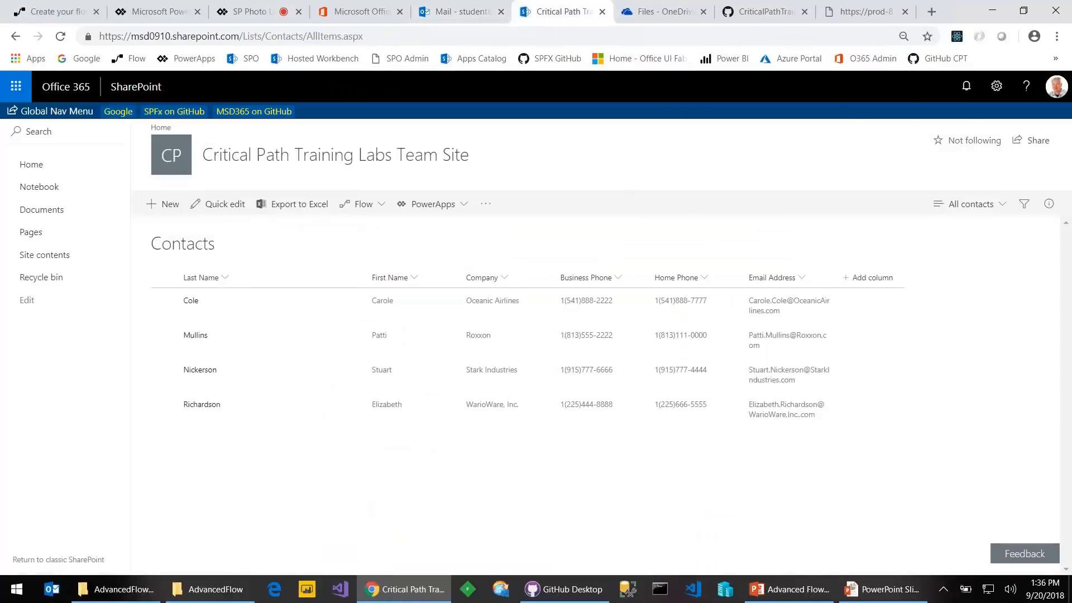
{"action": "left_click", "coordinate": [996, 85]}
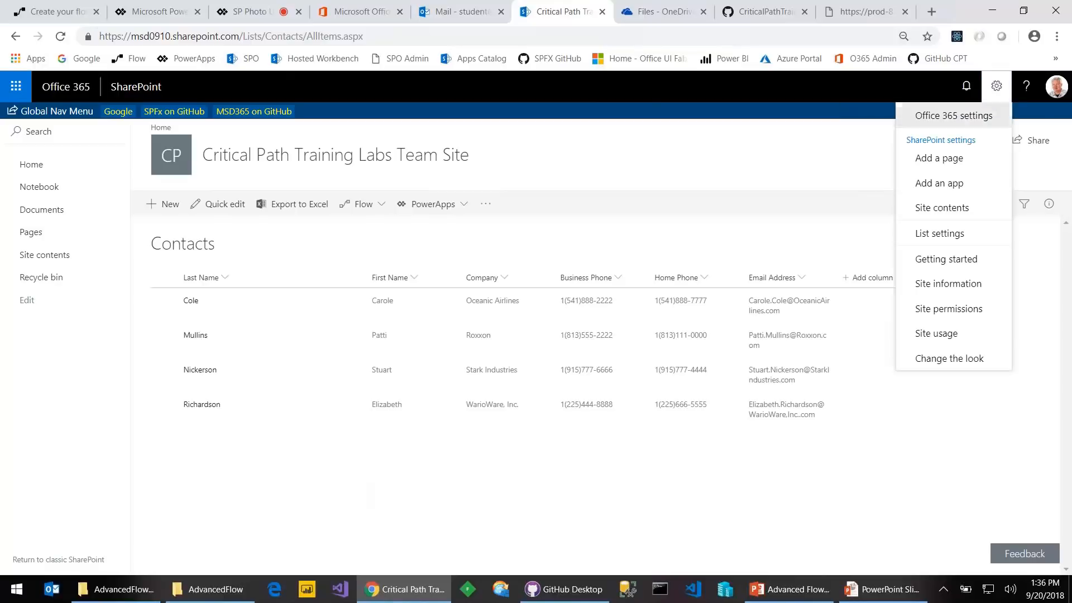
{"action": "left_click", "coordinate": [940, 184]}
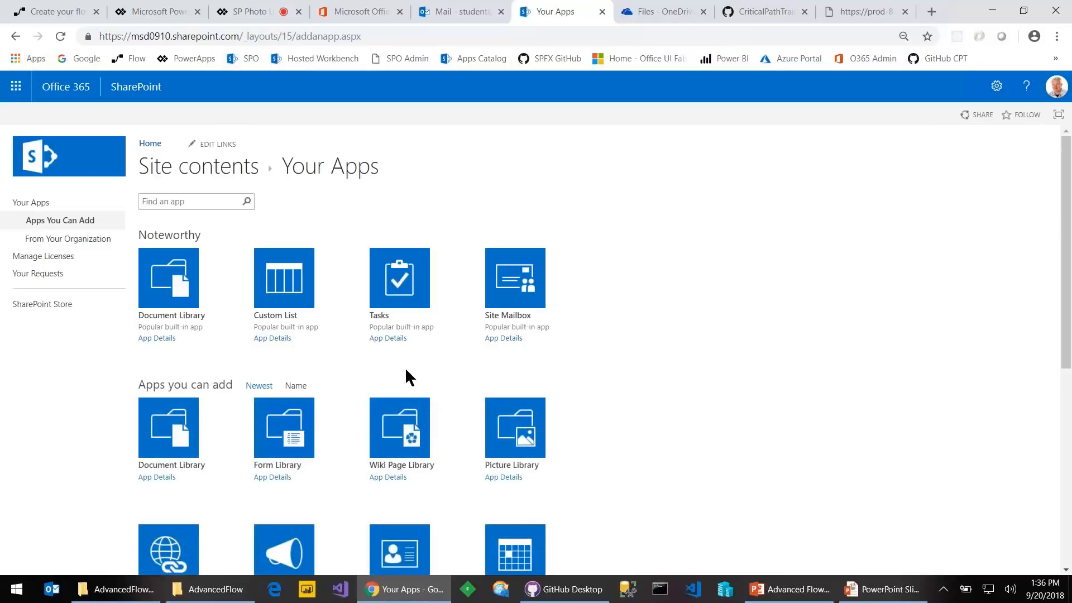
{"action": "left_click", "coordinate": [528, 444]}
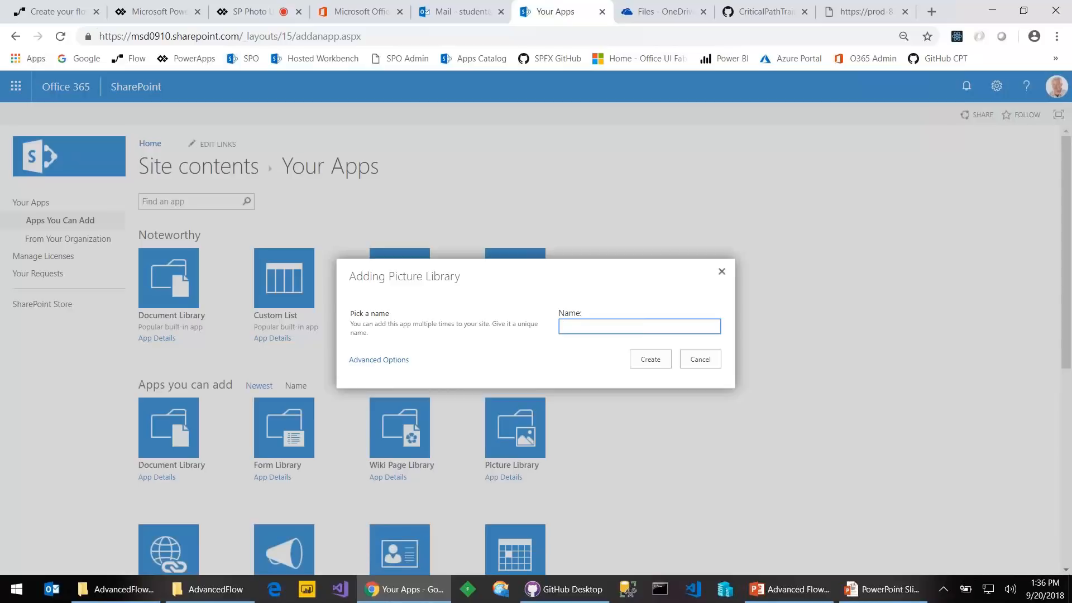
{"action": "type", "text": "TedsPhotos"}
{"action": "key", "text": "ctrl+a"}
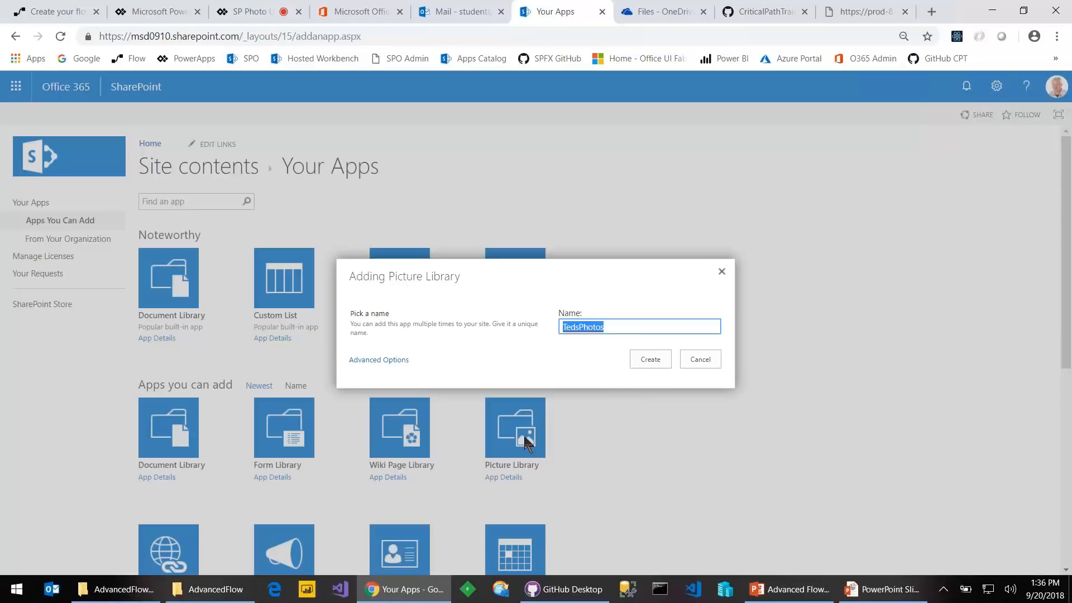
{"action": "left_click", "coordinate": [646, 360]}
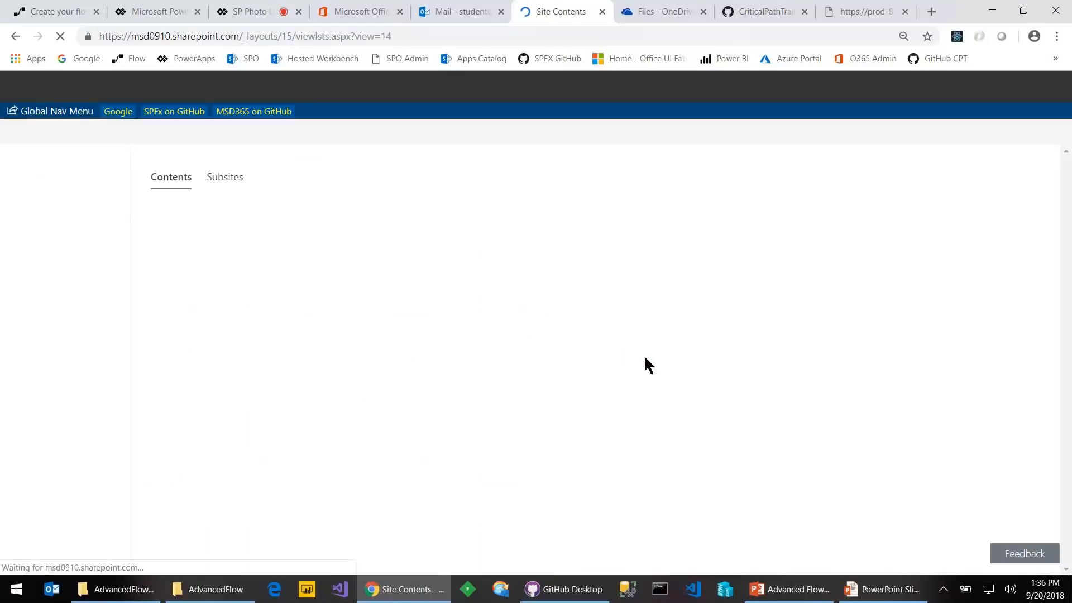
Open the TedsPhotos library in a new tab, then go back to PowerApps
{"action": "scroll", "coordinate": [220, 485], "scroll_direction": "down", "scroll_amount": 2}
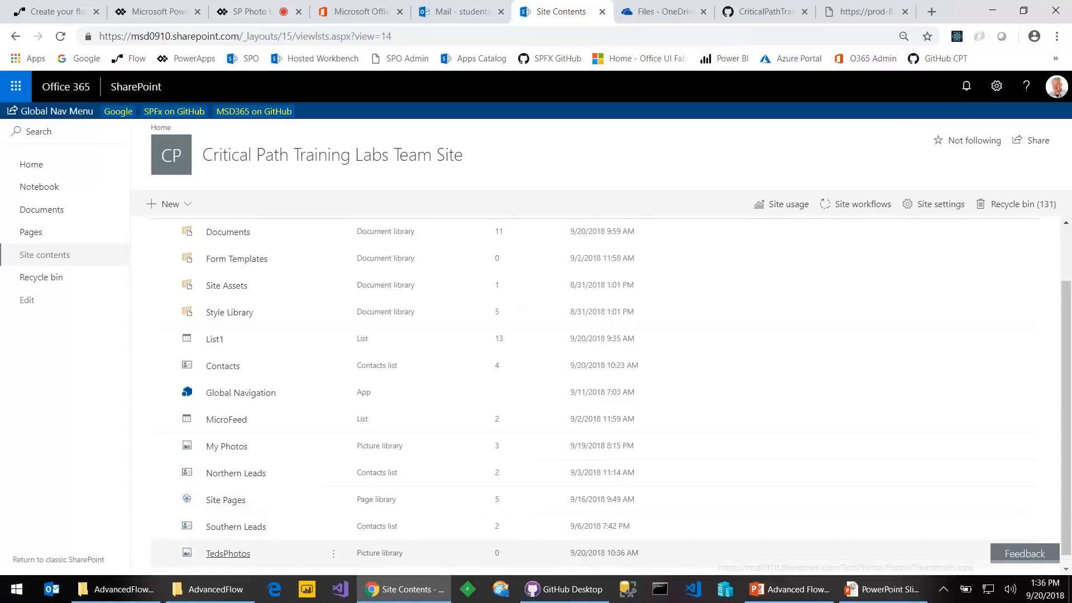
{"action": "left_click", "coordinate": [228, 553]}
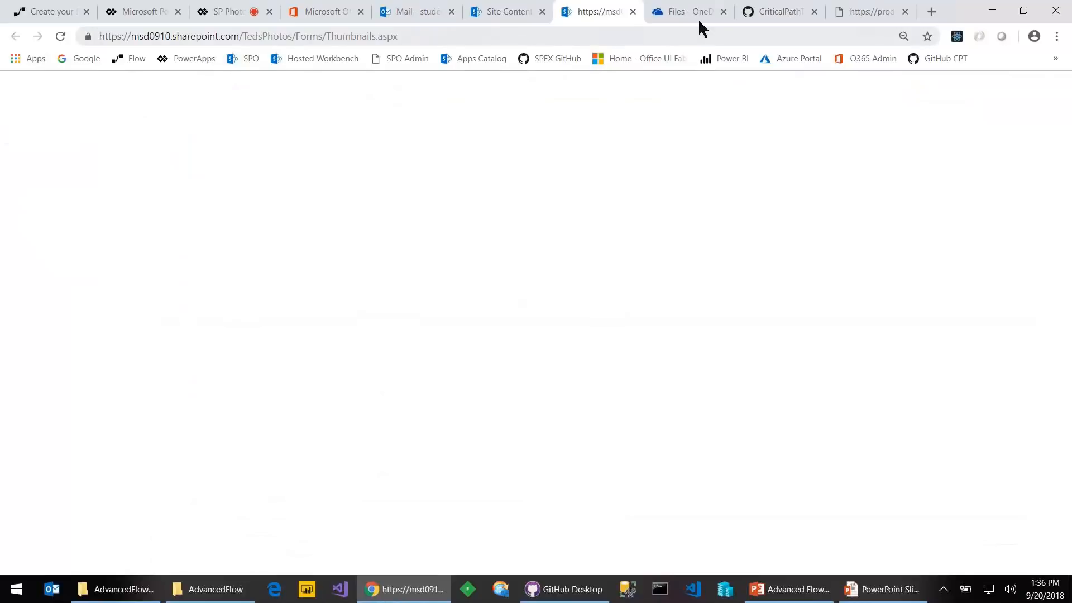
{"action": "left_click", "coordinate": [129, 13]}
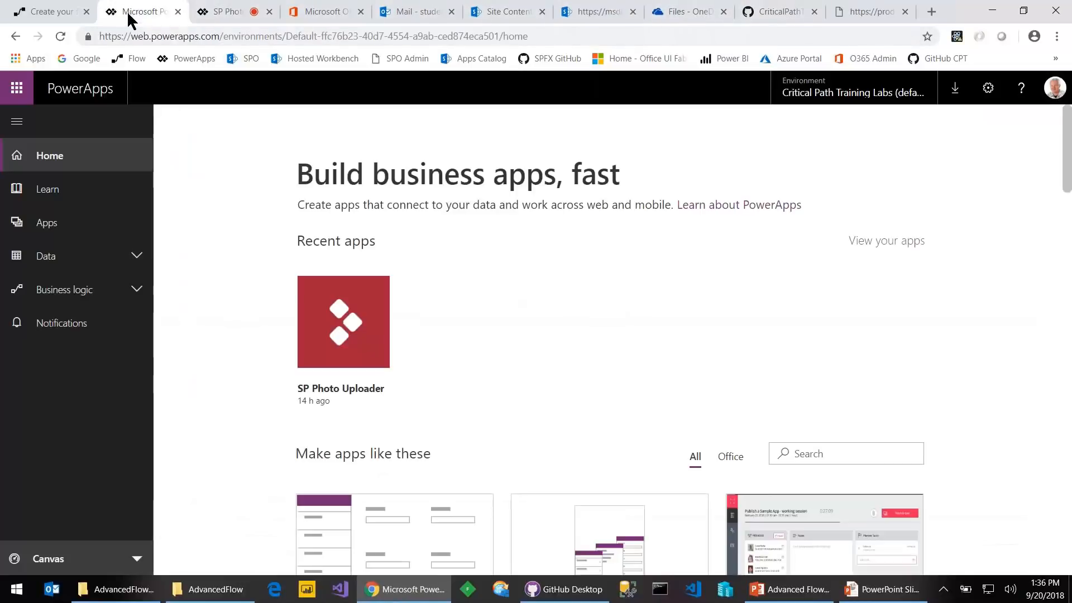
Add a SharePoint Create file step on the Critical Path Training Labs Team Site, folder /TedsPhotos
{"action": "left_click", "coordinate": [72, 16]}
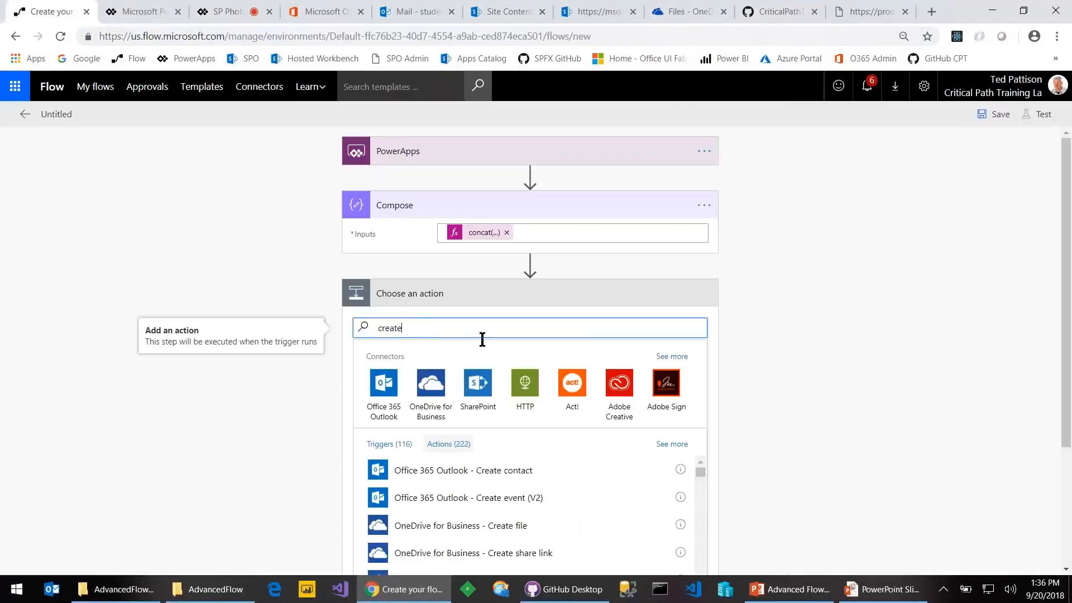
{"action": "type", "text": "iles"}
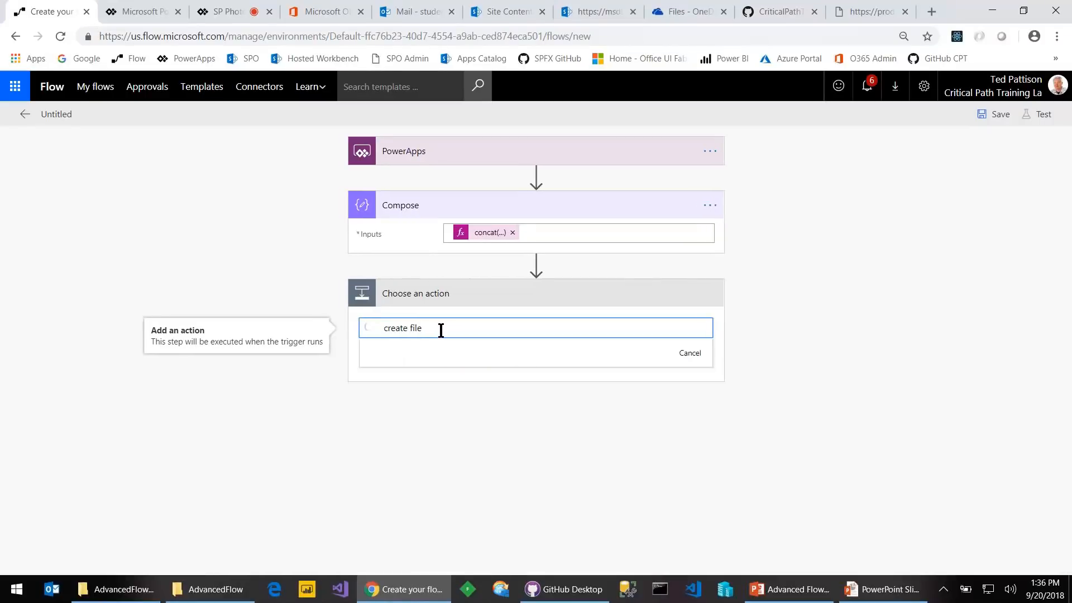
{"action": "scroll", "coordinate": [469, 474], "scroll_direction": "down", "scroll_amount": 2}
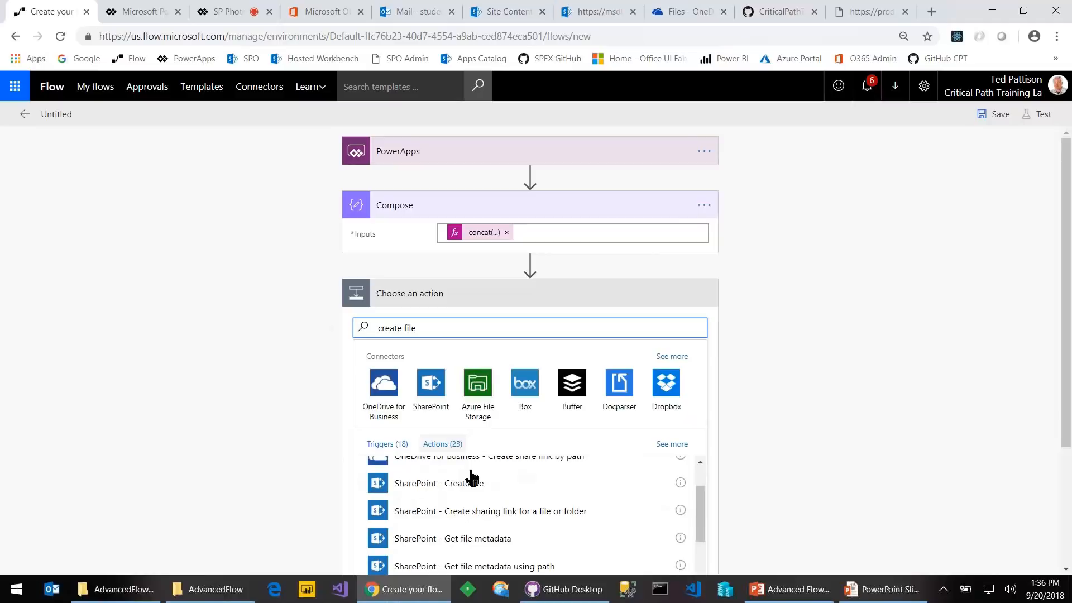
{"action": "left_click", "coordinate": [458, 494]}
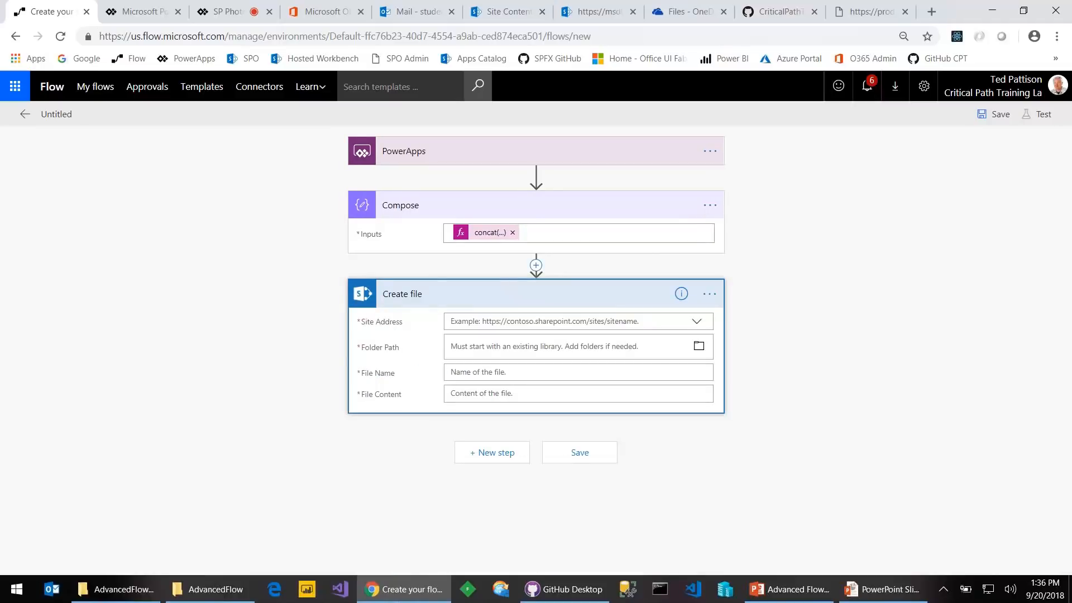
{"action": "left_click", "coordinate": [698, 324]}
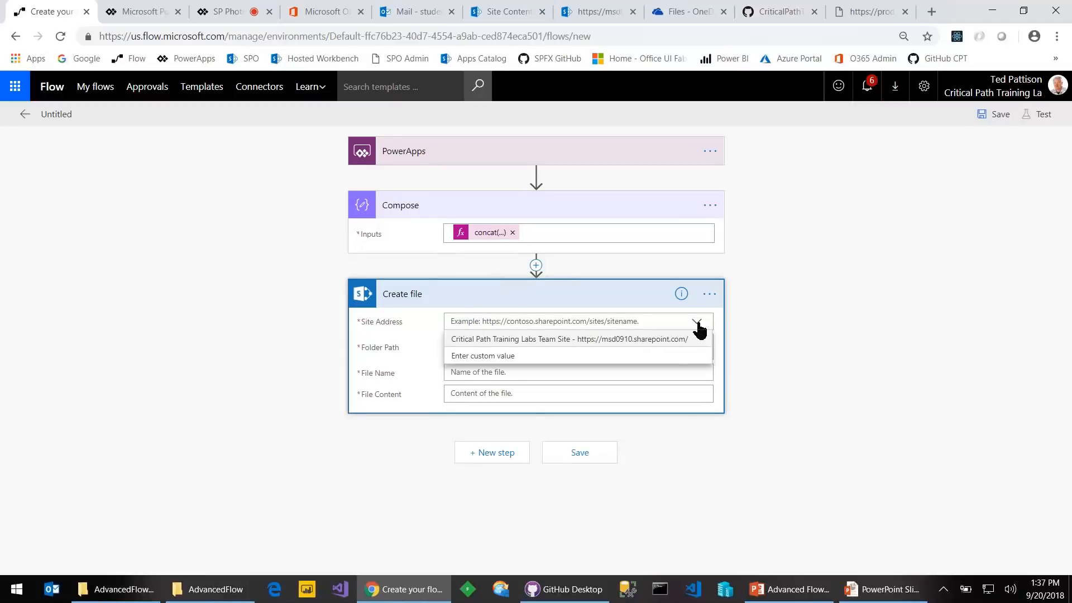
{"action": "left_click", "coordinate": [614, 340]}
{"action": "left_click", "coordinate": [675, 358]}
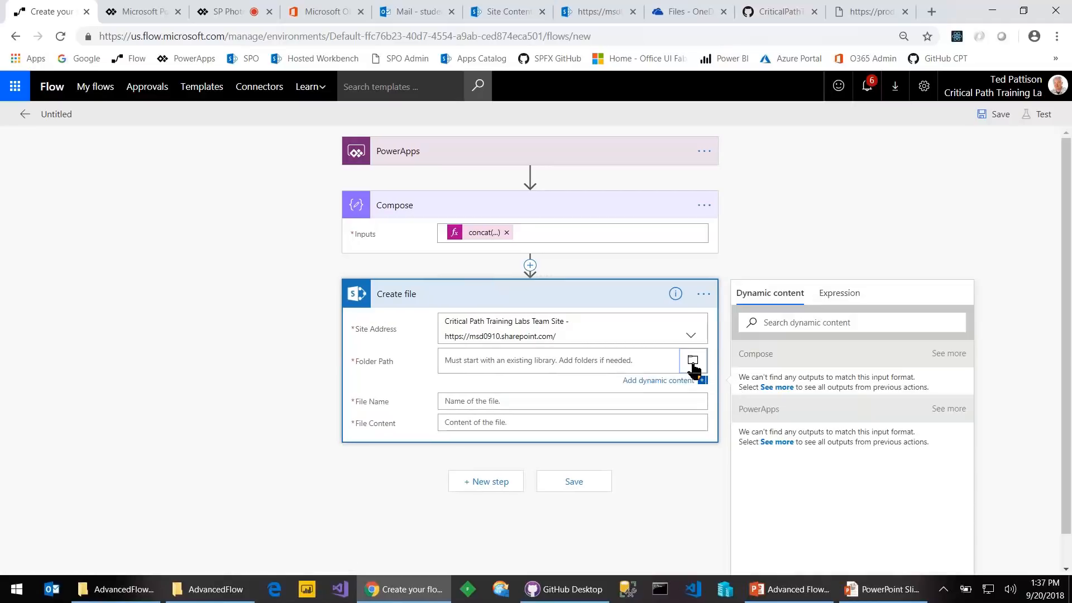
{"action": "left_click", "coordinate": [693, 362]}
{"action": "scroll", "coordinate": [745, 444], "scroll_direction": "down", "scroll_amount": 1}
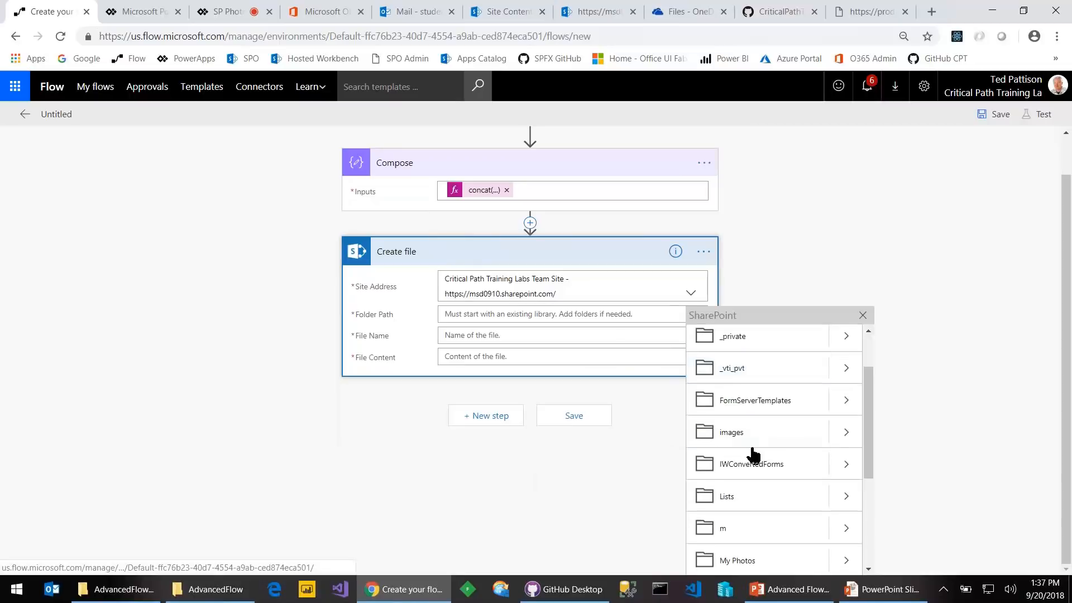
{"action": "scroll", "coordinate": [770, 462], "scroll_direction": "down", "scroll_amount": 3}
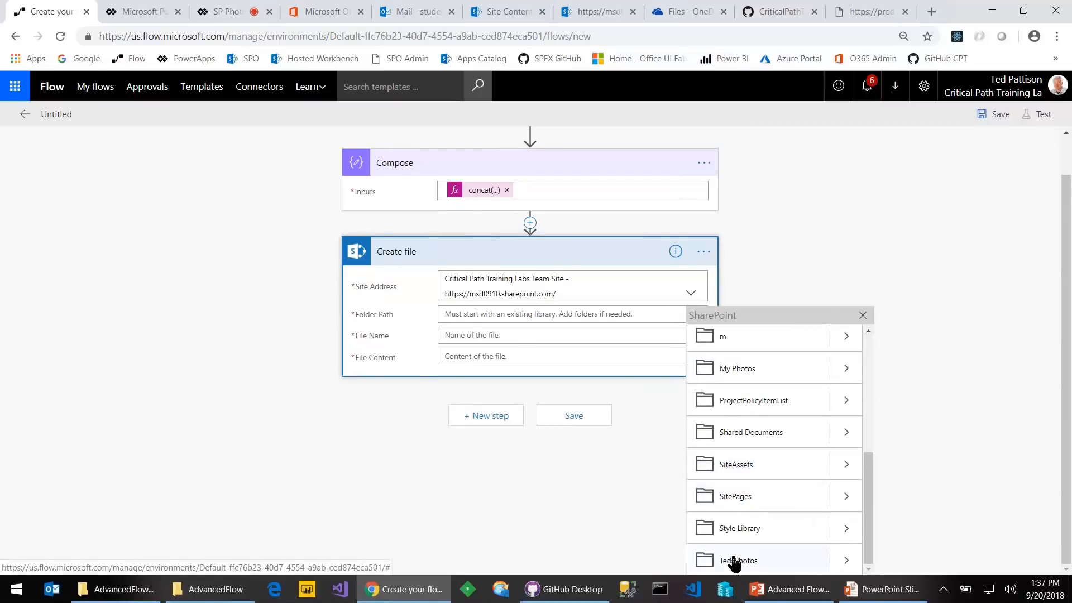
{"action": "left_click", "coordinate": [734, 560]}
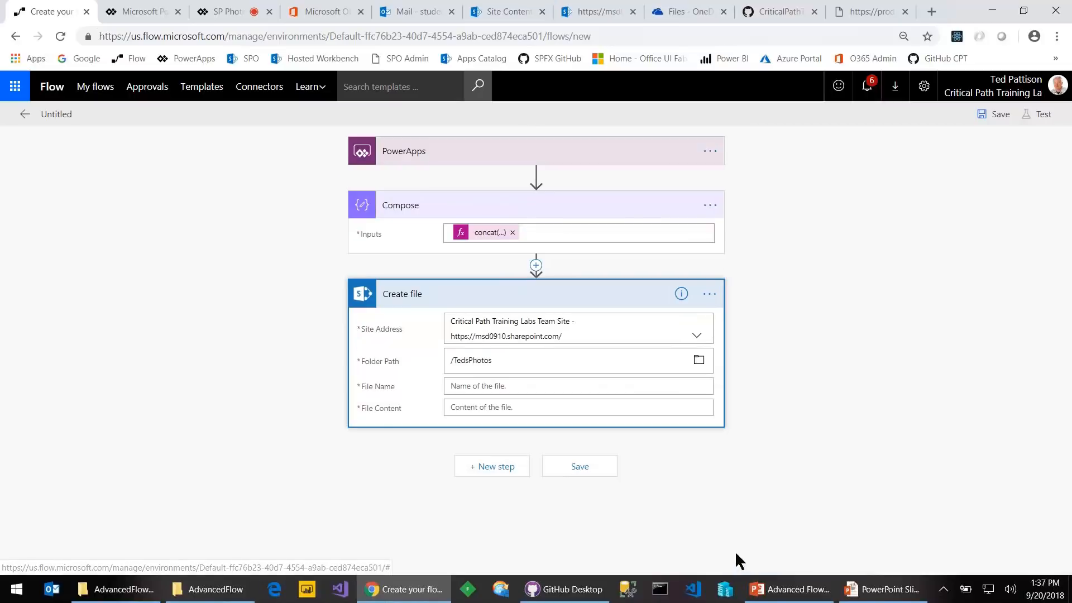
Rename the Compose step to 'Get file name' and use its Output as the File Name
{"action": "left_click", "coordinate": [581, 386]}
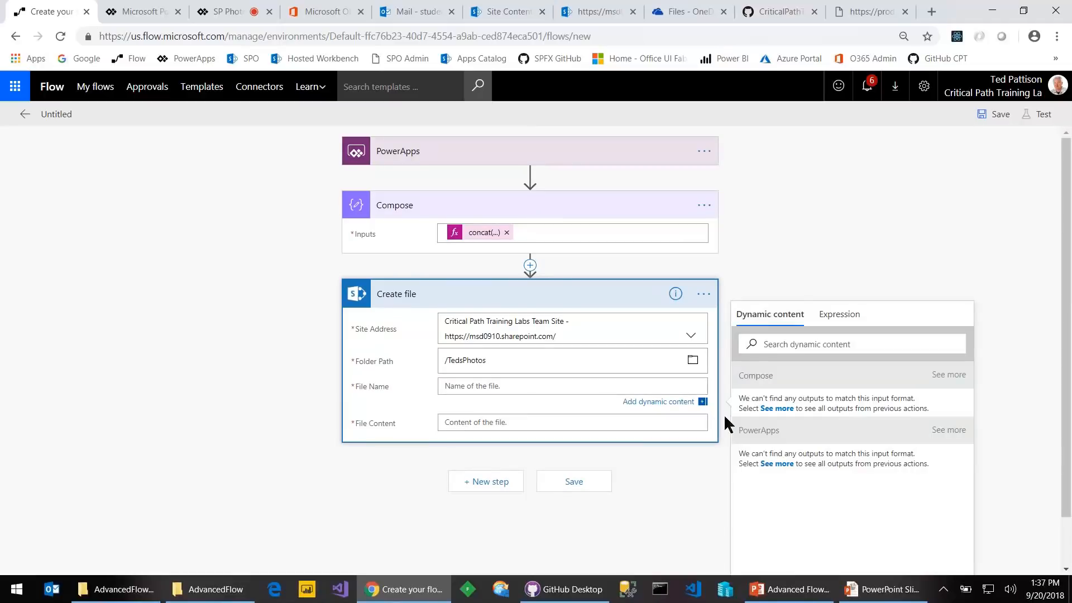
{"action": "left_click", "coordinate": [782, 412]}
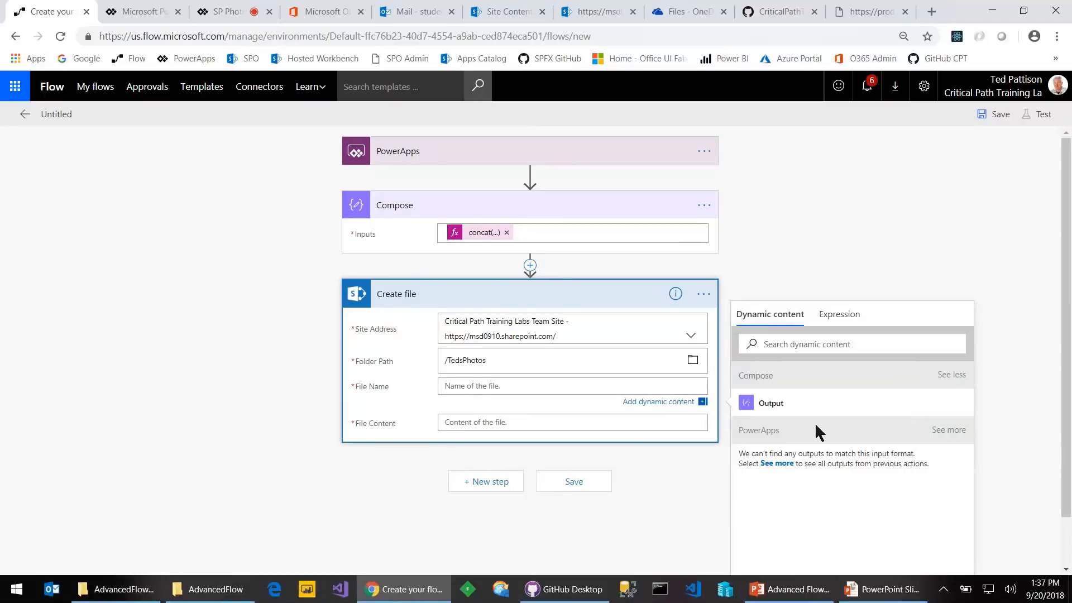
{"action": "left_click", "coordinate": [771, 407]}
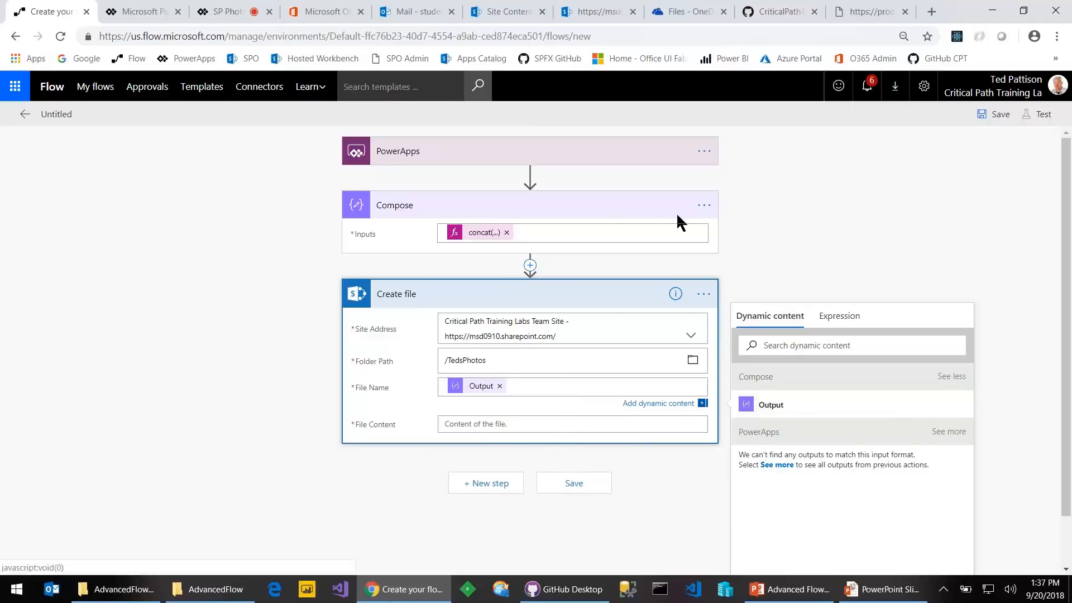
{"action": "left_click", "coordinate": [709, 208]}
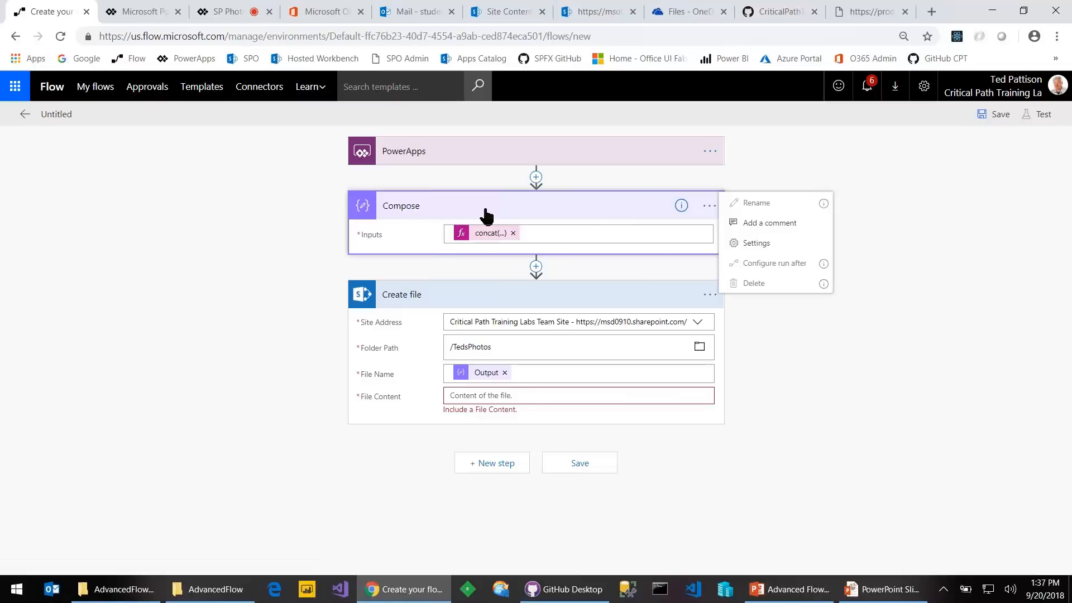
{"action": "left_click", "coordinate": [504, 372]}
{"action": "left_click", "coordinate": [707, 205]}
{"action": "left_click", "coordinate": [772, 203]}
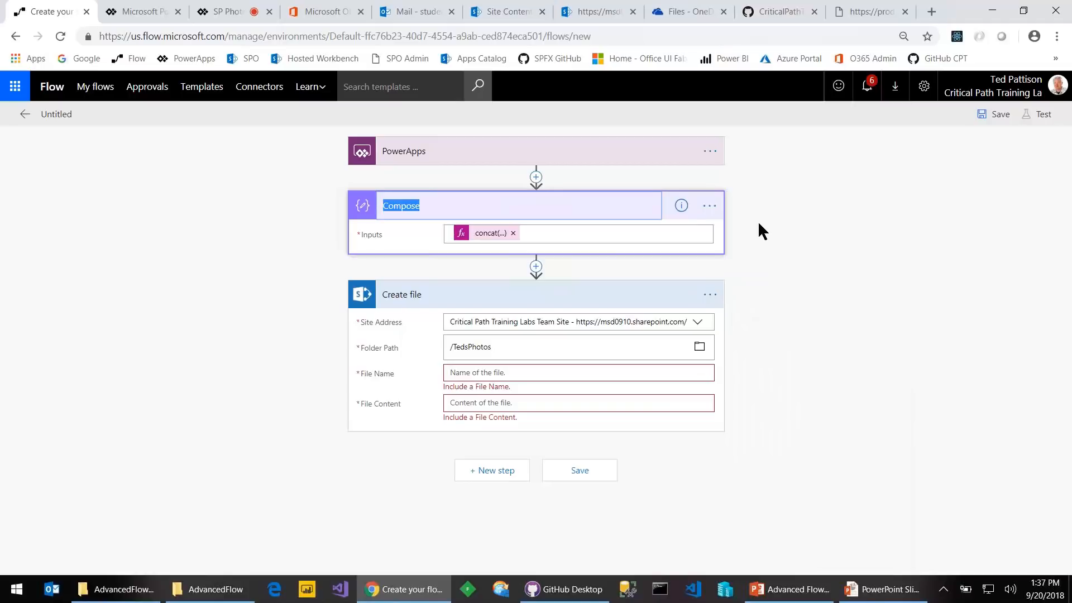
{"action": "type", "text": "Get file name"}
{"action": "left_click", "coordinate": [540, 378]}
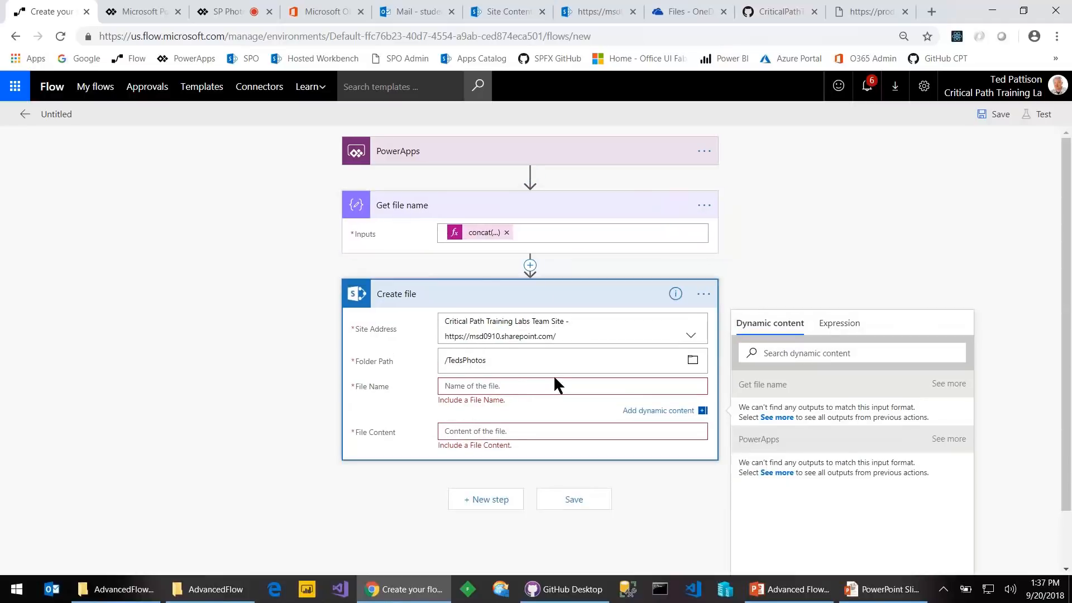
{"action": "left_click", "coordinate": [784, 419]}
{"action": "left_click", "coordinate": [772, 414]}
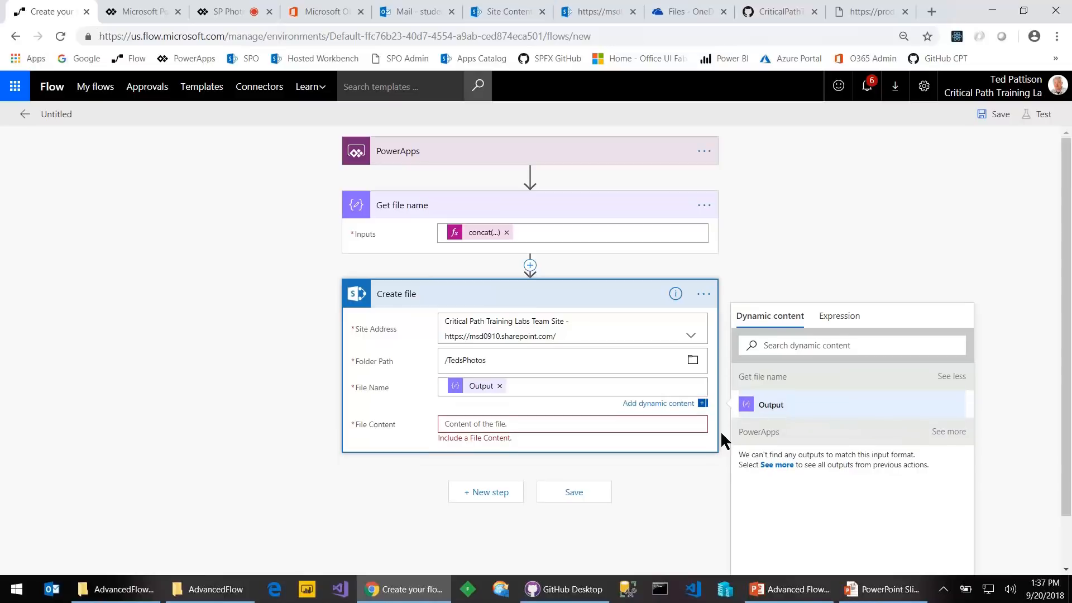
Add the PowerApps Createfile_FileContent value to File Content, then remove it again
{"action": "left_click", "coordinate": [663, 424]}
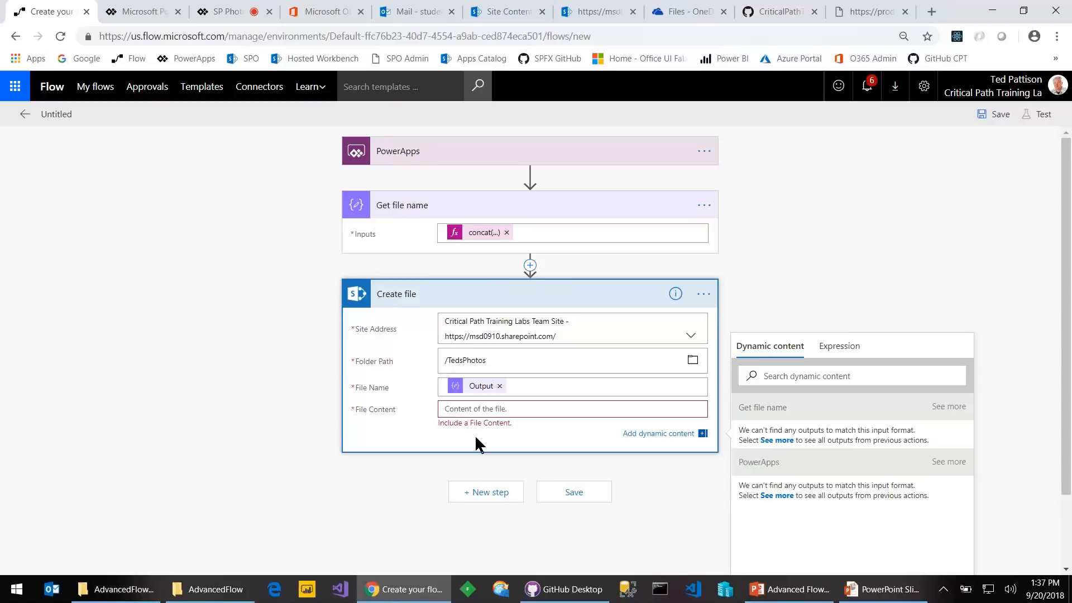
{"action": "left_click", "coordinate": [777, 496]}
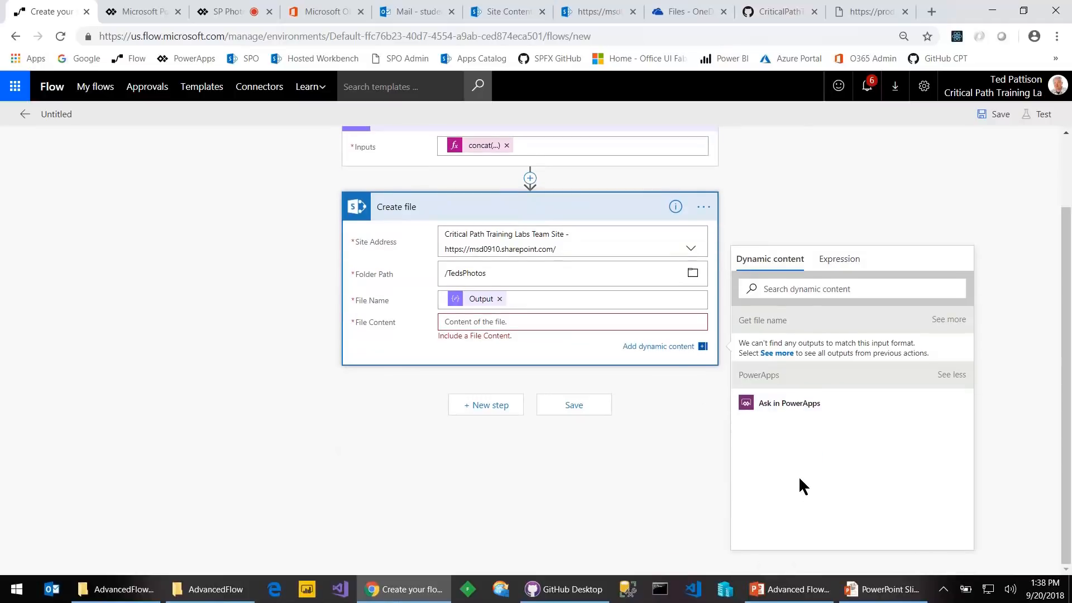
{"action": "left_click", "coordinate": [783, 417]}
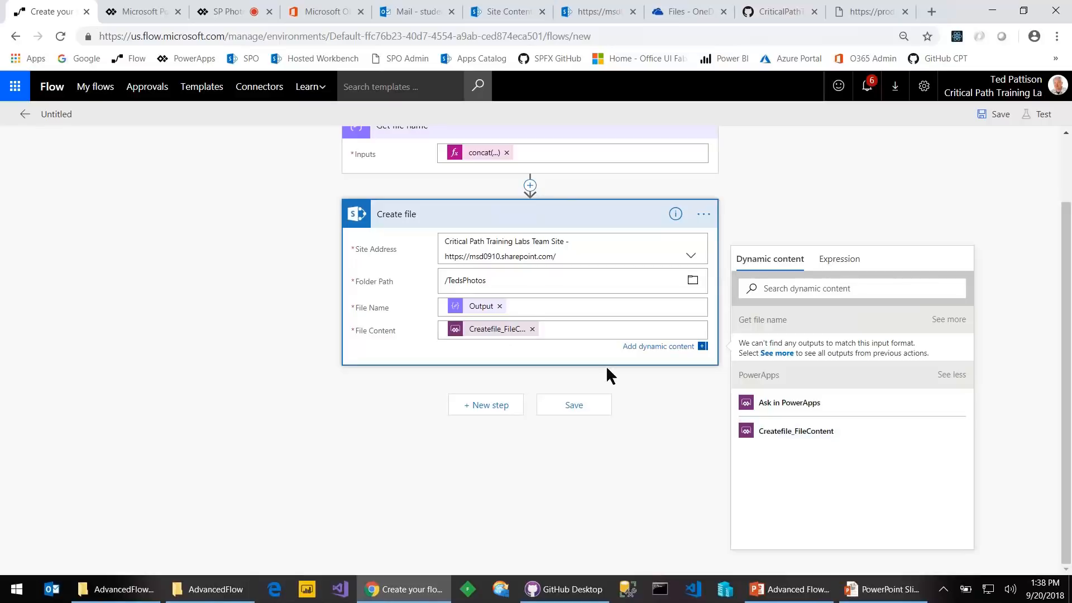
{"action": "left_click", "coordinate": [533, 330]}
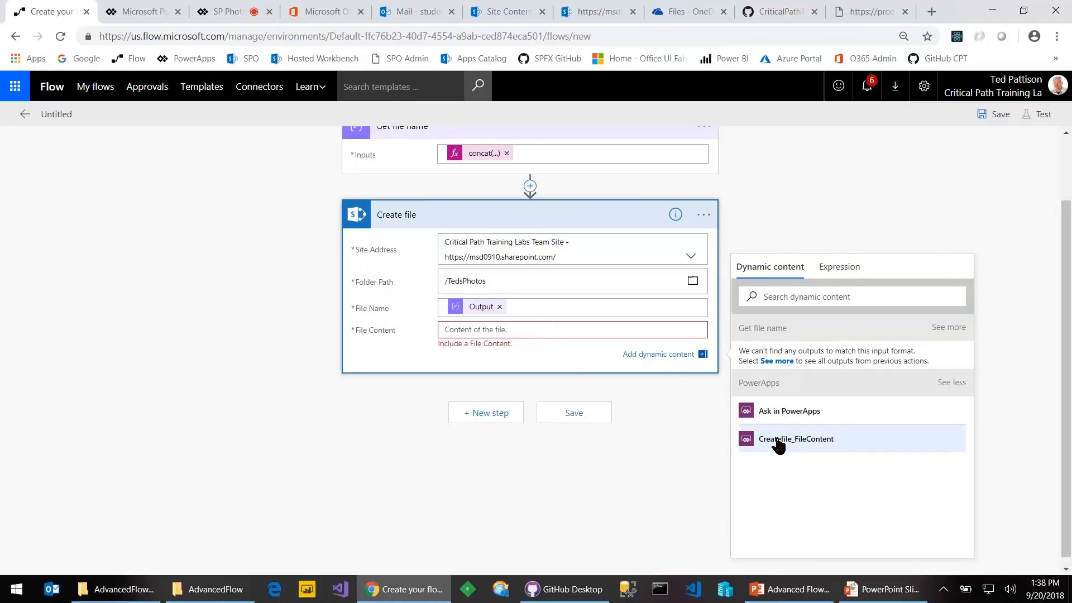
Set File Content to dataUriToBinary(Createfile_FileContent) and save the flow
{"action": "left_click", "coordinate": [840, 269]}
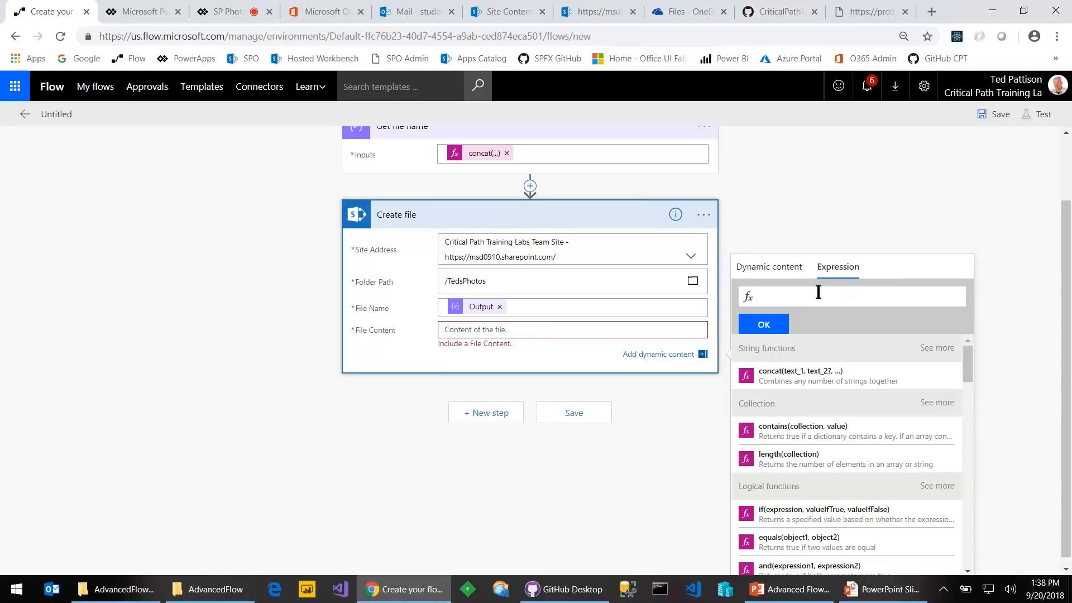
{"action": "type", "text": "data"}
{"action": "key", "text": "Down"}
{"action": "key", "text": "Down"}
{"action": "key", "text": "Up"}
{"action": "key", "text": "Return"}
{"action": "type", "text": "()"}
{"action": "left_click", "coordinate": [769, 267]}
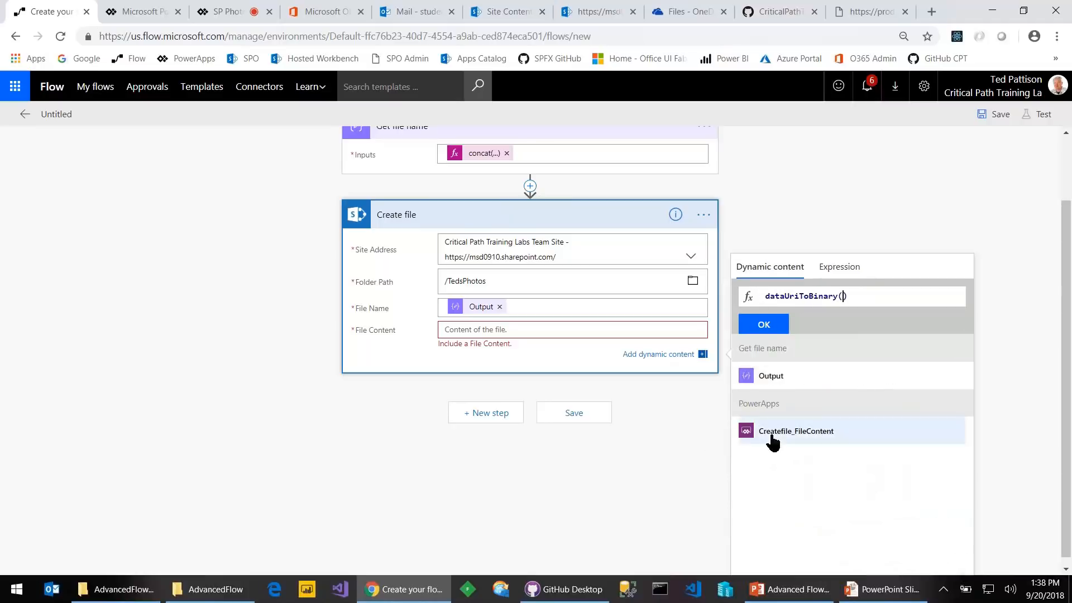
{"action": "left_click", "coordinate": [793, 433]}
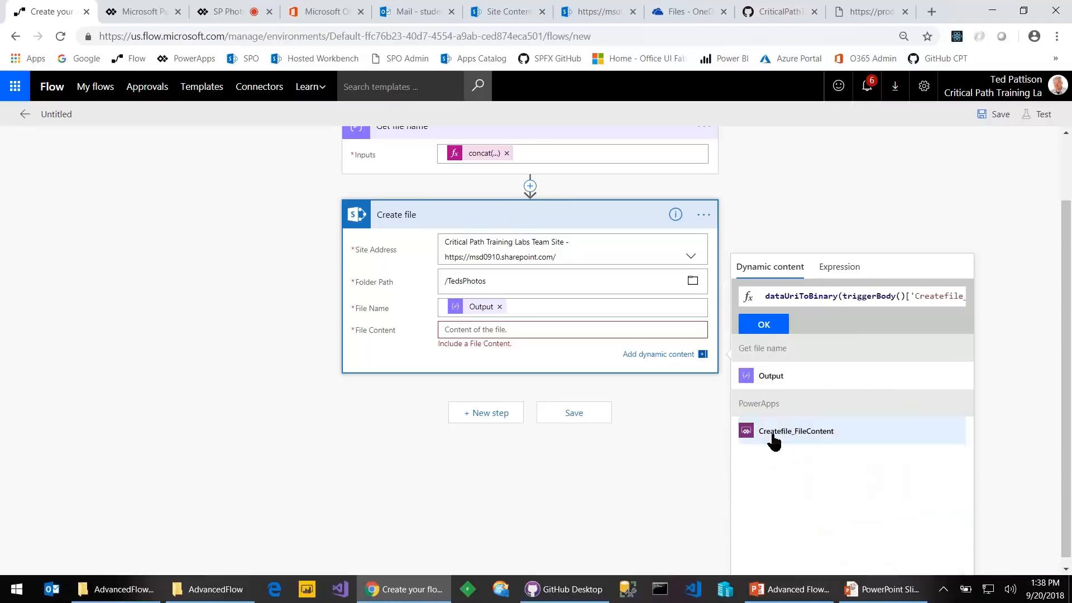
{"action": "left_click", "coordinate": [765, 326]}
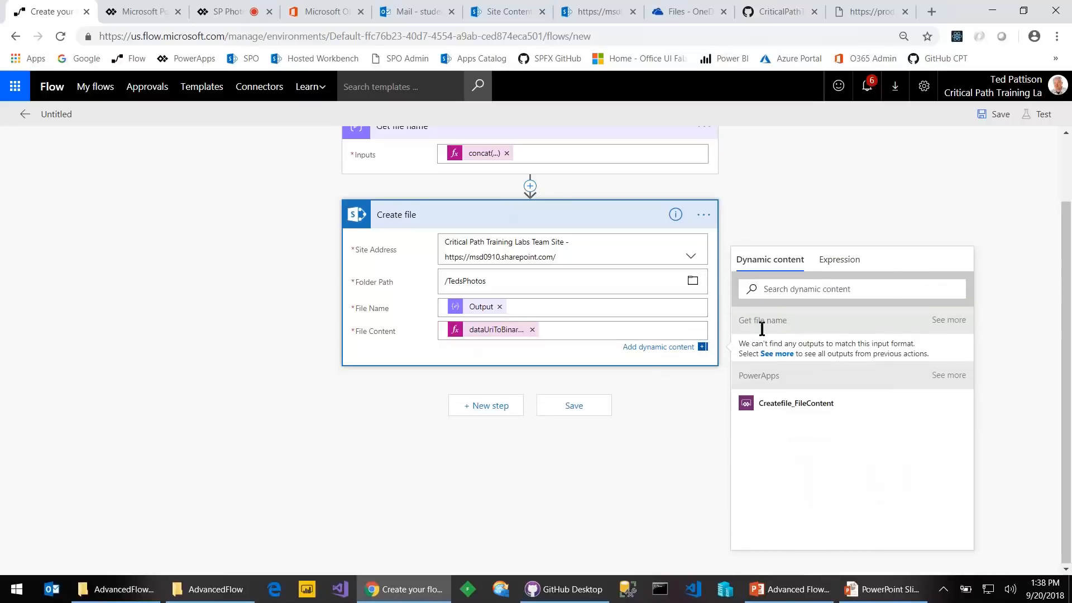
{"action": "left_click", "coordinate": [568, 408]}
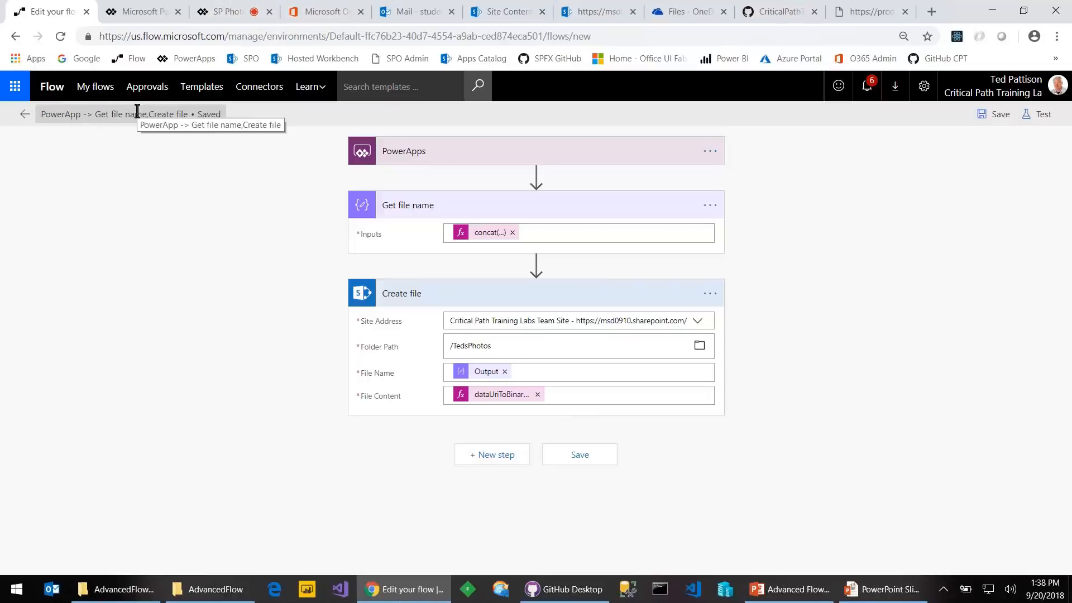
Retitle the flow 'My SP Upload ABC', save it, and return to the SP Photo Uploader app
{"action": "left_click", "coordinate": [39, 109]}
{"action": "left_click_drag", "start_coordinate": [42, 114], "coordinate": [283, 109]}
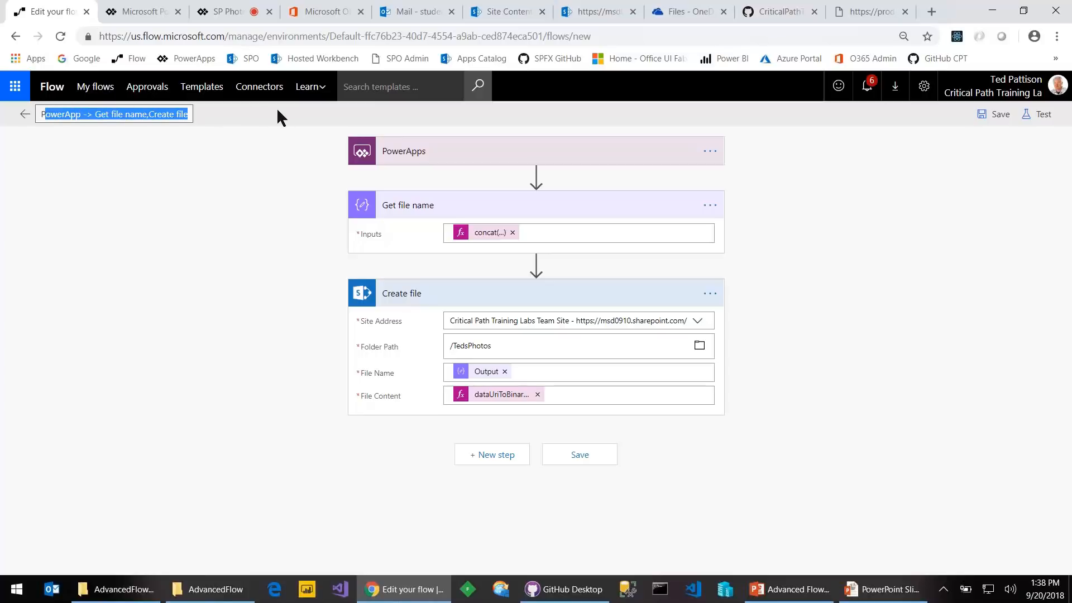
{"action": "left_click", "coordinate": [277, 110]}
{"action": "left_click", "coordinate": [184, 115]}
{"action": "left_click_drag", "start_coordinate": [184, 114], "coordinate": [39, 114]}
{"action": "key", "text": "Delete"}
{"action": "key", "text": "Delete"}
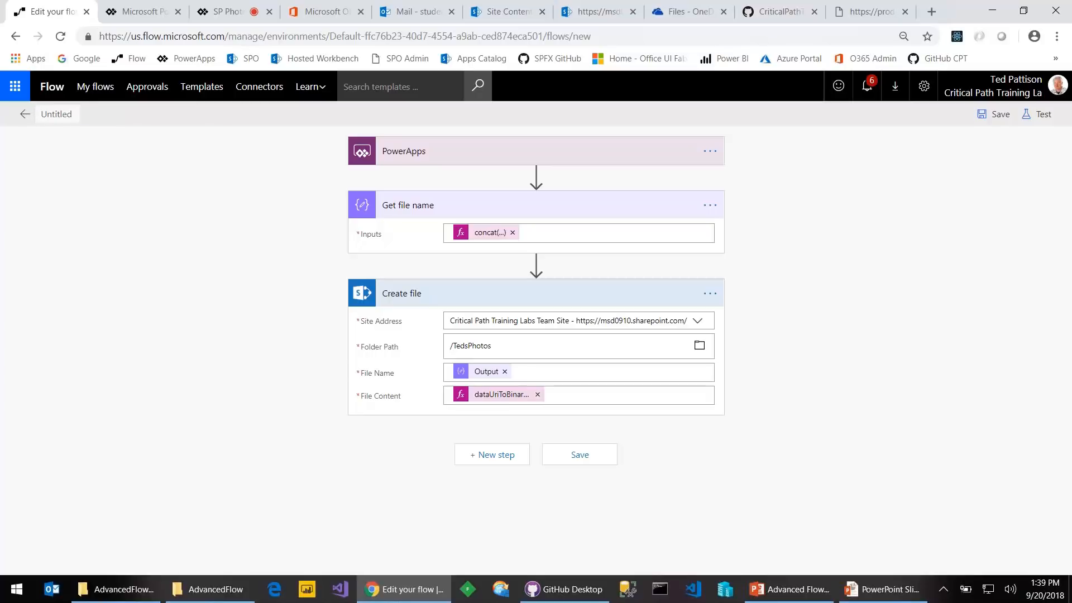
{"action": "type", "text": "My SP Upload ABC"}
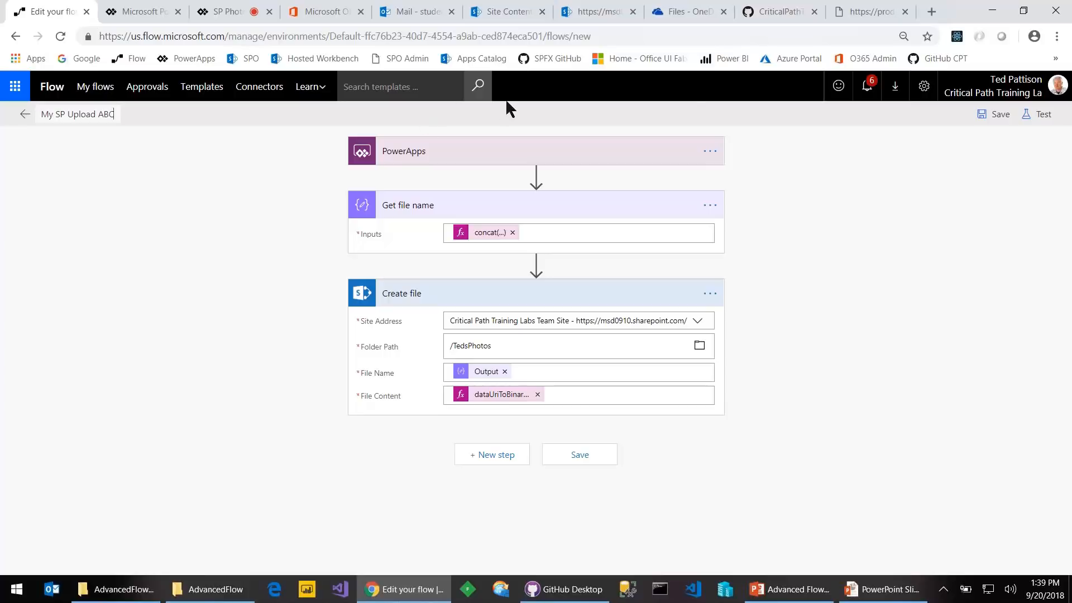
{"action": "left_click", "coordinate": [988, 115]}
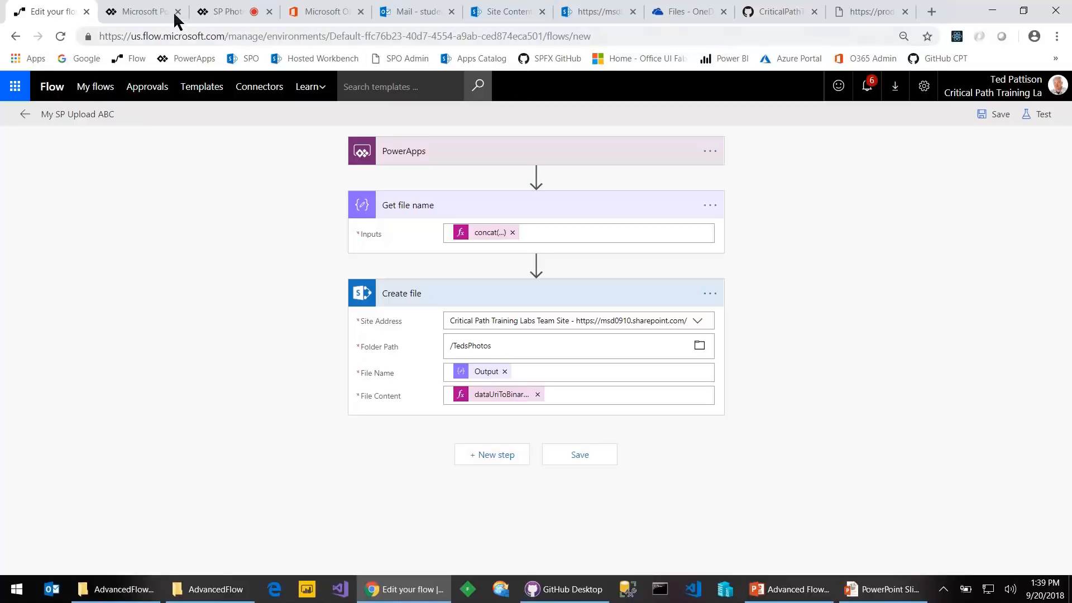
{"action": "left_click", "coordinate": [215, 12]}
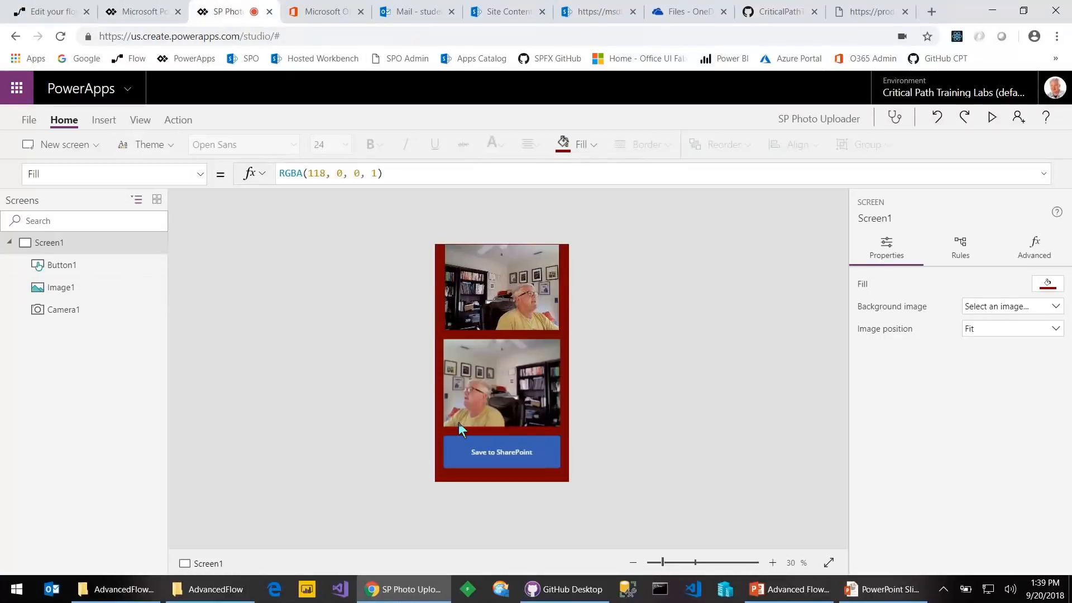
Attach My SP Upload ABC to Button1 so its OnSelect is MySPUploadABC.Run(lastPhoto)
{"action": "left_click", "coordinate": [503, 449]}
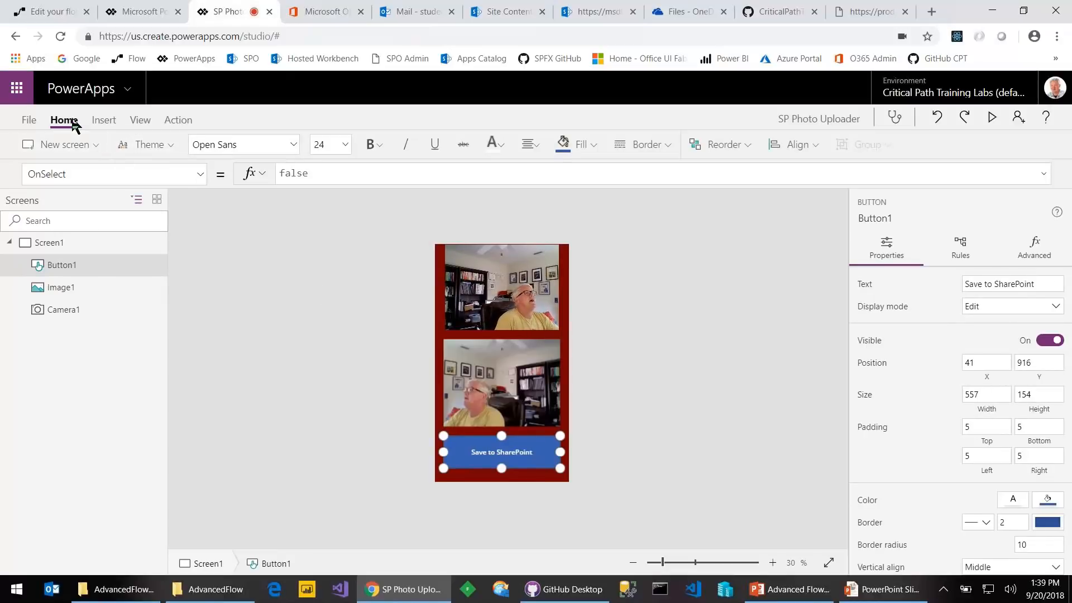
{"action": "left_click", "coordinate": [170, 120]}
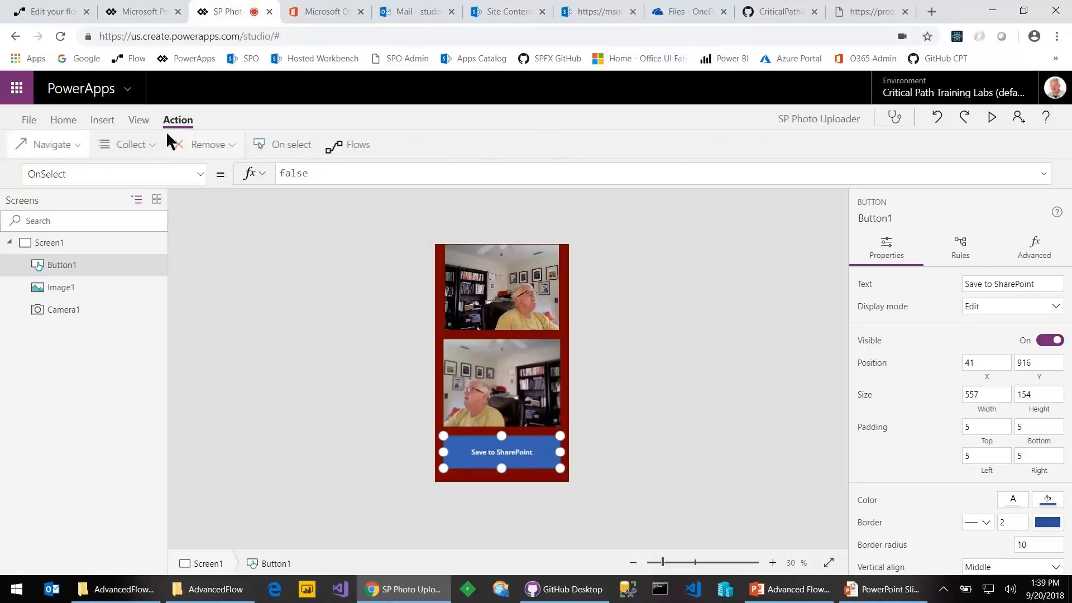
{"action": "left_click", "coordinate": [352, 146]}
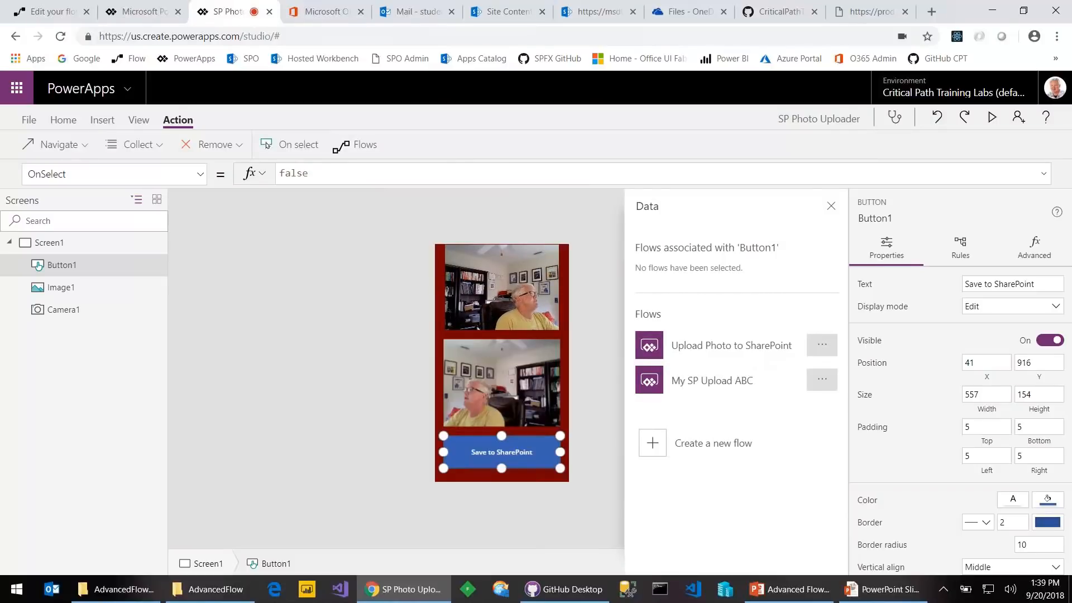
{"action": "left_click", "coordinate": [730, 382]}
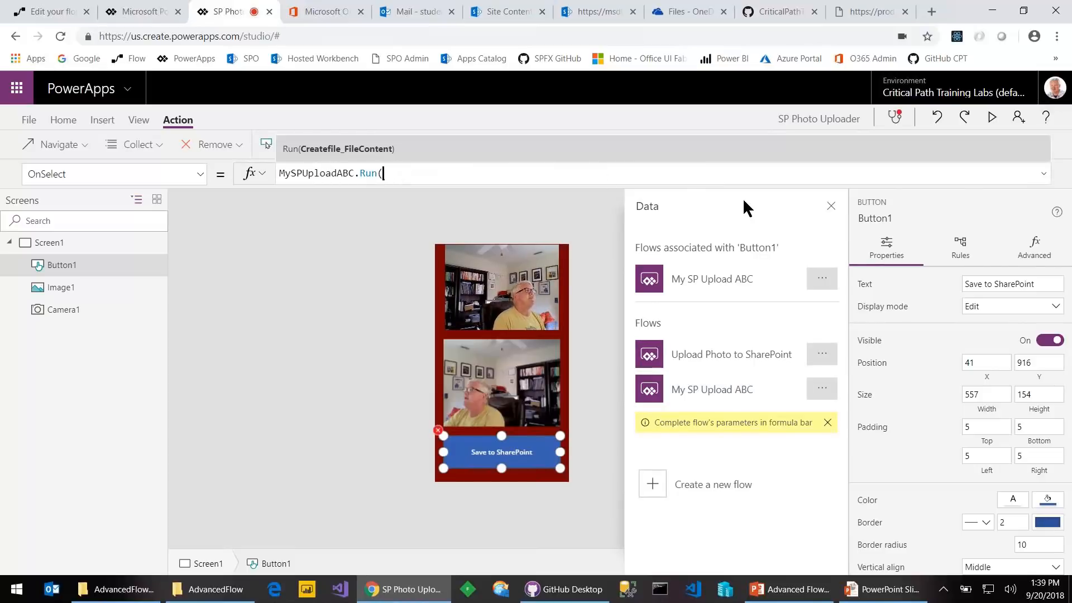
{"action": "type", "text": "las"}
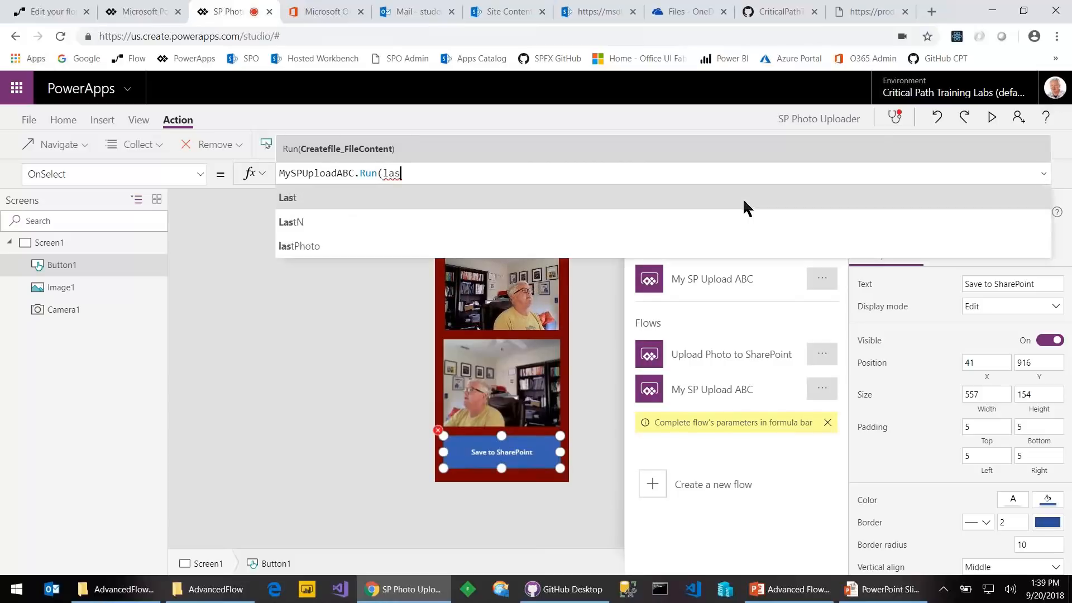
{"action": "key", "text": "Down"}
{"action": "key", "text": "Down"}
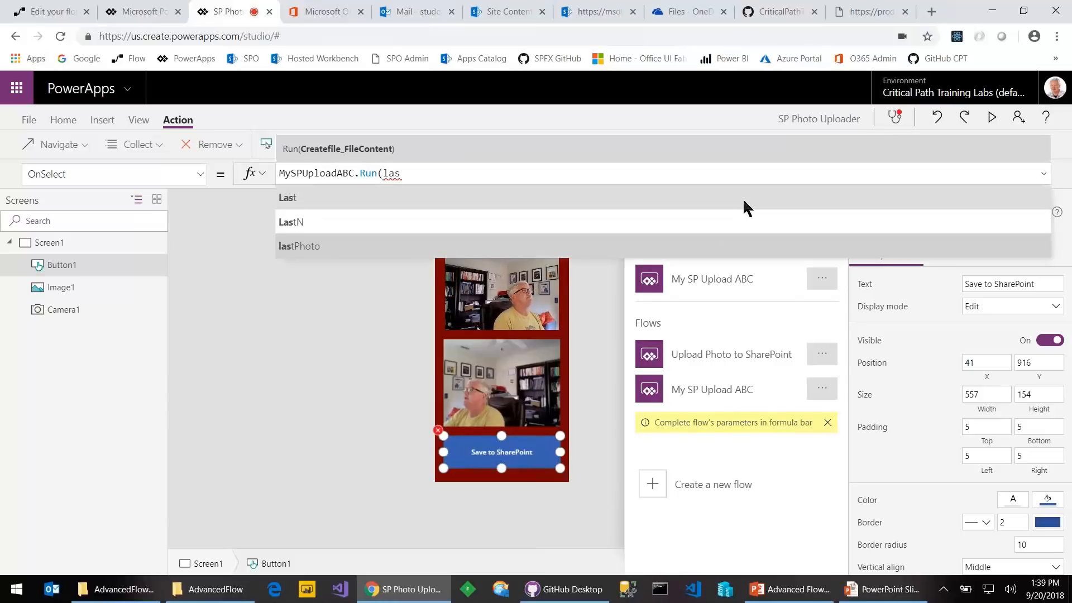
{"action": "key", "text": "Tab"}
{"action": "type", "text": ")"}
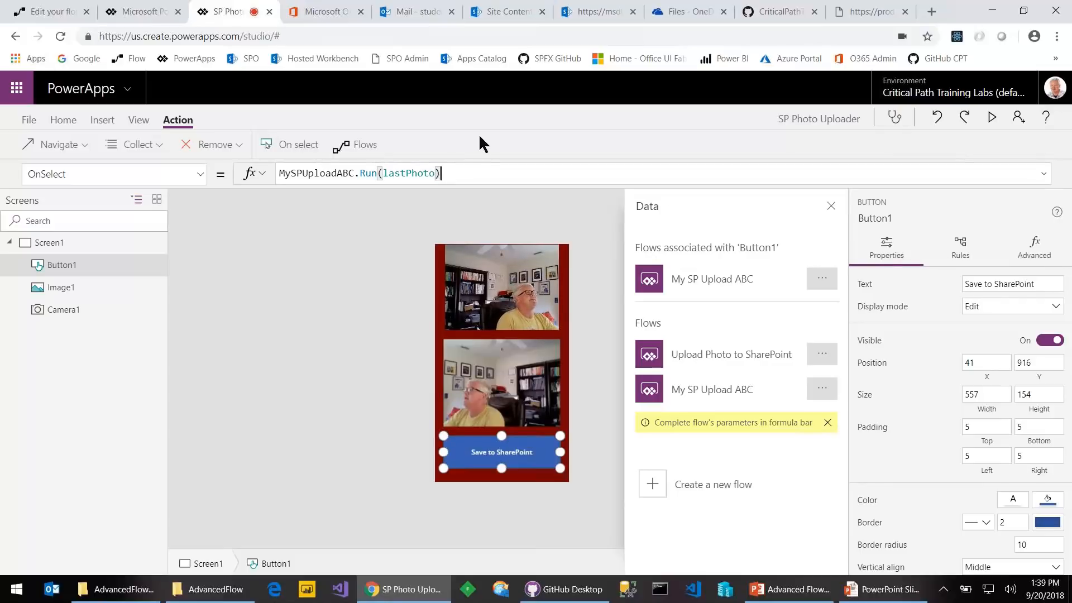
Preview the SP Photo Uploader app, snap a new photo and press Save to SharePoint
{"action": "left_click", "coordinate": [991, 117]}
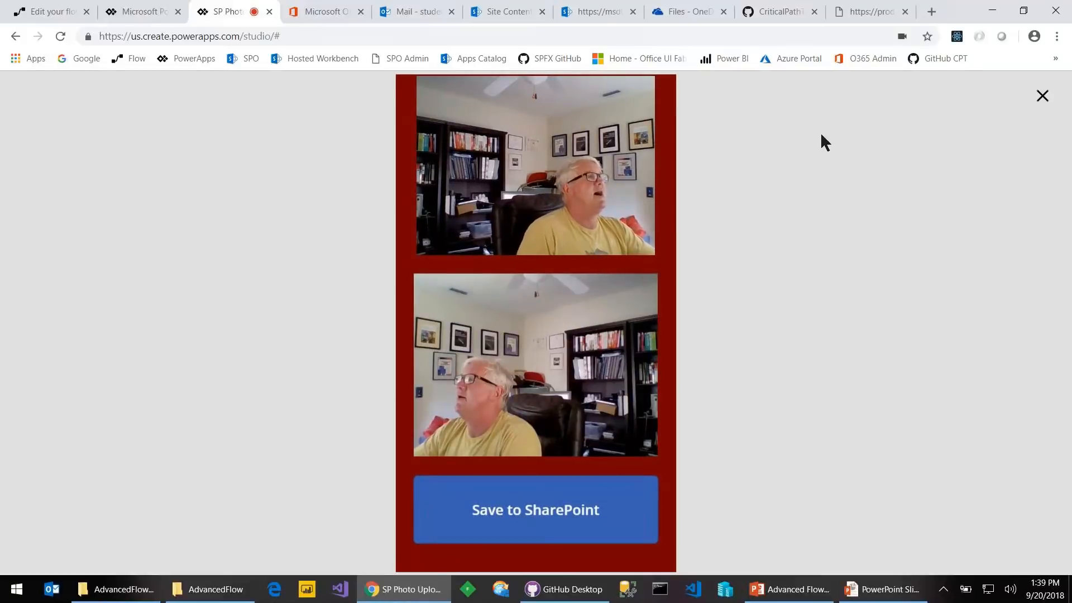
{"action": "left_click", "coordinate": [575, 234]}
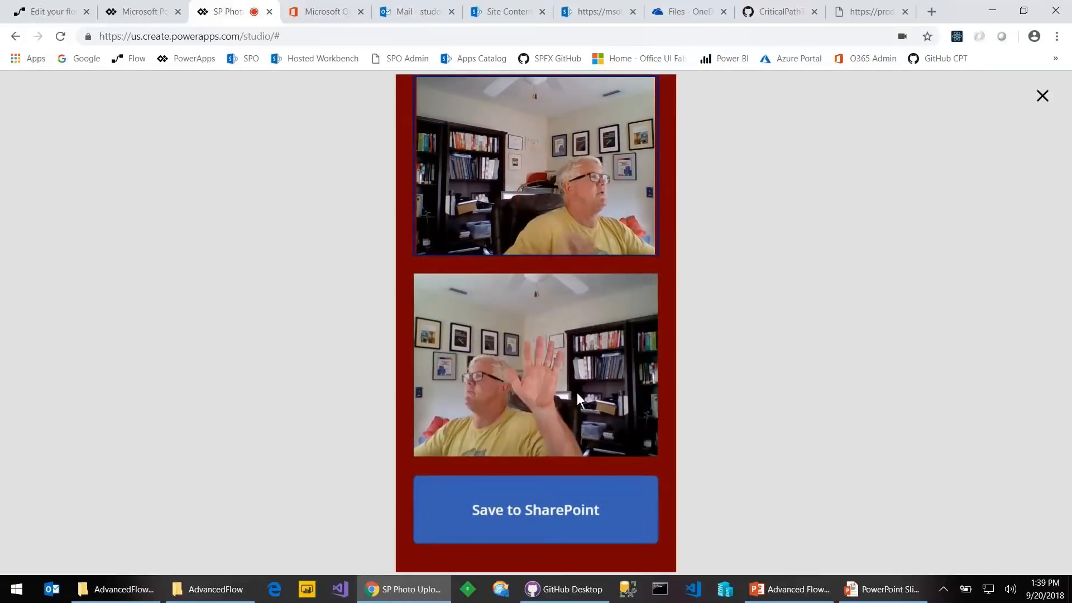
{"action": "left_click", "coordinate": [546, 502]}
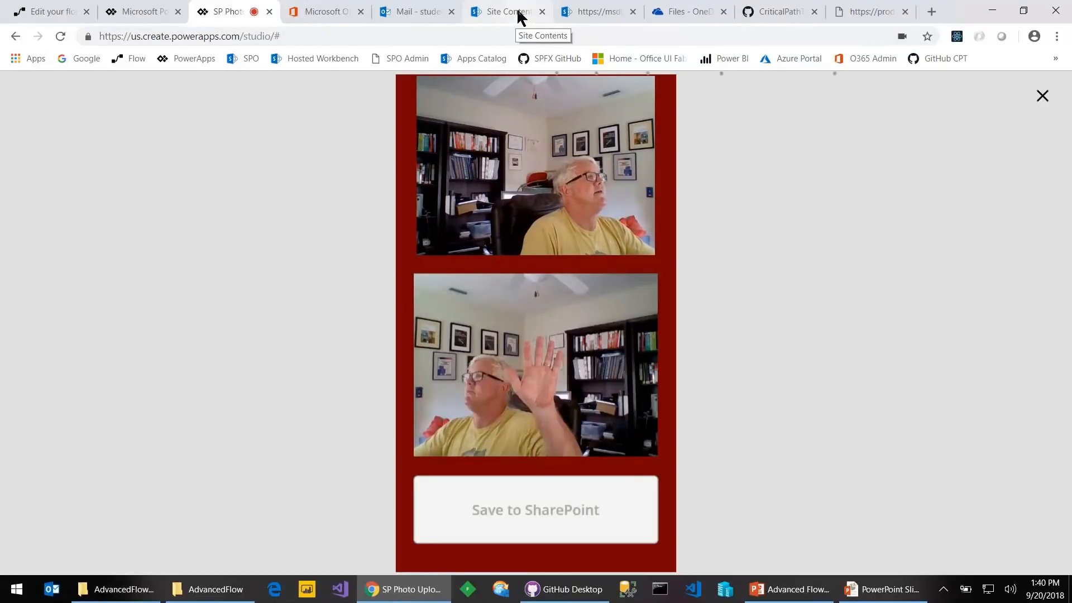
Open the TedsPhotos library from Site Contents to confirm the new photo, then return to PowerPoint
{"action": "left_click", "coordinate": [499, 14]}
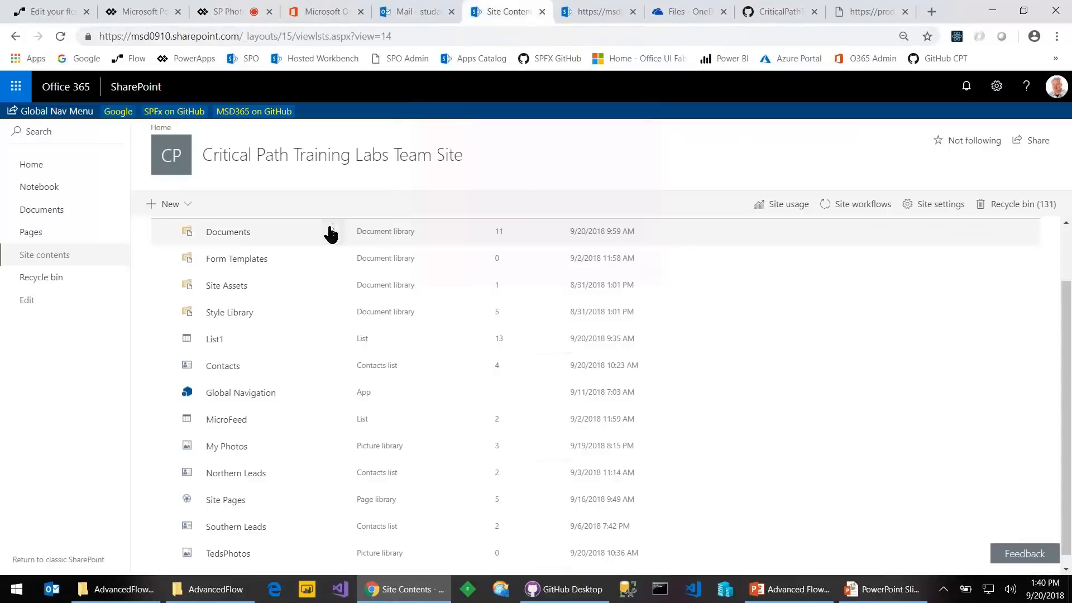
{"action": "left_click", "coordinate": [596, 14]}
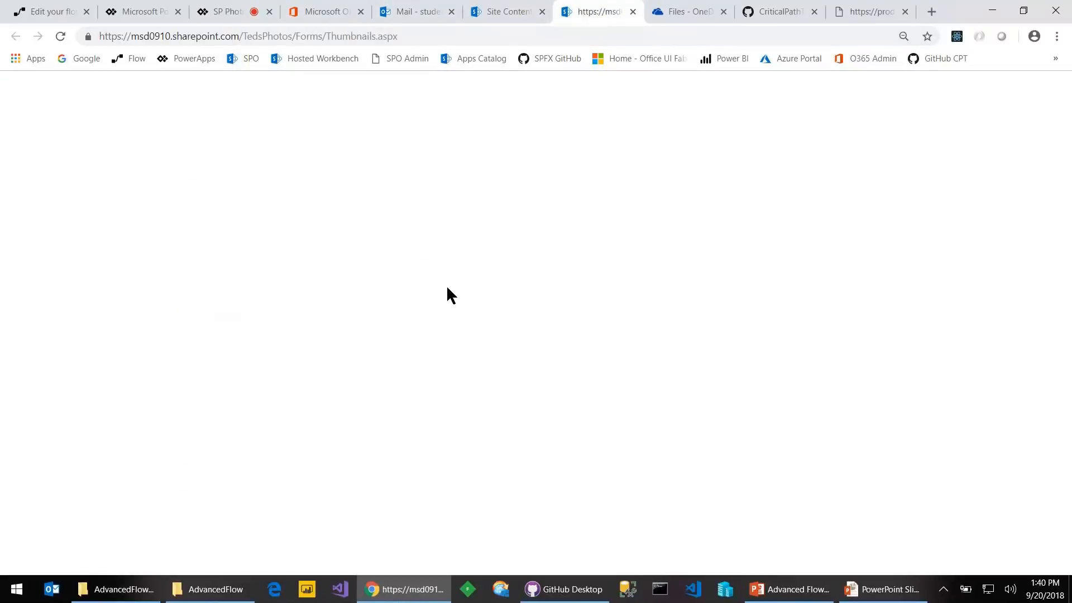
{"action": "left_click", "coordinate": [497, 15]}
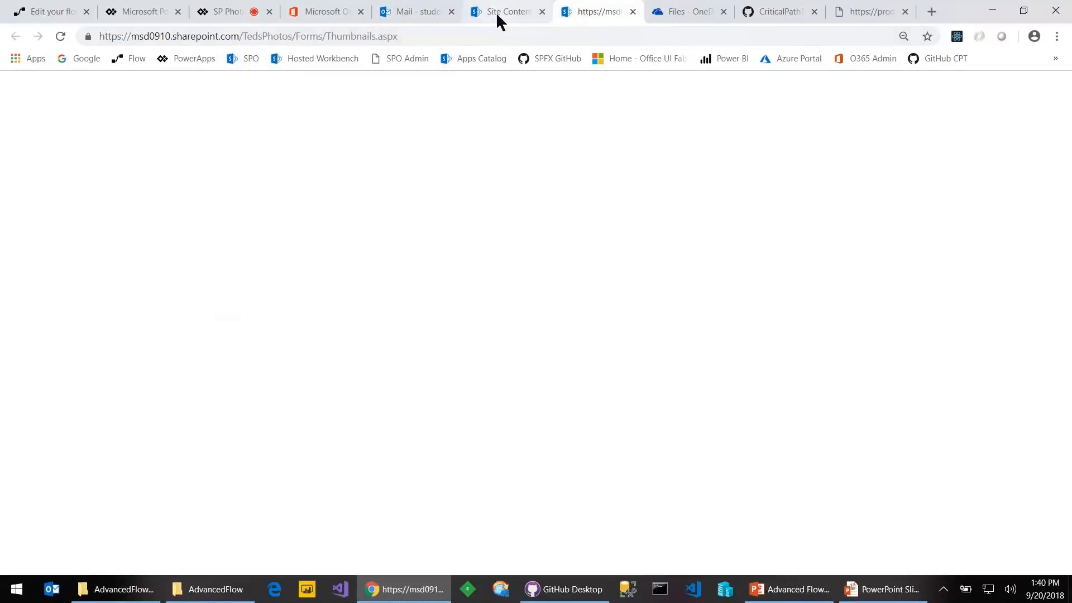
{"action": "scroll", "coordinate": [254, 483], "scroll_direction": "down", "scroll_amount": 1}
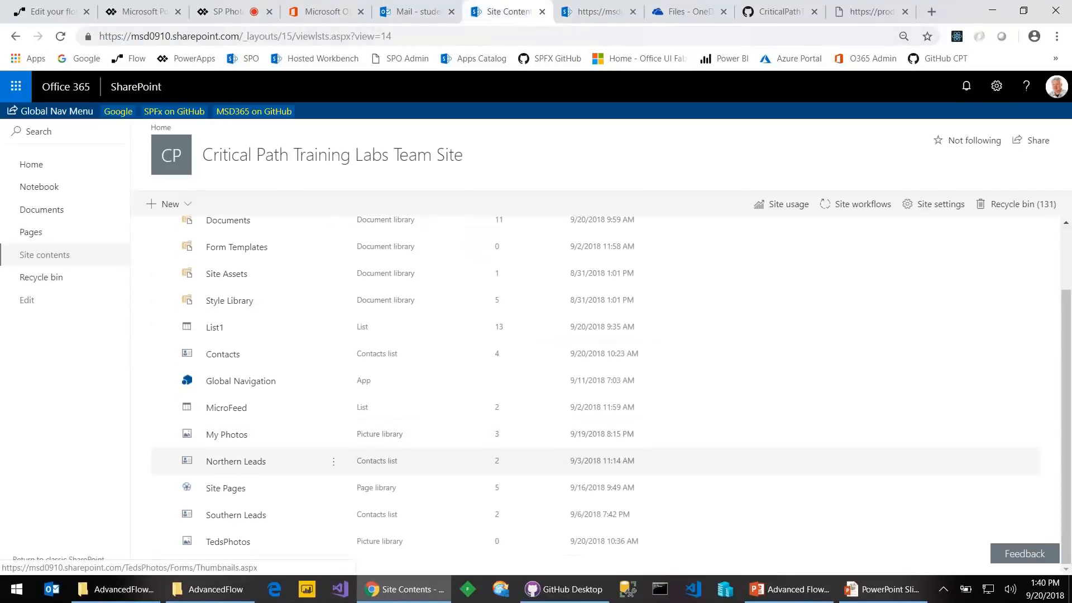
{"action": "left_click", "coordinate": [233, 541]}
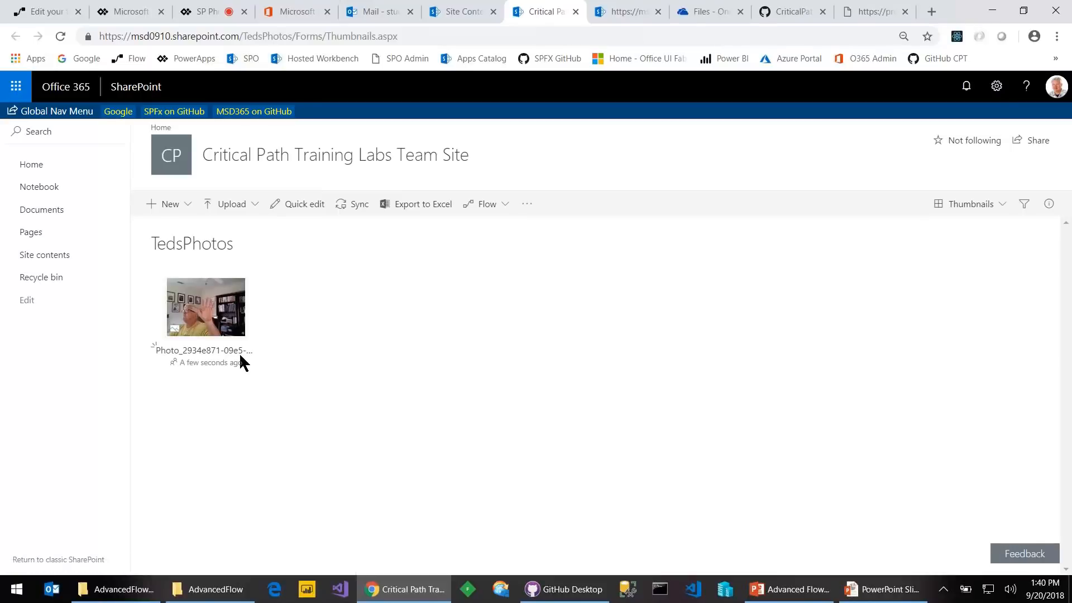
{"action": "key", "text": "alt+Tab"}
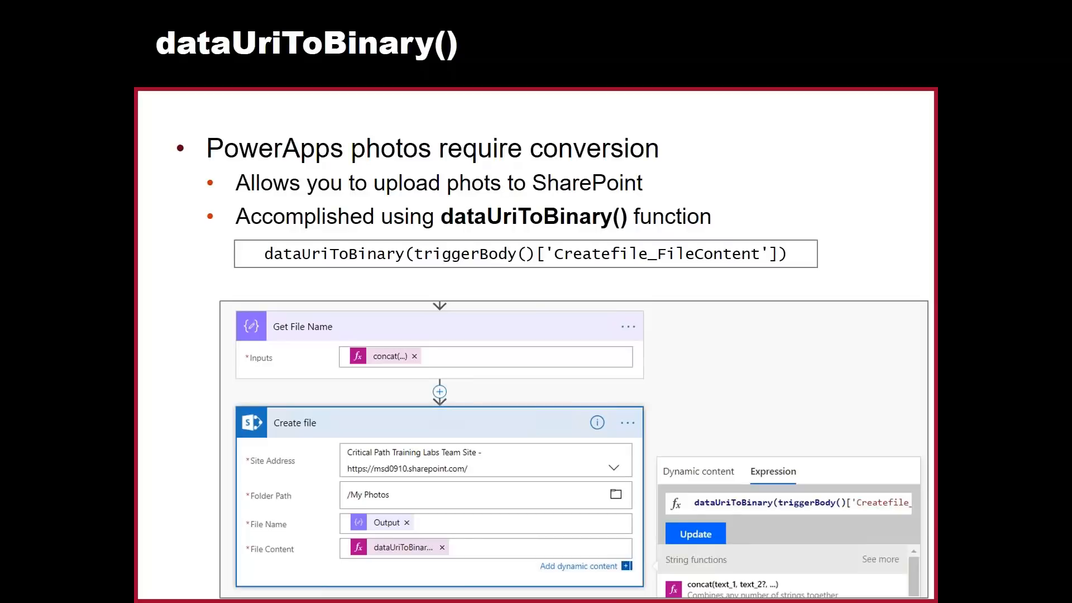
Advance two slides, past Agenda, to the 'Working with Arrays in Flow' slide
{"action": "key", "text": "Right"}
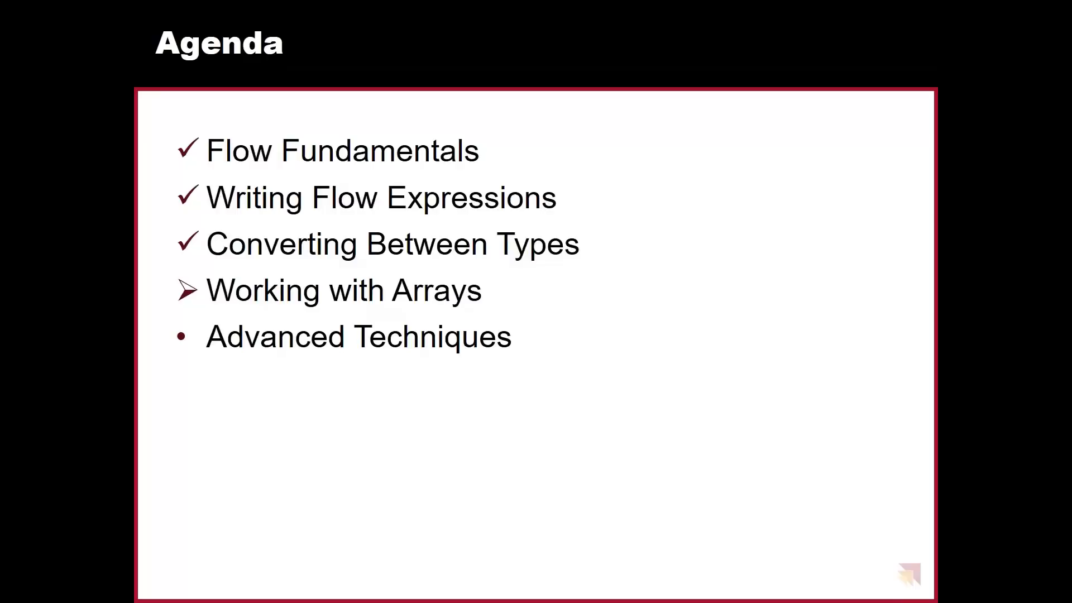
{"action": "key", "text": "Right"}
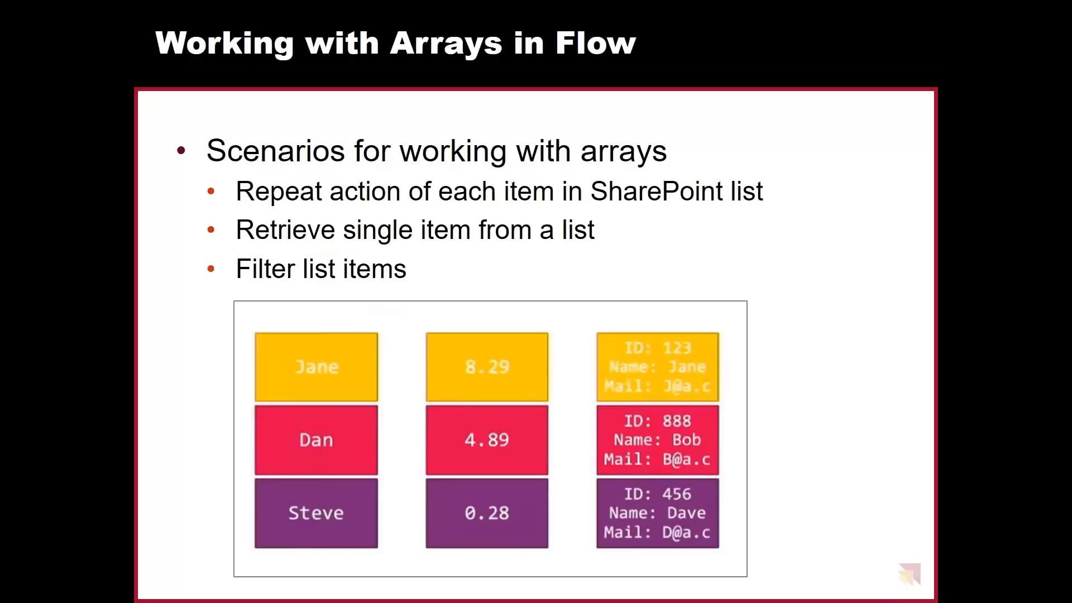
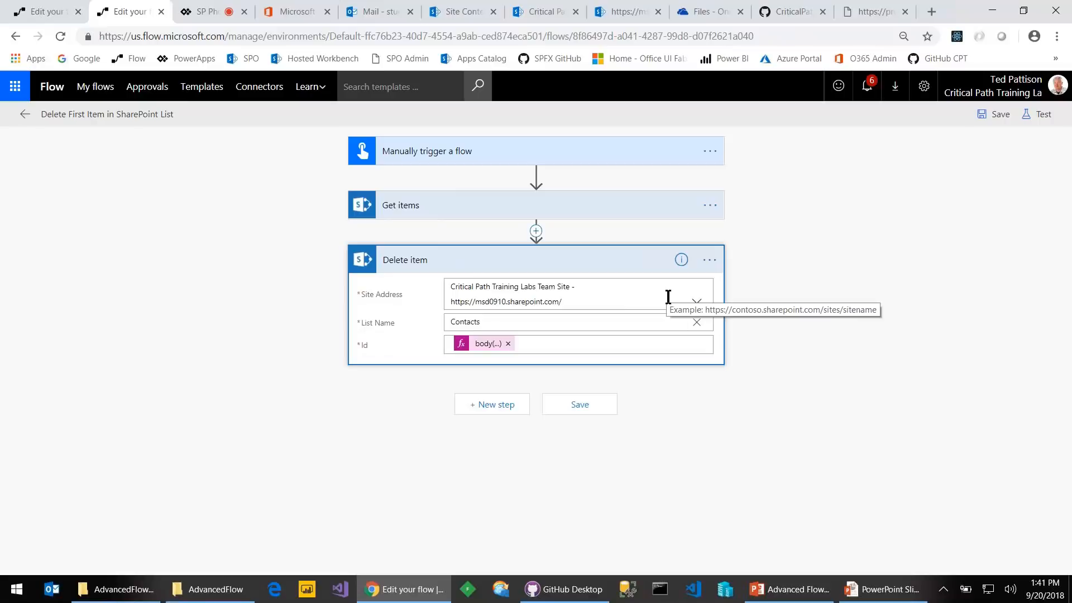
Delete the existing Delete item step from the flow
{"action": "left_click", "coordinate": [710, 260]}
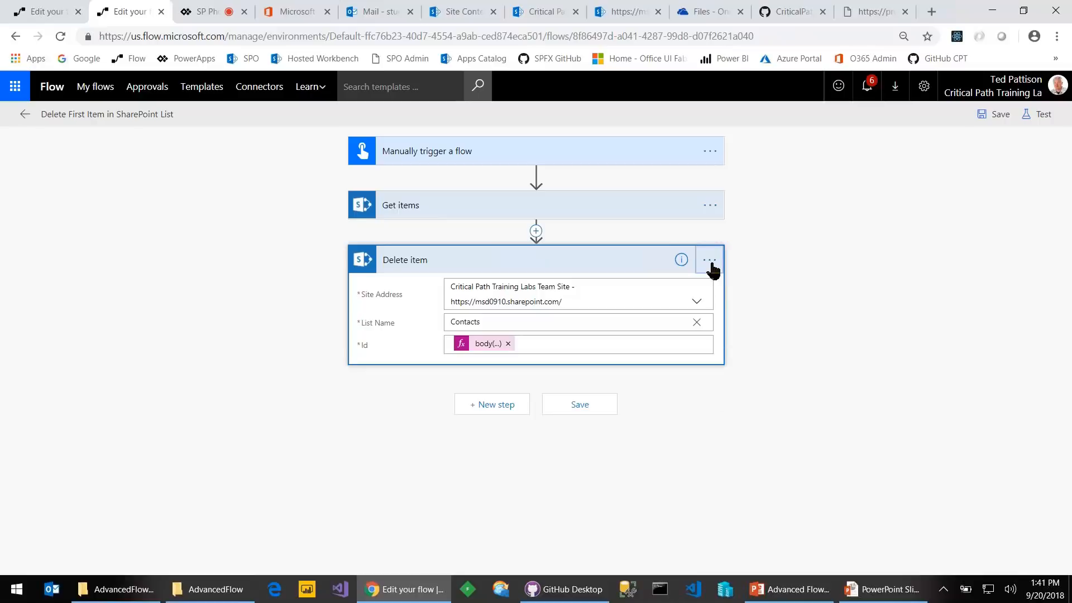
{"action": "left_click", "coordinate": [755, 338]}
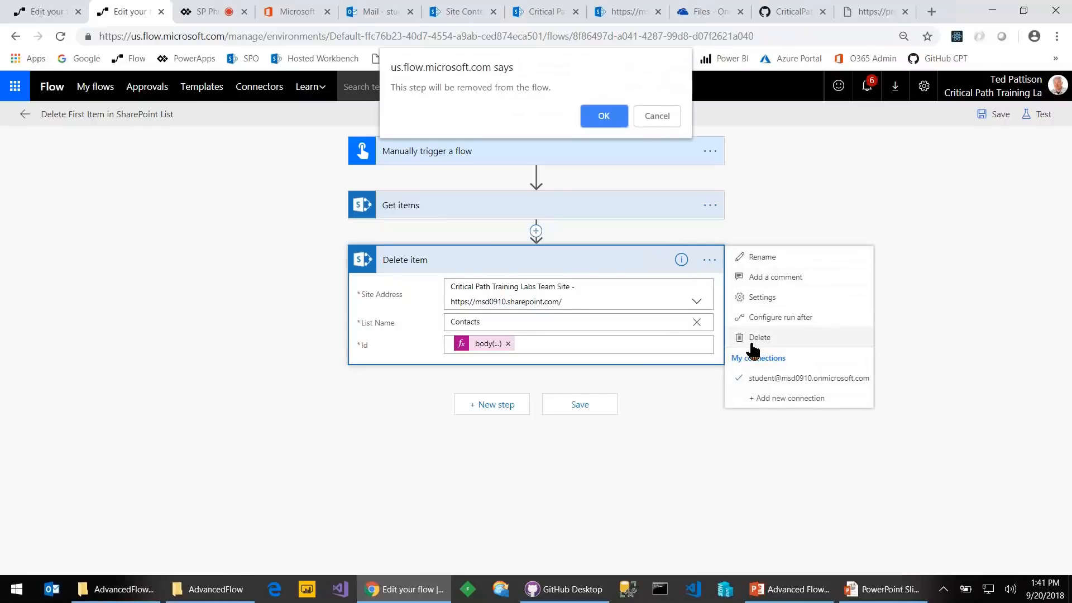
{"action": "left_click", "coordinate": [593, 120]}
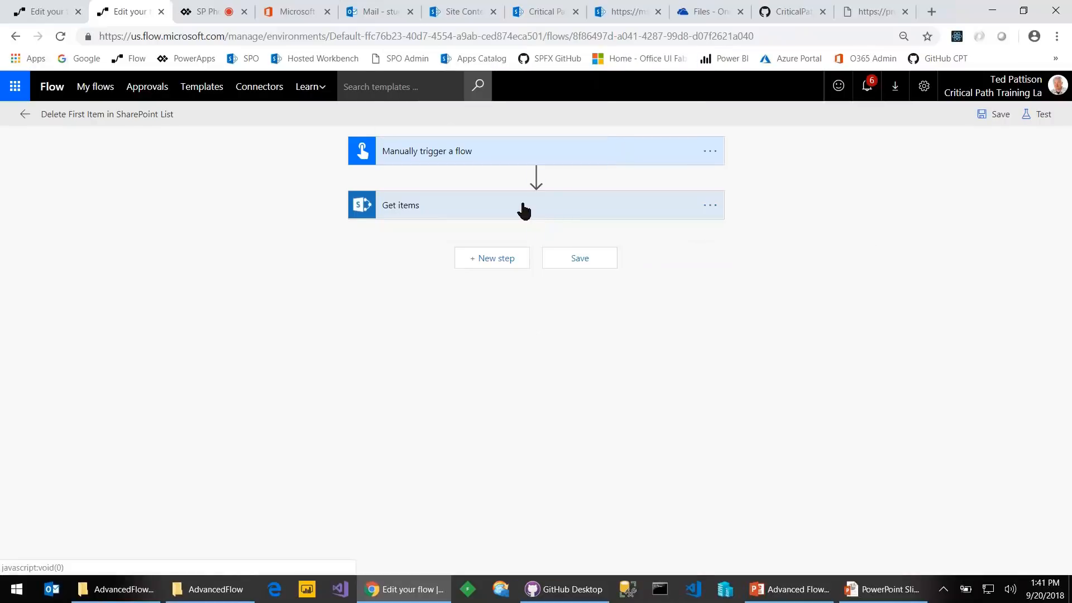
Add a new SharePoint 'Delete item' action right after Get items
{"action": "left_click", "coordinate": [495, 216]}
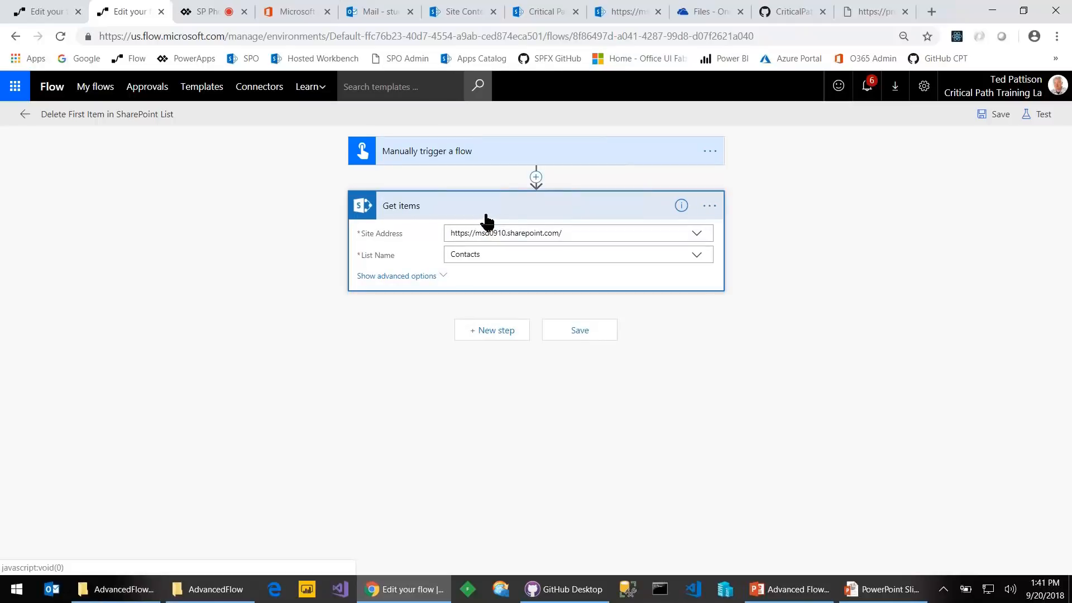
{"action": "left_click", "coordinate": [492, 330]}
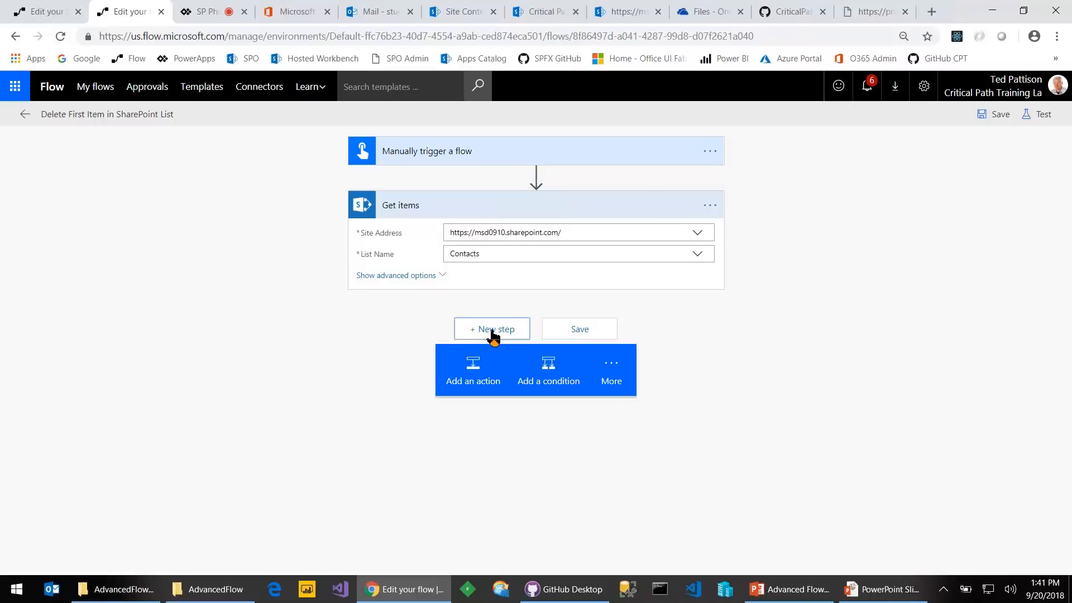
{"action": "left_click", "coordinate": [471, 380]}
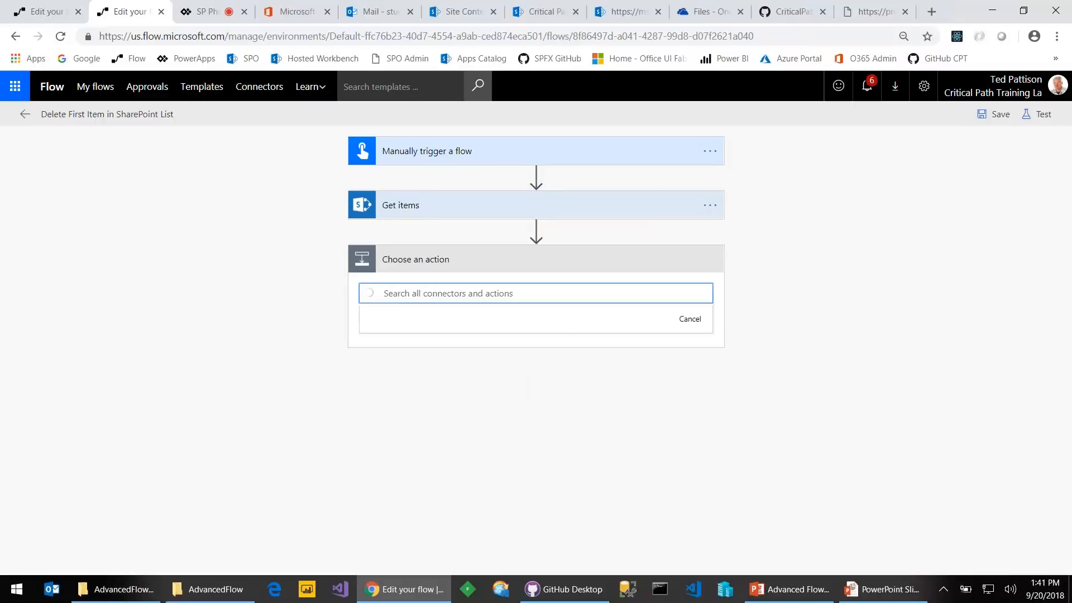
{"action": "type", "text": "delete item"}
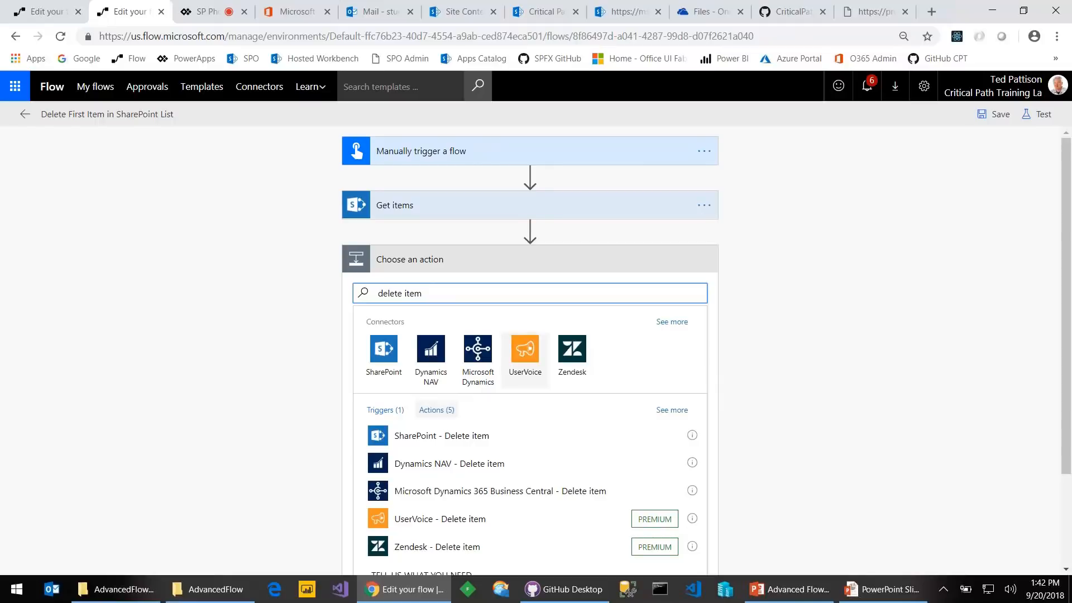
{"action": "left_click", "coordinate": [488, 435]}
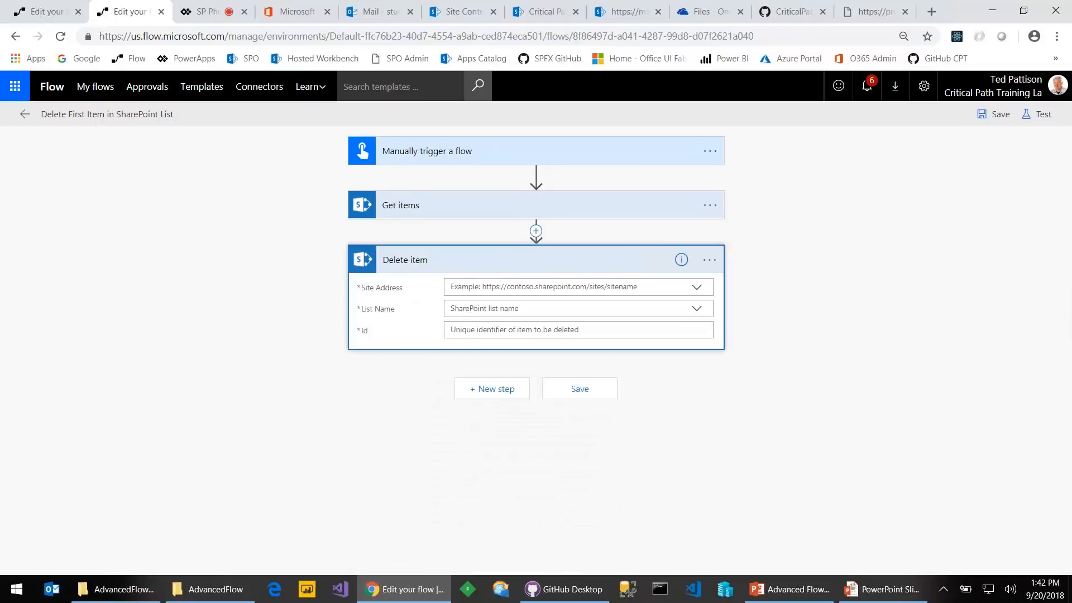
Target the Critical Path Training Labs Team Site's Contacts list, with Id set to dynamic ID
{"action": "left_click", "coordinate": [696, 287]}
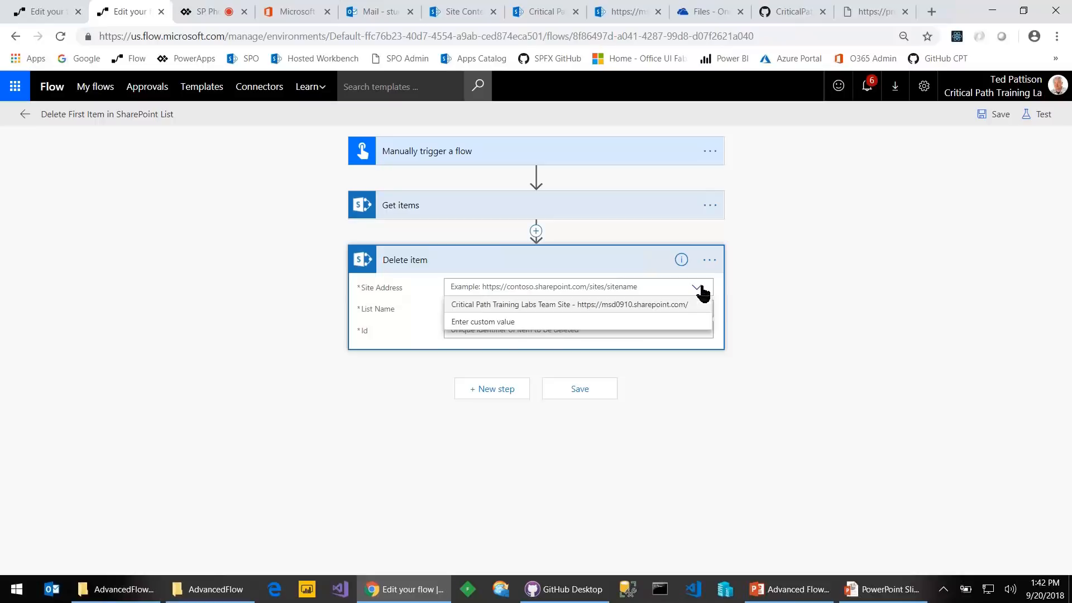
{"action": "left_click", "coordinate": [663, 306]}
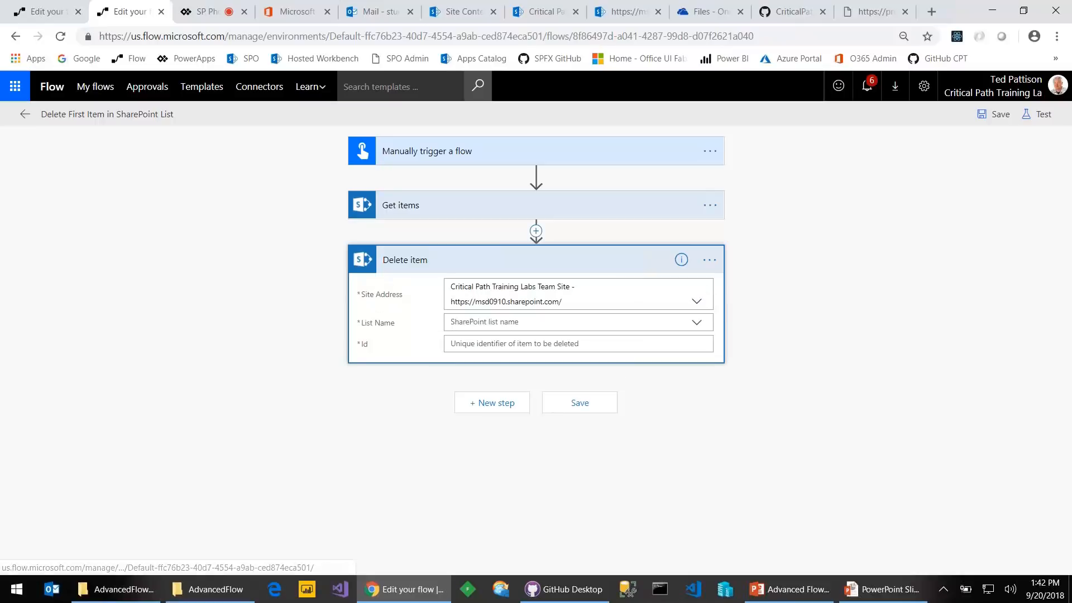
{"action": "left_click", "coordinate": [700, 325]}
{"action": "left_click", "coordinate": [517, 358]}
{"action": "type", "text": "Contacts"}
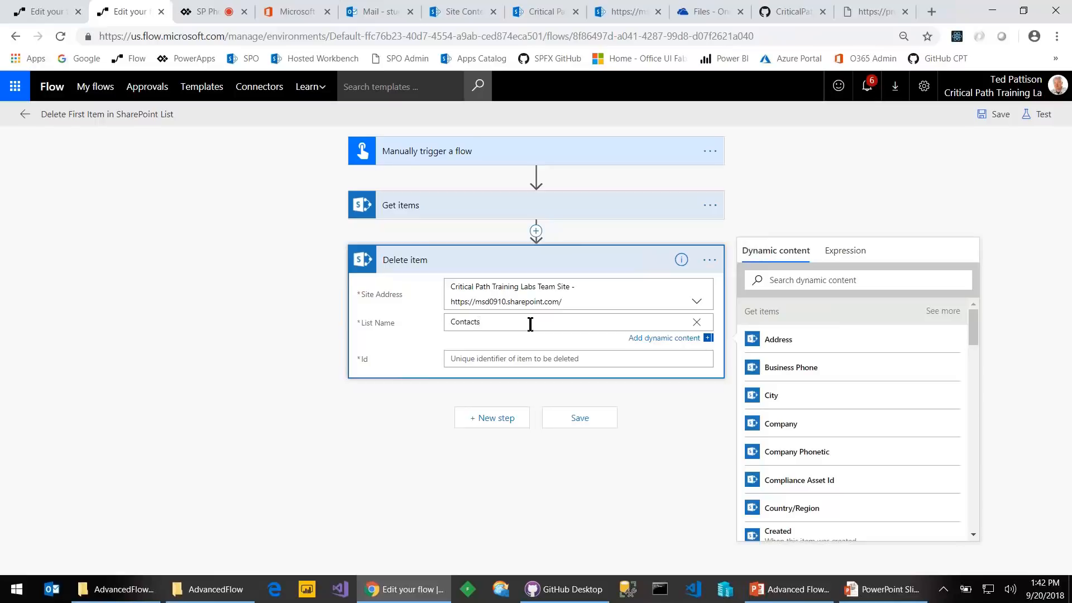
{"action": "left_click", "coordinate": [522, 337]}
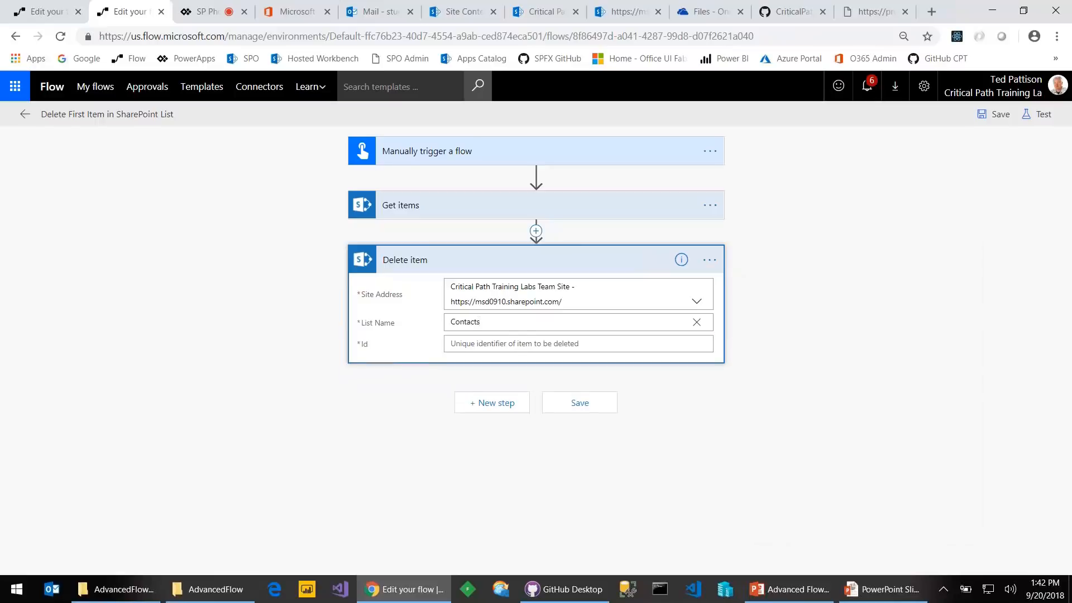
{"action": "left_click", "coordinate": [515, 341]}
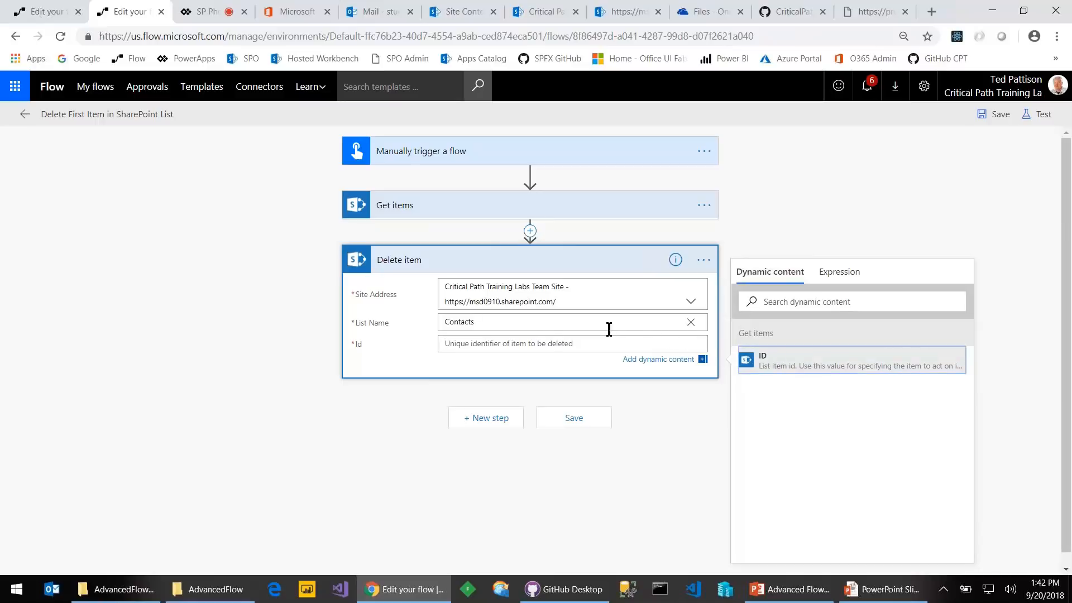
{"action": "left_click", "coordinate": [771, 363]}
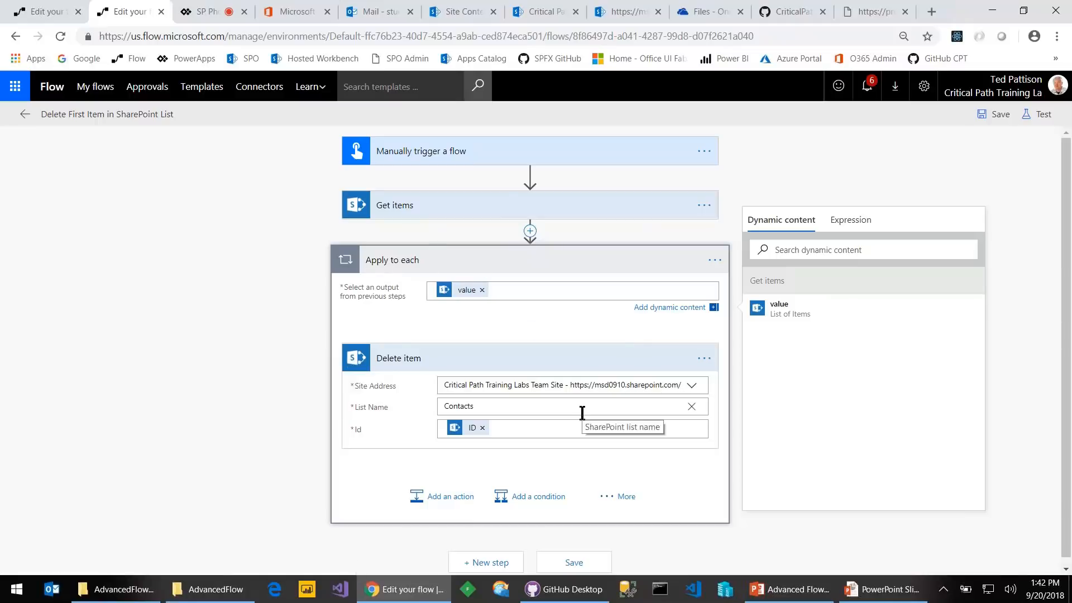
{"action": "left_click", "coordinate": [519, 14]}
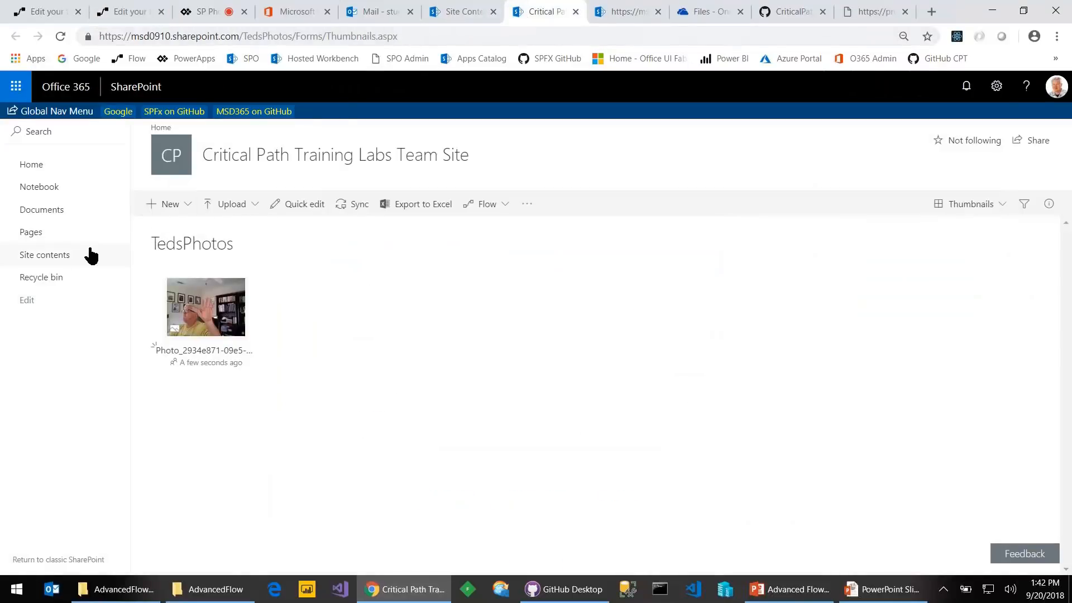
{"action": "left_click", "coordinate": [40, 257]}
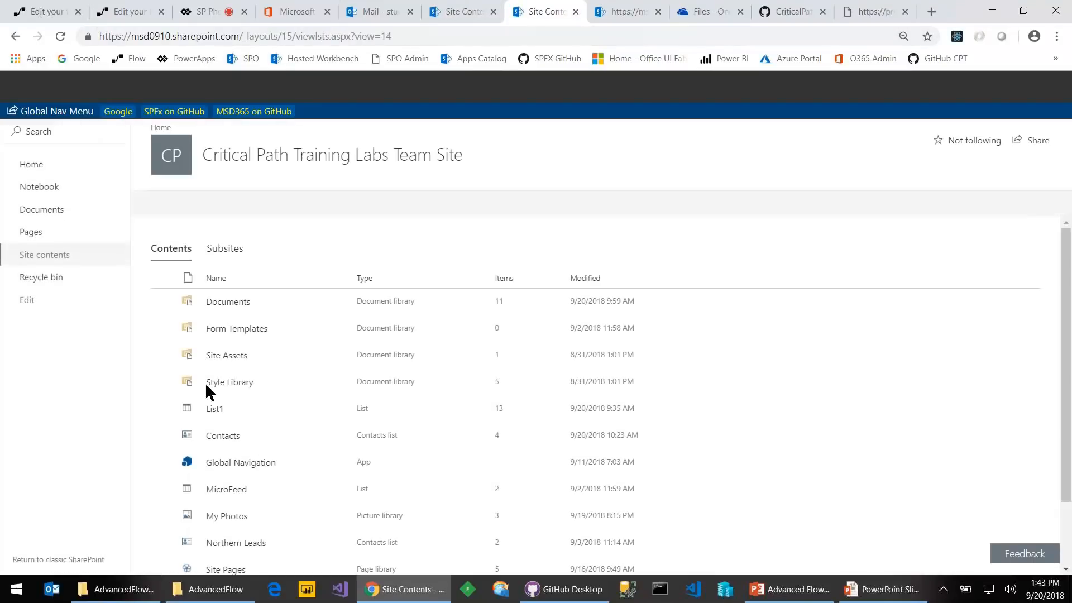
{"action": "left_click", "coordinate": [224, 437]}
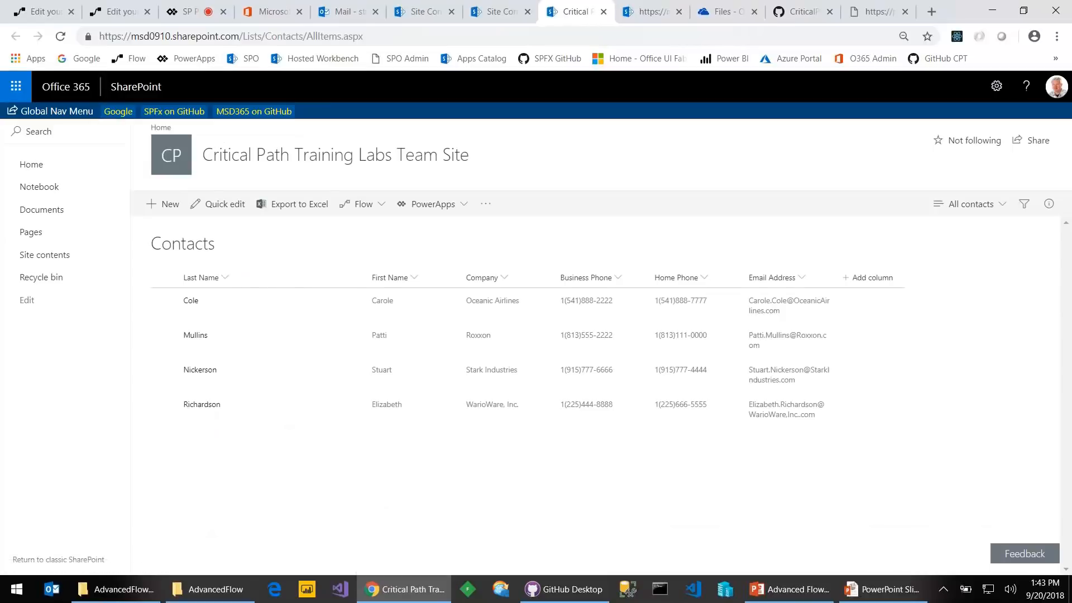
{"action": "left_click", "coordinate": [113, 16]}
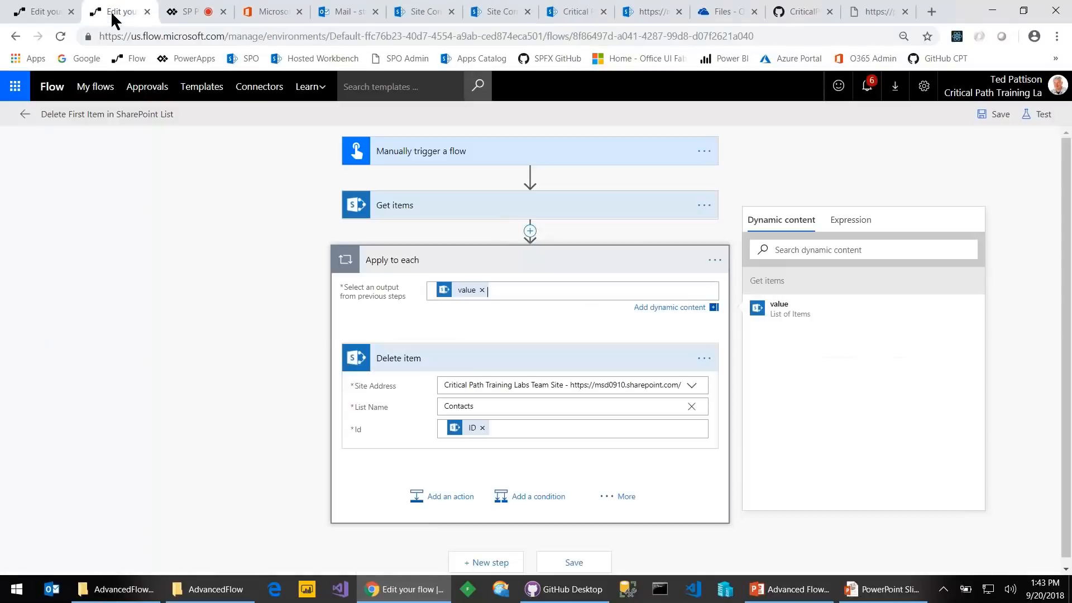
Save the flow and test-run it with a manual trigger, then switch to SharePoint
{"action": "left_click", "coordinate": [991, 117]}
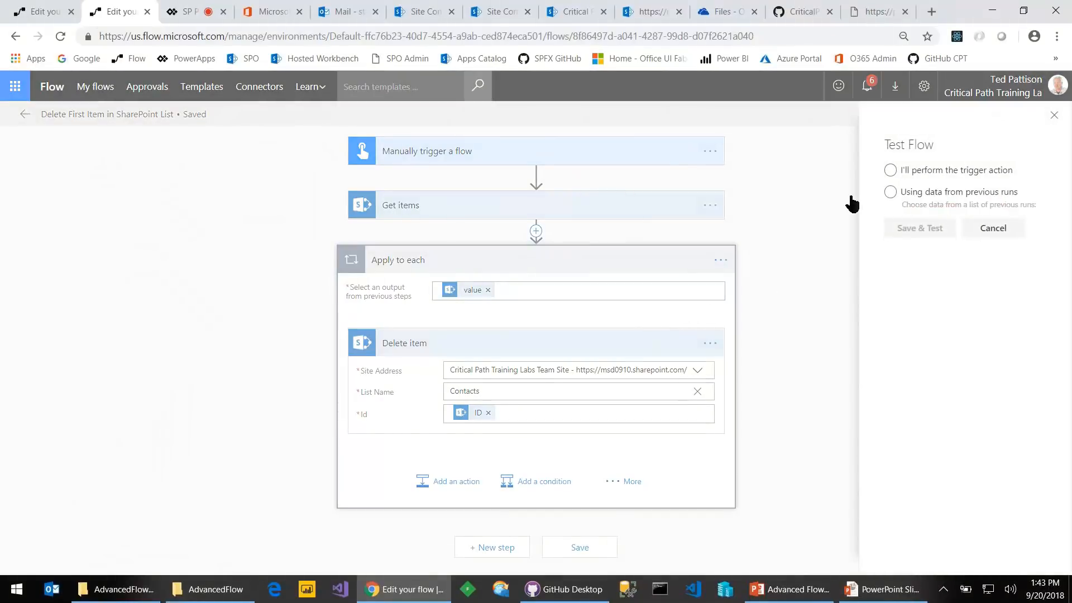
{"action": "left_click", "coordinate": [891, 171]}
{"action": "left_click", "coordinate": [914, 236]}
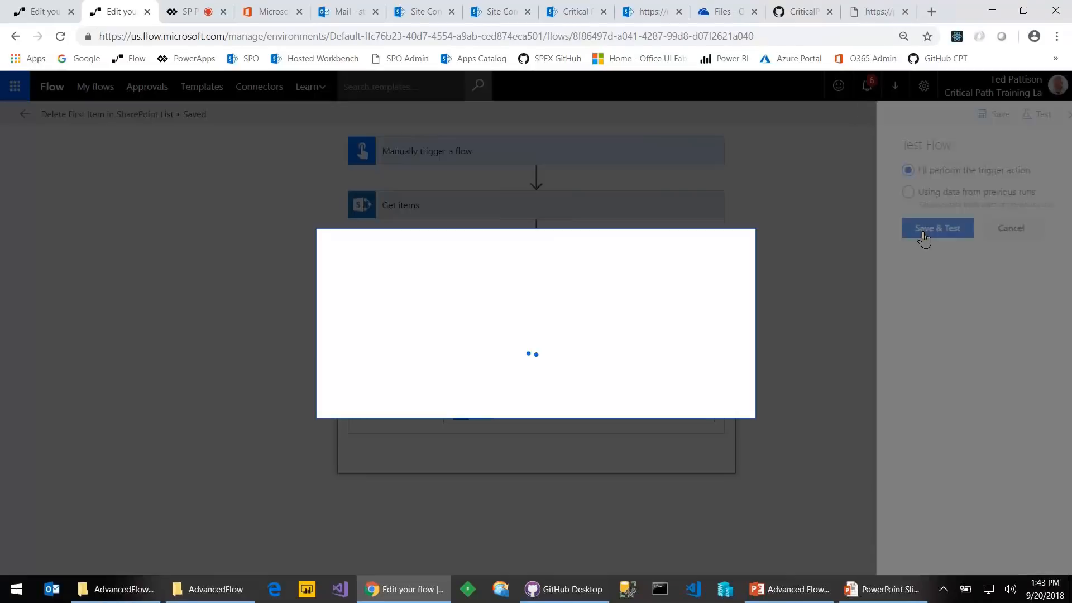
{"action": "left_click", "coordinate": [614, 390]}
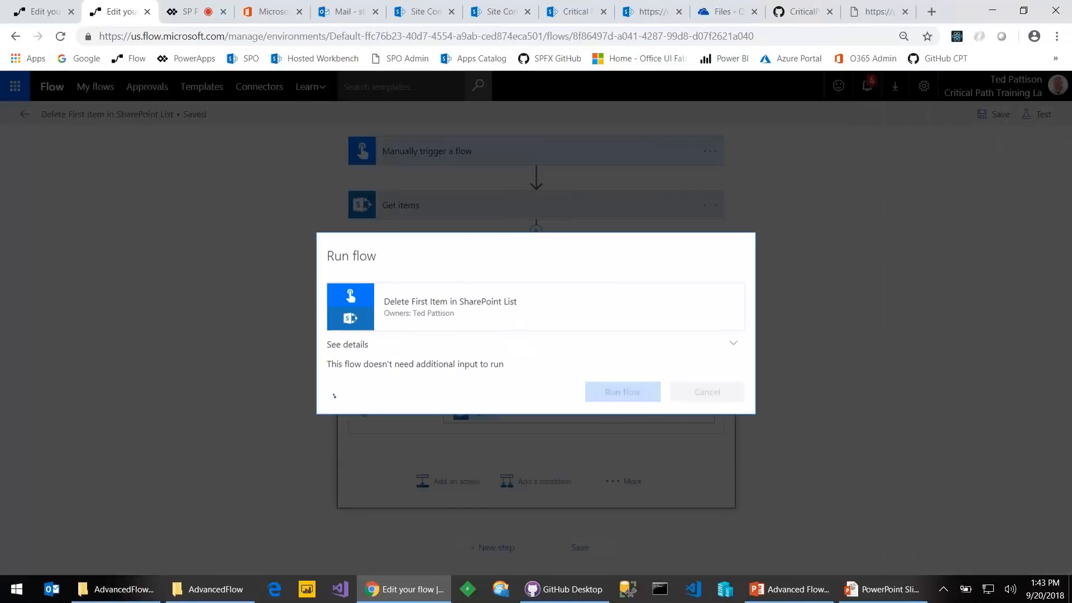
{"action": "left_click", "coordinate": [704, 393]}
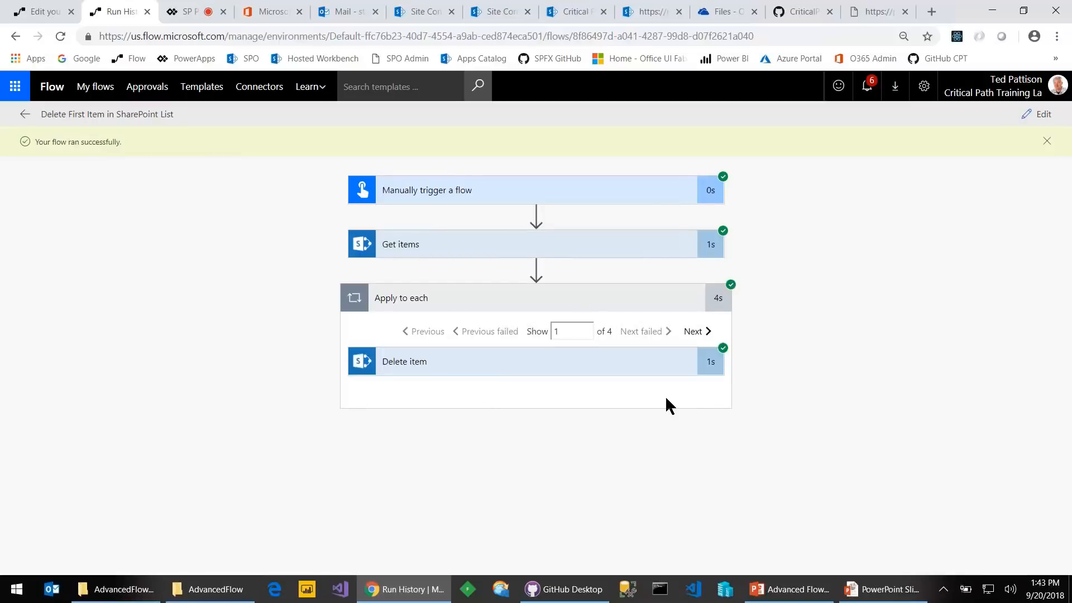
{"action": "left_click", "coordinate": [645, 14]}
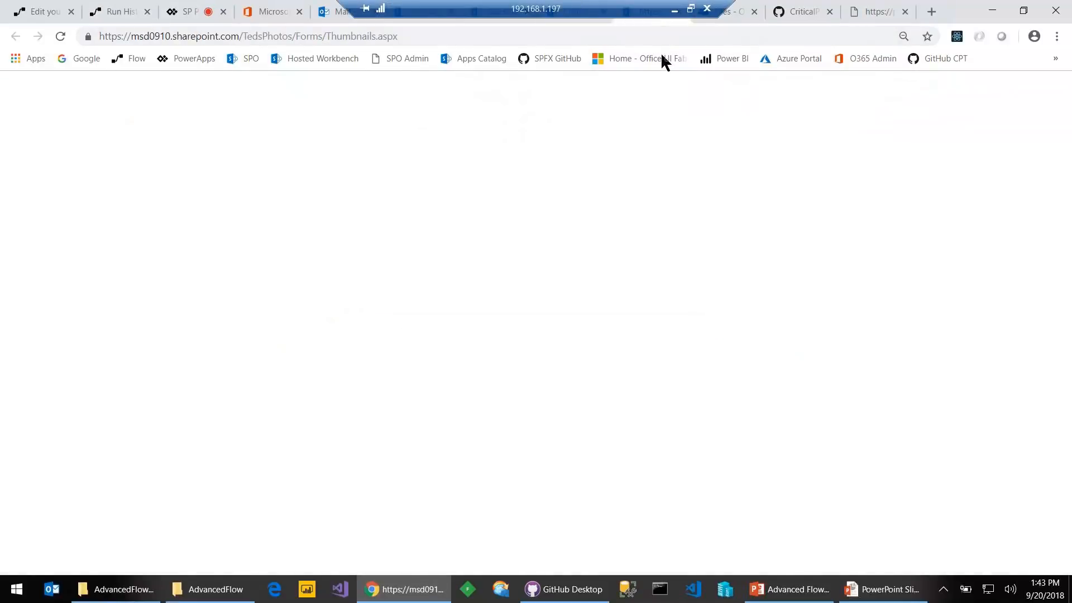
Reload the Contacts list to confirm it is now empty, then return to the slideshow
{"action": "left_click", "coordinate": [668, 36]}
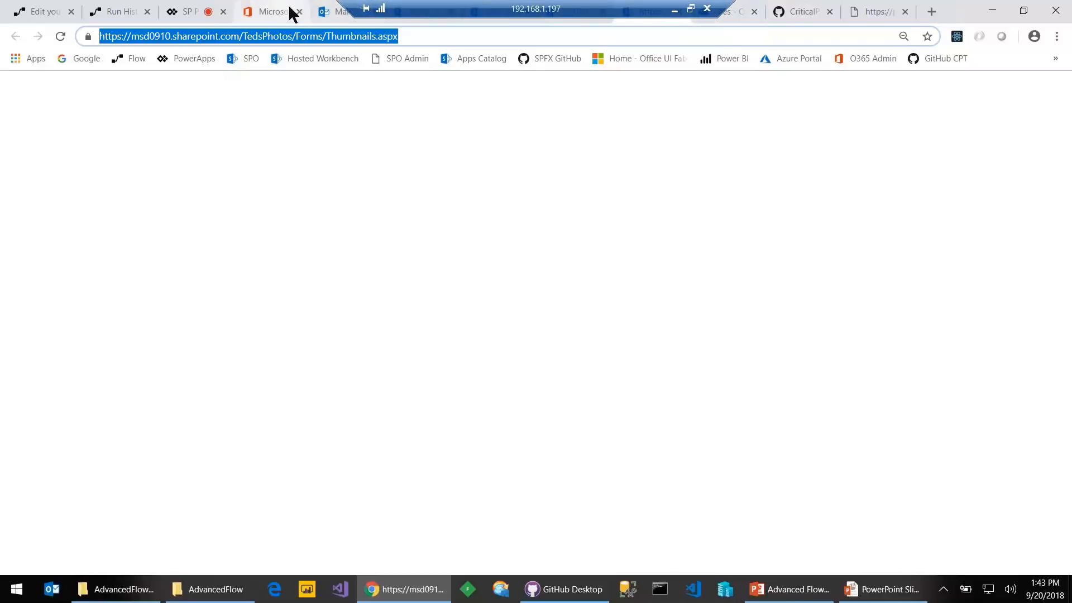
{"action": "left_click_drag", "start_coordinate": [960, 16], "coordinate": [949, 79]}
{"action": "left_click", "coordinate": [595, 74]}
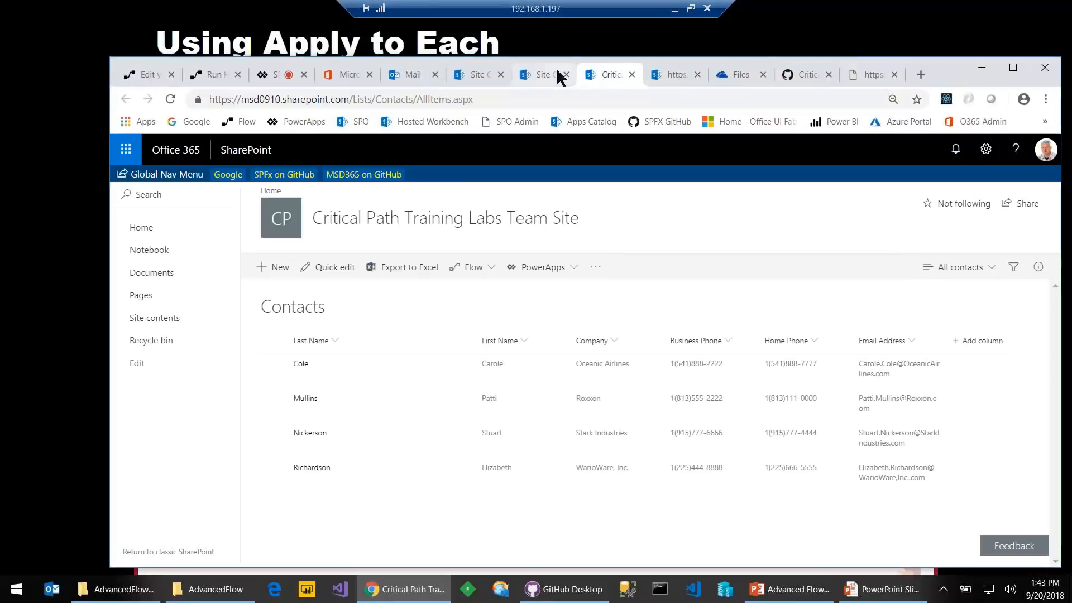
{"action": "left_click", "coordinate": [170, 99]}
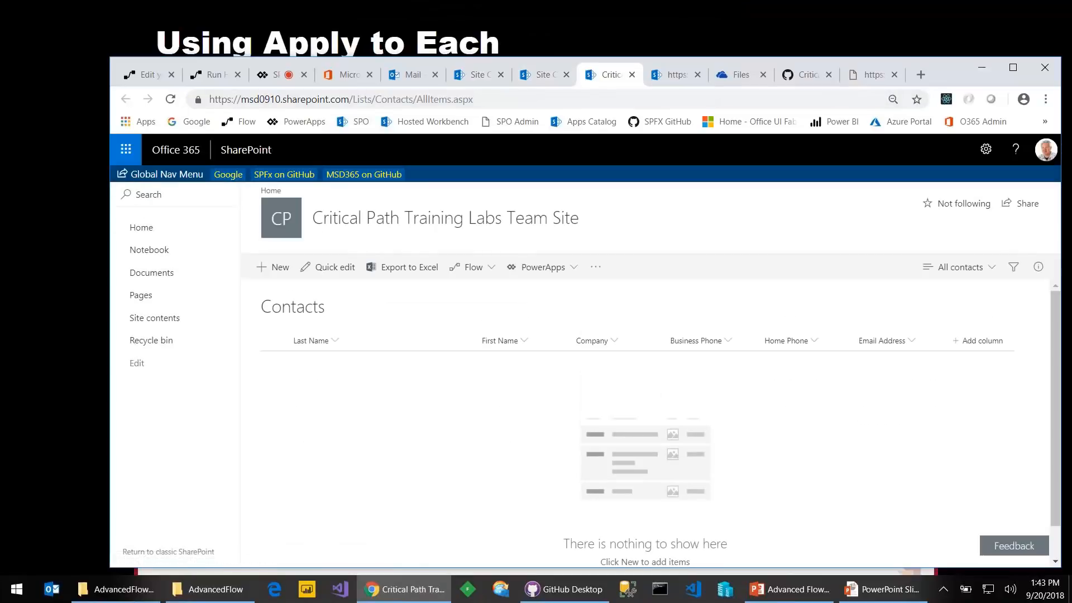
{"action": "left_click", "coordinate": [468, 18]}
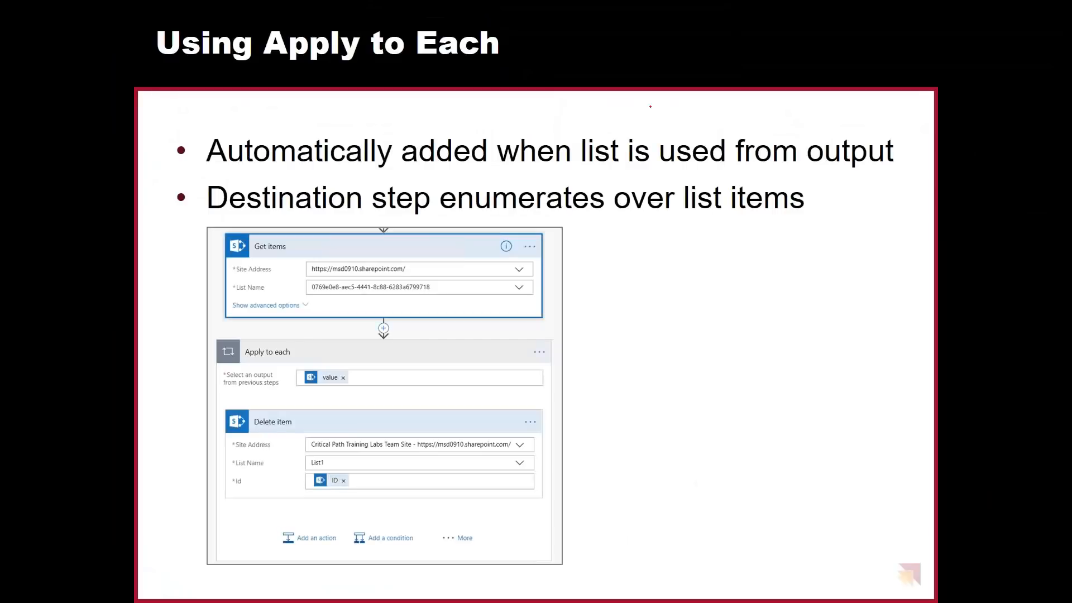
Advance to the 'Retrieving List Items' slide and switch back to the browser
{"action": "key", "text": "Right"}
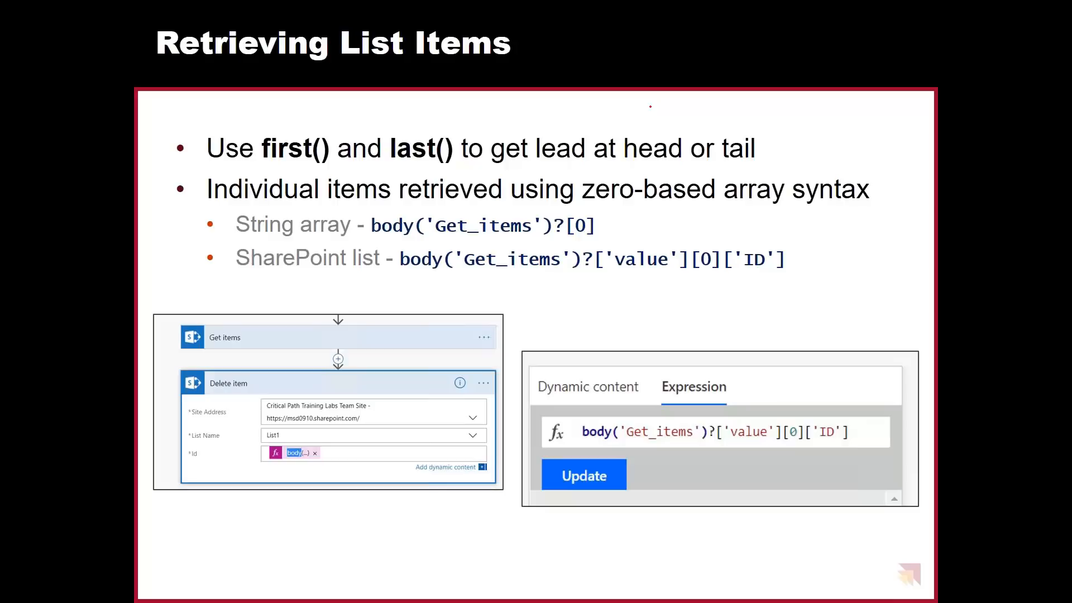
{"action": "key", "text": "alt+Tab"}
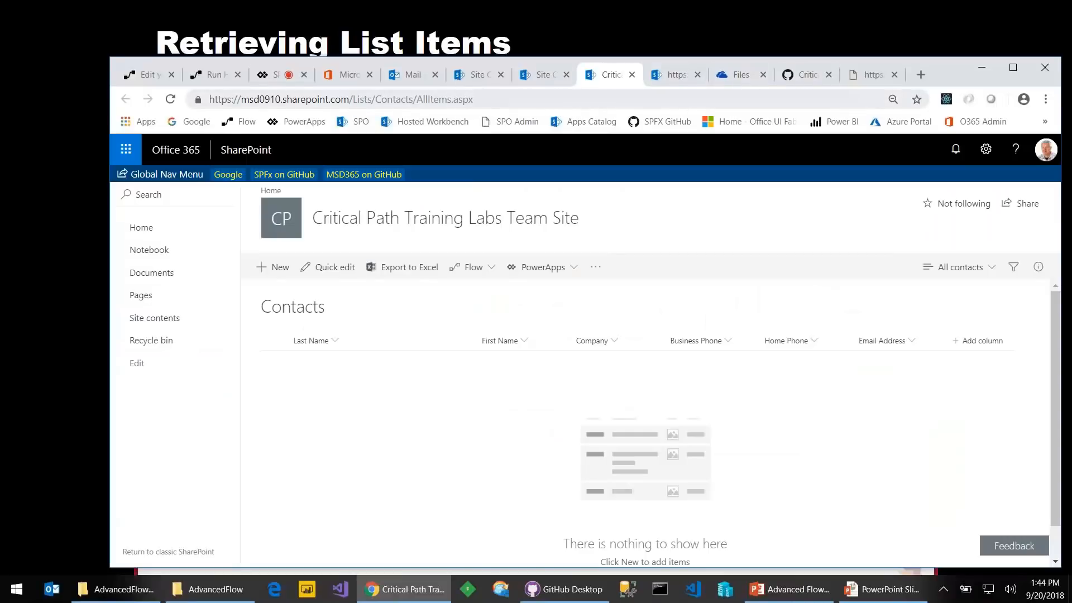
Open the flow from its run history for editing and review Get items' Filter Query option
{"action": "left_click", "coordinate": [207, 75]}
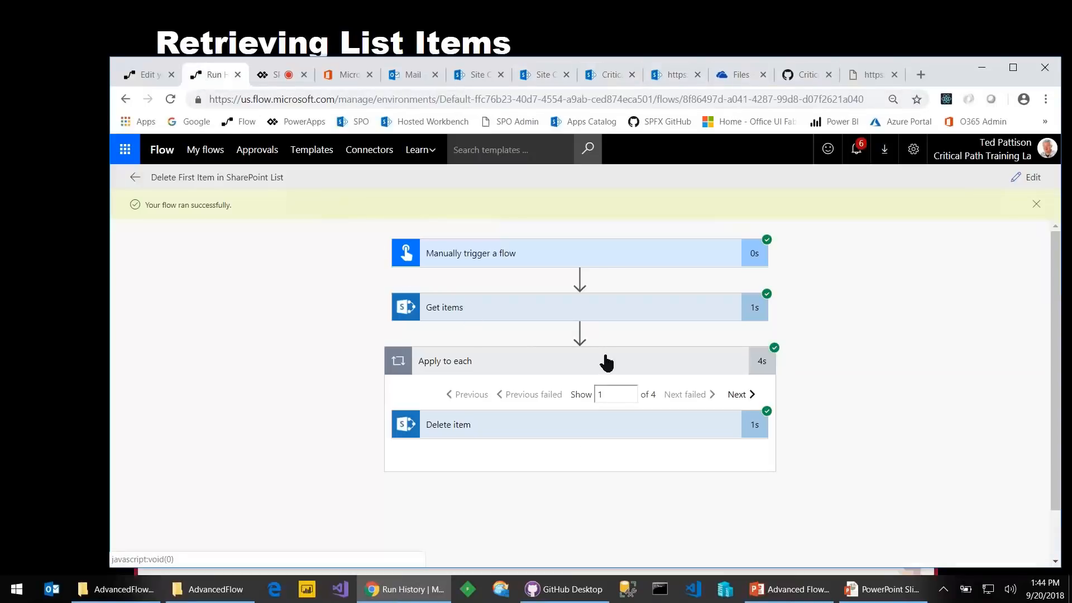
{"action": "left_click", "coordinate": [1029, 177]}
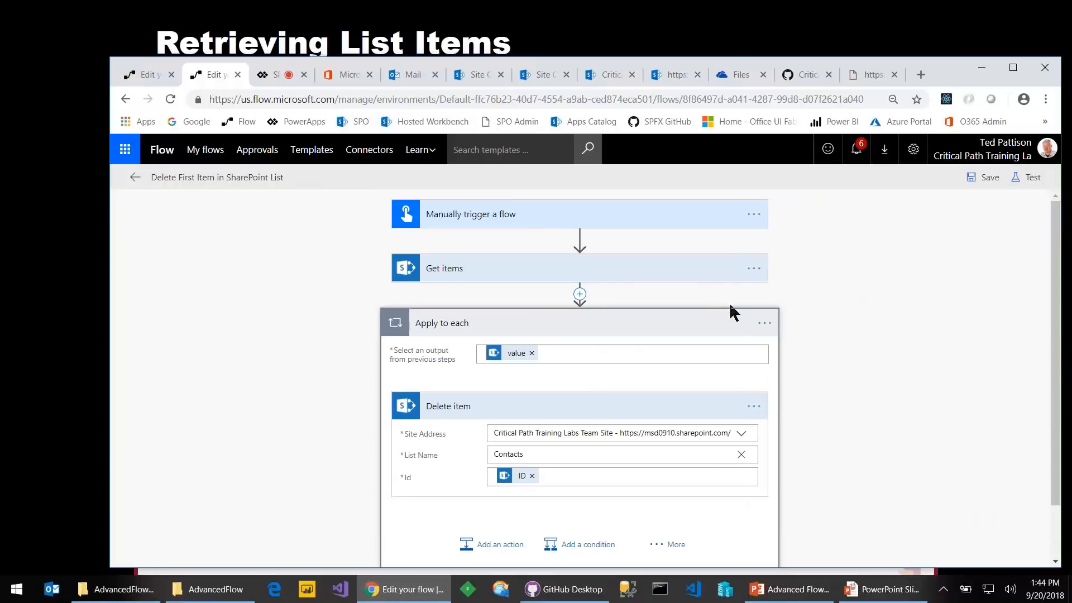
{"action": "left_click", "coordinate": [468, 271]}
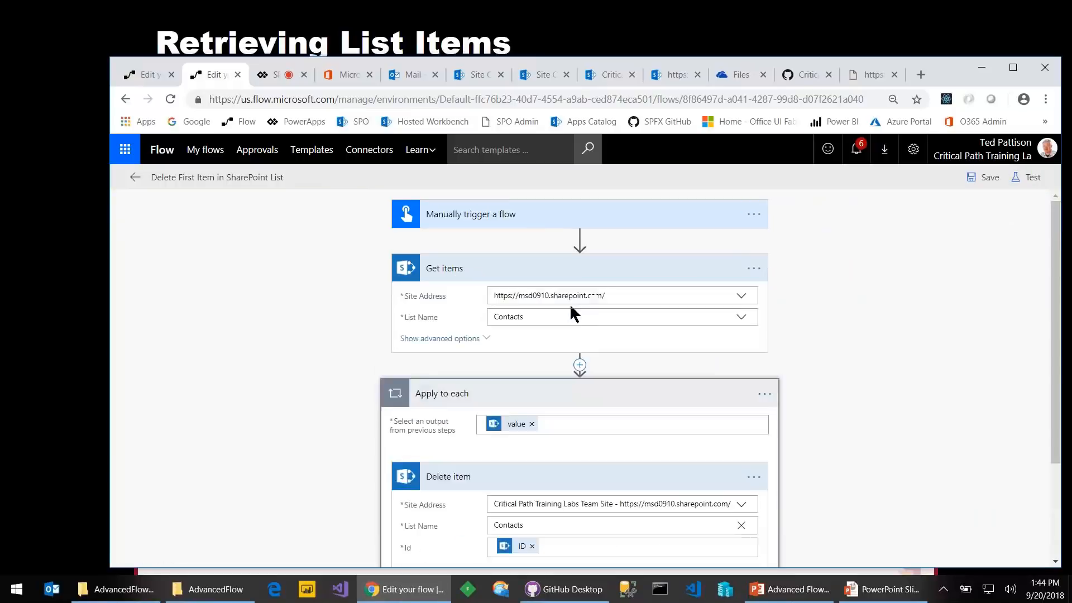
{"action": "left_click", "coordinate": [444, 339]}
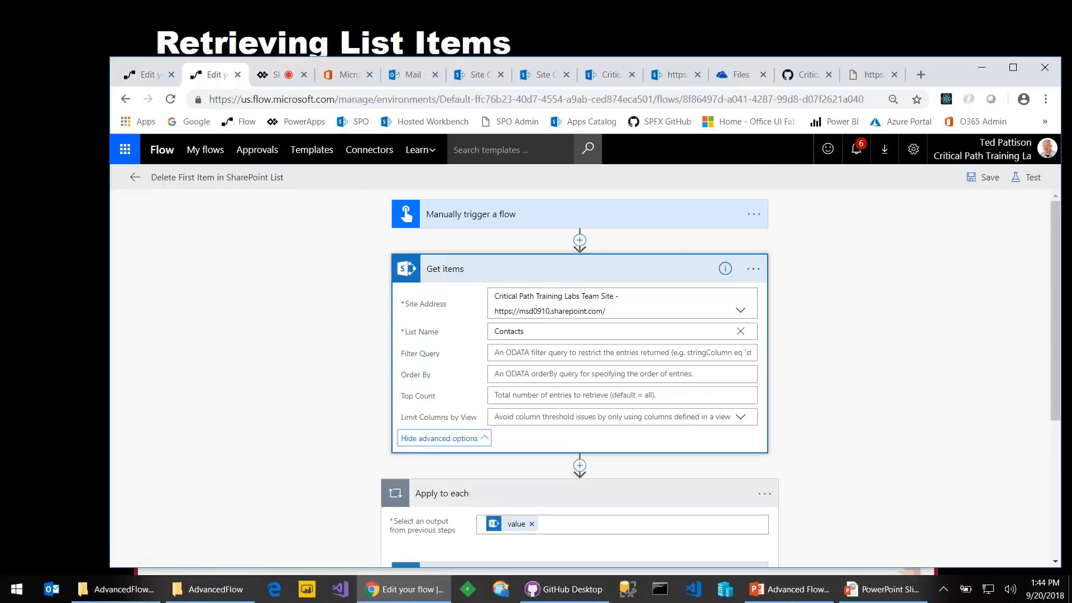
{"action": "left_click", "coordinate": [520, 353]}
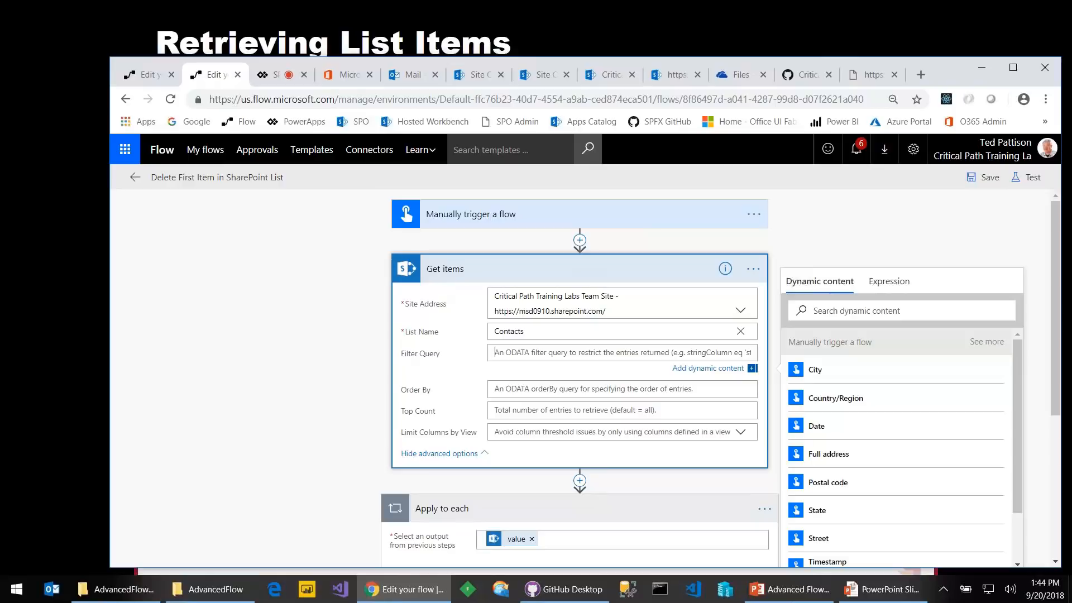
{"action": "left_click", "coordinate": [540, 257]}
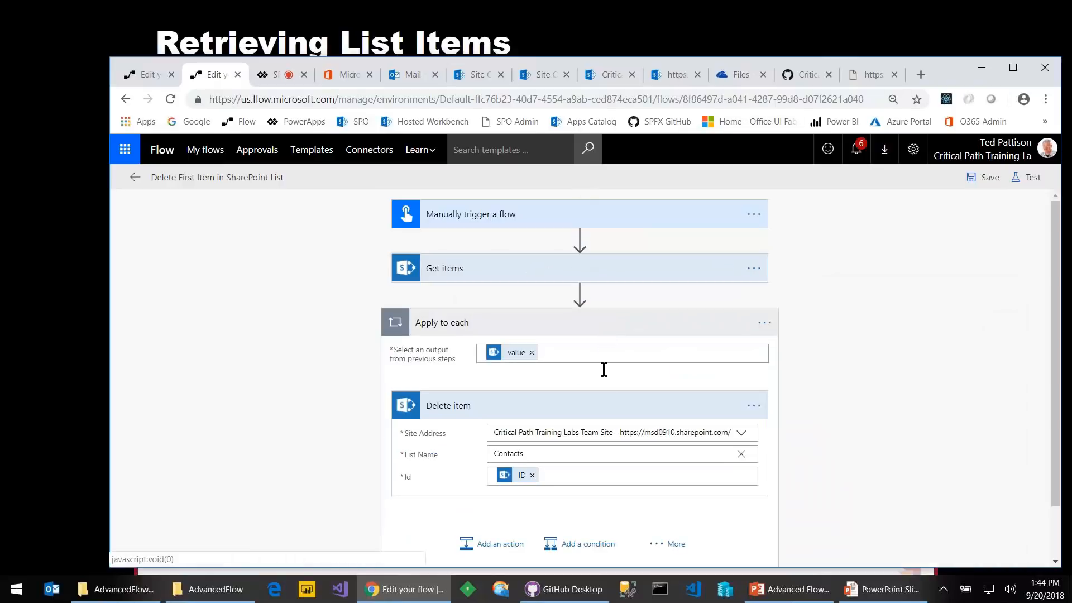
Delete the Apply to each loop from the flow
{"action": "left_click", "coordinate": [764, 323]}
{"action": "left_click", "coordinate": [809, 401]}
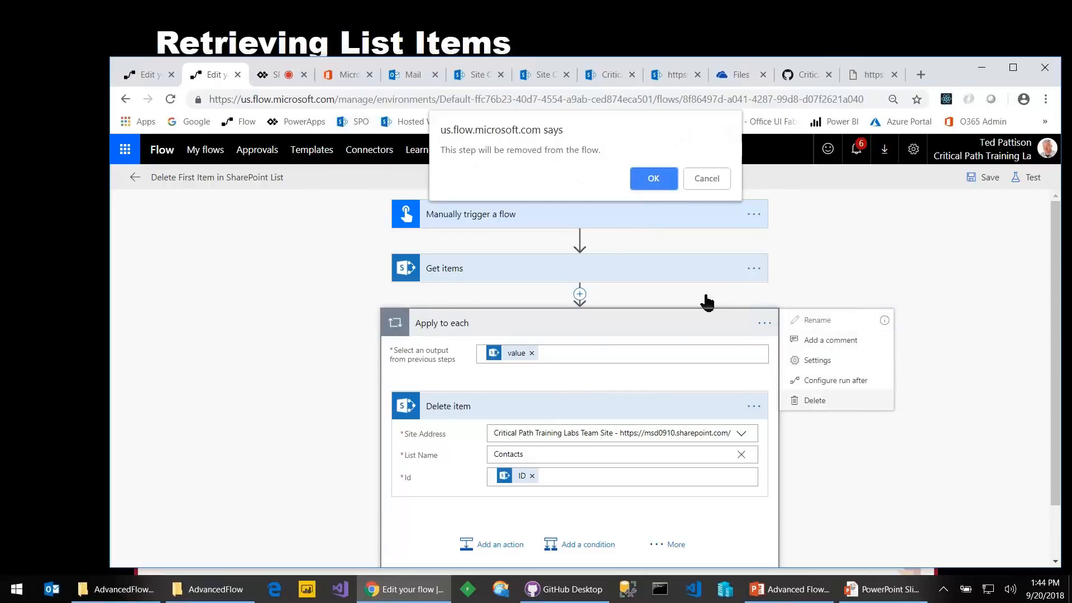
{"action": "left_click", "coordinate": [647, 179]}
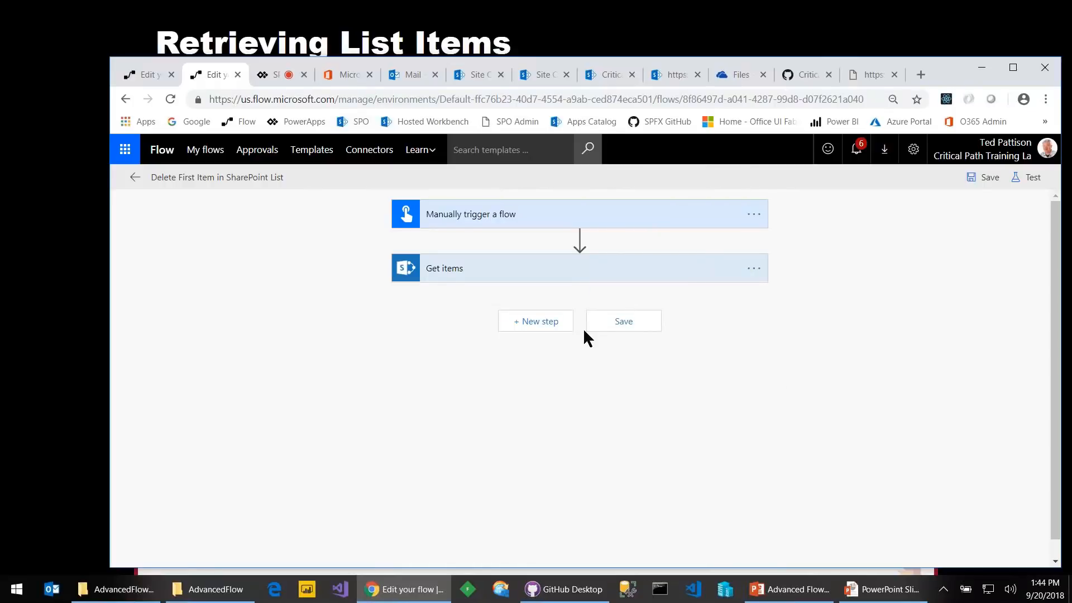
Add a SharePoint 'Delete item' action directly after Get items
{"action": "left_click", "coordinate": [544, 324]}
{"action": "left_click", "coordinate": [507, 363]}
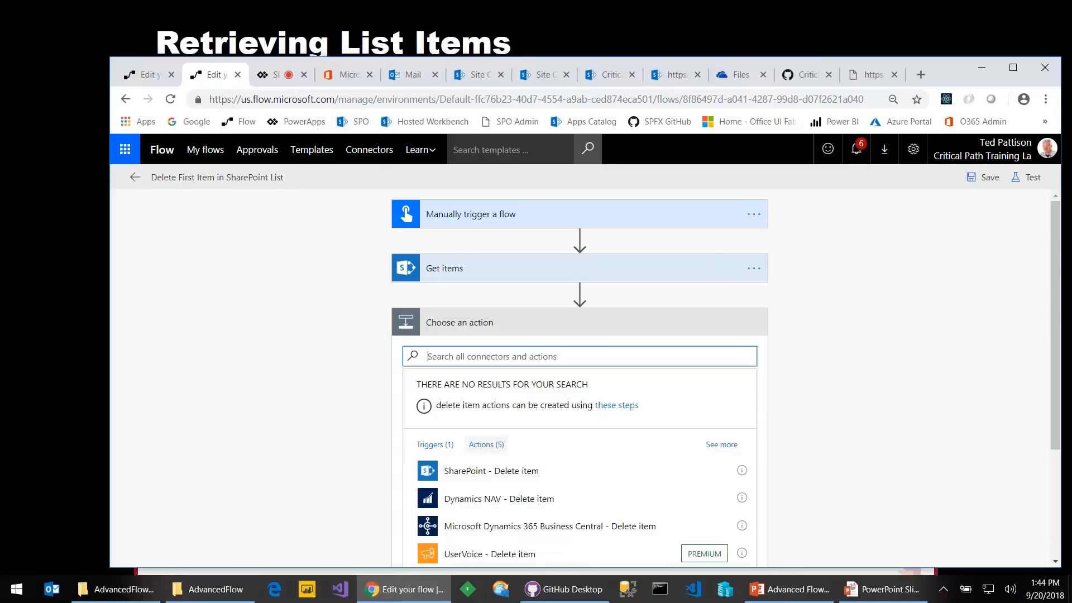
{"action": "type", "text": "de"}
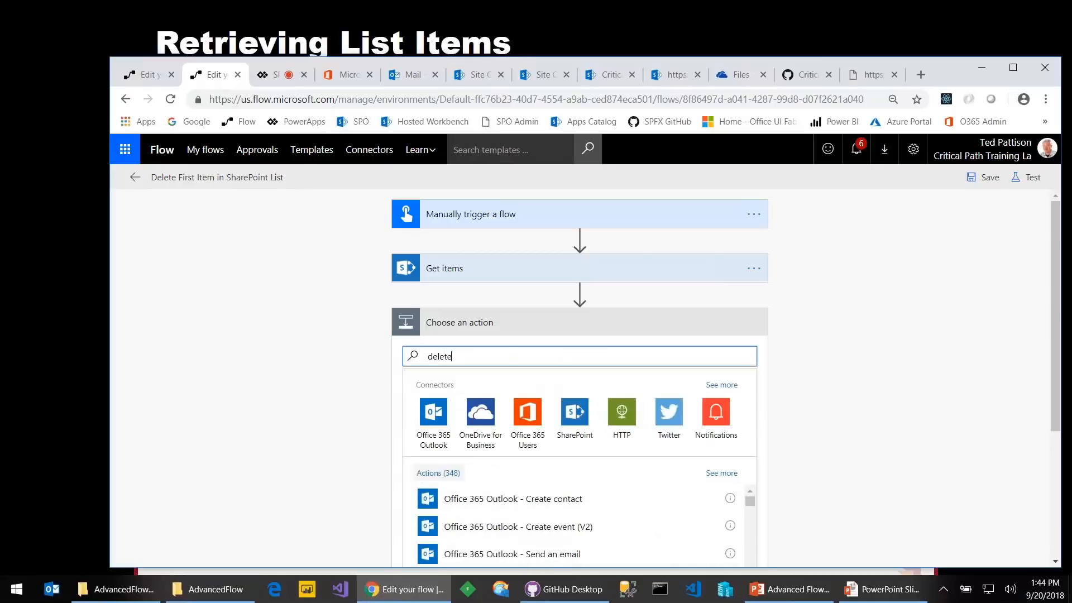
{"action": "type", "text": "lete"}
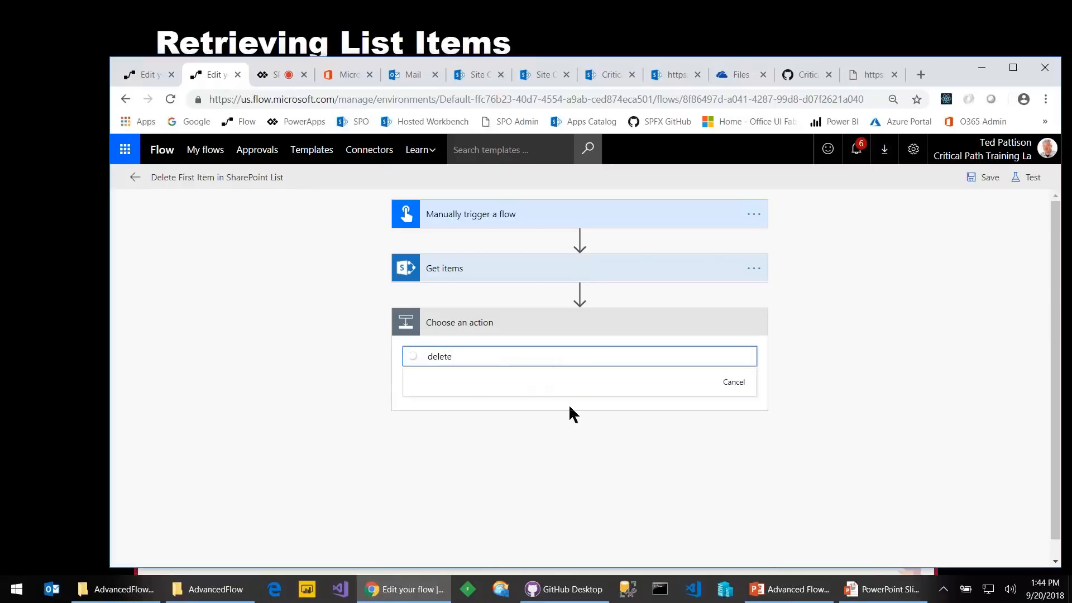
{"action": "type", "text": " item"}
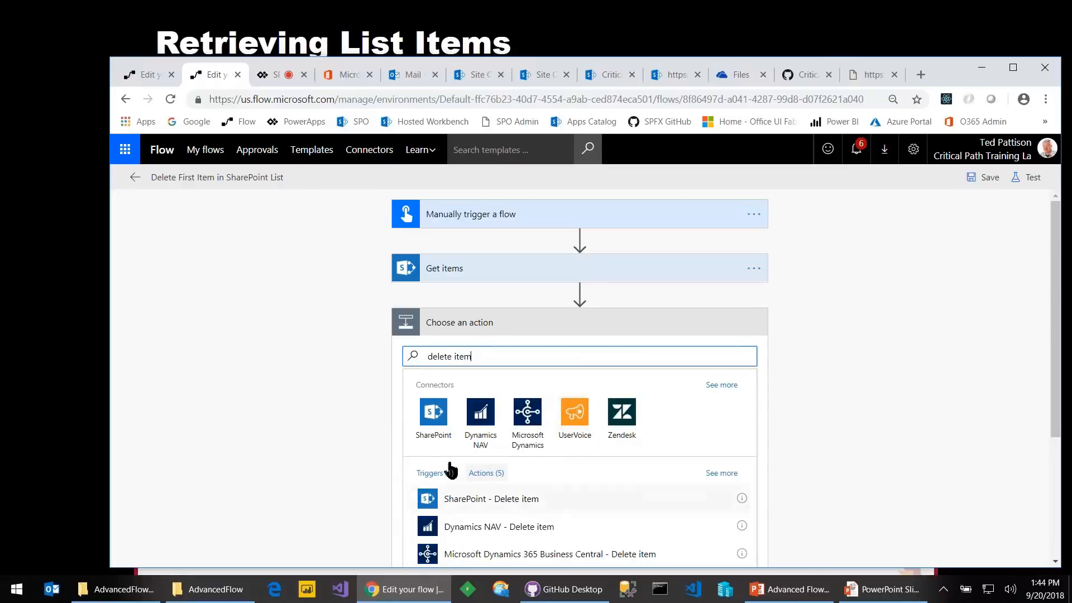
{"action": "left_click", "coordinate": [491, 498]}
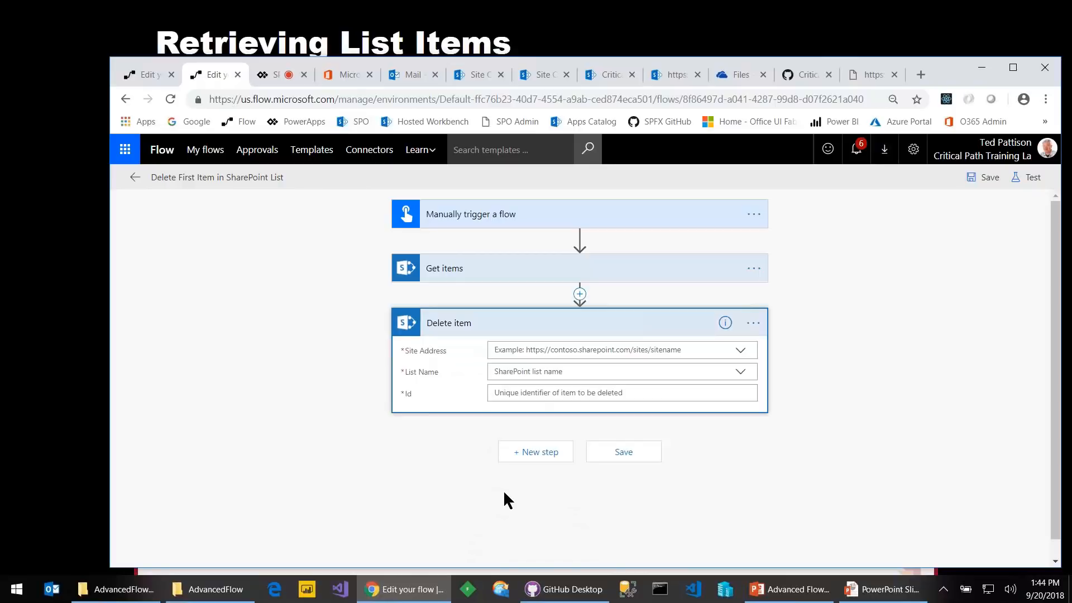
Set Delete item to the Critical Path Training Labs Team Site and custom list 'Contacts'
{"action": "left_click", "coordinate": [741, 350]}
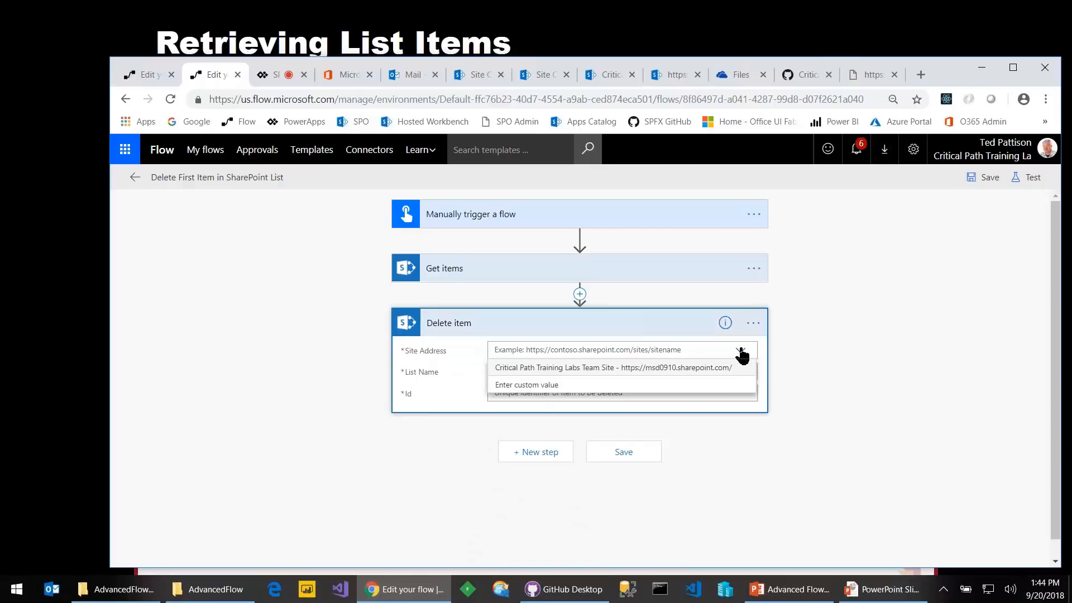
{"action": "left_click", "coordinate": [691, 368]}
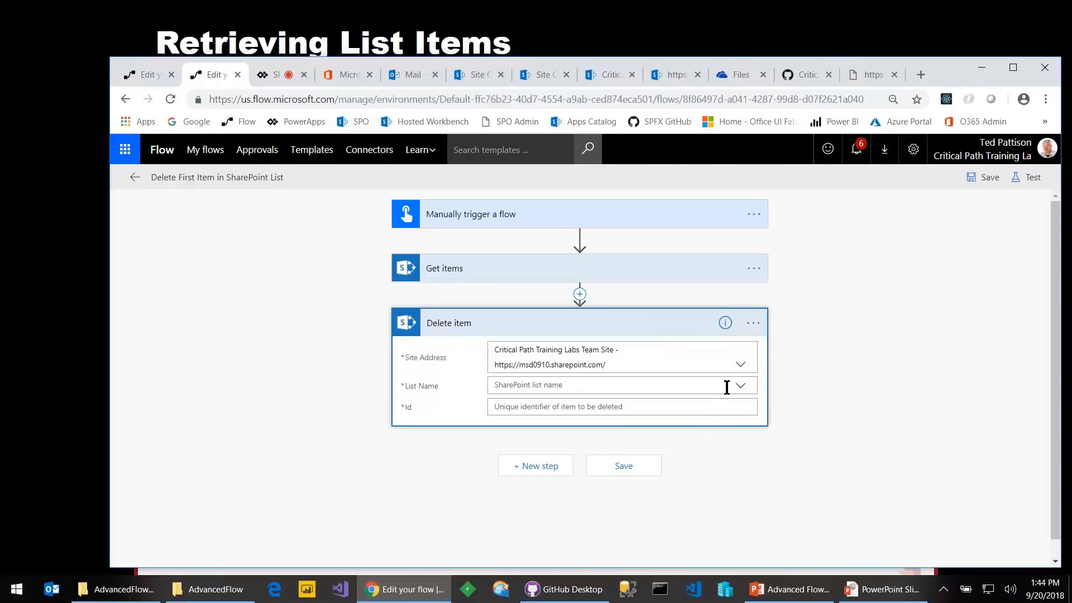
{"action": "left_click", "coordinate": [744, 390]}
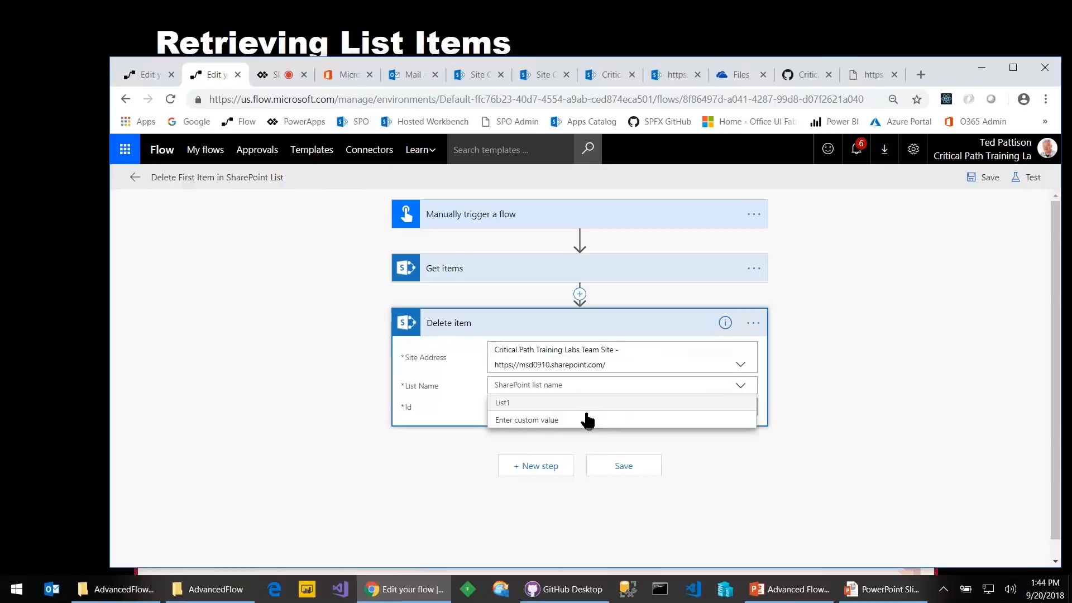
{"action": "left_click", "coordinate": [577, 423]}
{"action": "type", "text": "Contacts"}
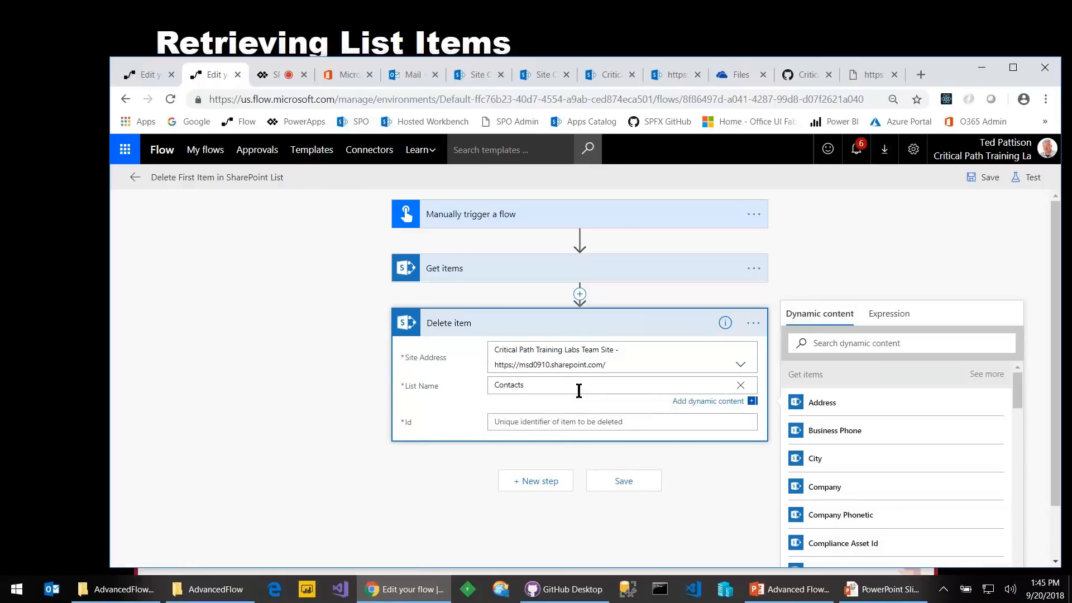
{"action": "left_click", "coordinate": [569, 423]}
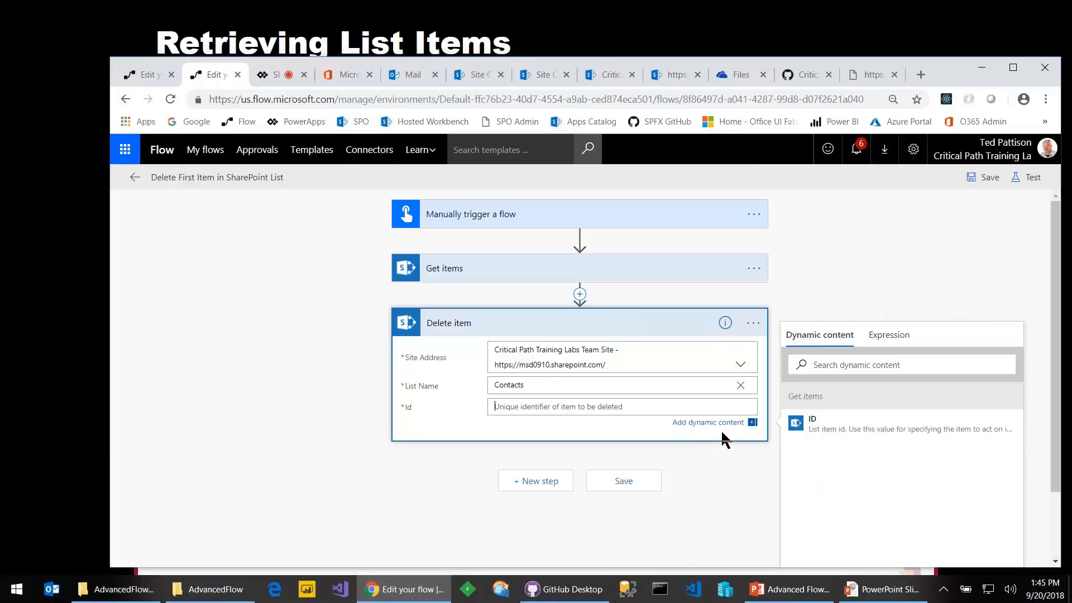
Switch back to the 'Retrieving List Items' slide show
{"action": "key", "text": "alt+Tab"}
{"action": "key", "text": "Tab"}
{"action": "key", "text": "shift+Tab"}
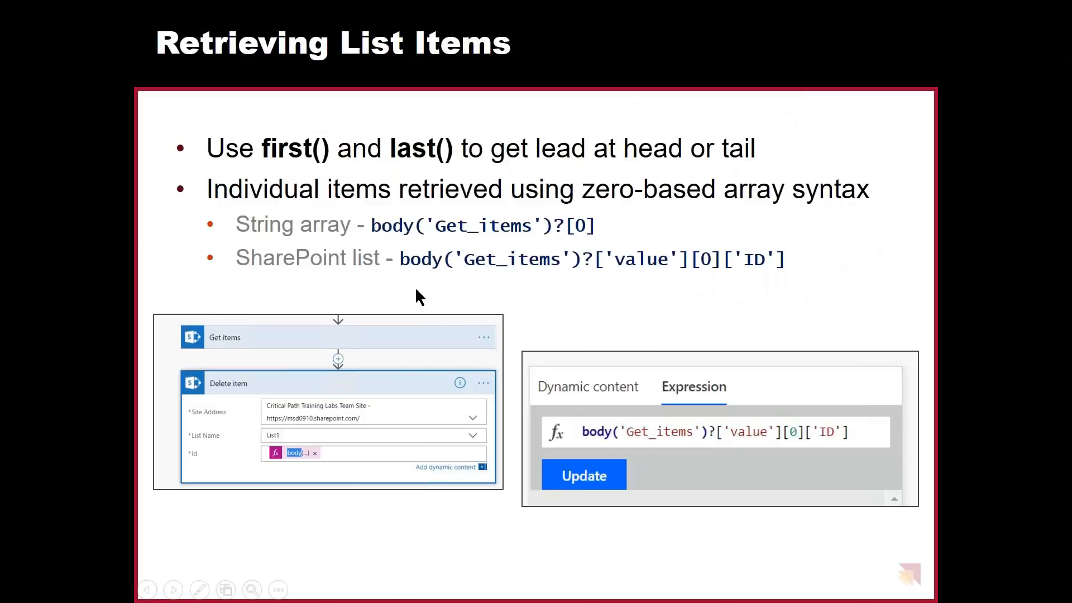
Underline body('Get_items'), erase it, then underline [0] and ['ID'] in red ink on the slide
{"action": "mouse_move", "coordinate": [399, 276]}
{"action": "left_mouse_down"}
{"action": "mouse_move", "coordinate": [517, 285]}
{"action": "mouse_move", "coordinate": [674, 276]}
{"action": "left_mouse_up"}
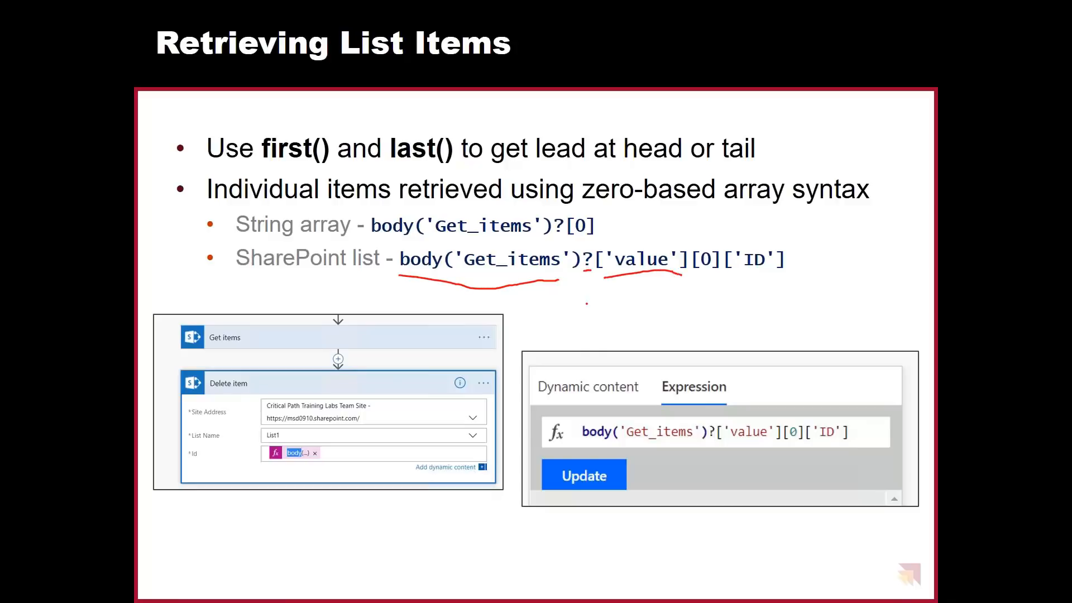
{"action": "key", "text": "e"}
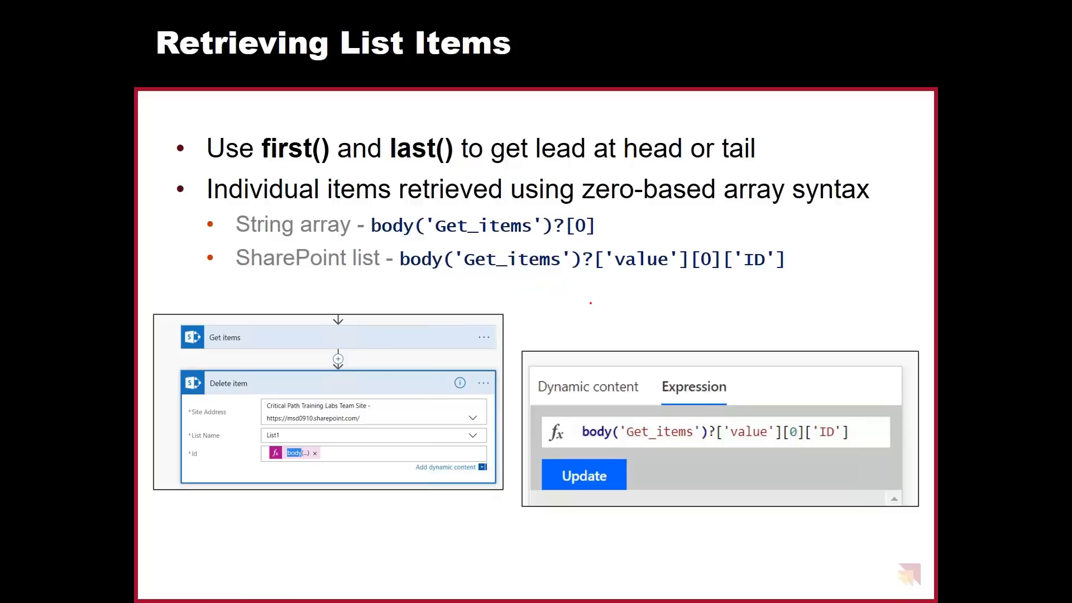
{"action": "left_click_drag", "start_coordinate": [699, 275], "coordinate": [726, 277]}
{"action": "left_click_drag", "start_coordinate": [727, 274], "coordinate": [785, 273]}
{"action": "key", "text": "alt+Tab"}
{"action": "key", "text": "alt+Tab"}
{"action": "key", "text": "alt+Tab"}
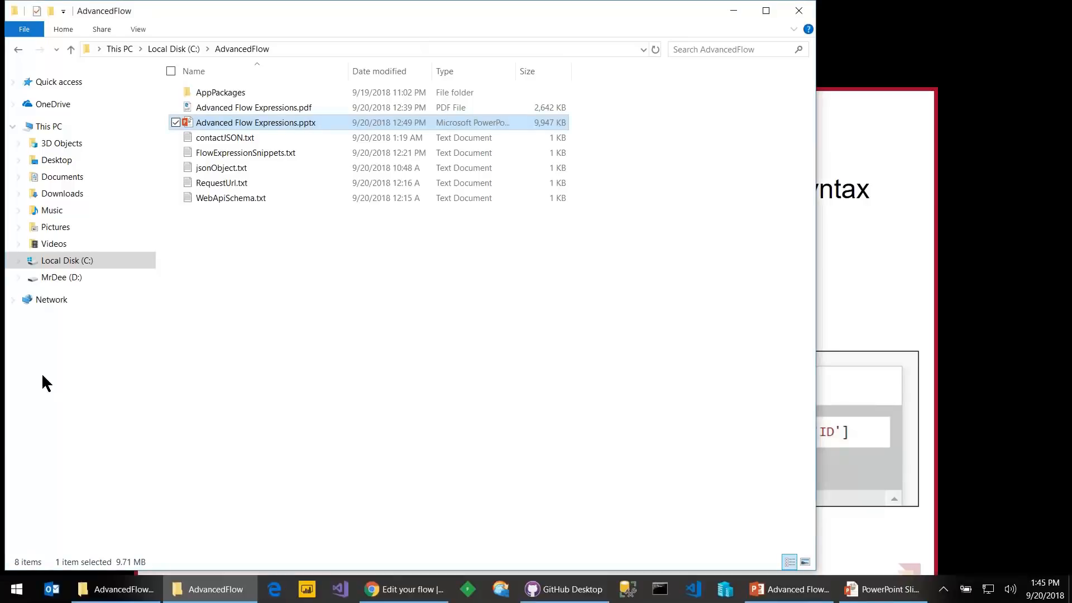
Open FlowExpressionSnippets.txt in Notepad, then underline body('Get_items')?['value'] on the slide
{"action": "double_click", "coordinate": [234, 152]}
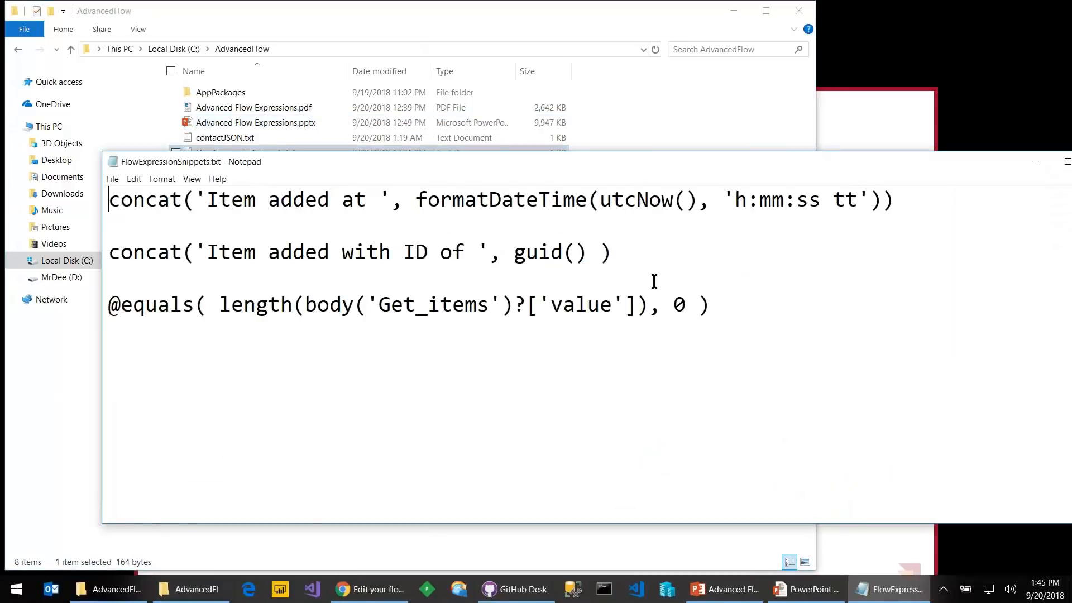
{"action": "left_click_drag", "start_coordinate": [347, 161], "coordinate": [351, 232]}
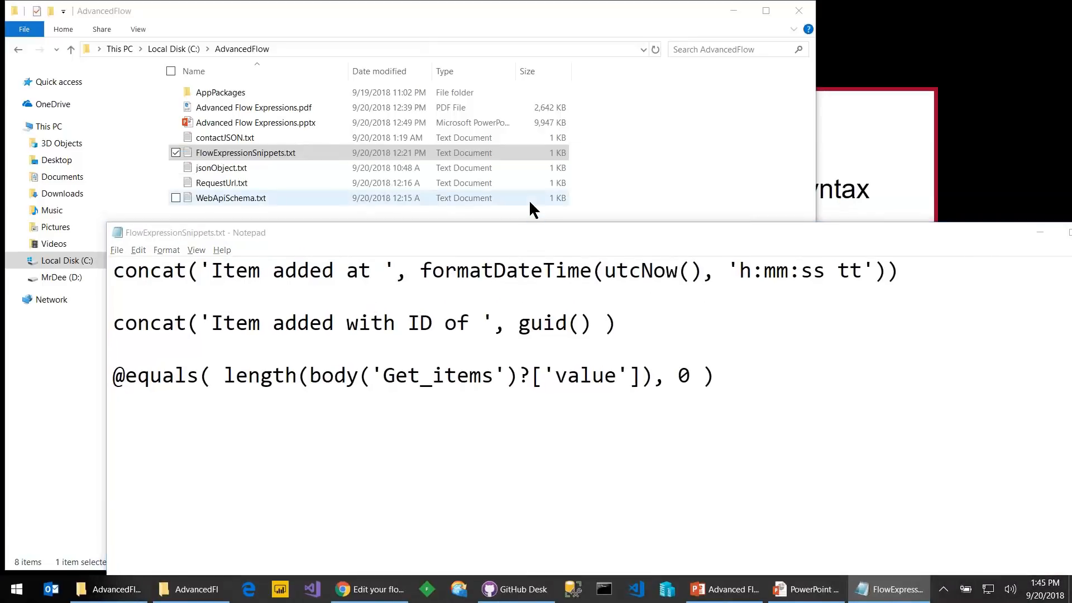
{"action": "key", "text": "alt+Tab"}
{"action": "key", "text": "alt+Tab"}
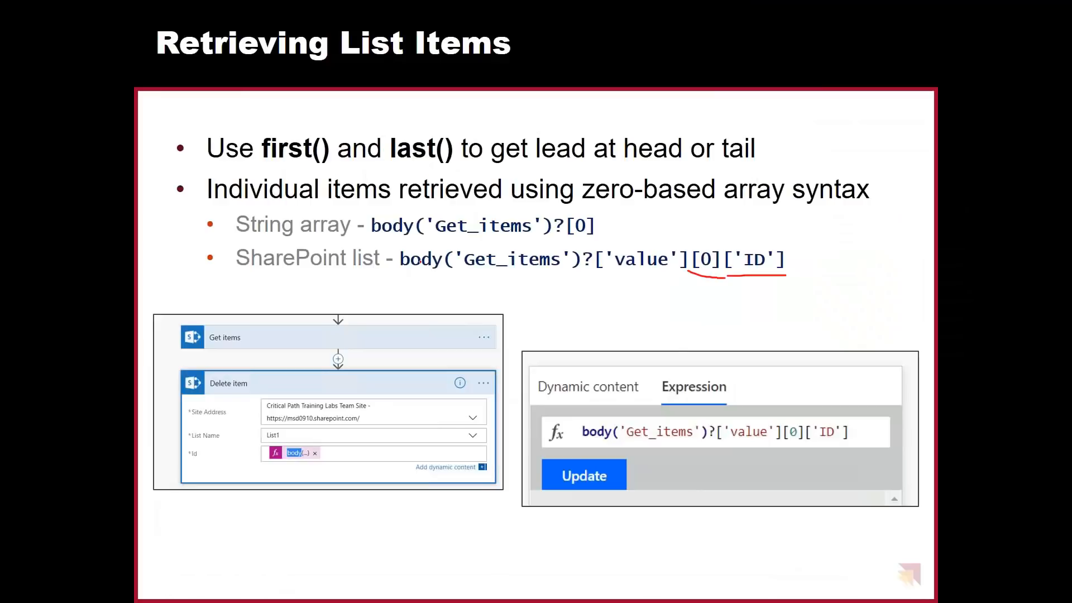
{"action": "left_click_drag", "start_coordinate": [409, 272], "coordinate": [673, 283]}
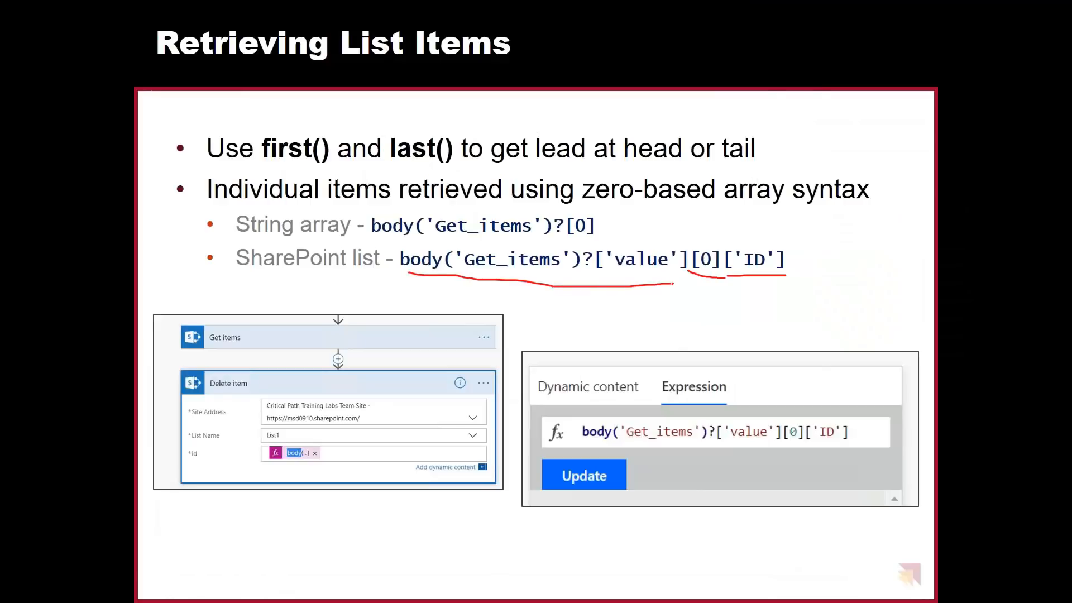
{"action": "key", "text": "alt+Tab"}
{"action": "key", "text": "alt+Tab"}
{"action": "key", "text": "Tab"}
{"action": "key", "text": "Tab"}
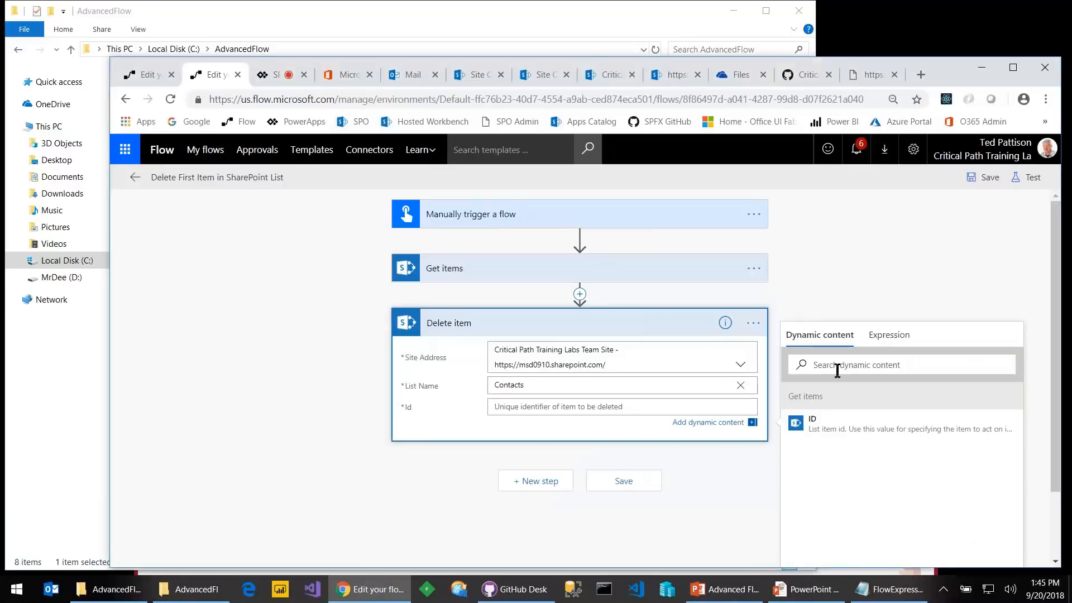
Enter the Delete item Id expression body('get_item')?[value][0]['ID'], checking the slide for syntax
{"action": "left_click", "coordinate": [879, 358]}
{"action": "left_click", "coordinate": [896, 338]}
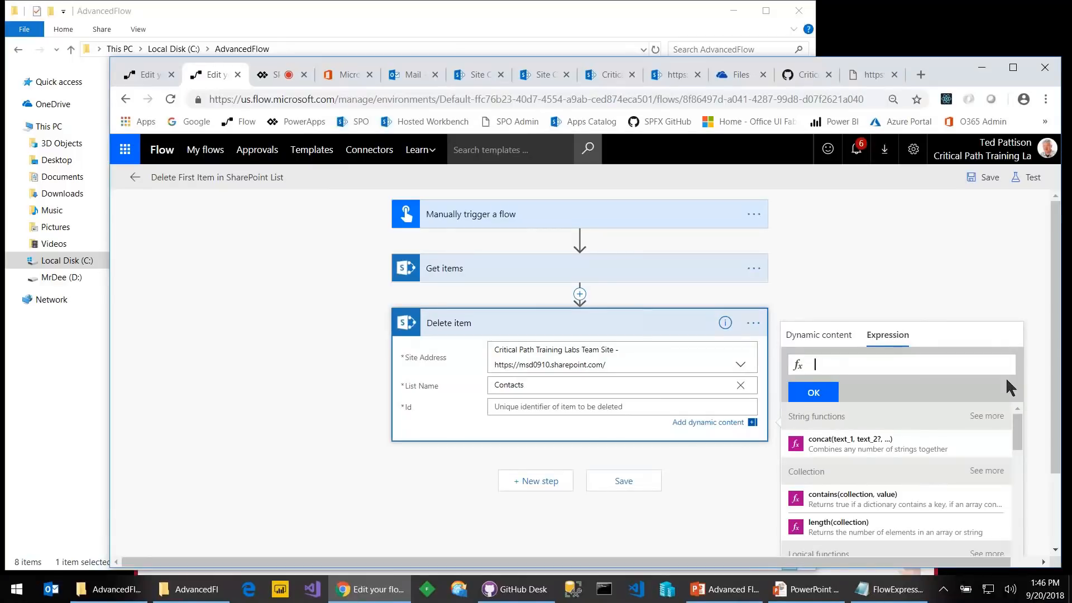
{"action": "type", "text": "bo"}
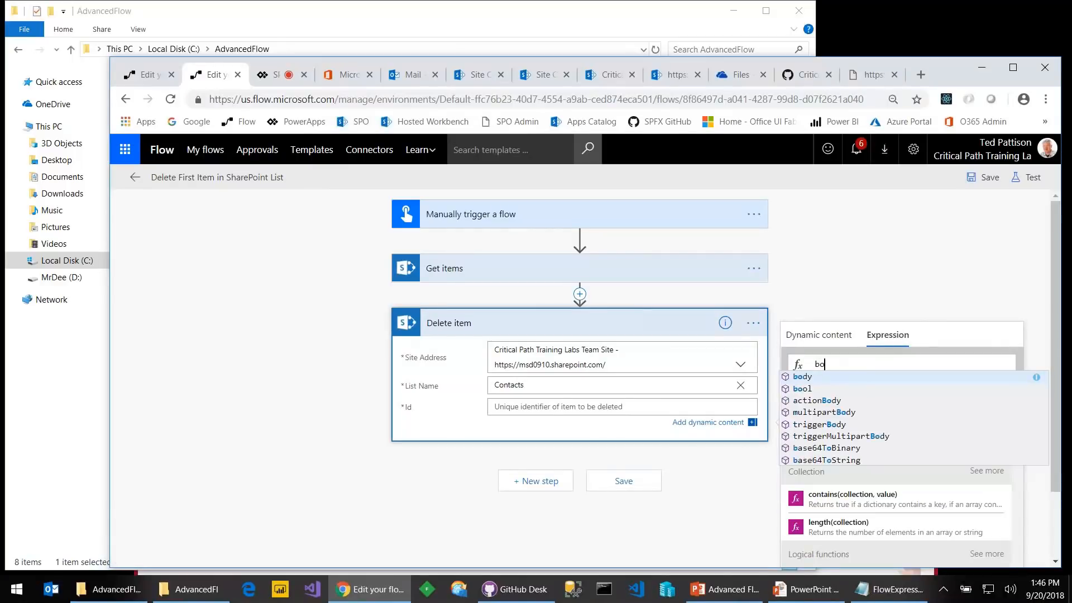
{"action": "type", "text": "dy"}
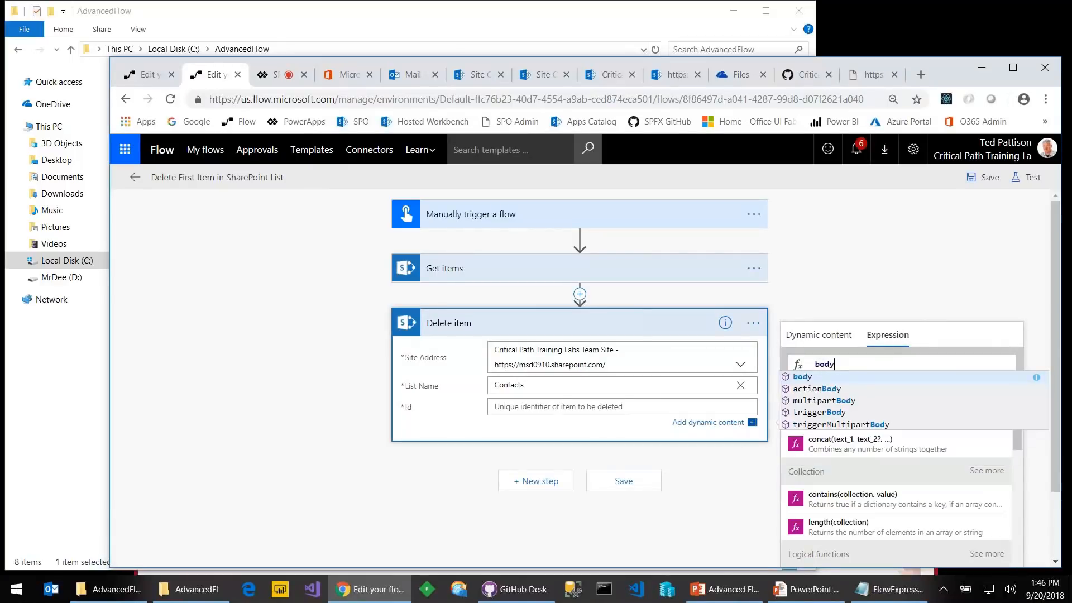
{"action": "type", "text": "('"}
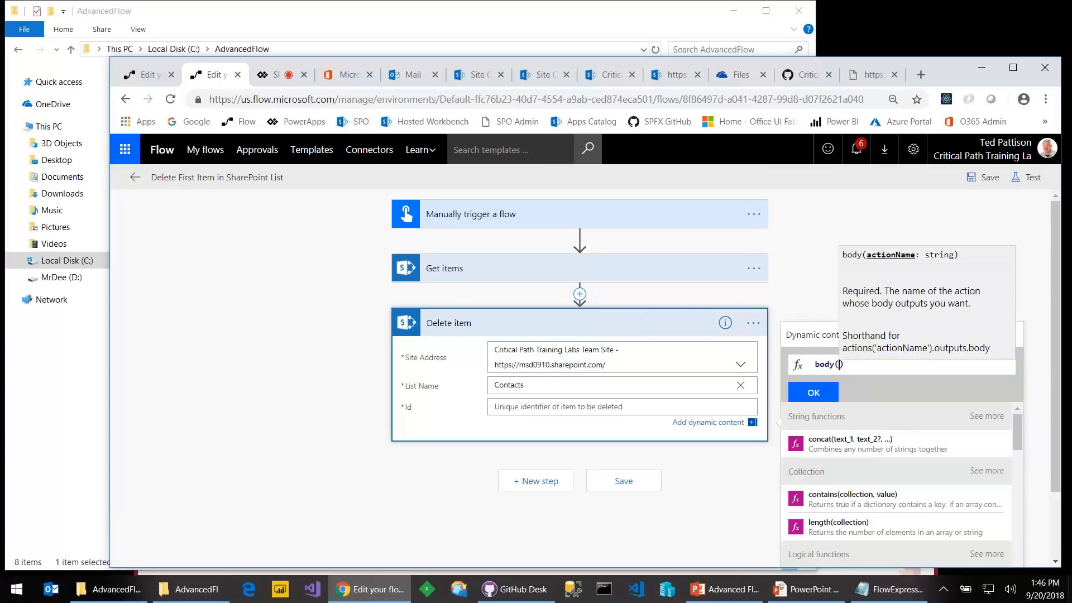
{"action": "type", "text": "'get_"}
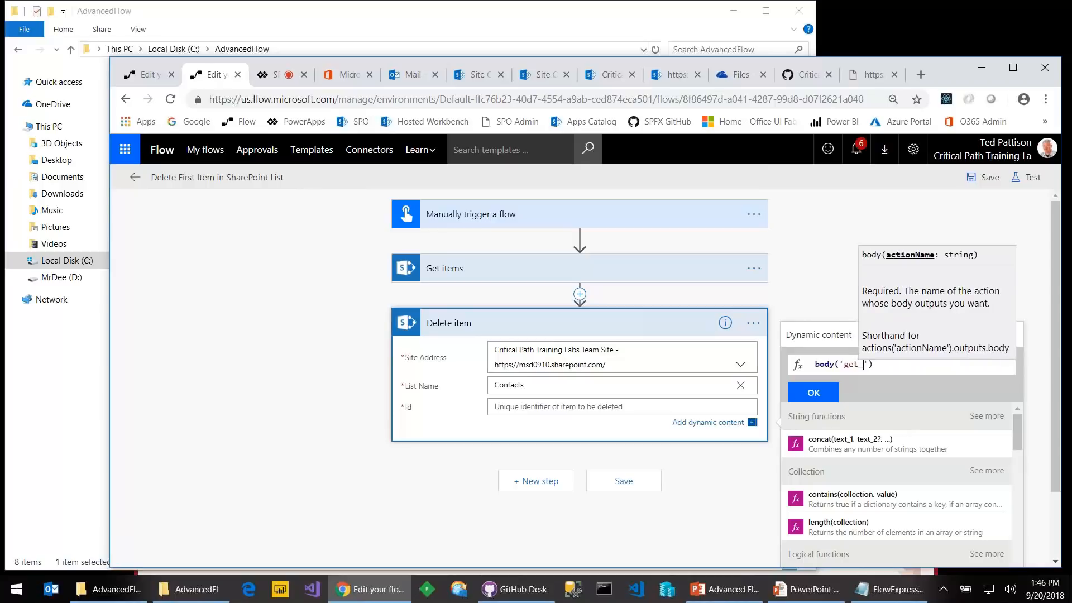
{"action": "type", "text": "item"}
{"action": "key", "text": "Right"}
{"action": "key", "text": "Right"}
{"action": "type", "text": "?"}
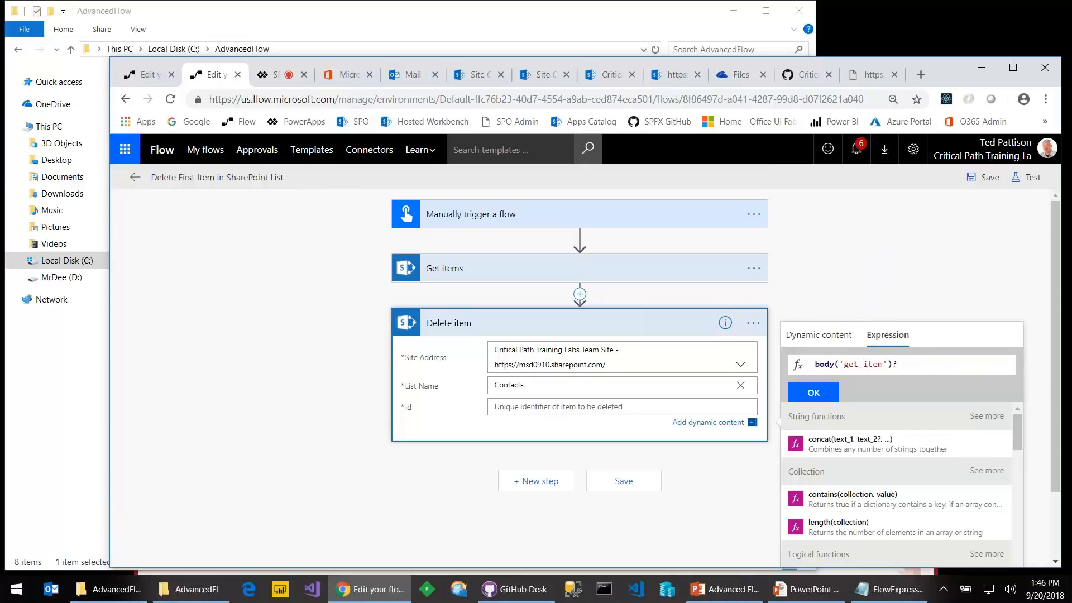
{"action": "type", "text": "[value"}
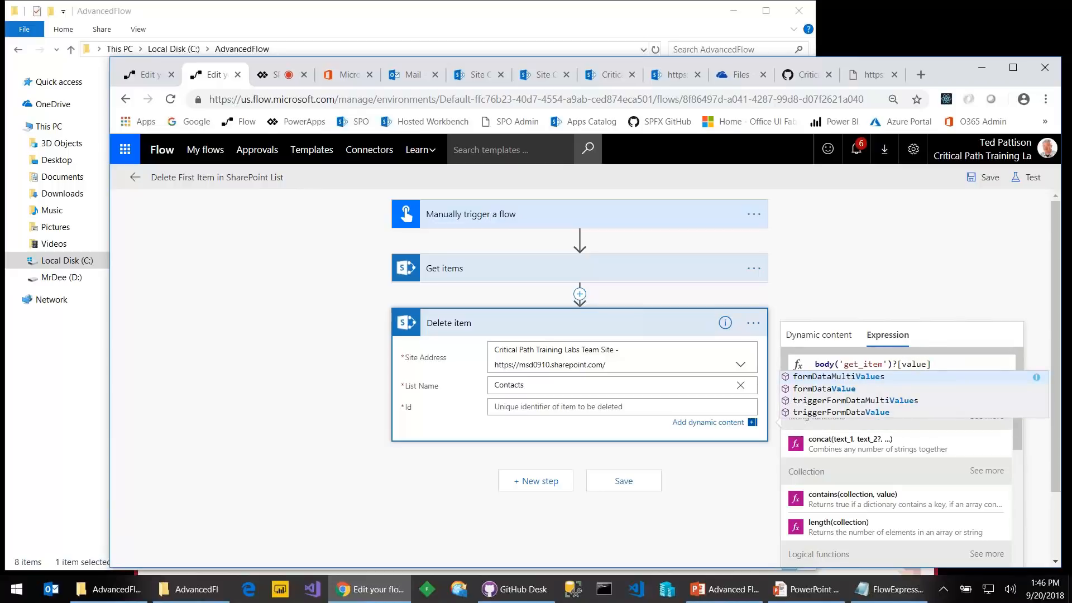
{"action": "key", "text": "Escape"}
{"action": "key", "text": "alt+Tab"}
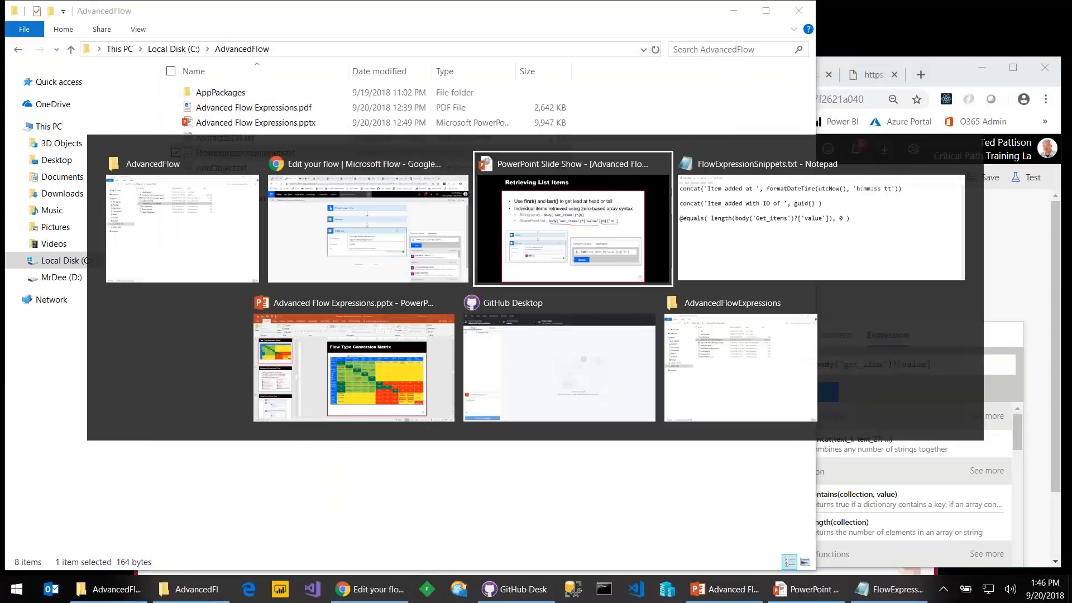
{"action": "key", "text": "alt+Tab"}
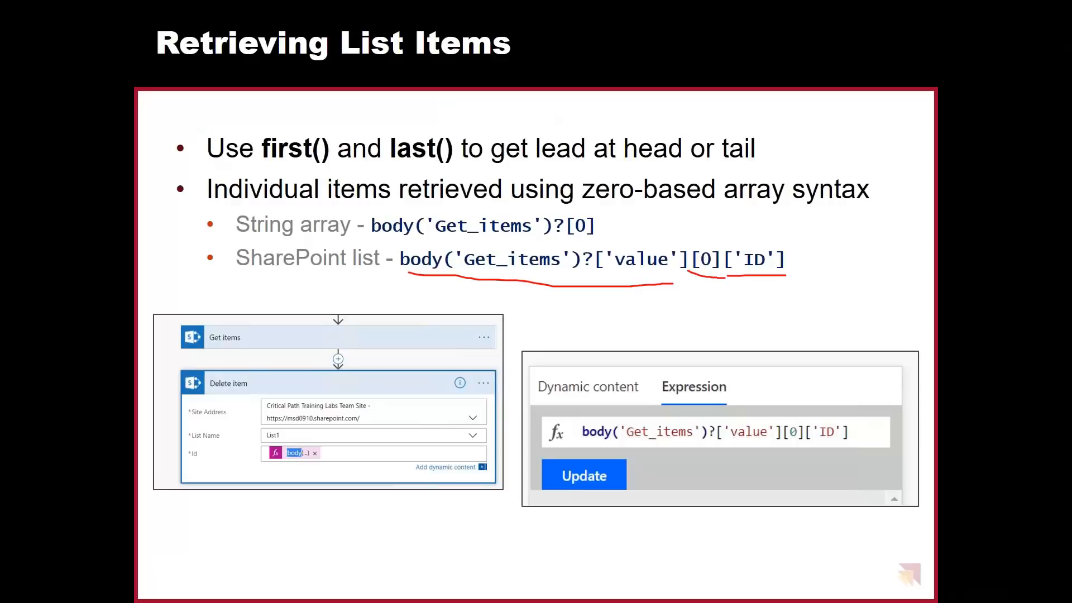
{"action": "key", "text": "alt+Tab"}
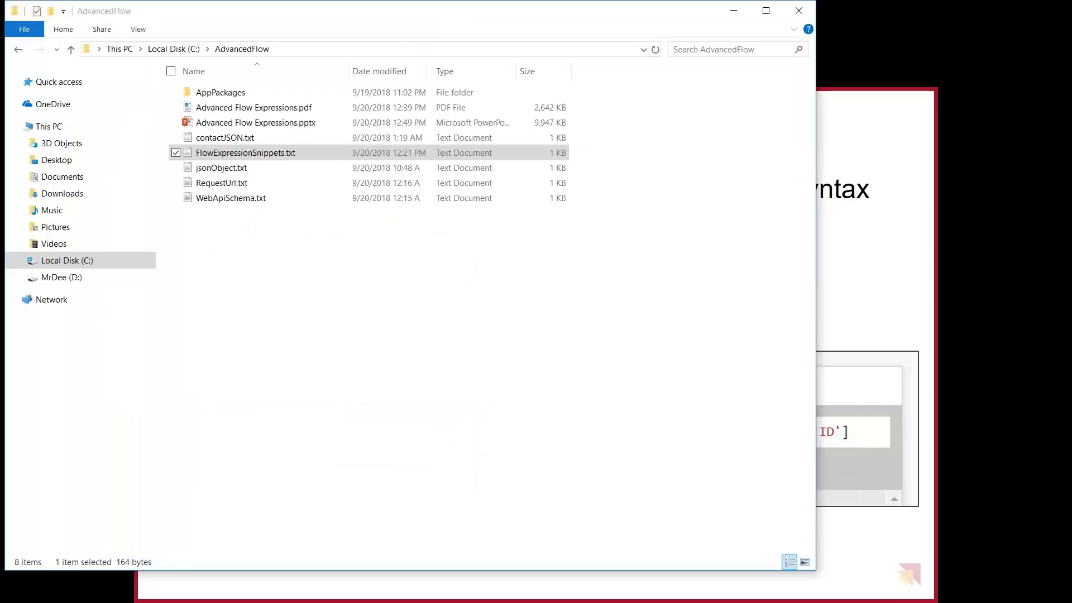
{"action": "key", "text": "alt+Tab"}
{"action": "key", "text": "Tab"}
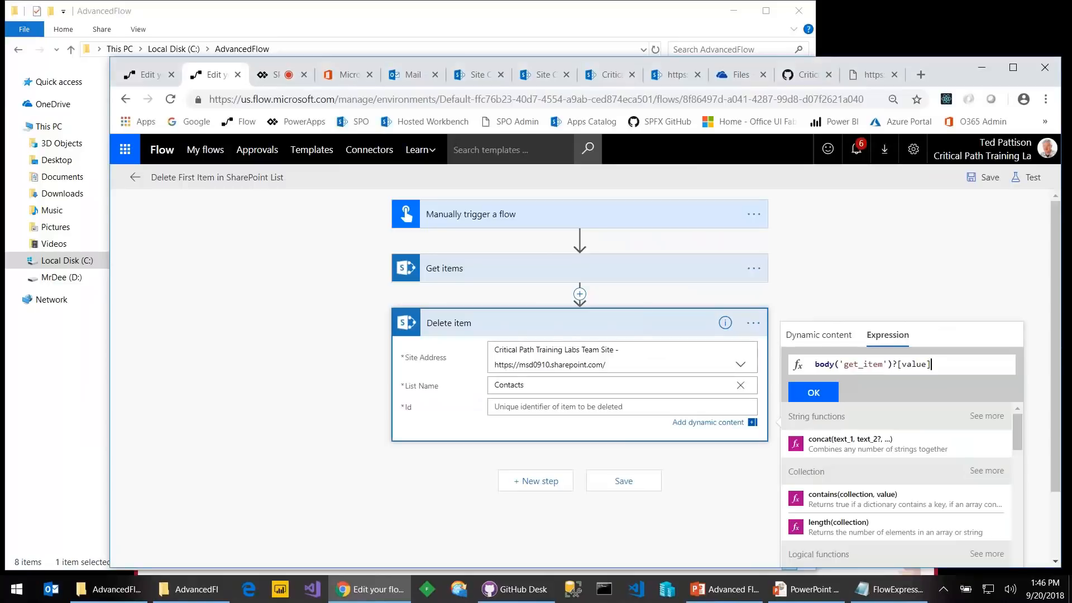
{"action": "type", "text": "[0]['ID"}
Try applying the expression, dismiss the invalid-expression alert and compare syntax with the slide
{"action": "left_click", "coordinate": [807, 397]}
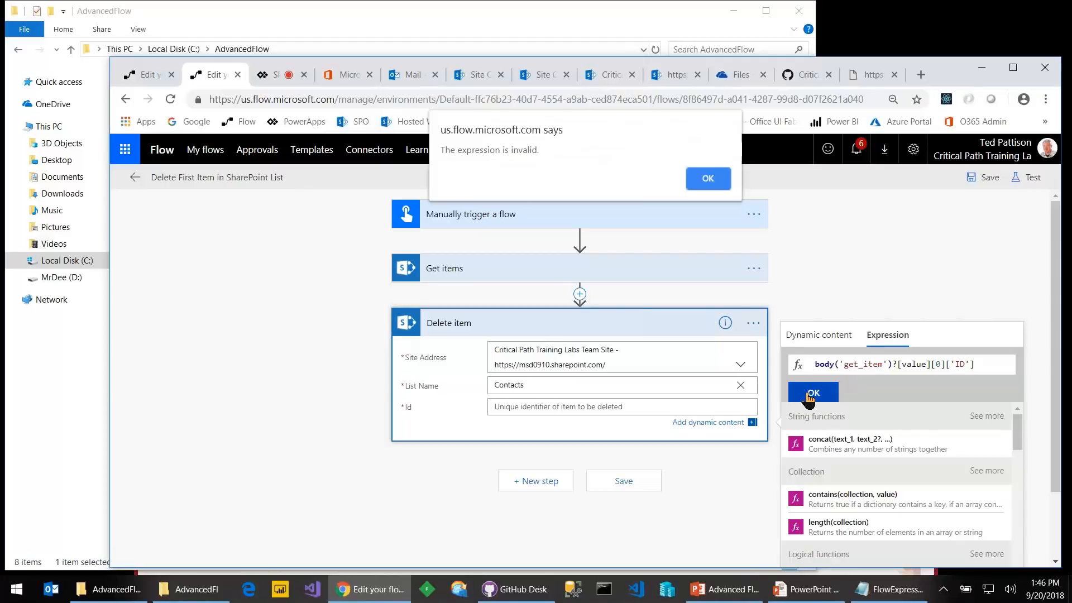
{"action": "left_click", "coordinate": [701, 188]}
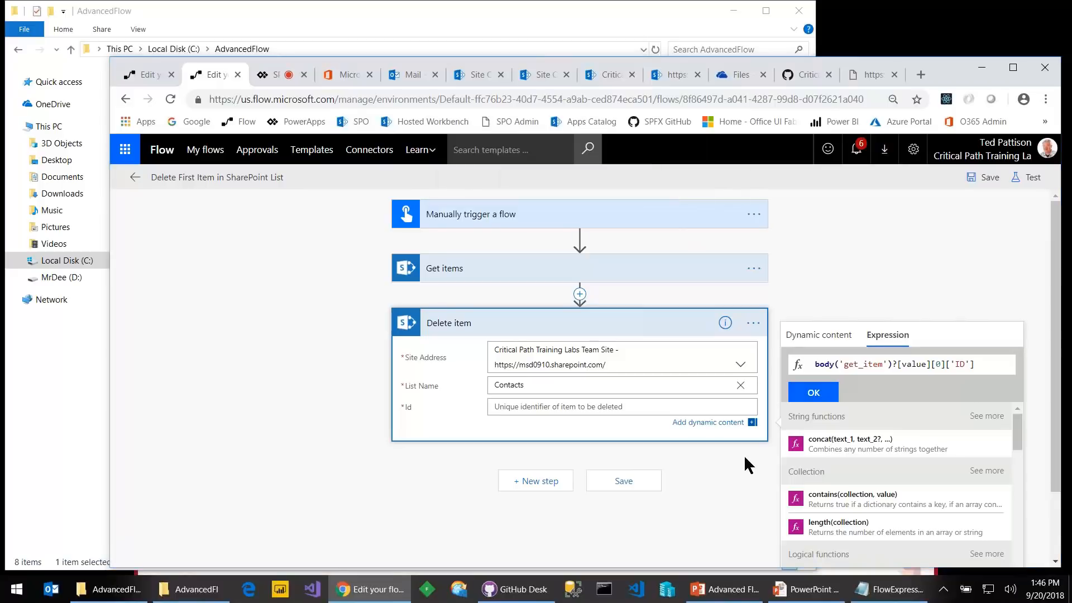
{"action": "key", "text": "alt+Tab"}
{"action": "key", "text": "alt+Tab"}
{"action": "key", "text": "alt+Tab"}
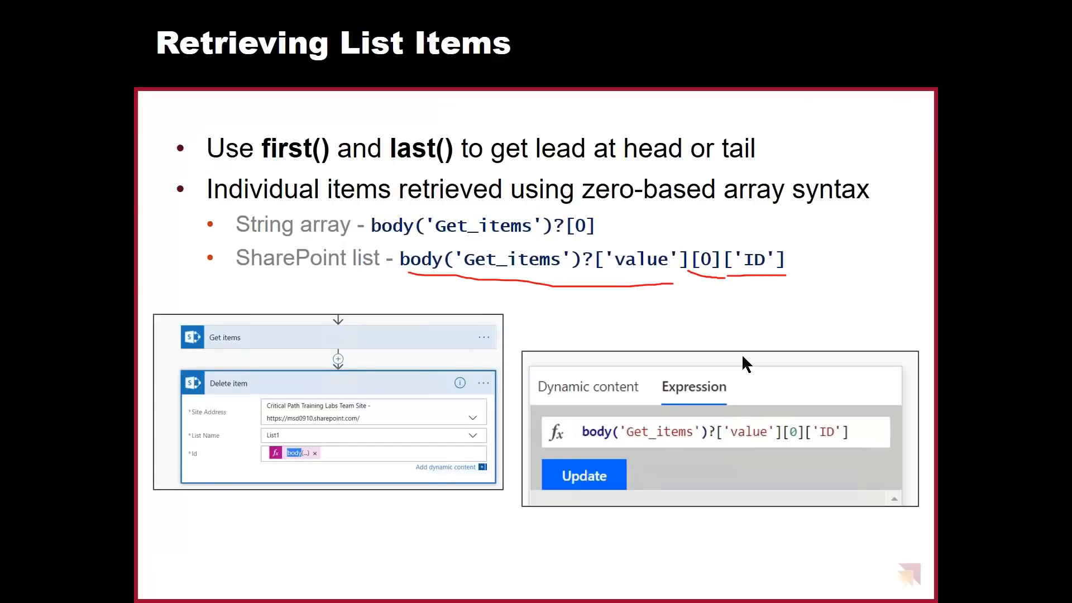
{"action": "key", "text": "alt+Tab"}
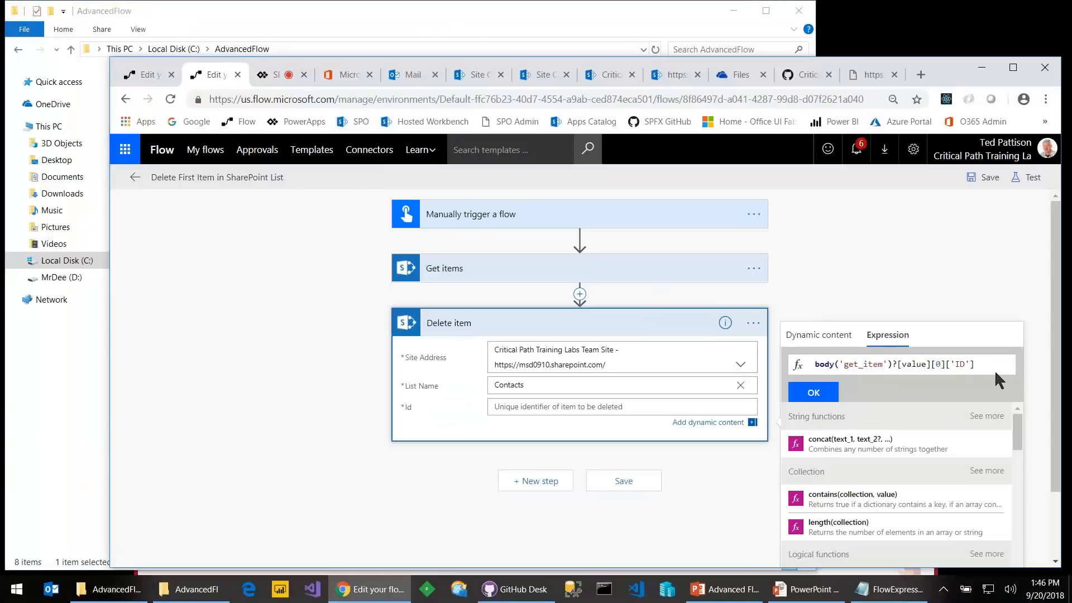
Put quotes around value, giving body('get_item')?['value'][0]['ID'], and apply it as the Id
{"action": "left_click", "coordinate": [979, 363]}
{"action": "key", "text": "alt+Tab"}
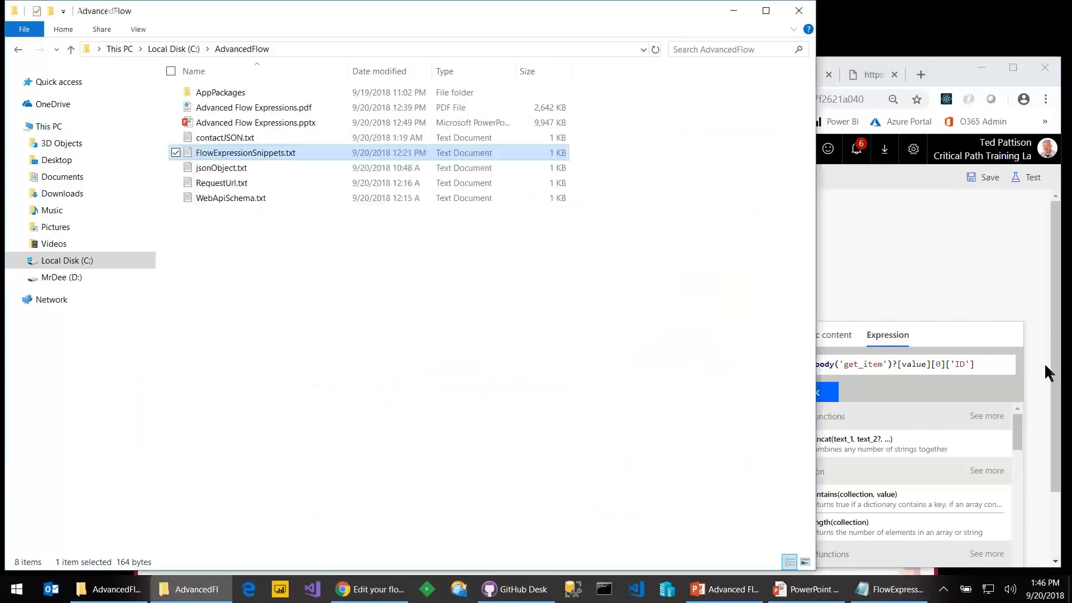
{"action": "key", "text": "alt+Tab"}
{"action": "key", "text": "alt+Tab"}
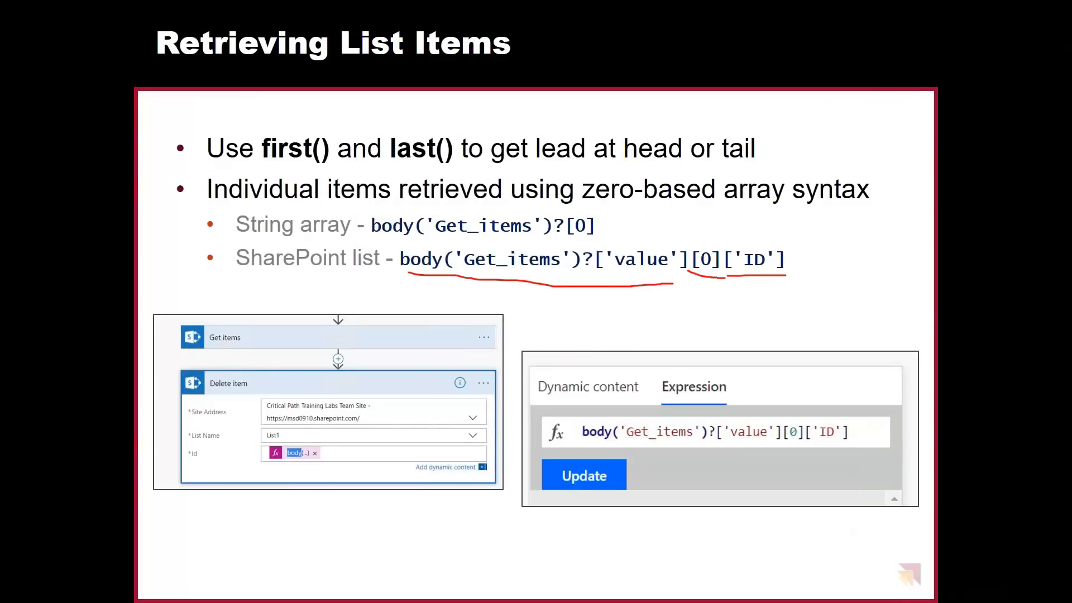
{"action": "key", "text": "alt+Tab"}
{"action": "key", "text": "alt+Tab"}
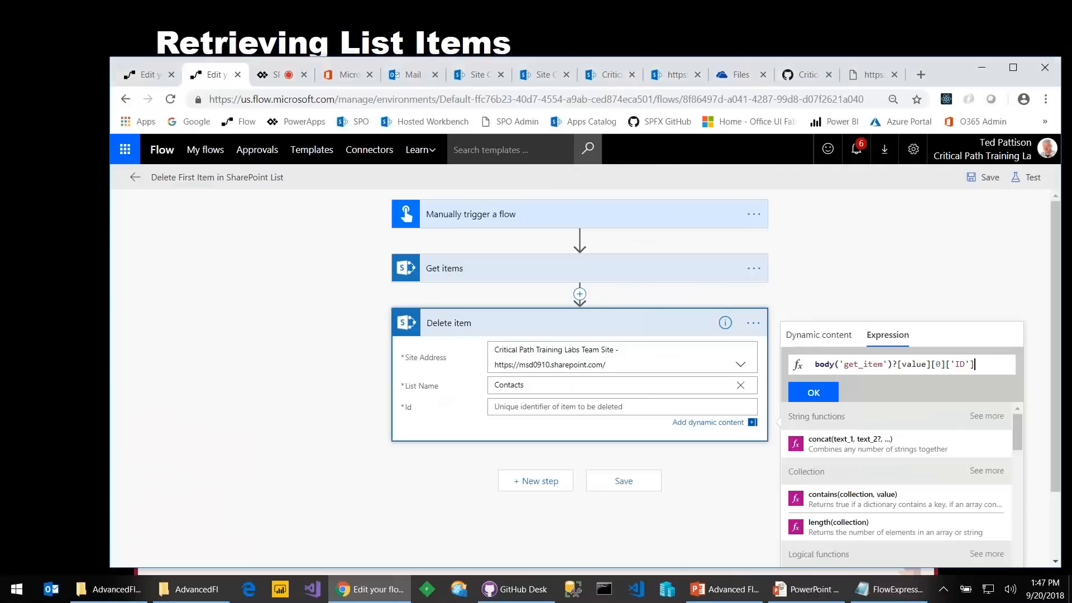
{"action": "key", "text": "Left"}
{"action": "key", "text": "Left"}
{"action": "key", "text": "Left"}
{"action": "key", "text": "Left"}
{"action": "key", "text": "Left"}
{"action": "key", "text": "Left"}
{"action": "key", "text": "Left"}
{"action": "key", "text": "Left"}
{"action": "key", "text": "Left"}
{"action": "key", "text": "Left"}
{"action": "key", "text": "Left"}
{"action": "key", "text": "Left"}
{"action": "key", "text": "Left"}
{"action": "key", "text": "Left"}
{"action": "key", "text": "Left"}
{"action": "type", "text": "'"}
{"action": "key", "text": "Right"}
{"action": "key", "text": "Right"}
{"action": "key", "text": "Right"}
{"action": "key", "text": "Right"}
{"action": "type", "text": "'"}
{"action": "left_click", "coordinate": [814, 392]}
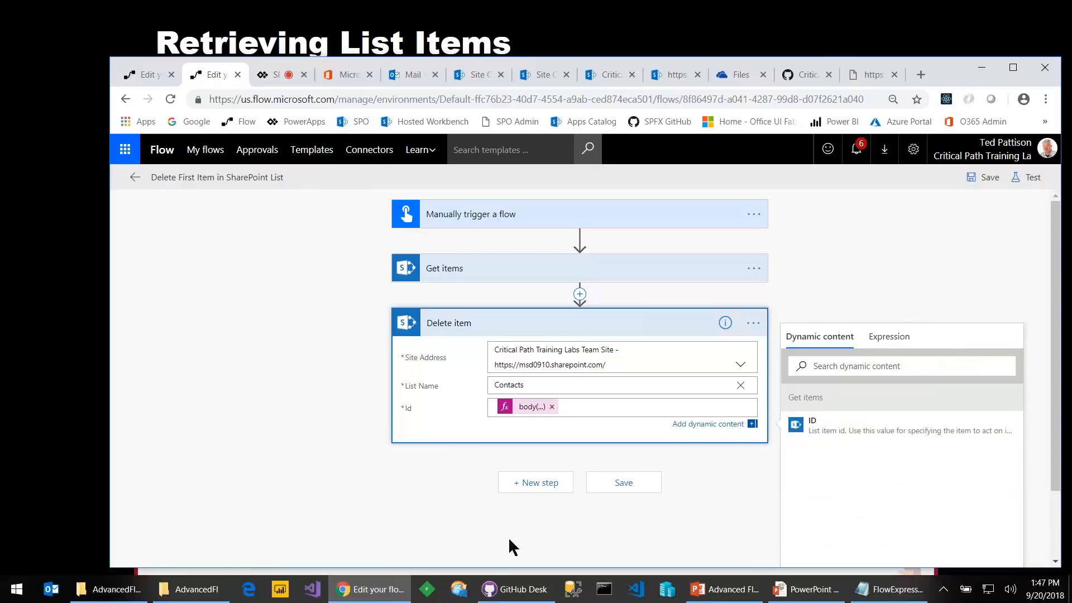
Save and manually Save & Test the flow, both failing on get_item, then show the 'Convert a List to a String' slide
{"action": "left_click", "coordinate": [616, 487]}
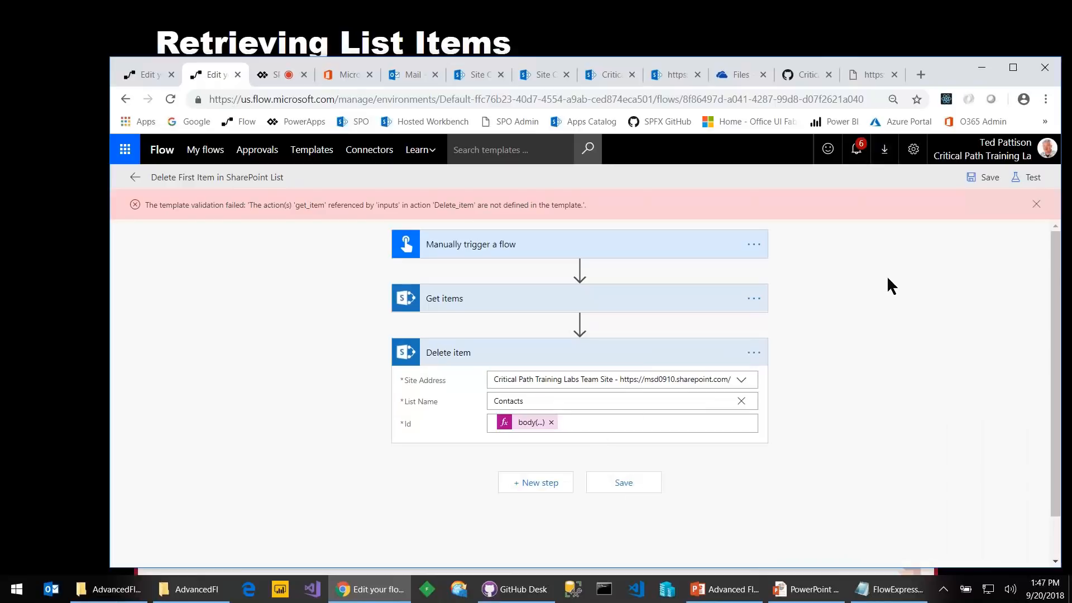
{"action": "left_click", "coordinate": [1036, 205]}
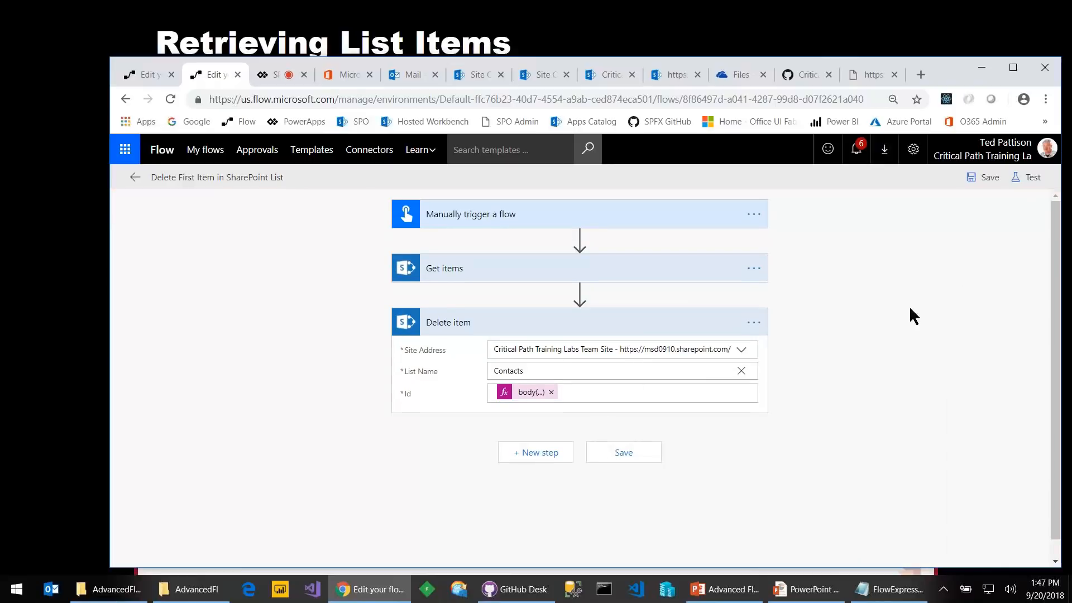
{"action": "left_click", "coordinate": [1016, 179]}
{"action": "left_click", "coordinate": [879, 234]}
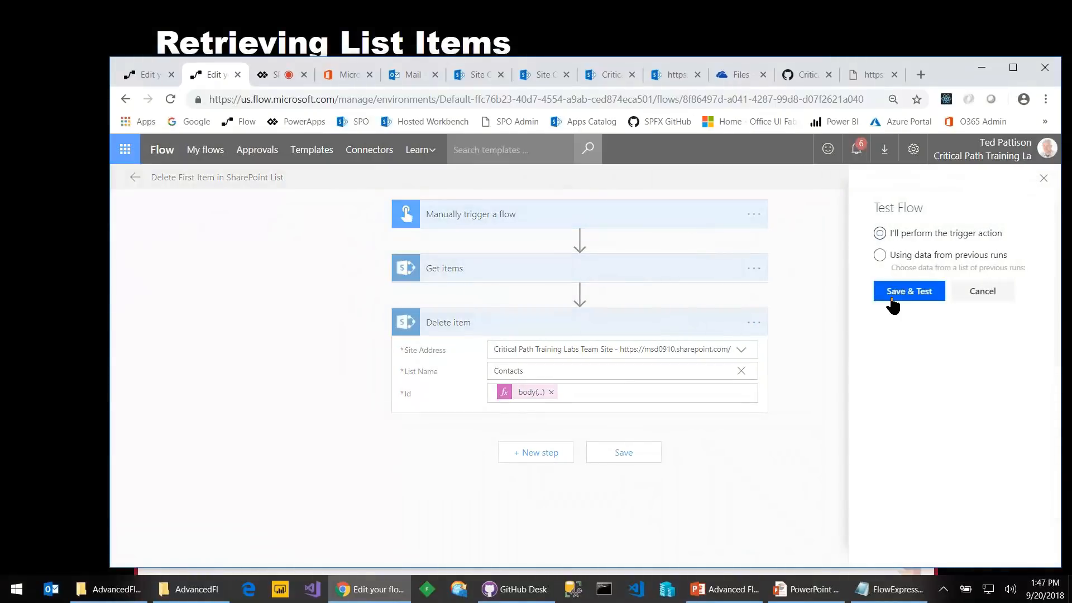
{"action": "left_click", "coordinate": [909, 292]}
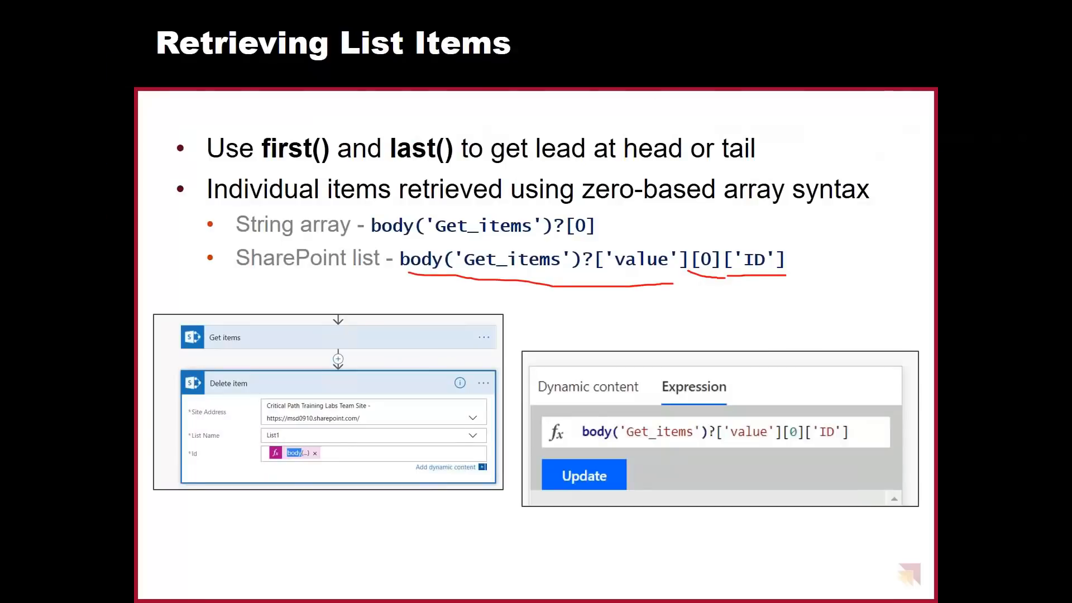
{"action": "key", "text": "Right"}
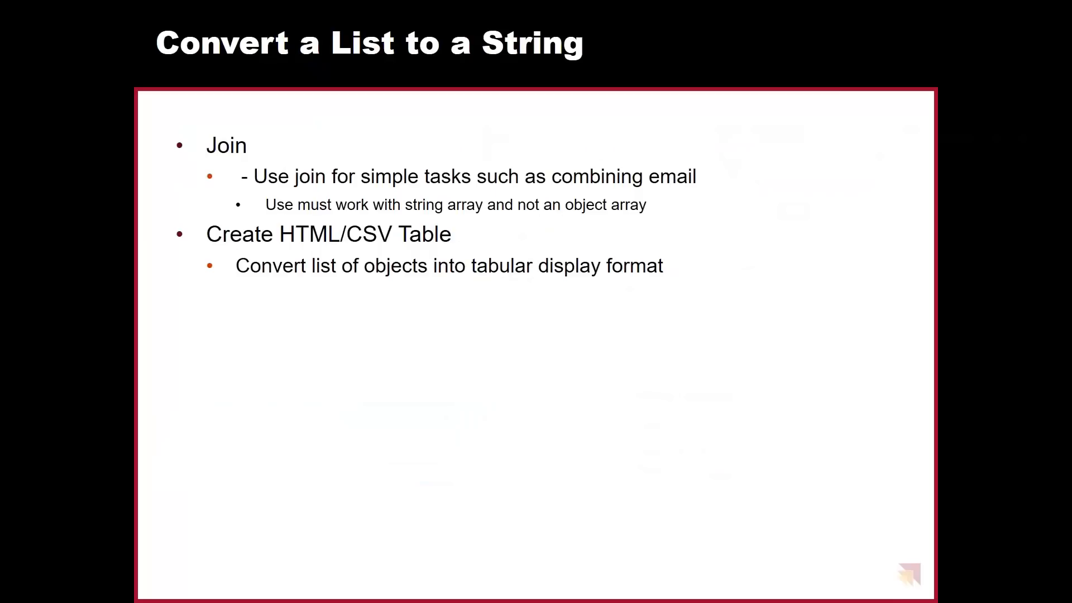
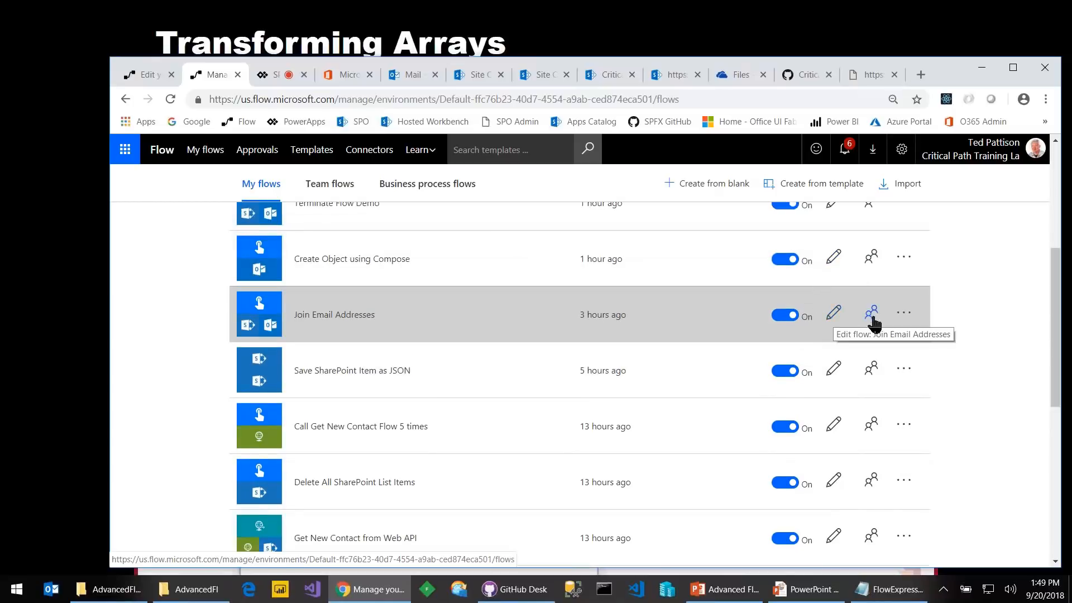
Look at the Get items settings in Join Email Addresses, then leave the editor for My flows
{"action": "left_click", "coordinate": [833, 313]}
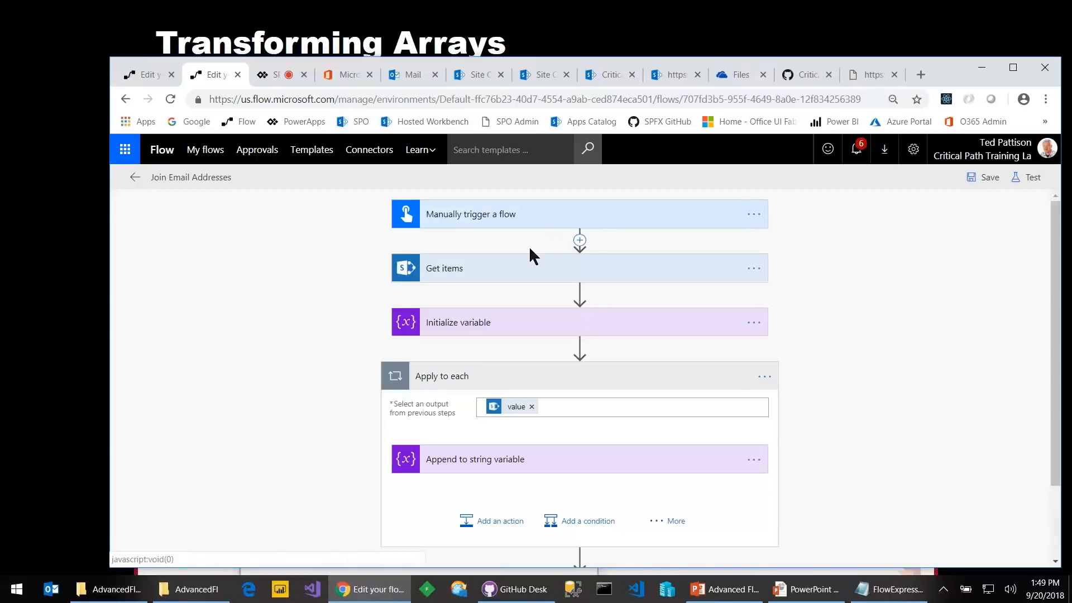
{"action": "left_click", "coordinate": [545, 265]}
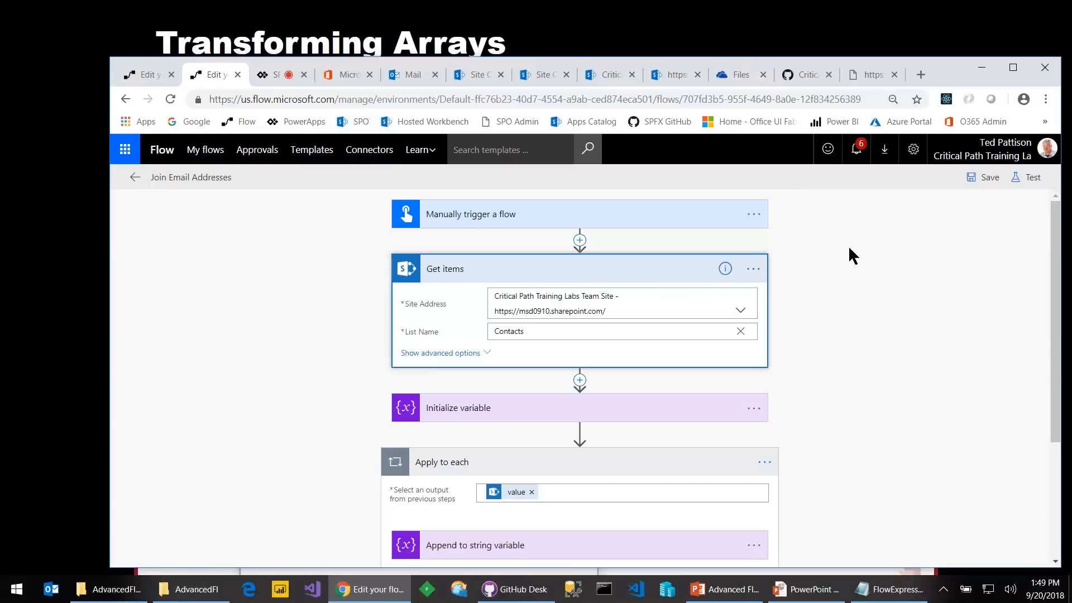
{"action": "left_click", "coordinate": [132, 76]}
{"action": "left_click", "coordinate": [205, 151]}
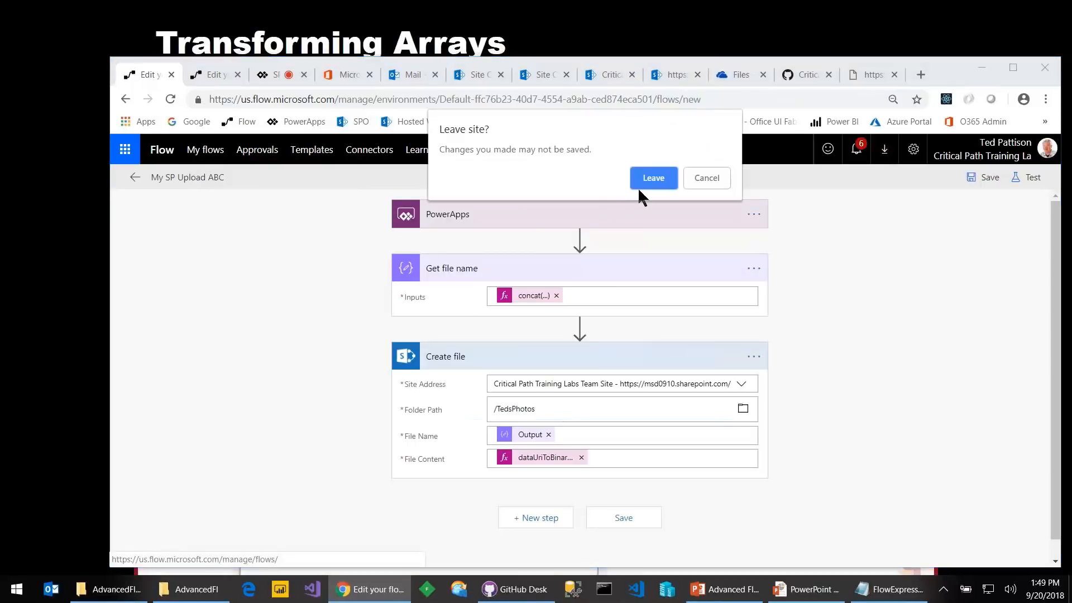
{"action": "left_click", "coordinate": [655, 178]}
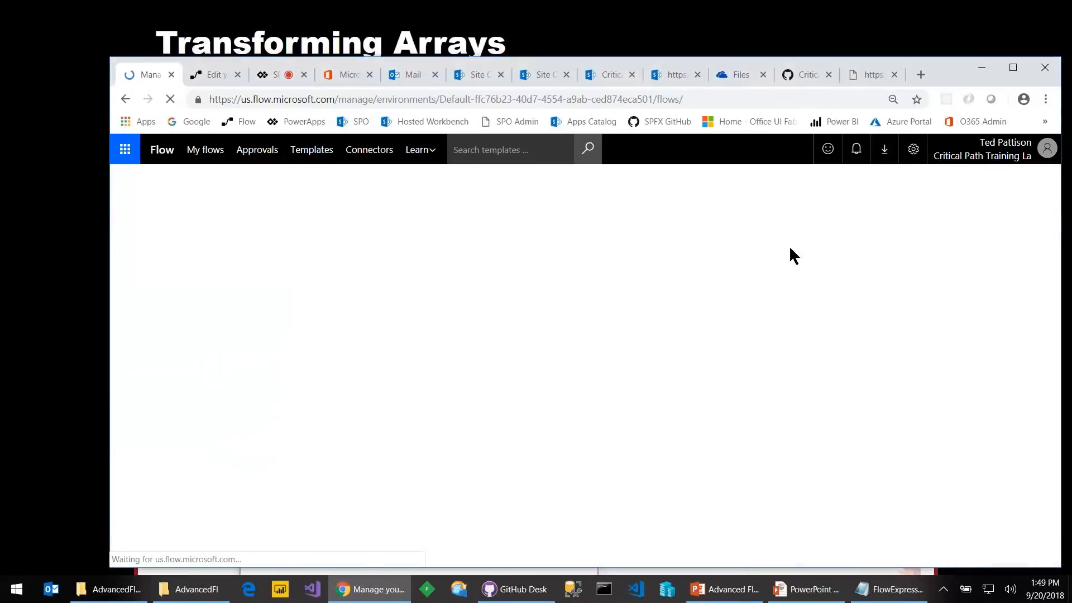
Run the Call Get New Contact Flow 5 times flow, then return to the Join Email Addresses editor
{"action": "scroll", "coordinate": [770, 430], "scroll_direction": "down", "scroll_amount": 5}
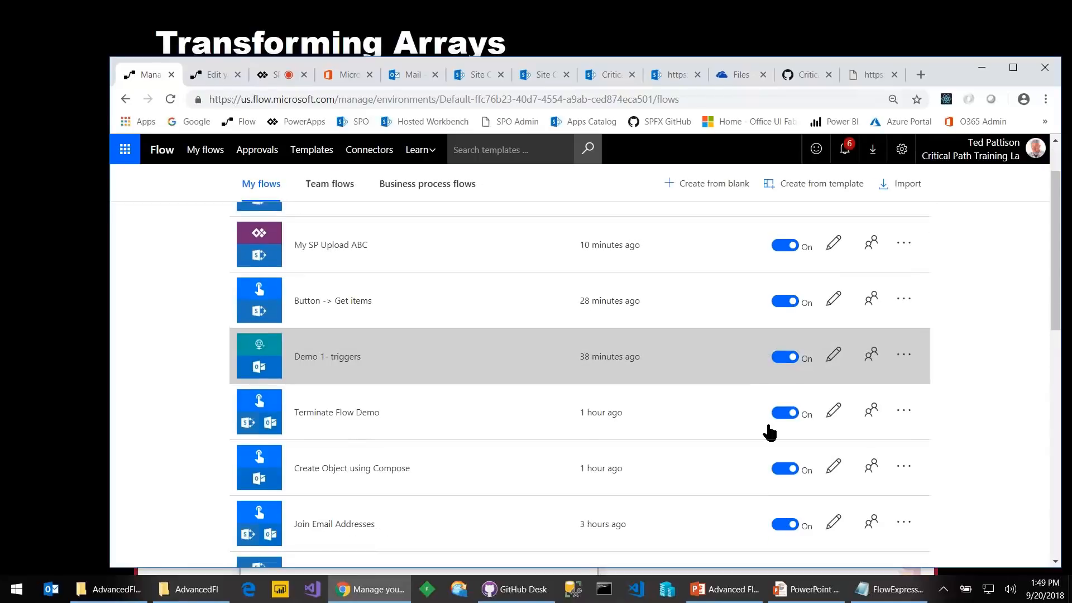
{"action": "scroll", "coordinate": [771, 427], "scroll_direction": "down", "scroll_amount": 1}
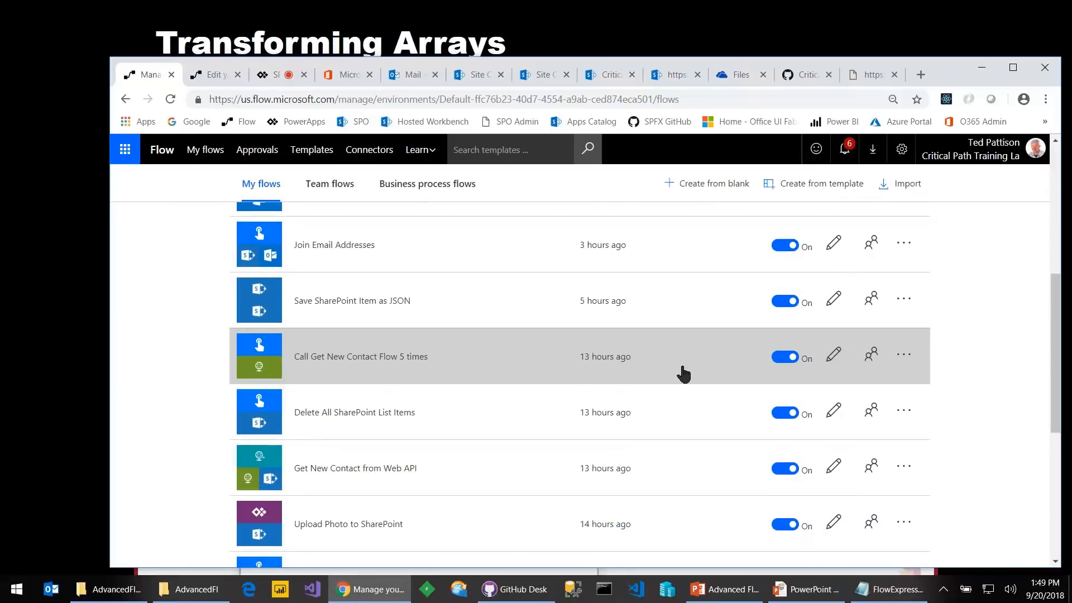
{"action": "left_click", "coordinate": [904, 358]}
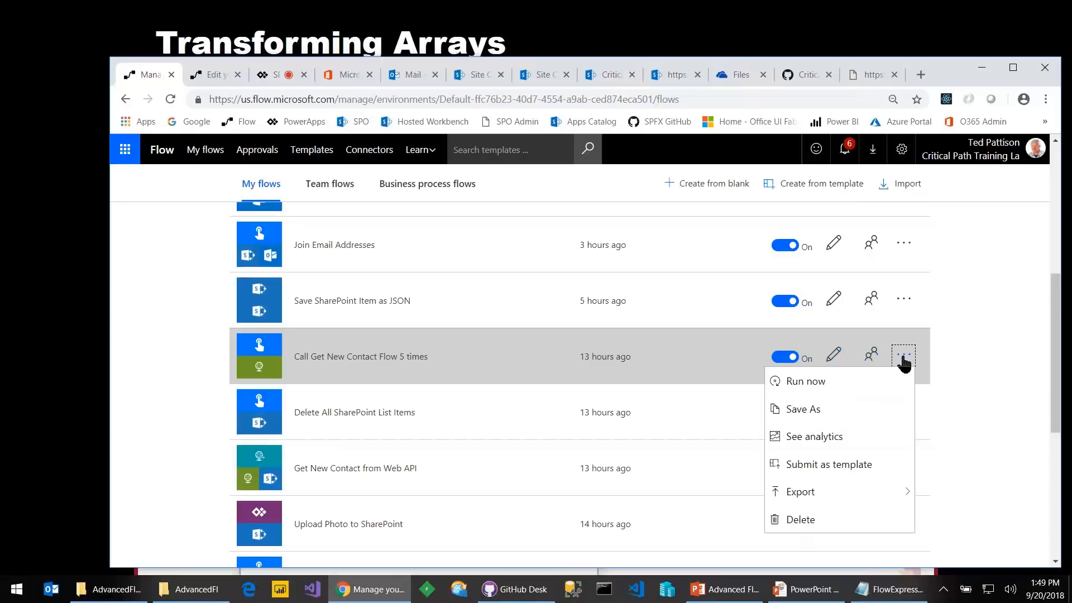
{"action": "left_click", "coordinate": [807, 382]}
{"action": "left_click", "coordinate": [662, 413]}
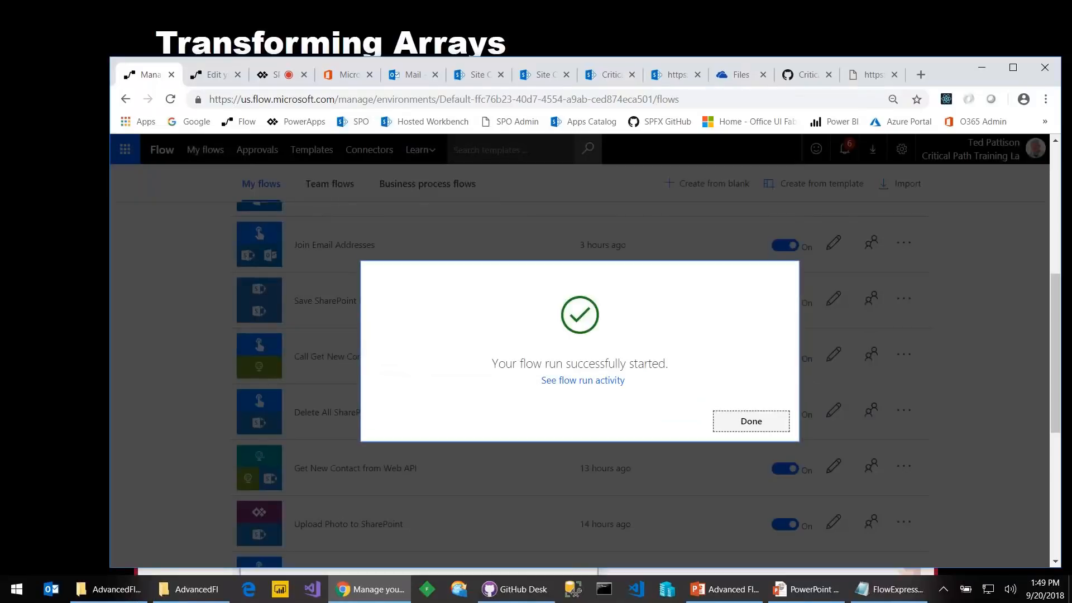
{"action": "left_click", "coordinate": [737, 423]}
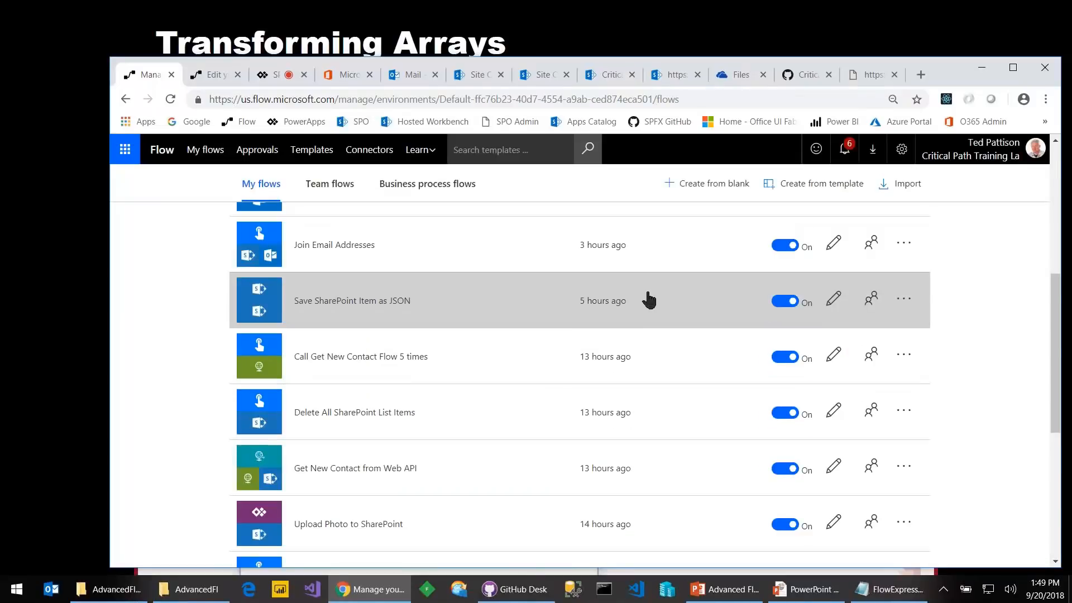
{"action": "left_click", "coordinate": [215, 75]}
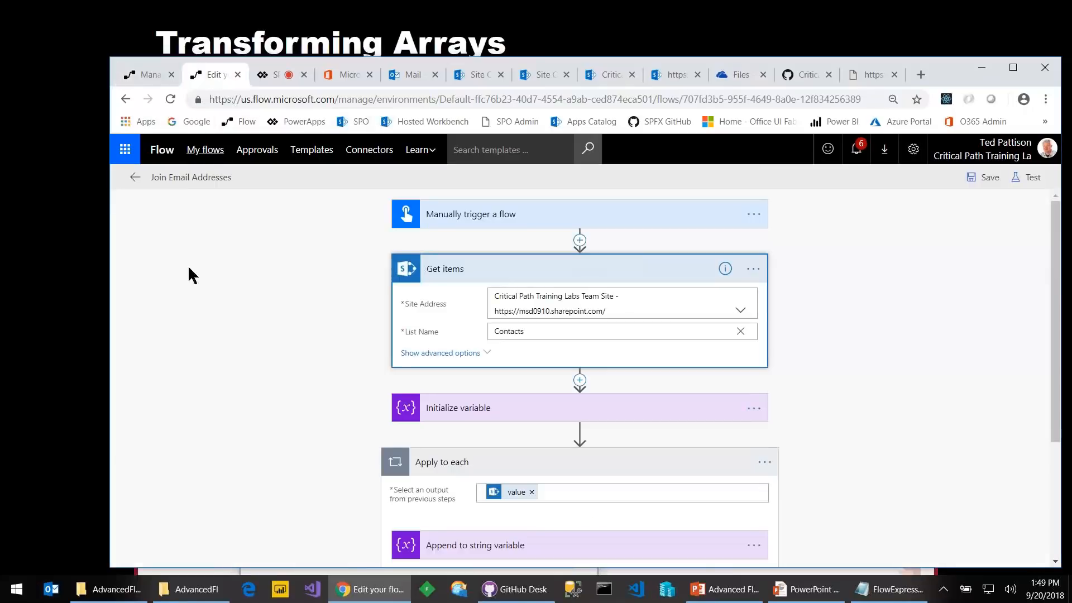
Expand the Initialize variable step to show the EmailAddress string variable
{"action": "scroll", "coordinate": [286, 319], "scroll_direction": "down", "scroll_amount": 1}
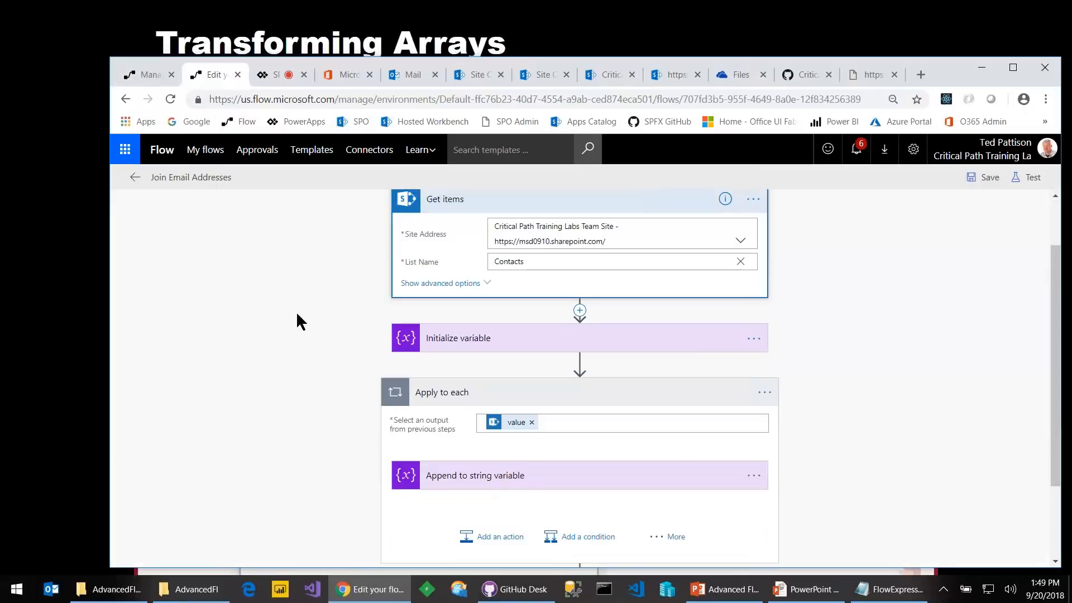
{"action": "scroll", "coordinate": [525, 300], "scroll_direction": "up", "scroll_amount": 1}
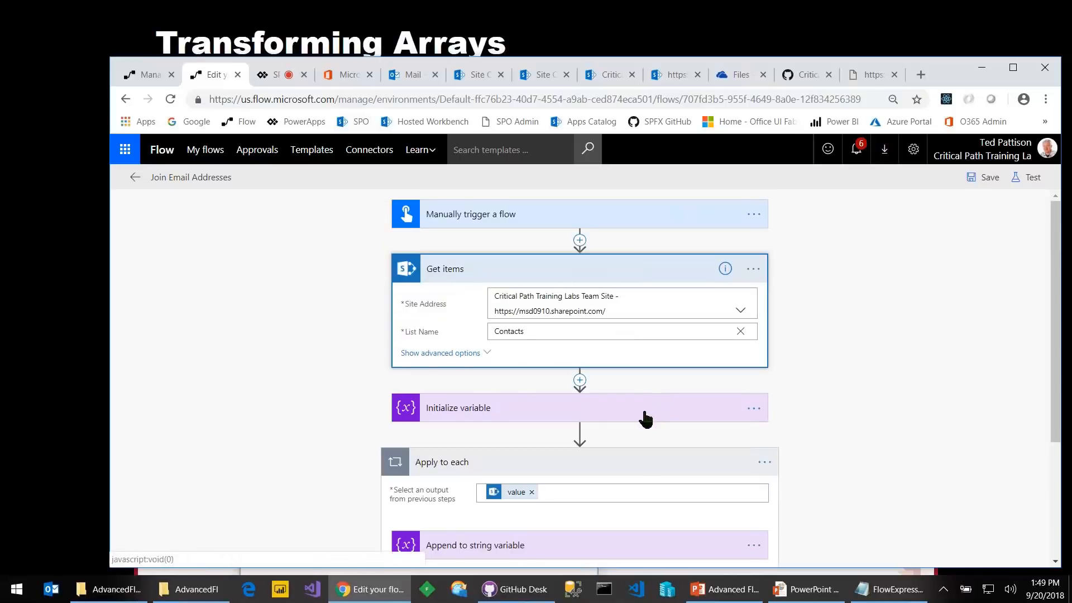
{"action": "left_click", "coordinate": [500, 412]}
{"action": "scroll", "coordinate": [501, 412], "scroll_direction": "down", "scroll_amount": 1}
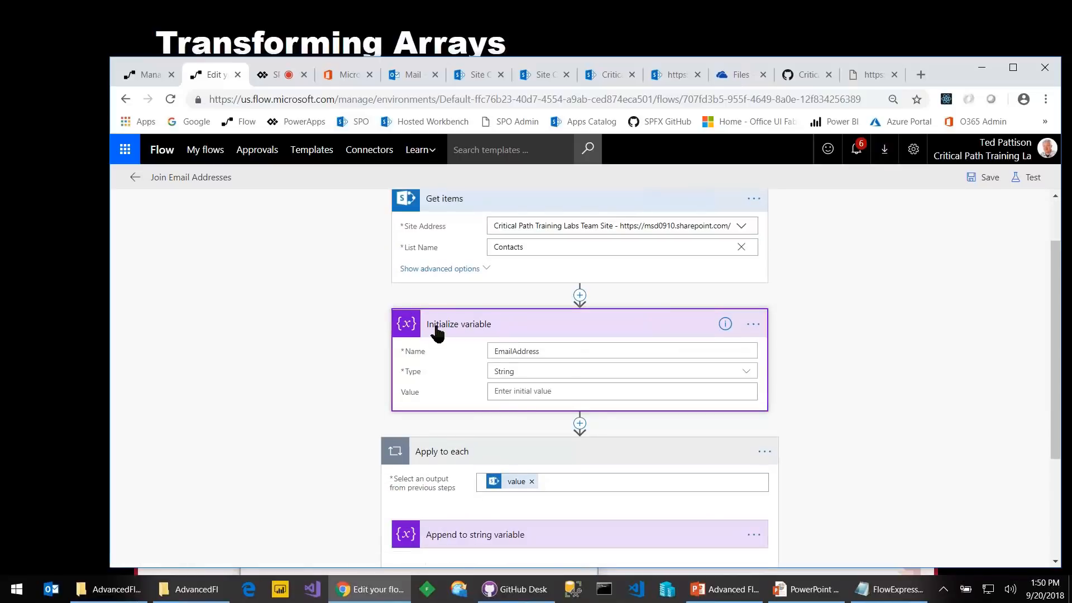
{"action": "left_click", "coordinate": [572, 353]}
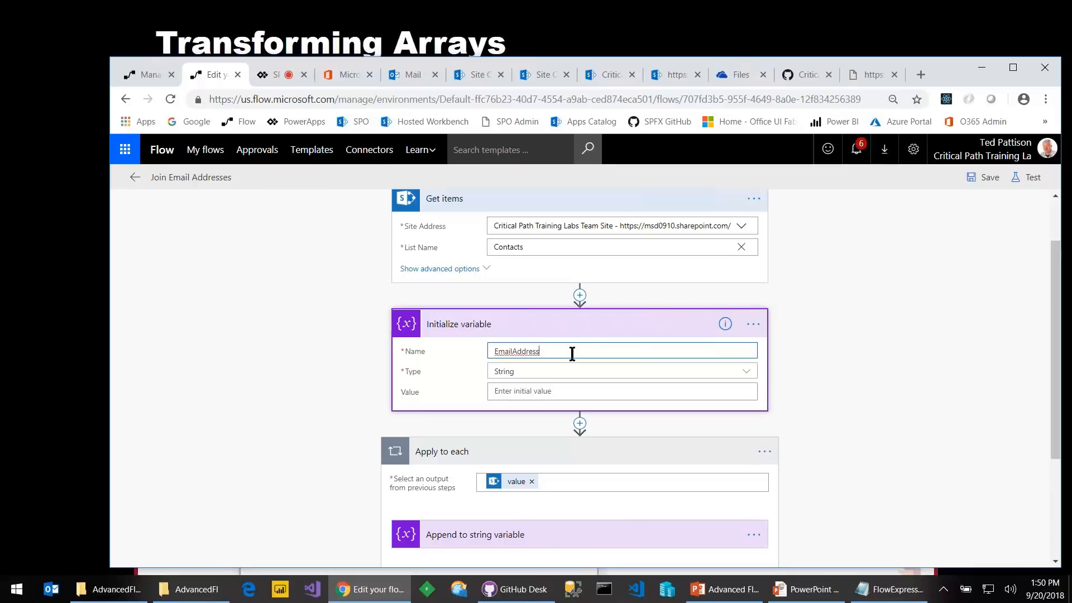
{"action": "scroll", "coordinate": [648, 449], "scroll_direction": "down", "scroll_amount": 3}
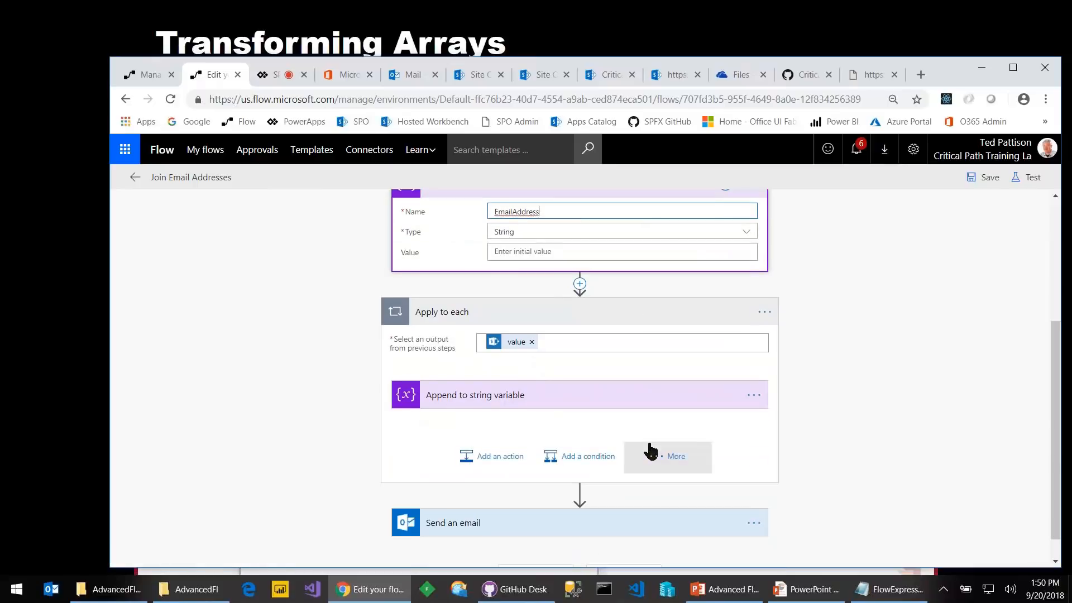
{"action": "scroll", "coordinate": [647, 449], "scroll_direction": "up", "scroll_amount": 1}
{"action": "scroll", "coordinate": [546, 383], "scroll_direction": "up", "scroll_amount": 2}
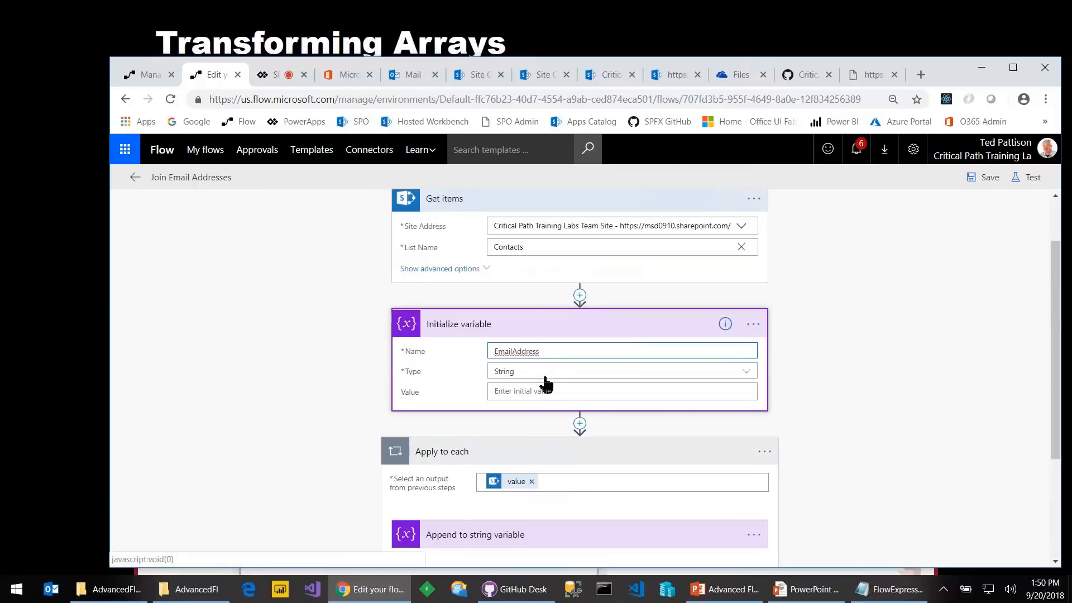
{"action": "left_click", "coordinate": [445, 400]}
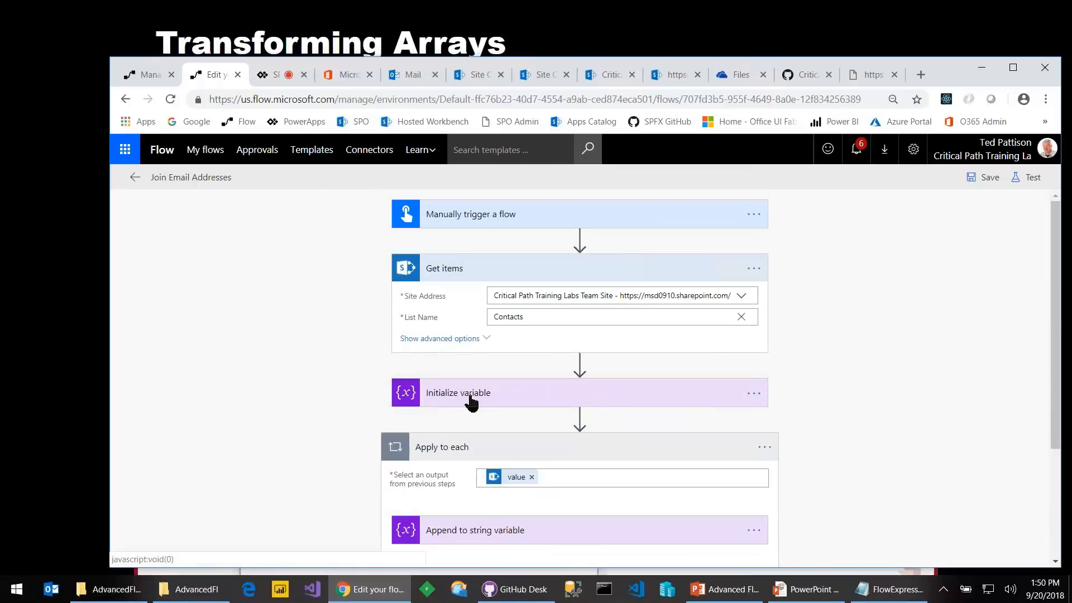
{"action": "left_click", "coordinate": [471, 400]}
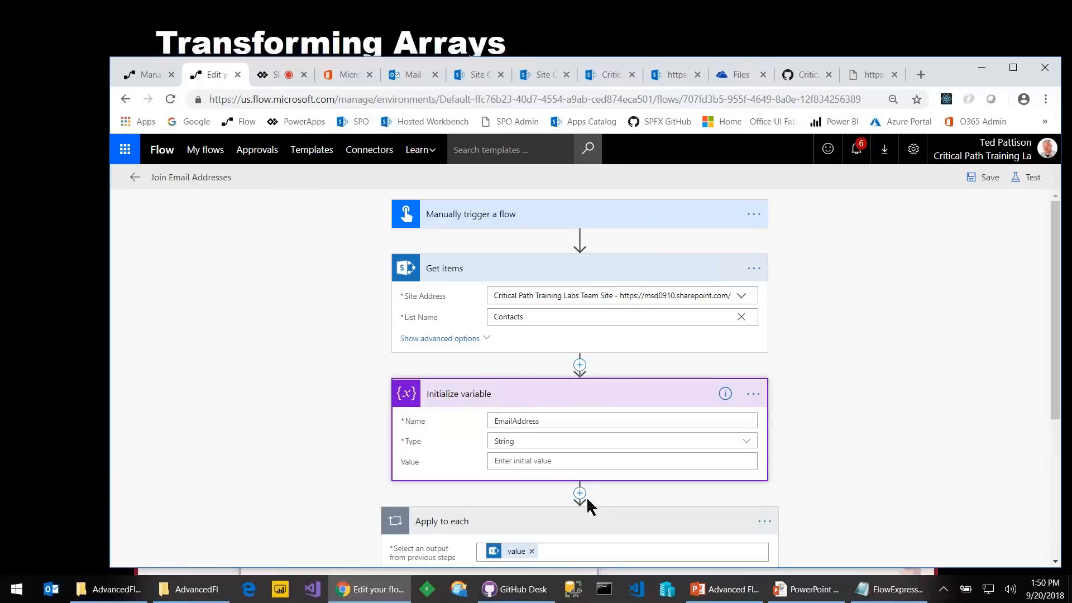
Expand the Append to string variable step inside Apply to each
{"action": "scroll", "coordinate": [586, 497], "scroll_direction": "down", "scroll_amount": 1}
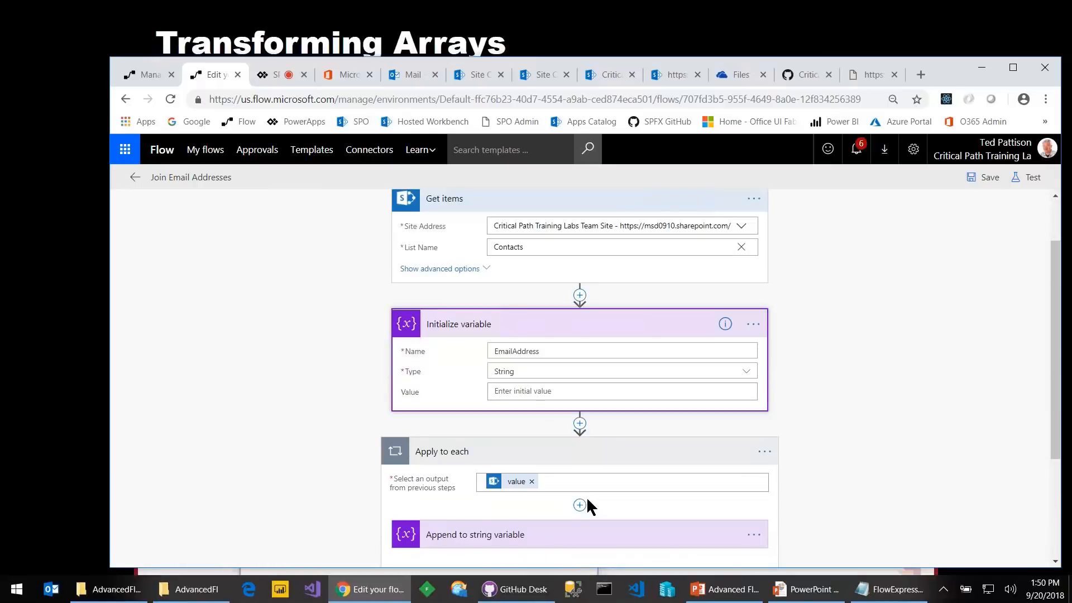
{"action": "scroll", "coordinate": [587, 504], "scroll_direction": "down", "scroll_amount": 1}
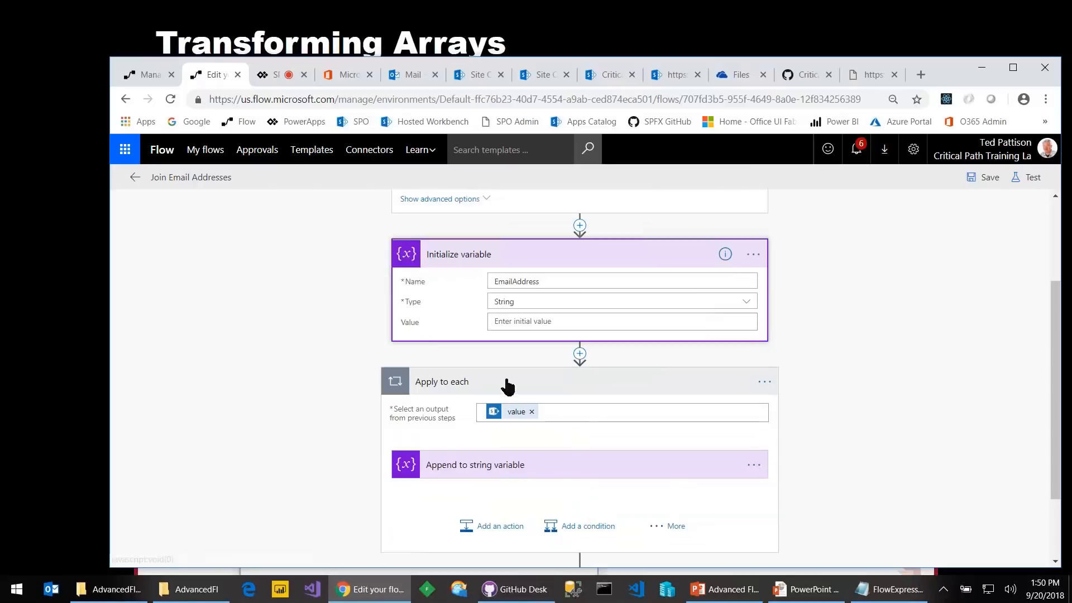
{"action": "left_click", "coordinate": [548, 473]}
{"action": "scroll", "coordinate": [547, 473], "scroll_direction": "down", "scroll_amount": 1}
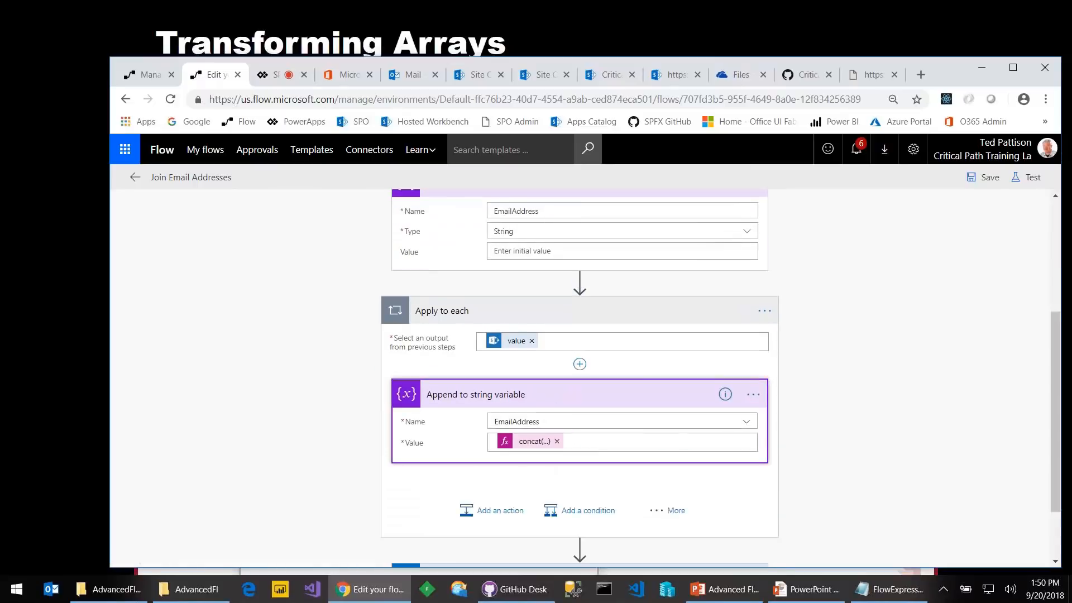
Inspect the concat(item()?['Email'],';') expression, then save the Join Email Addresses flow
{"action": "scroll", "coordinate": [530, 398], "scroll_direction": "down", "scroll_amount": 1}
{"action": "left_click", "coordinate": [530, 372]}
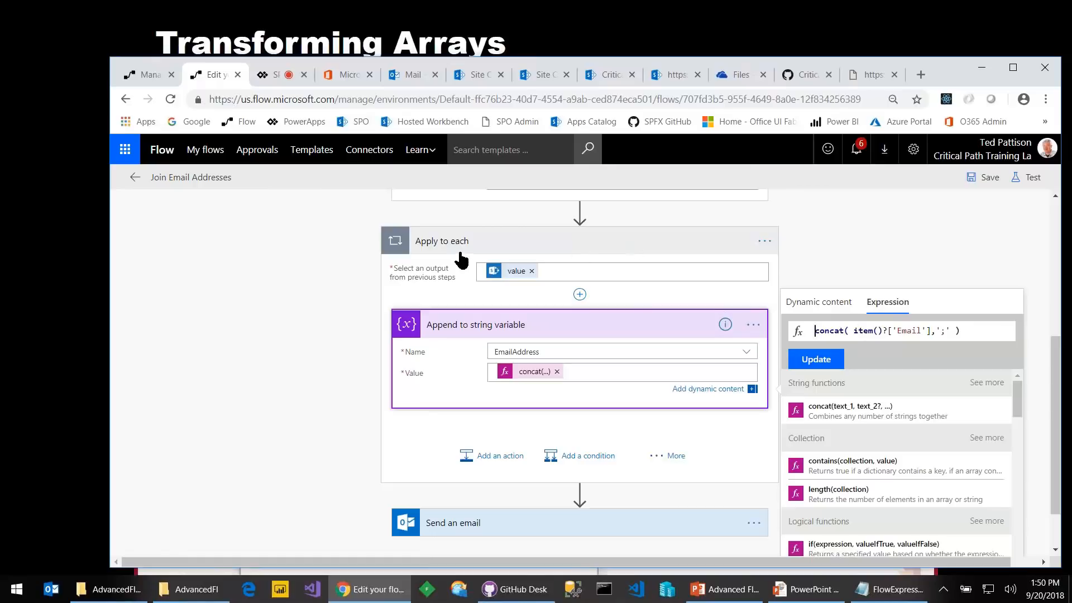
{"action": "double_click", "coordinate": [863, 331]}
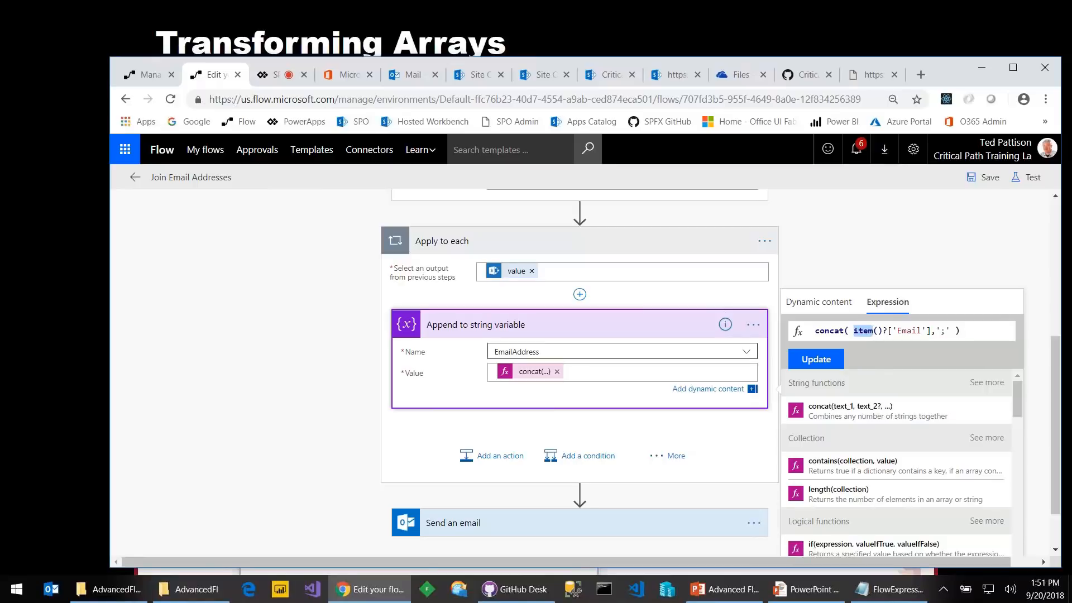
{"action": "scroll", "coordinate": [564, 332], "scroll_direction": "up", "scroll_amount": 3}
{"action": "scroll", "coordinate": [564, 273], "scroll_direction": "down", "scroll_amount": 1}
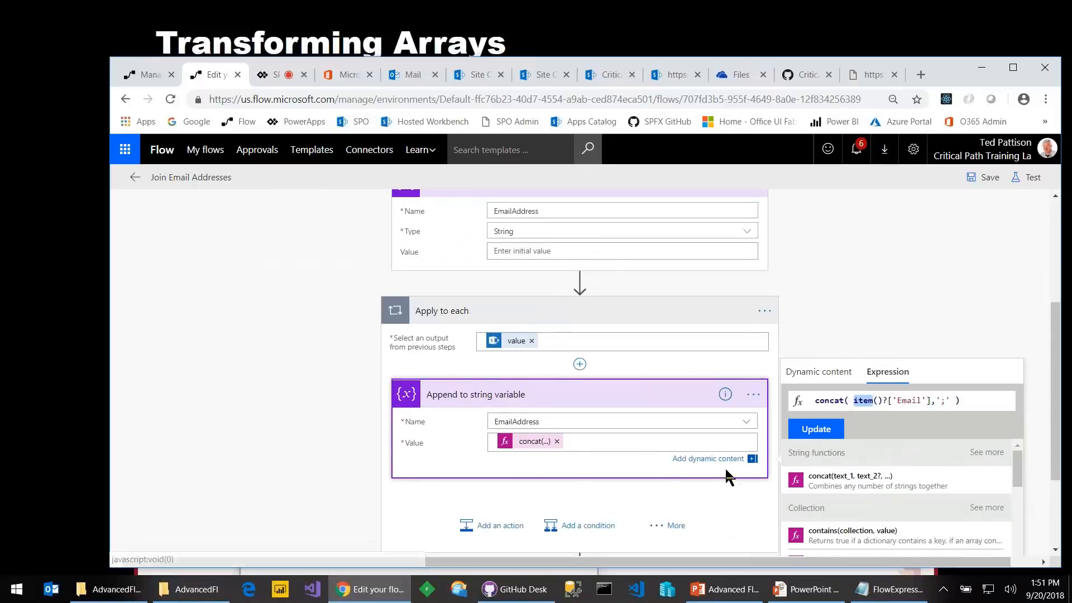
{"action": "scroll", "coordinate": [709, 491], "scroll_direction": "down", "scroll_amount": 2}
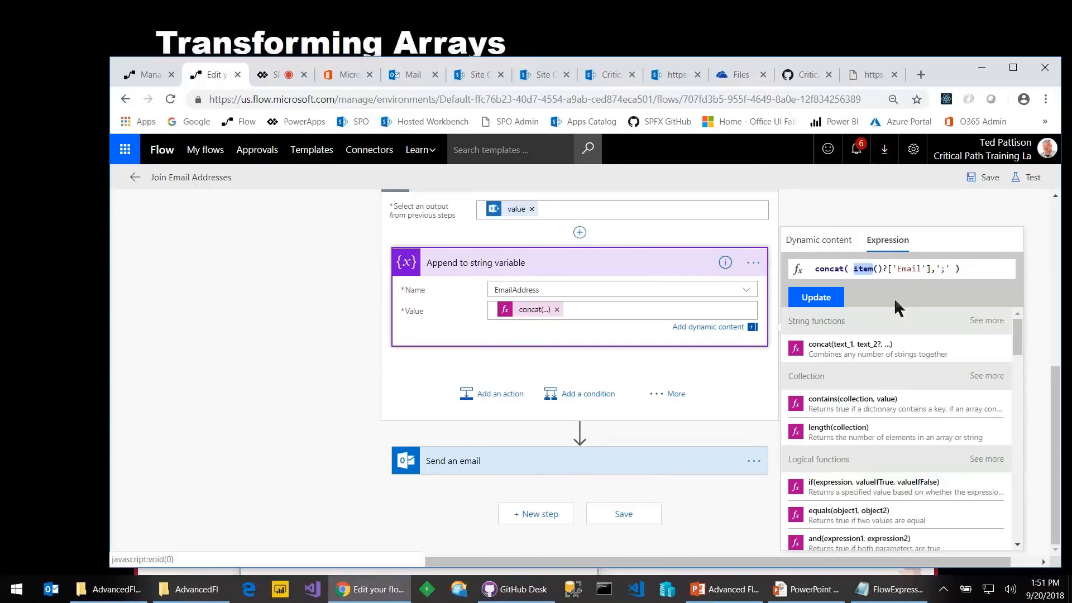
{"action": "left_click", "coordinate": [987, 178]}
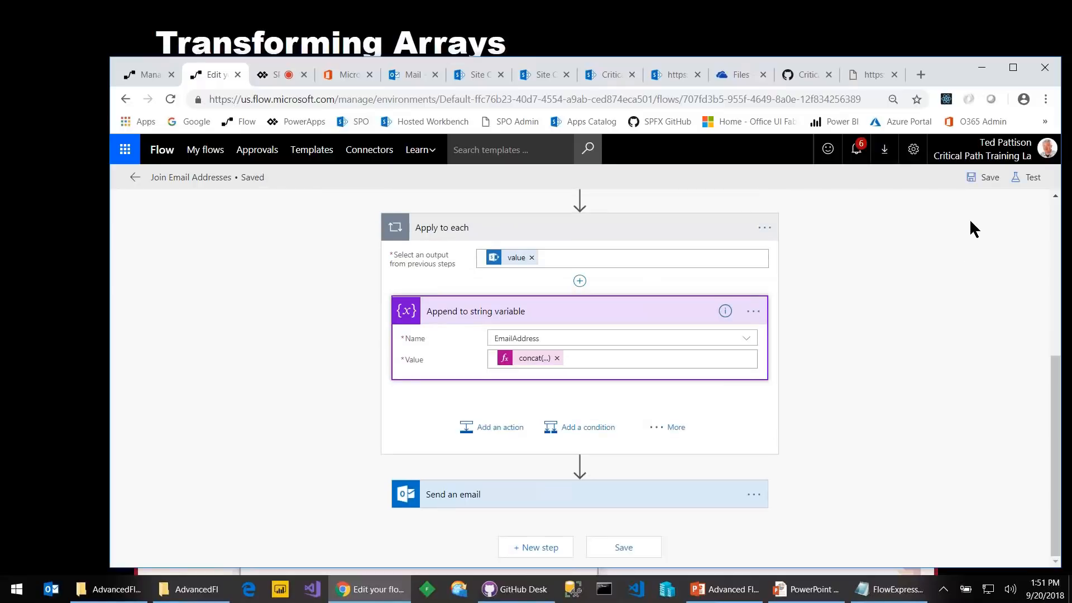
Save & Test Join Email Addresses with a manual trigger, then view the SharePoint Contacts list
{"action": "left_click", "coordinate": [1026, 177]}
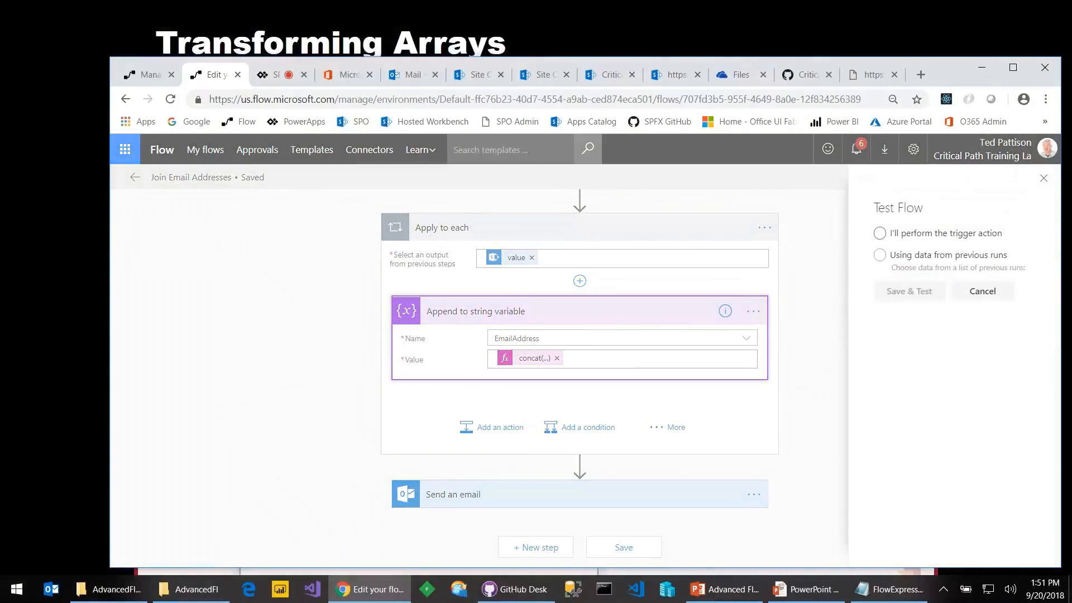
{"action": "left_click", "coordinate": [879, 233]}
{"action": "left_click", "coordinate": [909, 291]}
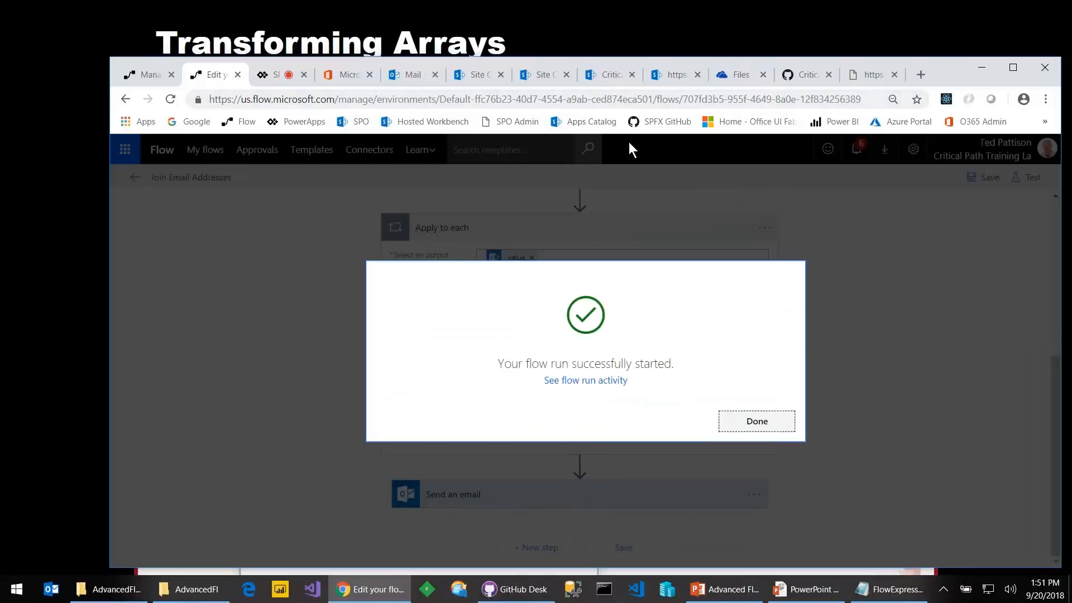
{"action": "left_click", "coordinate": [606, 78]}
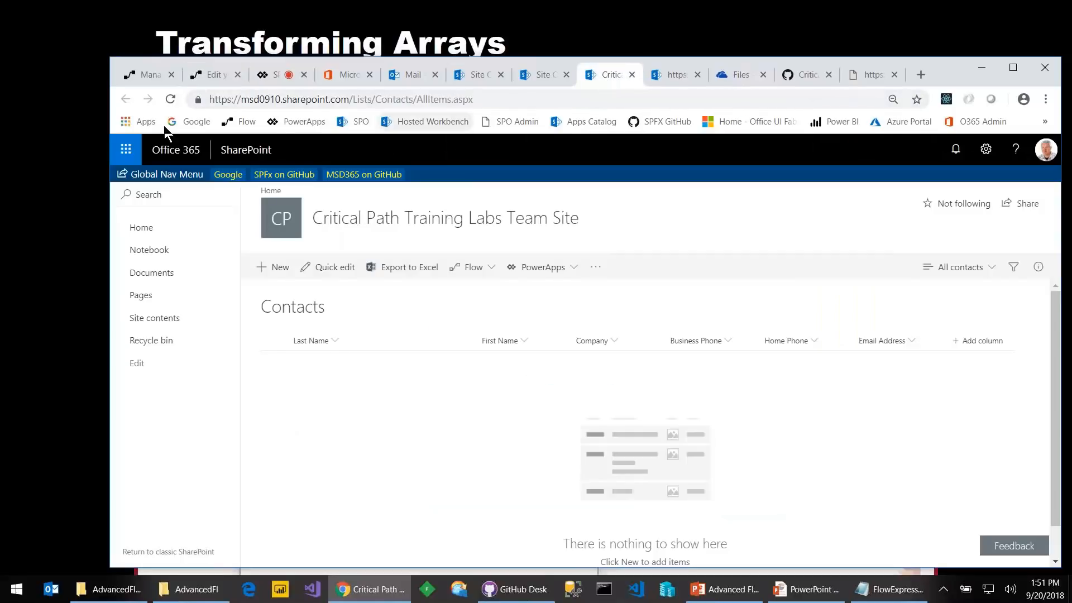
Reload the Contacts list to show its five contacts, then switch to the Outlook inbox
{"action": "left_click", "coordinate": [170, 98]}
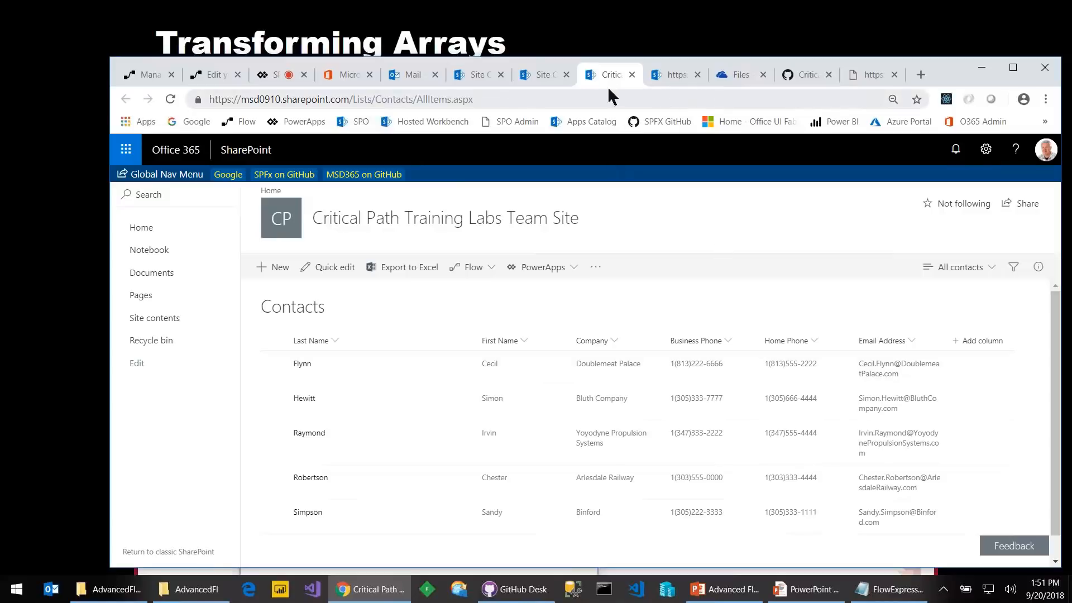
{"action": "left_click", "coordinate": [408, 75]}
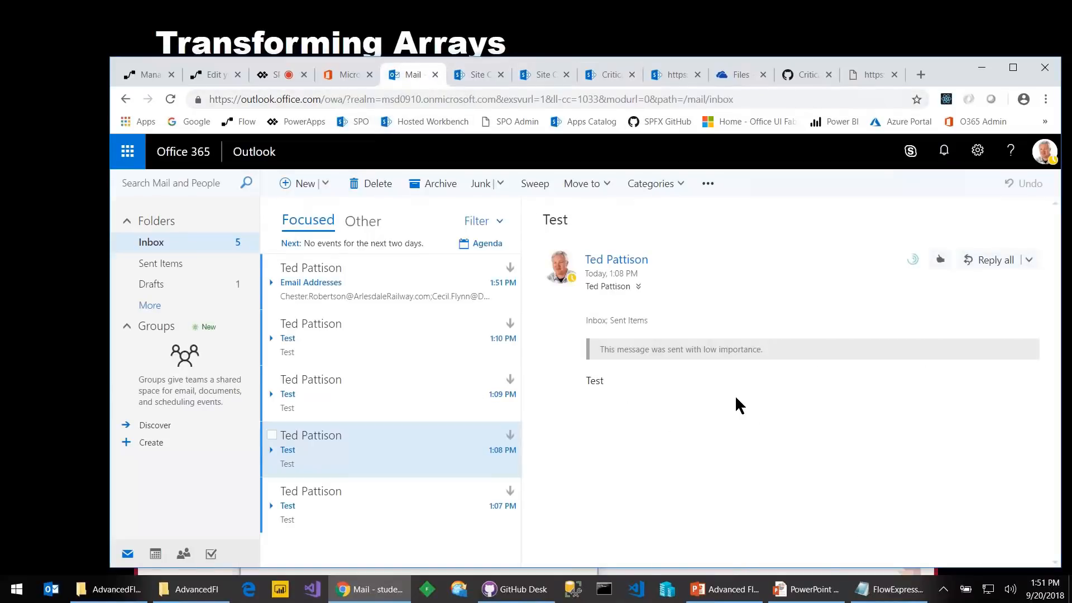
Copy the semicolon-joined addresses from the Email Addresses message into a new message's To field
{"action": "left_click", "coordinate": [444, 296]}
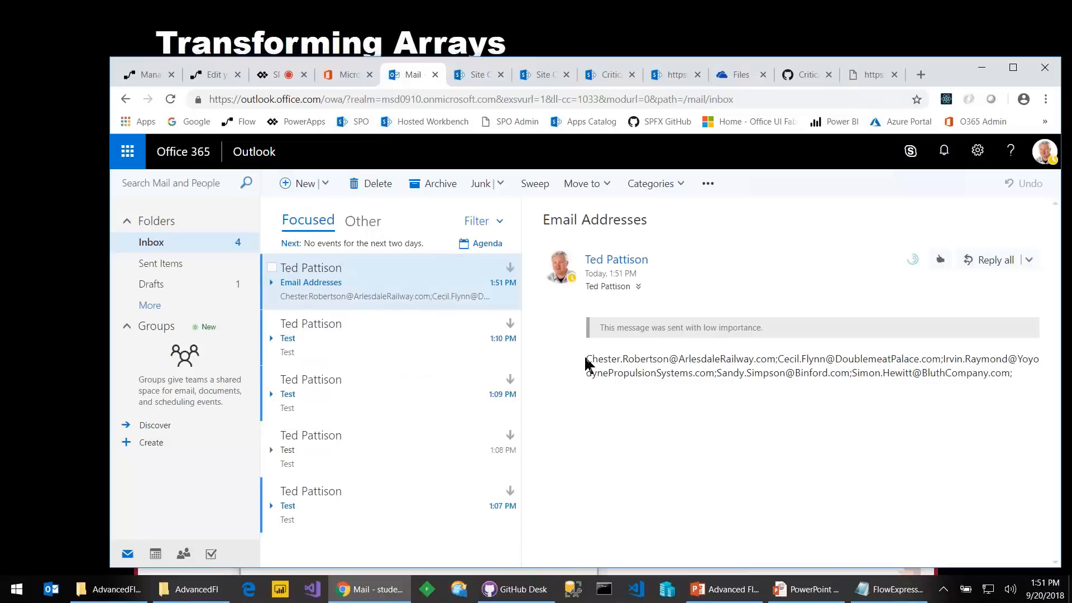
{"action": "left_click_drag", "start_coordinate": [586, 360], "coordinate": [1021, 373]}
{"action": "key", "text": "ctrl+c"}
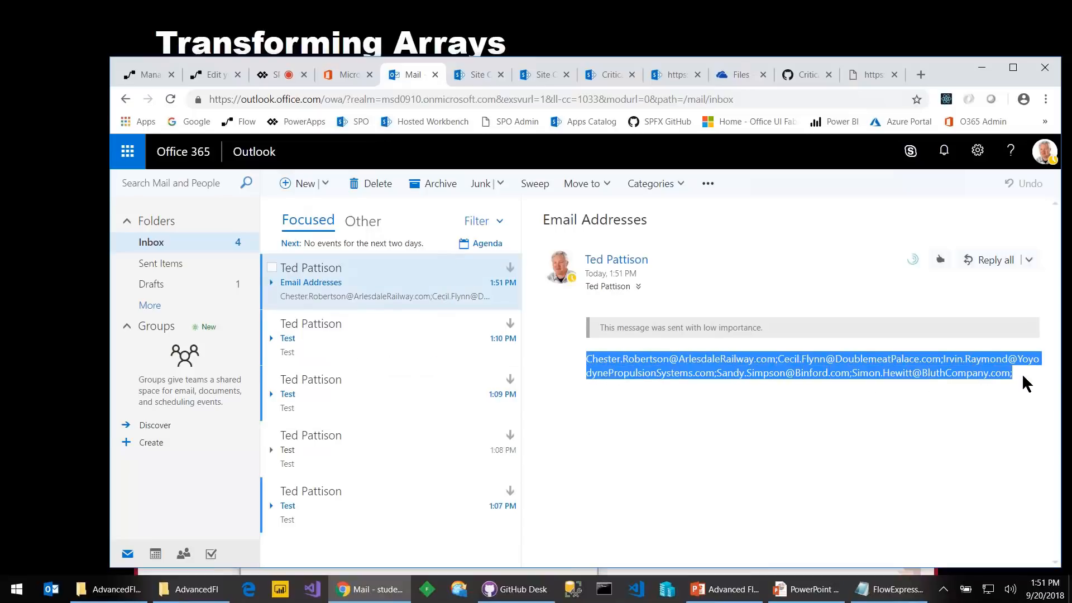
{"action": "right_click", "coordinate": [930, 373]}
{"action": "left_click", "coordinate": [748, 382]}
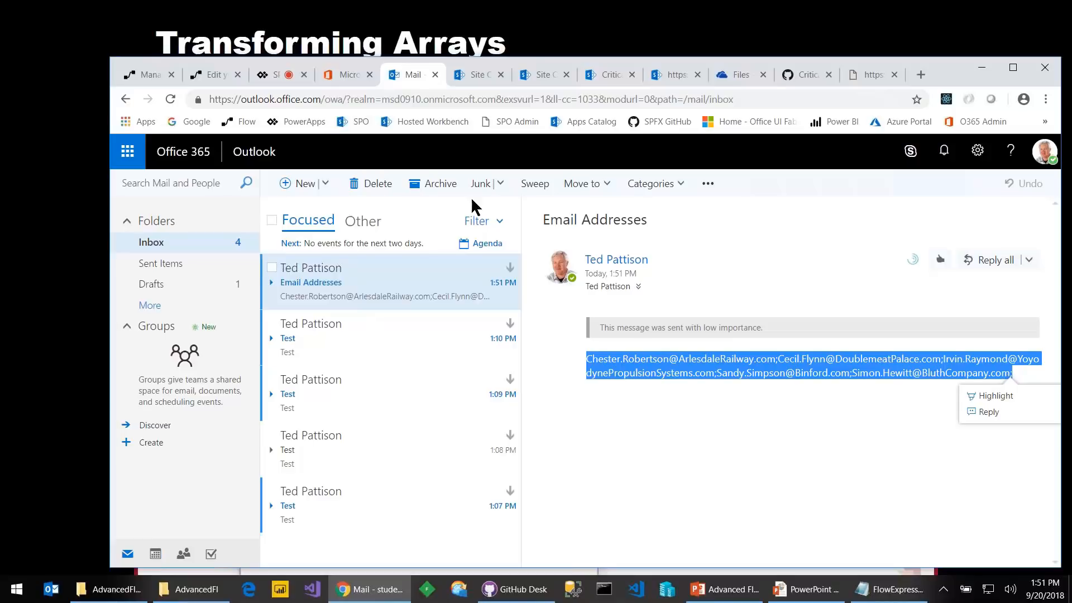
{"action": "left_click", "coordinate": [305, 183]}
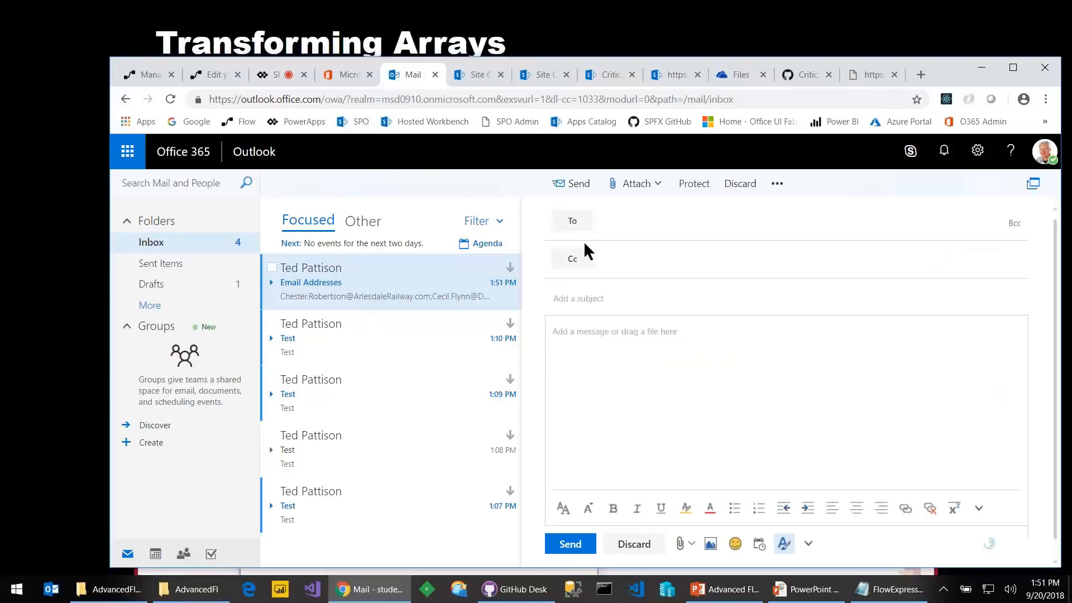
{"action": "key", "text": "ctrl+v"}
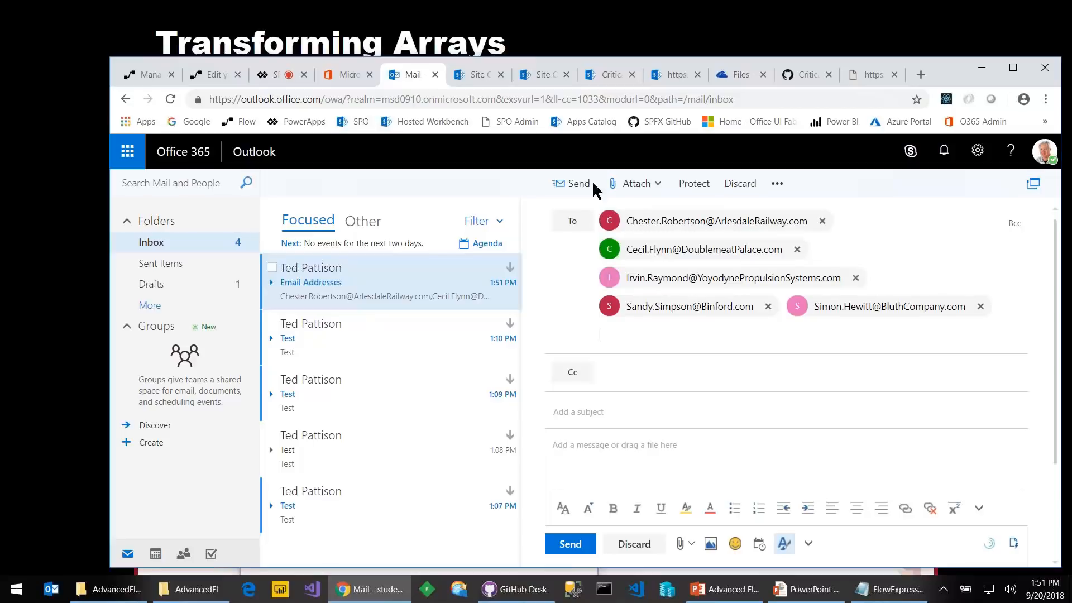
Advance the slideshow to the Checking List Containment slide, then return to the browser
{"action": "left_click", "coordinate": [795, 587]}
{"action": "key", "text": "Right"}
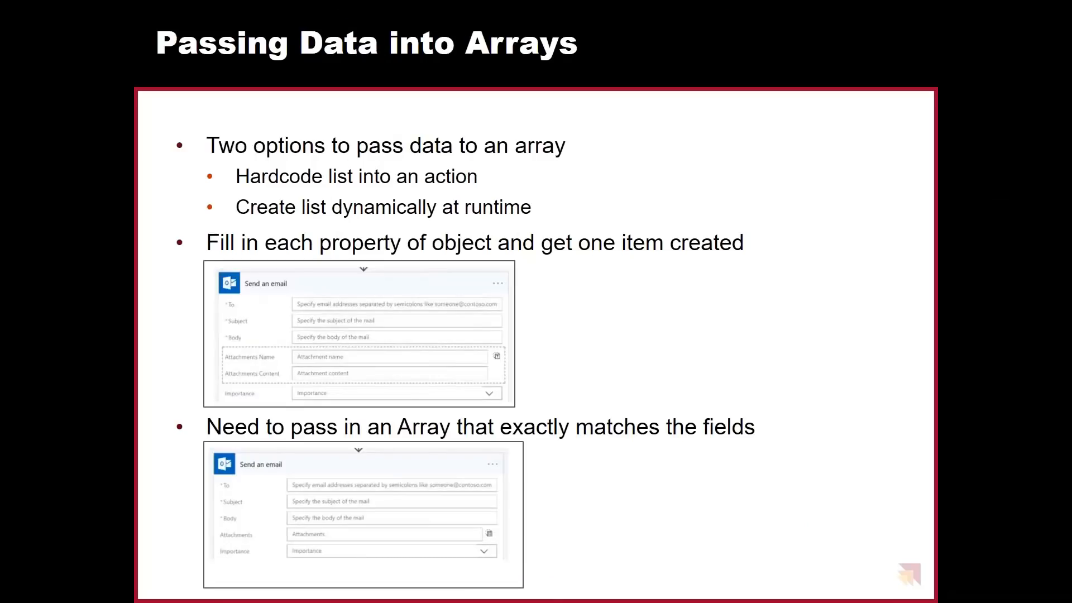
{"action": "key", "text": "Right"}
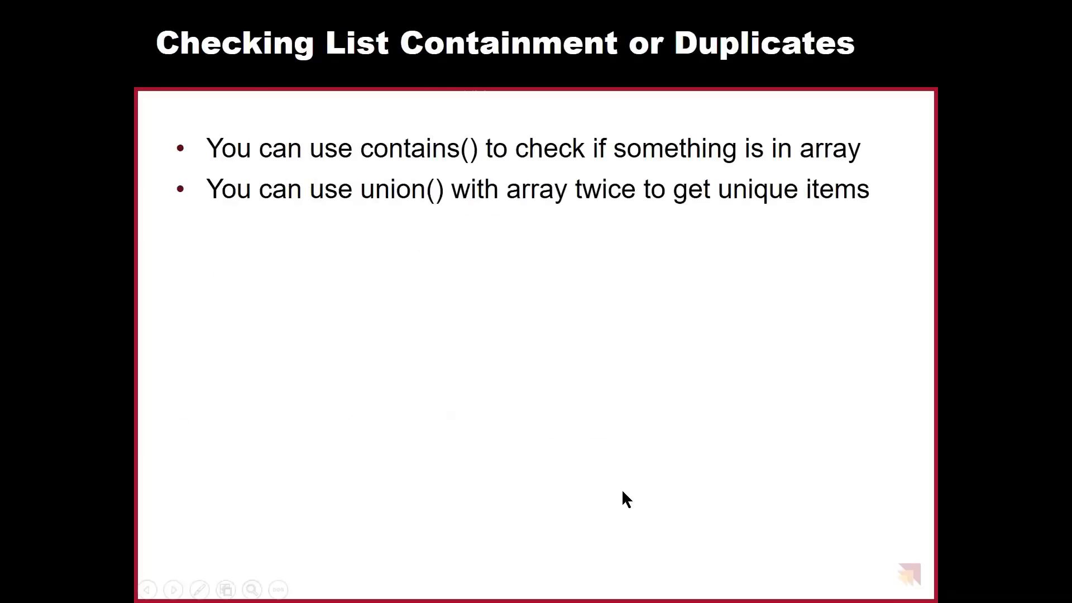
{"action": "key", "text": "alt+Tab"}
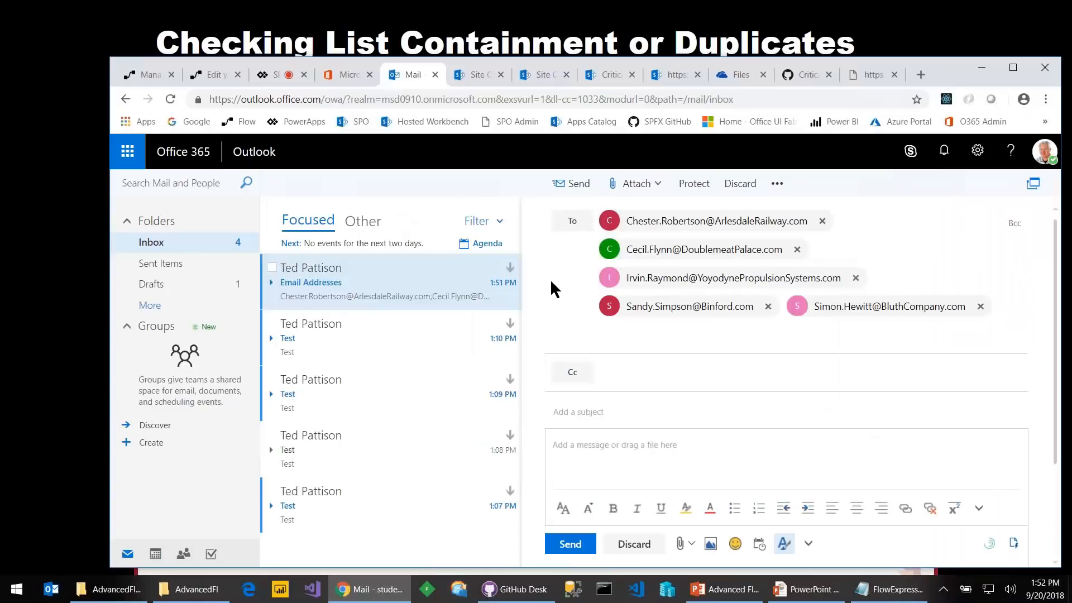
Dismiss the Join Email Addresses run confirmation, go to My flows, and pick the azurewebsites customers API address
{"action": "left_click", "coordinate": [211, 75]}
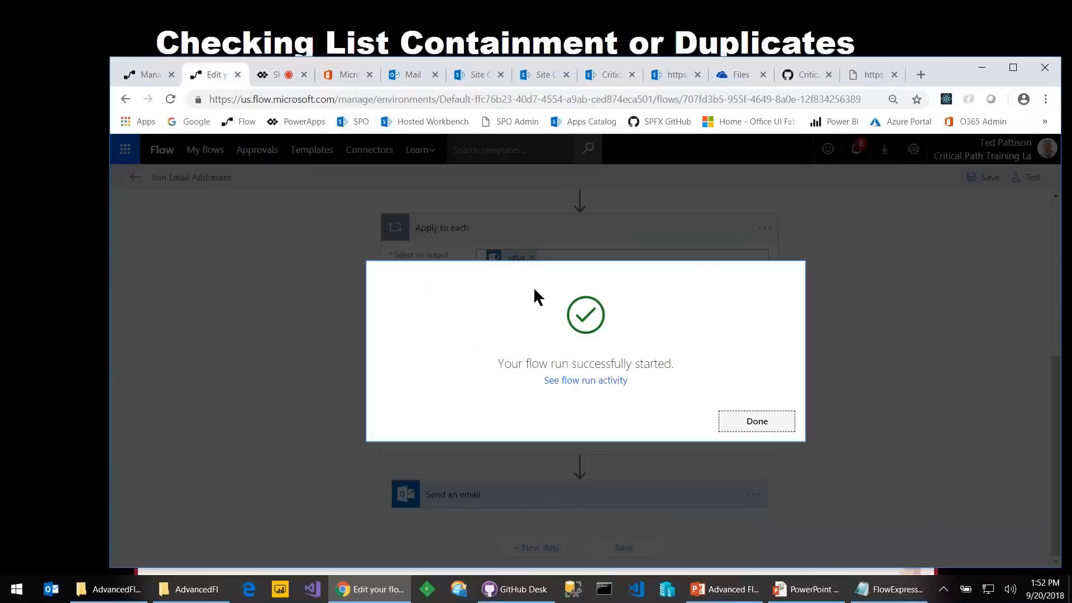
{"action": "left_click", "coordinate": [727, 424]}
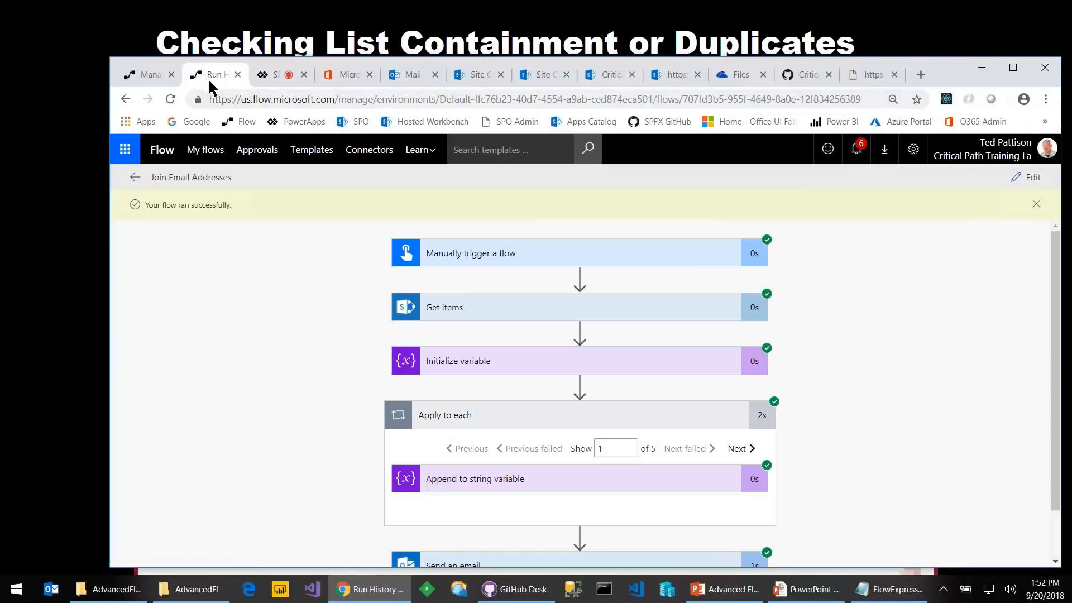
{"action": "left_click", "coordinate": [165, 71]}
{"action": "left_click", "coordinate": [295, 99]}
{"action": "type", "text": "sub"}
{"action": "key", "text": "Down"}
{"action": "key", "text": "Down"}
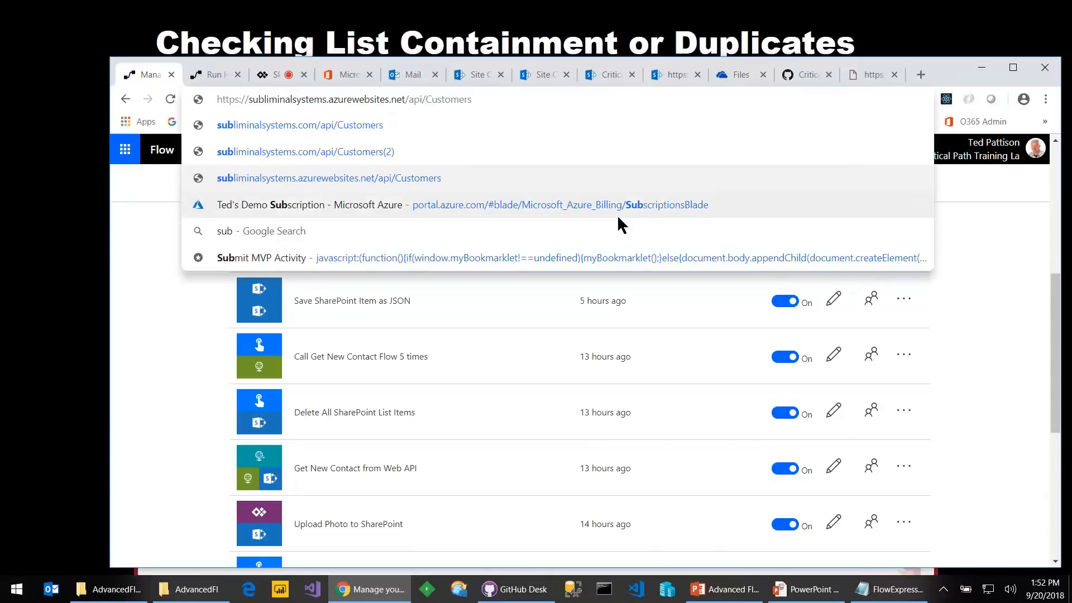
Load the Customers web API JSON, then change the address to /api/Customers(2)
{"action": "key", "text": "Return"}
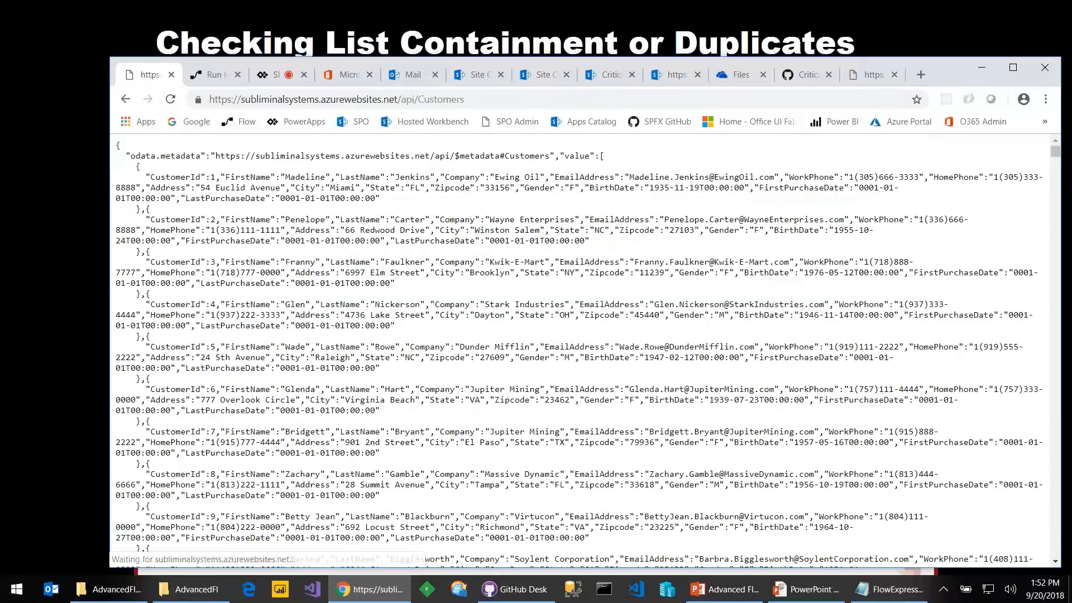
{"action": "left_click", "coordinate": [505, 99]}
{"action": "left_click", "coordinate": [505, 99]}
{"action": "type", "text": "(2)"}
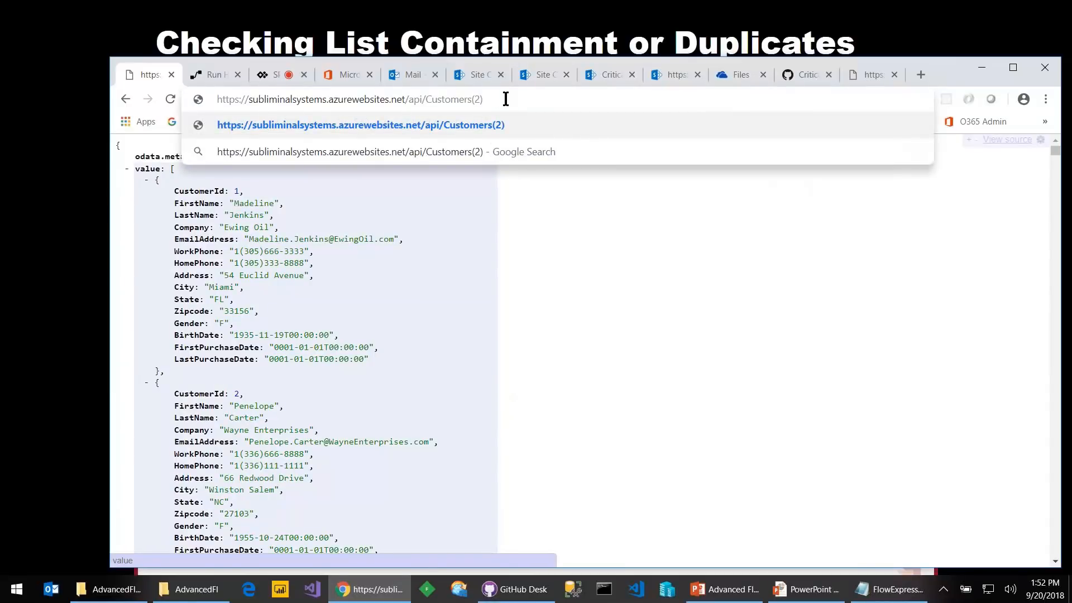
{"action": "key", "text": "Return"}
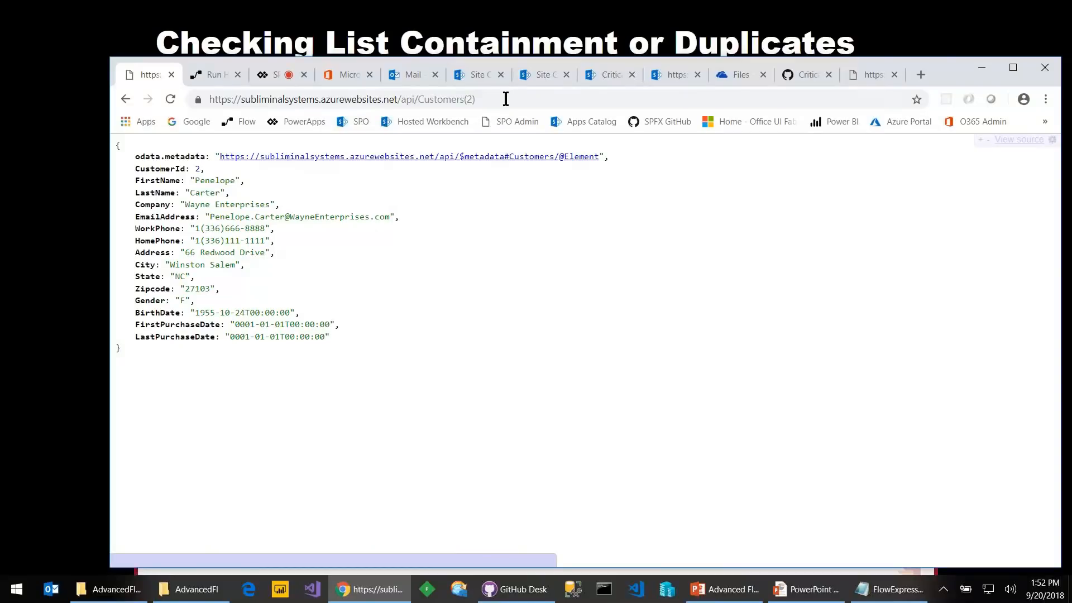
Leave the run history for My flows and open Get New Contact from Web API in the editor
{"action": "left_click", "coordinate": [195, 78]}
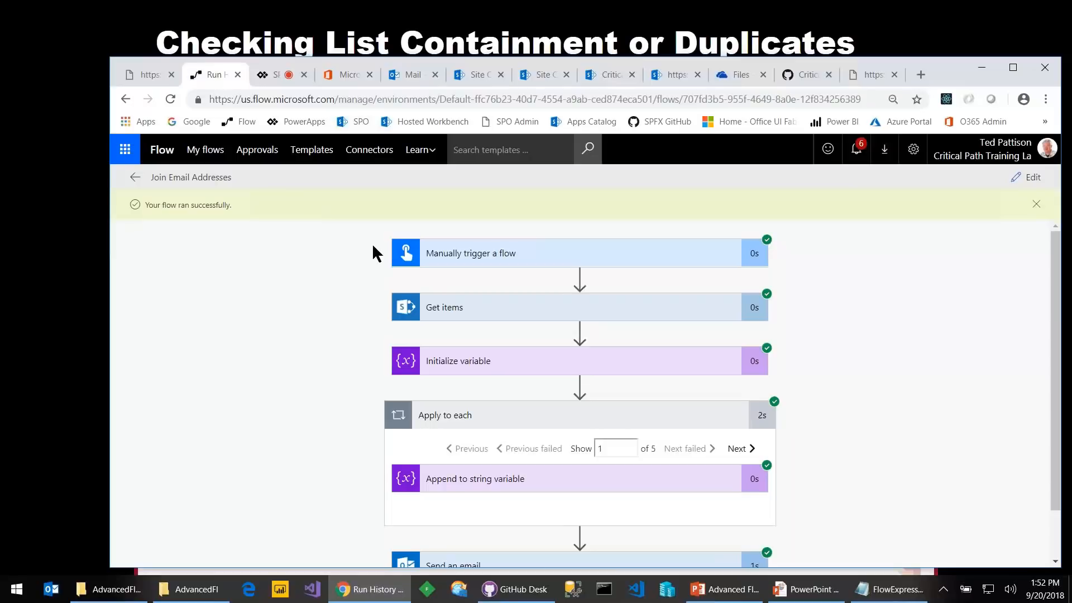
{"action": "left_click", "coordinate": [203, 150]}
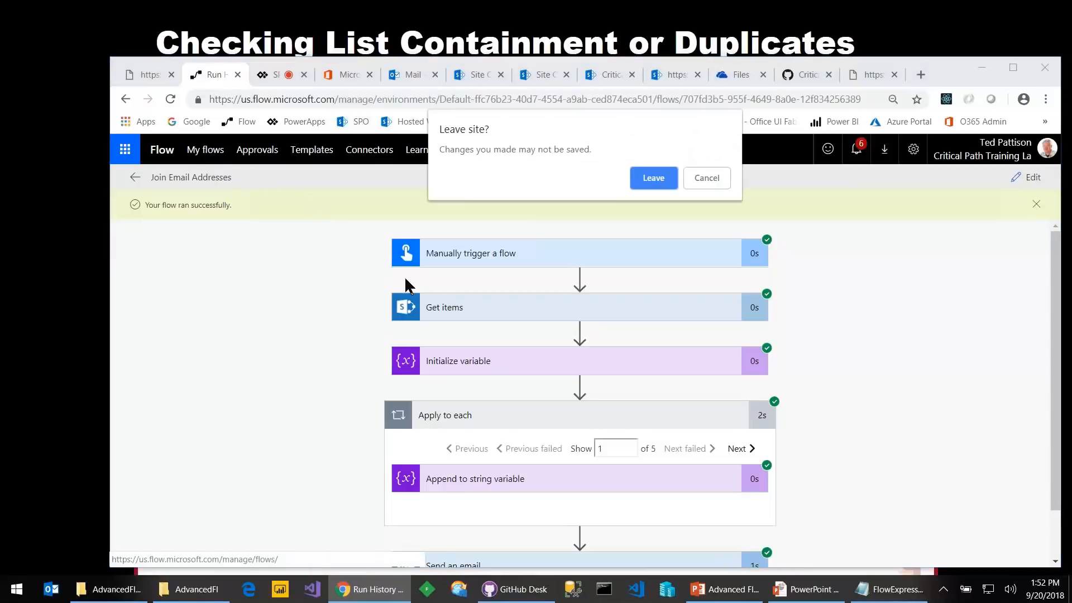
{"action": "left_click", "coordinate": [653, 178]}
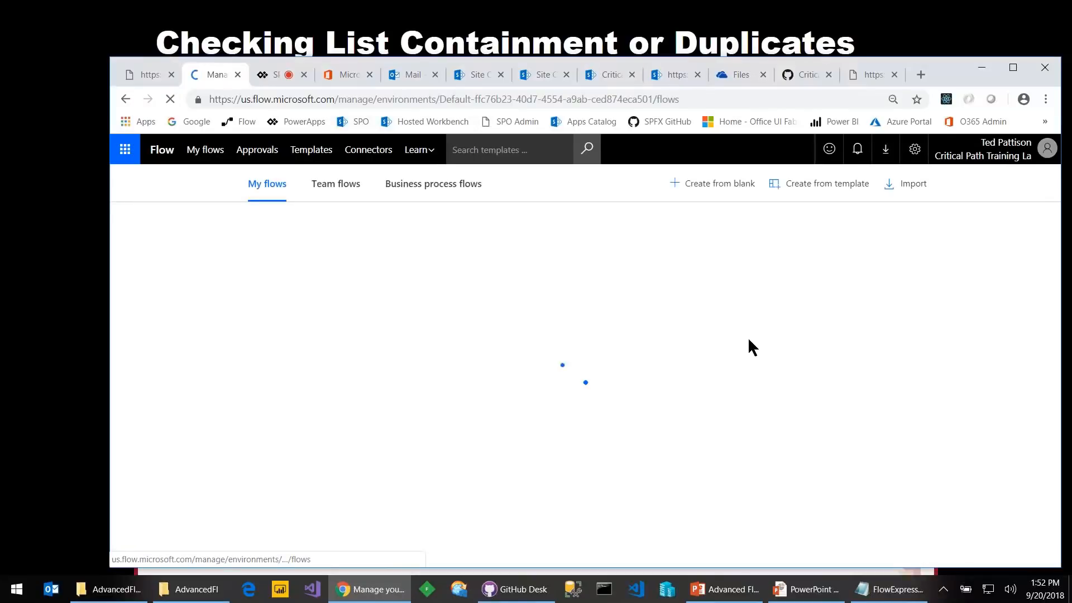
{"action": "scroll", "coordinate": [748, 342], "scroll_direction": "down", "scroll_amount": 6}
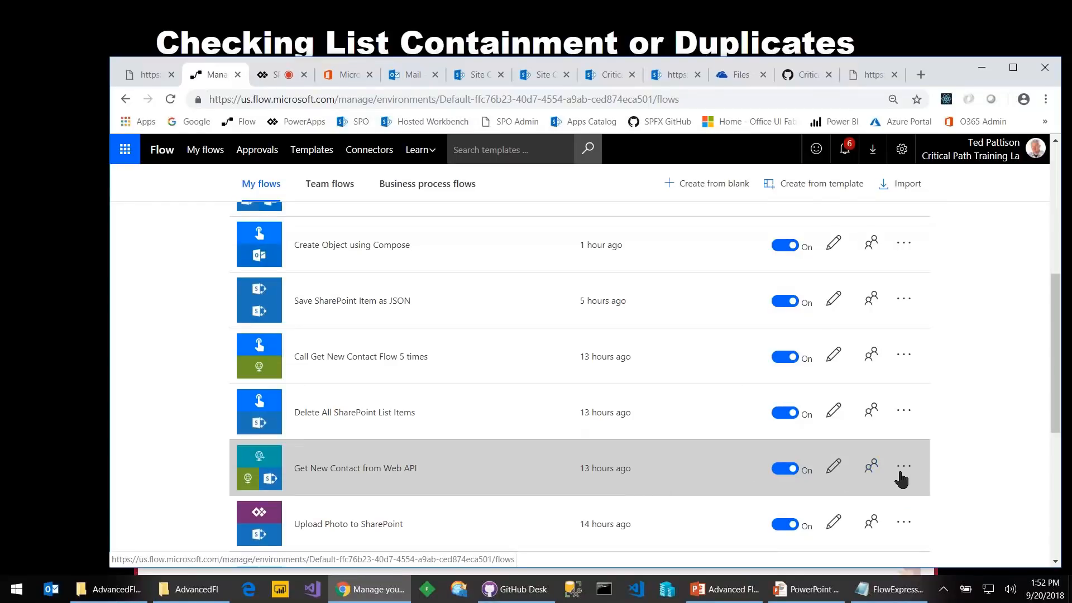
{"action": "left_click", "coordinate": [835, 465]}
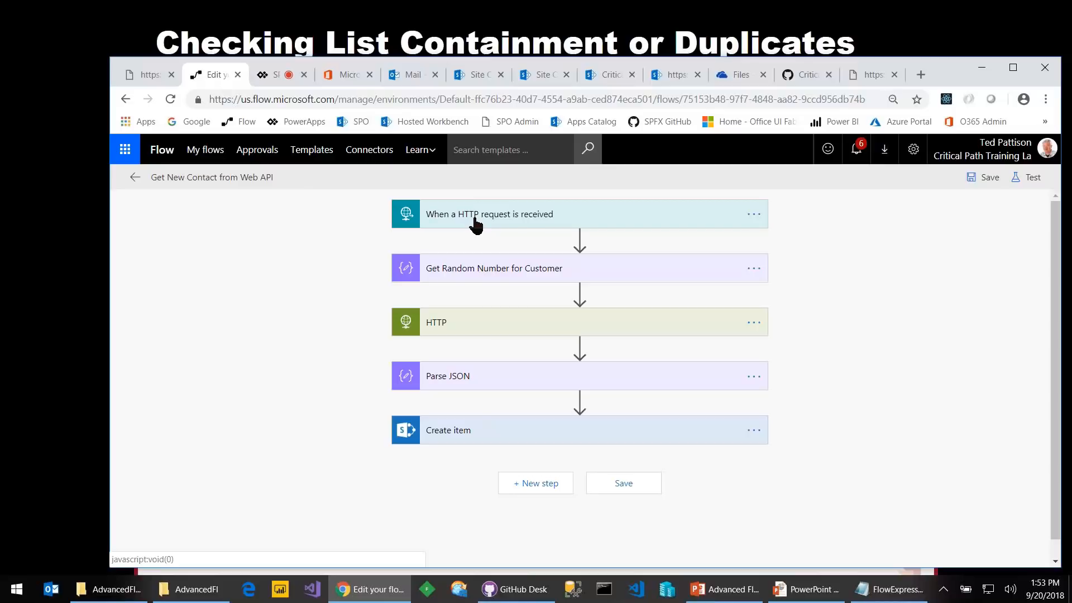
Expand the Get Random Number for Customer step, then load customer 23 from the web API
{"action": "left_click", "coordinate": [486, 273]}
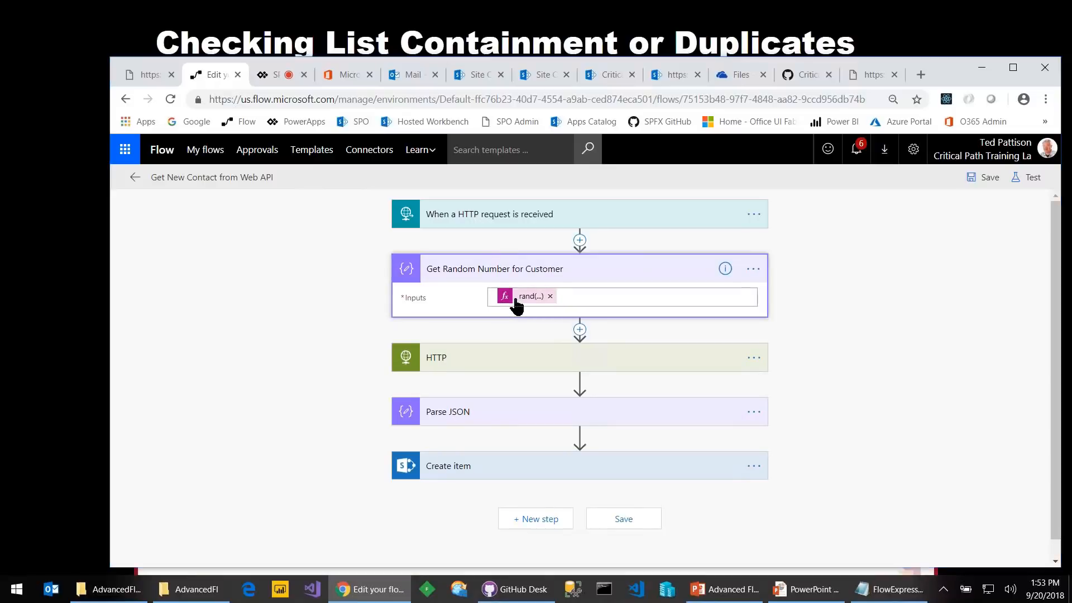
{"action": "key", "text": "alt+Tab"}
{"action": "key", "text": "alt+Tab"}
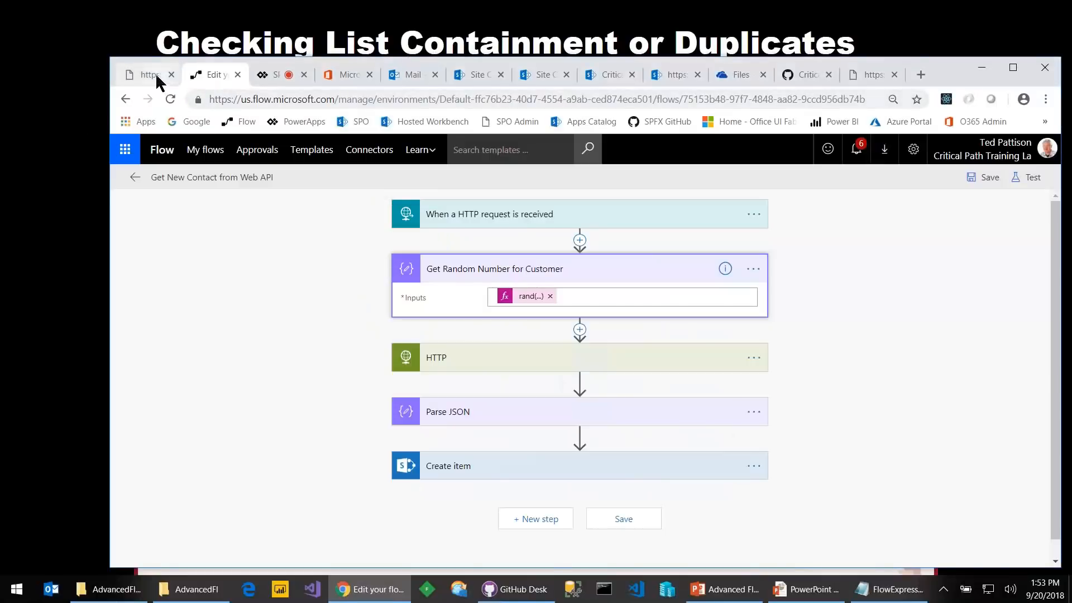
{"action": "left_click", "coordinate": [156, 73]}
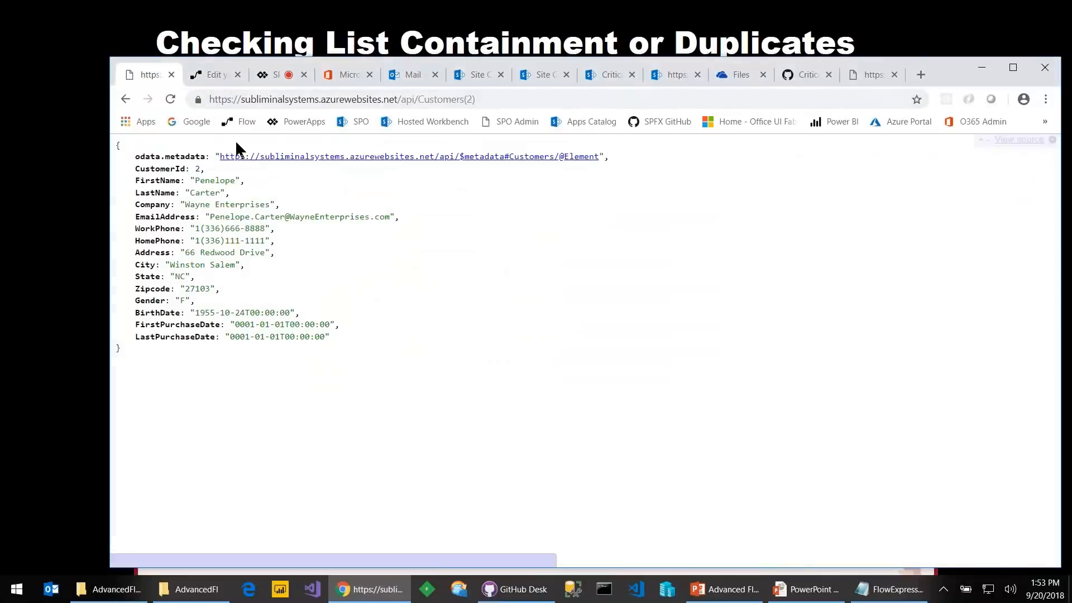
{"action": "left_click", "coordinate": [525, 103]}
{"action": "left_click", "coordinate": [539, 102]}
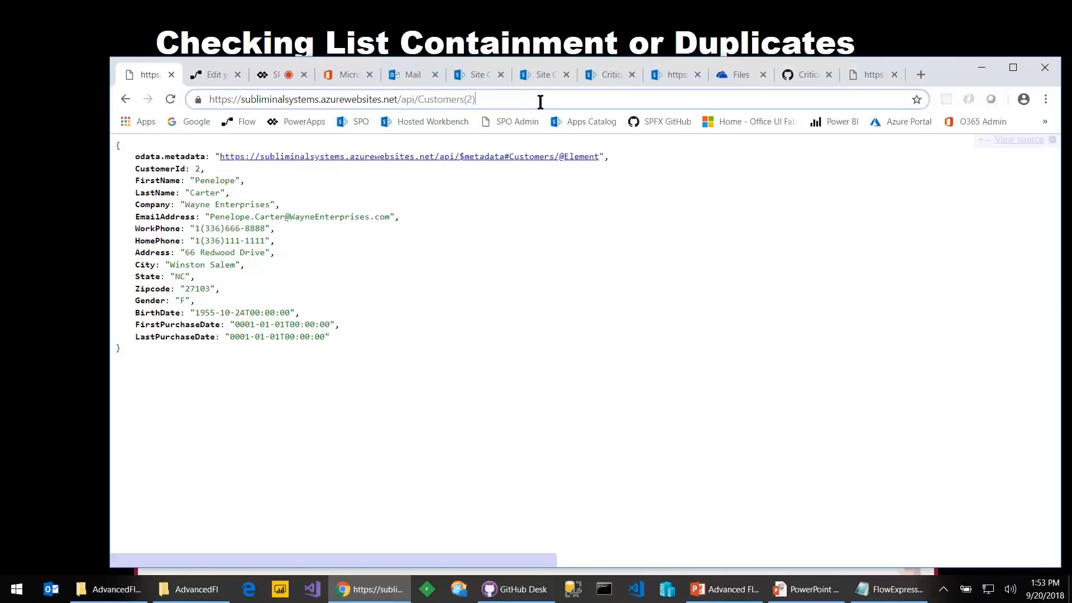
{"action": "key", "text": "BackSpace"}
{"action": "key", "text": "BackSpace"}
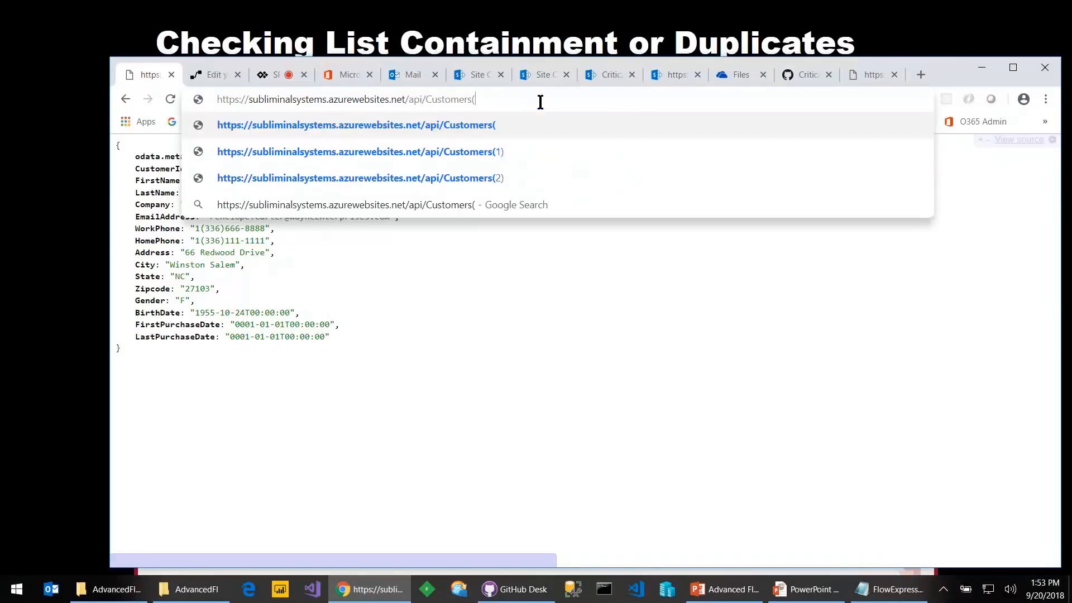
{"action": "type", "text": "23)"}
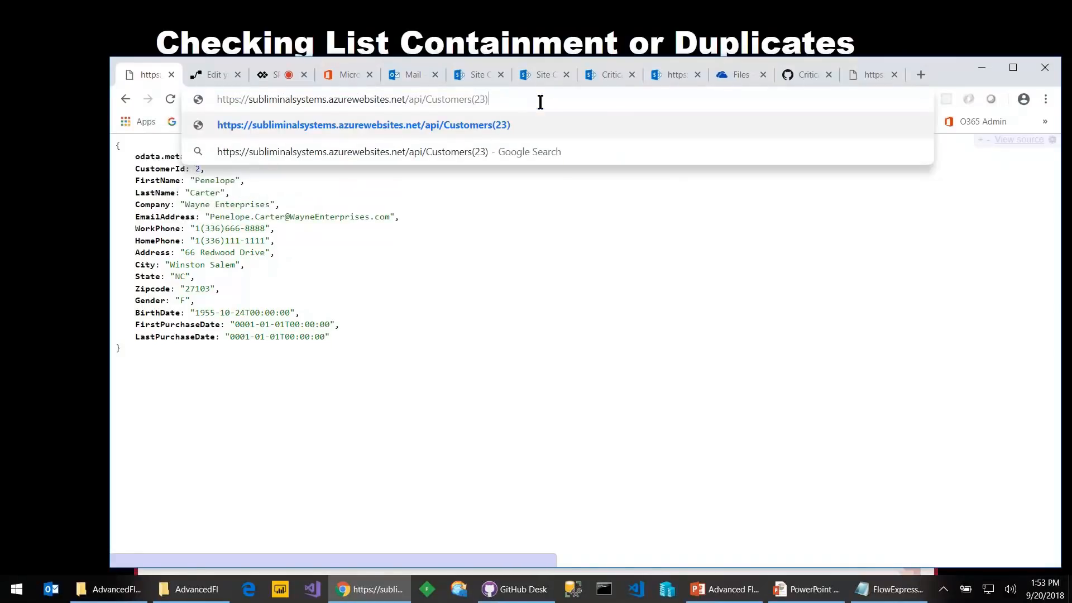
{"action": "key", "text": "Return"}
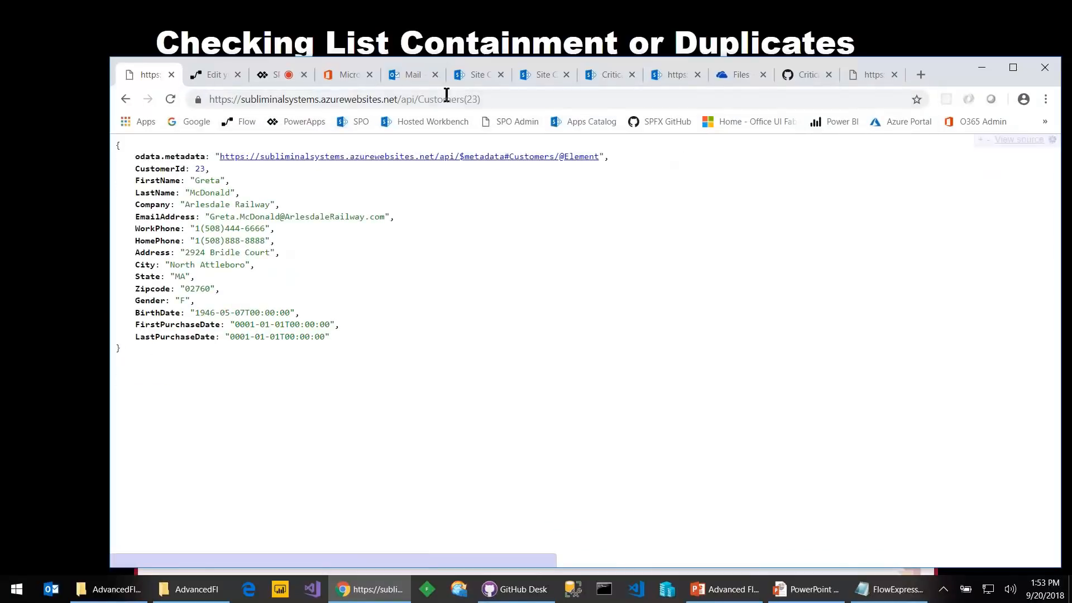
Back in the flow editor, select the rand(...) expression in the random-number step's Inputs
{"action": "key", "text": "alt+Tab"}
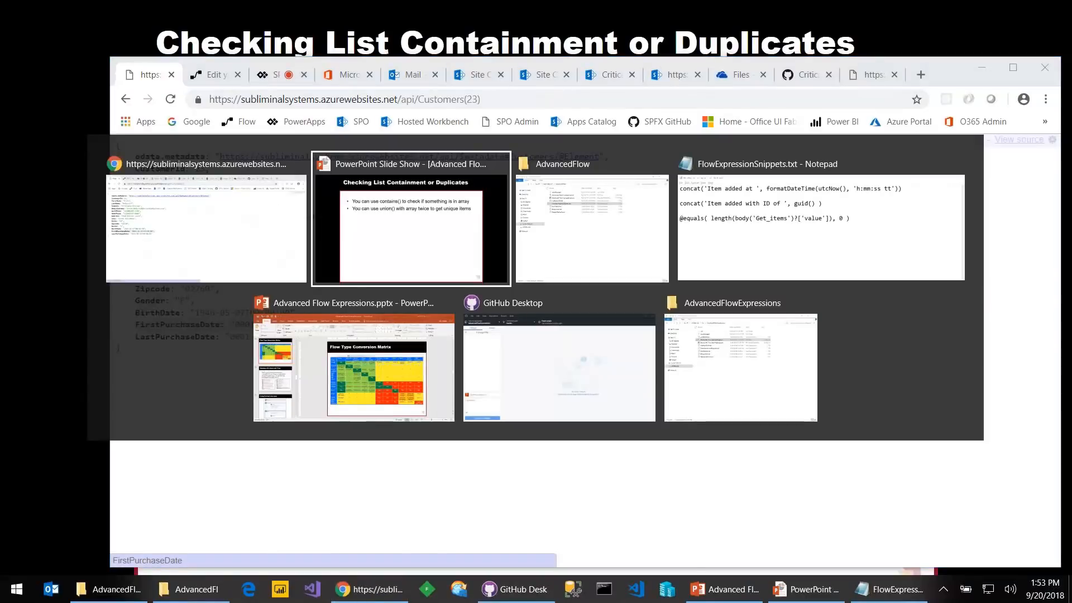
{"action": "key", "text": "shift+Tab"}
{"action": "left_click", "coordinate": [308, 195]}
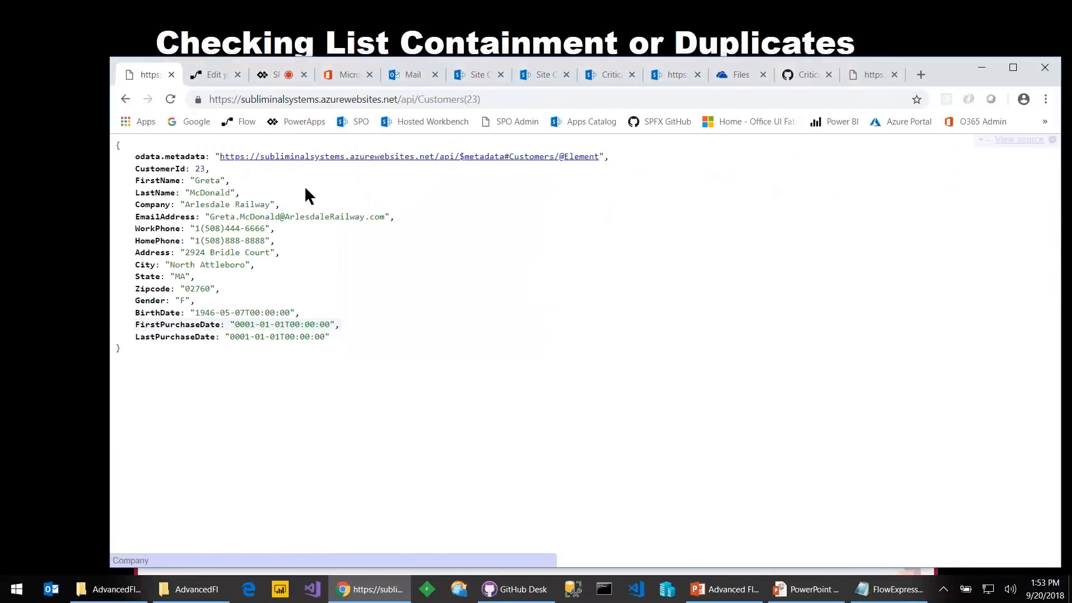
{"action": "left_click", "coordinate": [223, 74]}
{"action": "left_click", "coordinate": [519, 302]}
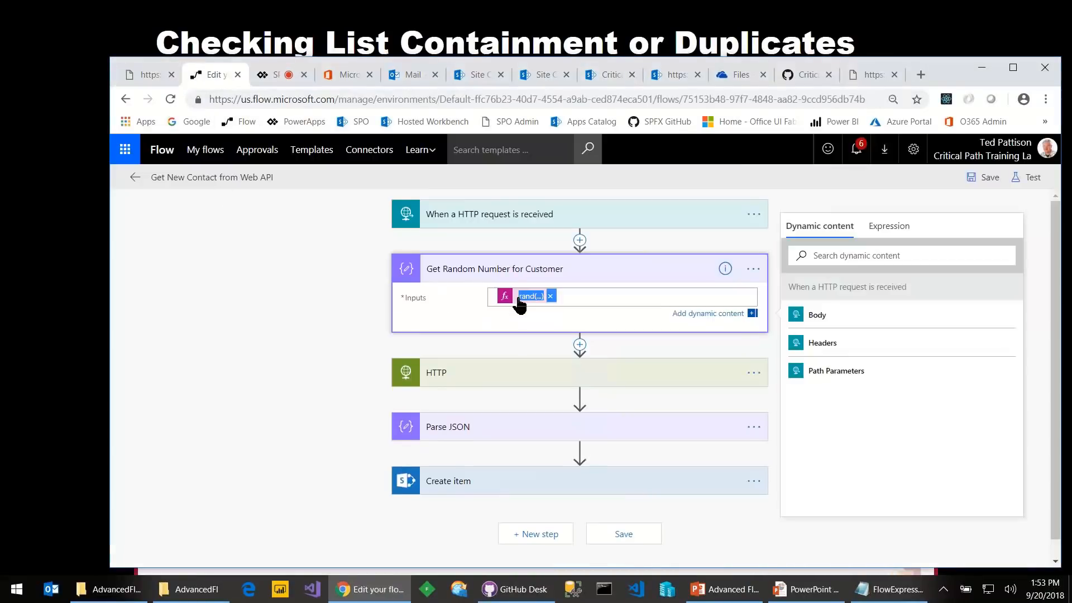
Inspect the rand(1,380) customer-number expression in the Expression tab
{"action": "left_click", "coordinate": [509, 305]}
{"action": "left_click", "coordinate": [509, 306]}
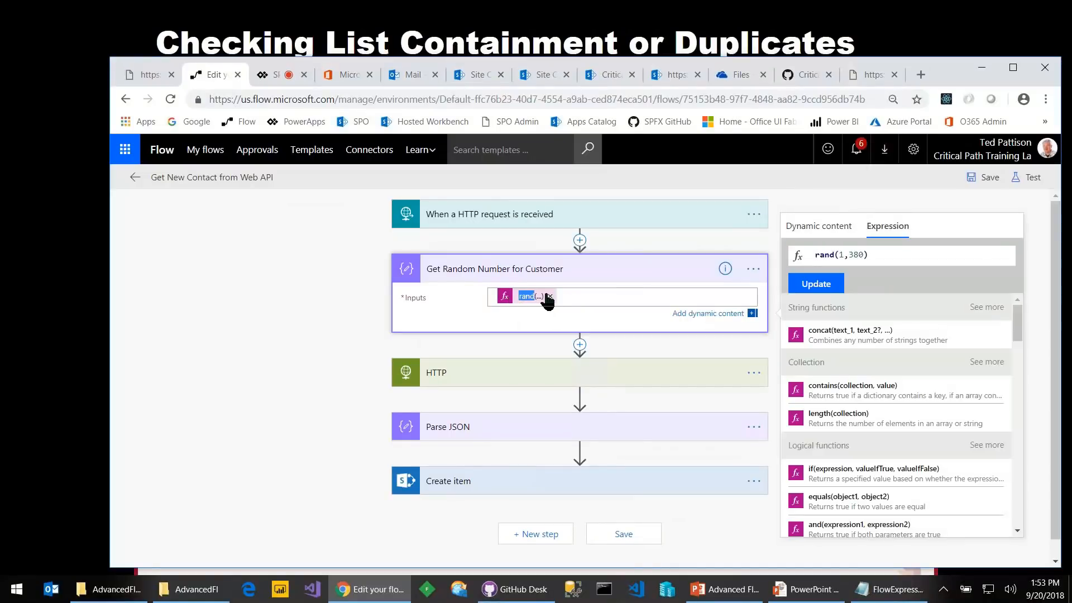
{"action": "double_click", "coordinate": [824, 254]}
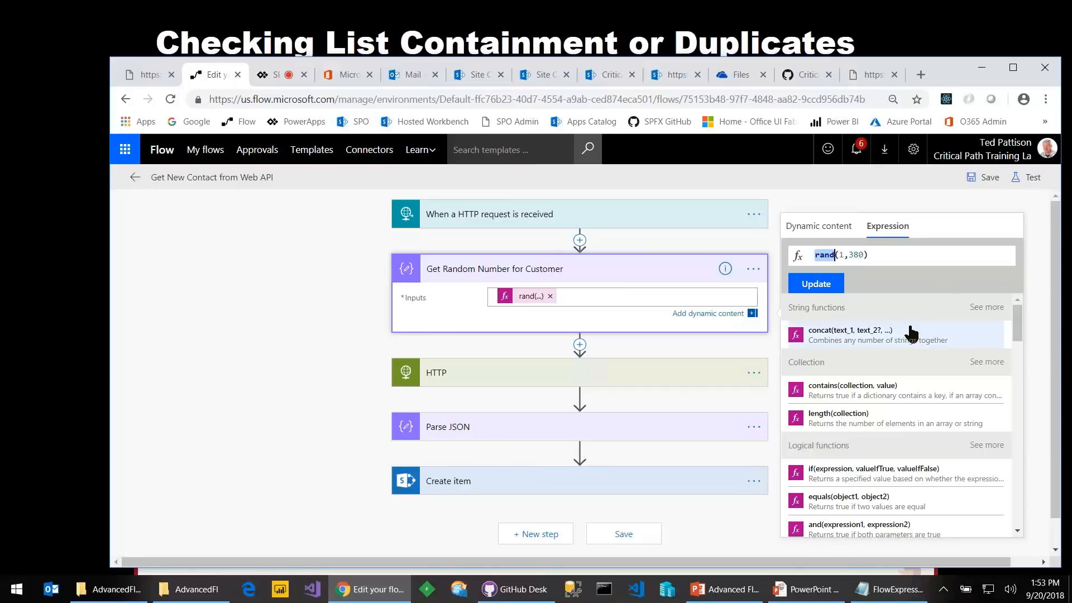
Review the HTTP step's URI concat expression and its Get_Random_Number_for_Customer reference
{"action": "left_click", "coordinate": [639, 378]}
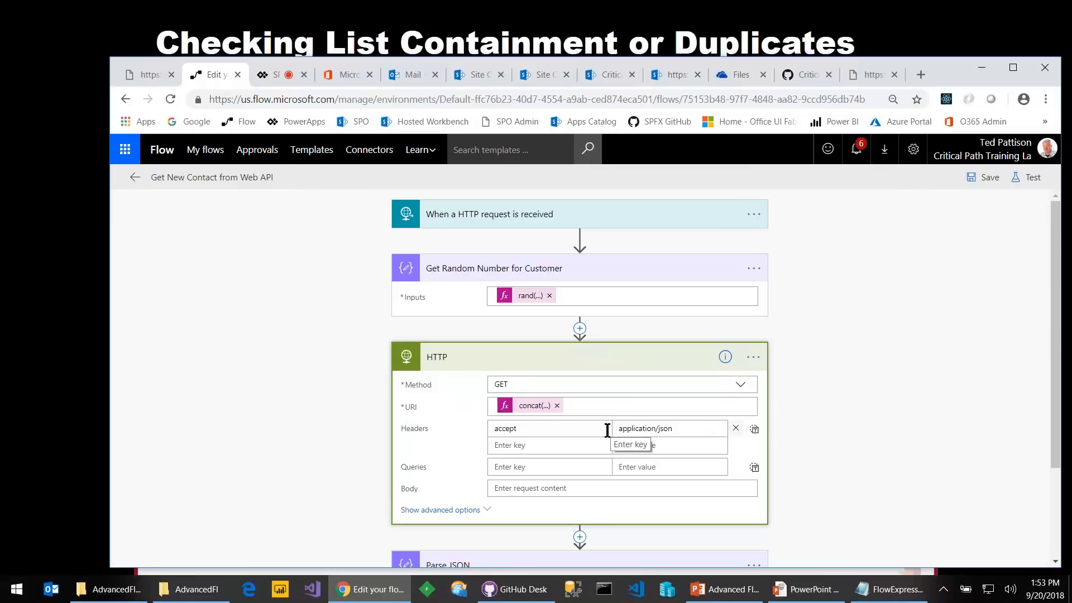
{"action": "left_click", "coordinate": [502, 410]}
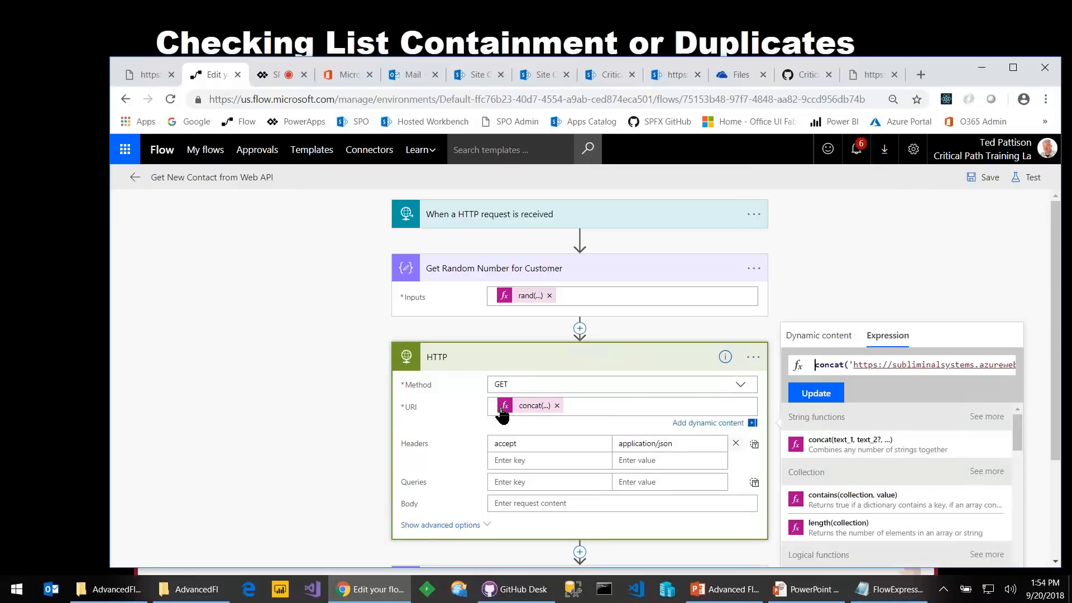
{"action": "key", "text": "End"}
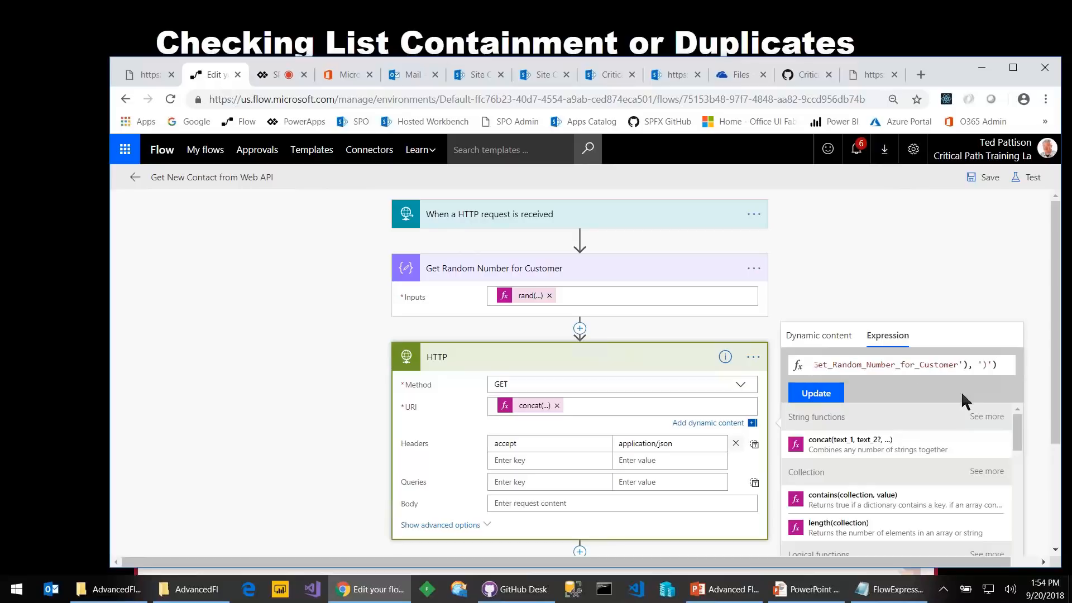
{"action": "key", "text": "Left"}
{"action": "key", "text": "Left"}
{"action": "key", "text": "Left"}
{"action": "key", "text": "Left"}
{"action": "key", "text": "Left"}
{"action": "key", "text": "Left"}
{"action": "key", "text": "Left"}
{"action": "key", "text": "Left"}
{"action": "key", "text": "ctrl+shift+Left"}
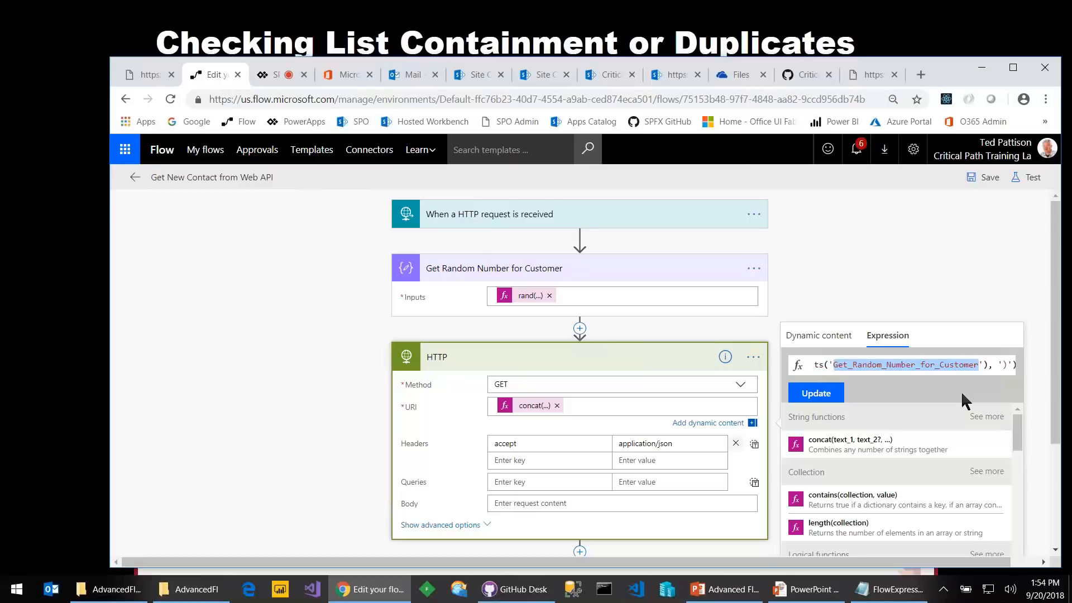
{"action": "key", "text": "Home"}
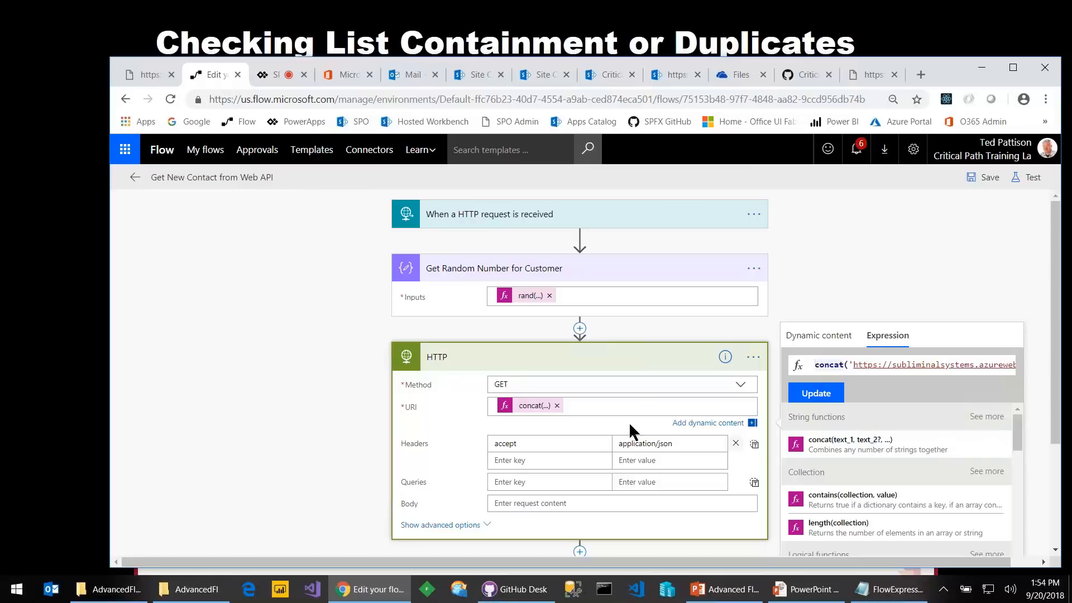
{"action": "scroll", "coordinate": [620, 410], "scroll_direction": "down", "scroll_amount": 1}
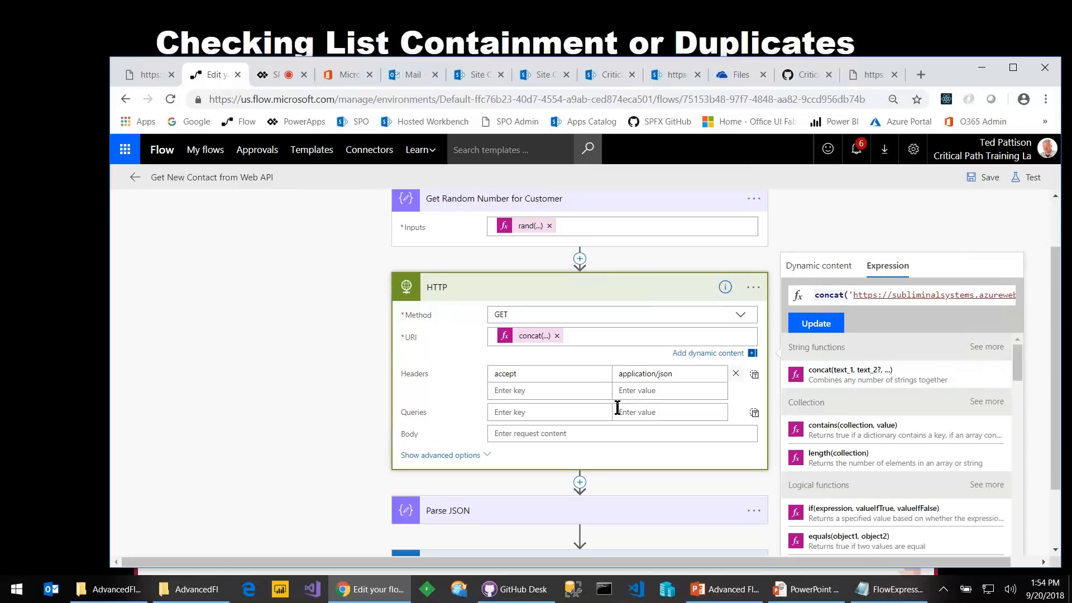
{"action": "left_click", "coordinate": [536, 379]}
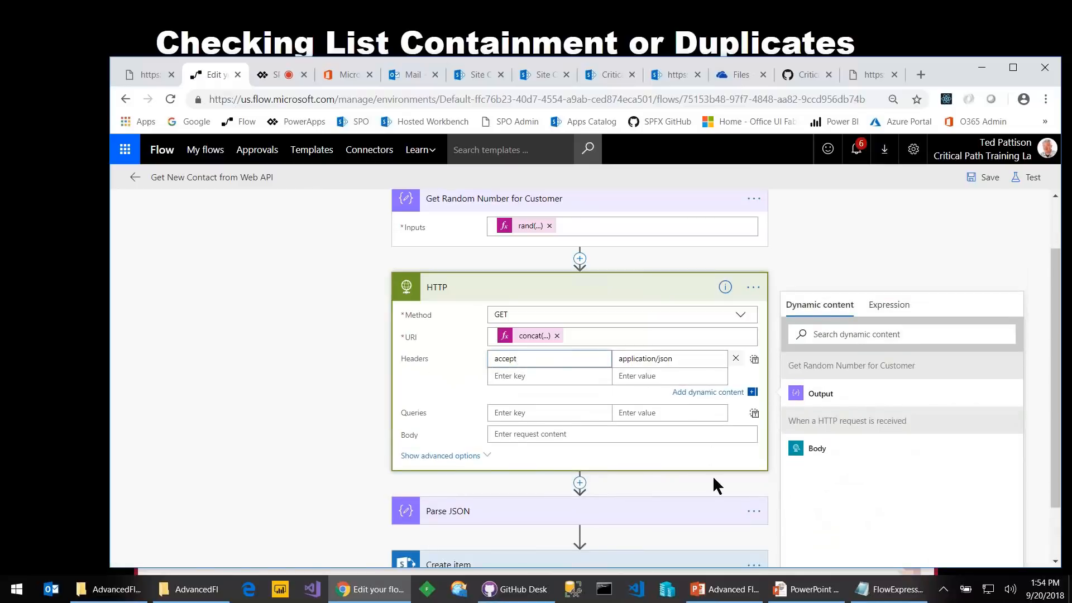
Expand the Parse JSON step to view its schema
{"action": "scroll", "coordinate": [713, 478], "scroll_direction": "down", "scroll_amount": 1}
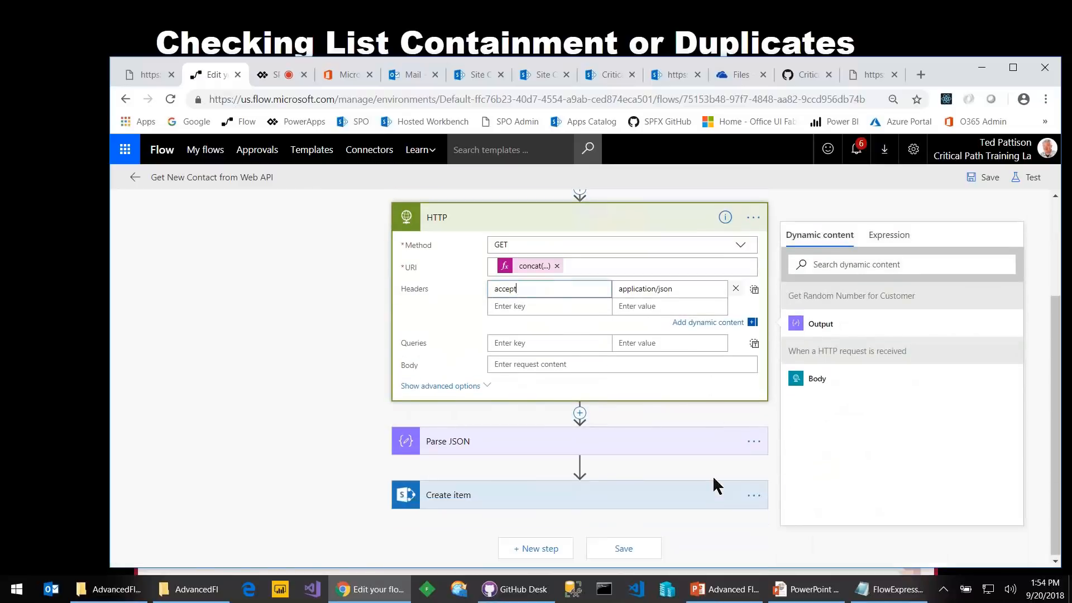
{"action": "left_click", "coordinate": [629, 444]}
{"action": "scroll", "coordinate": [630, 441], "scroll_direction": "down", "scroll_amount": 3}
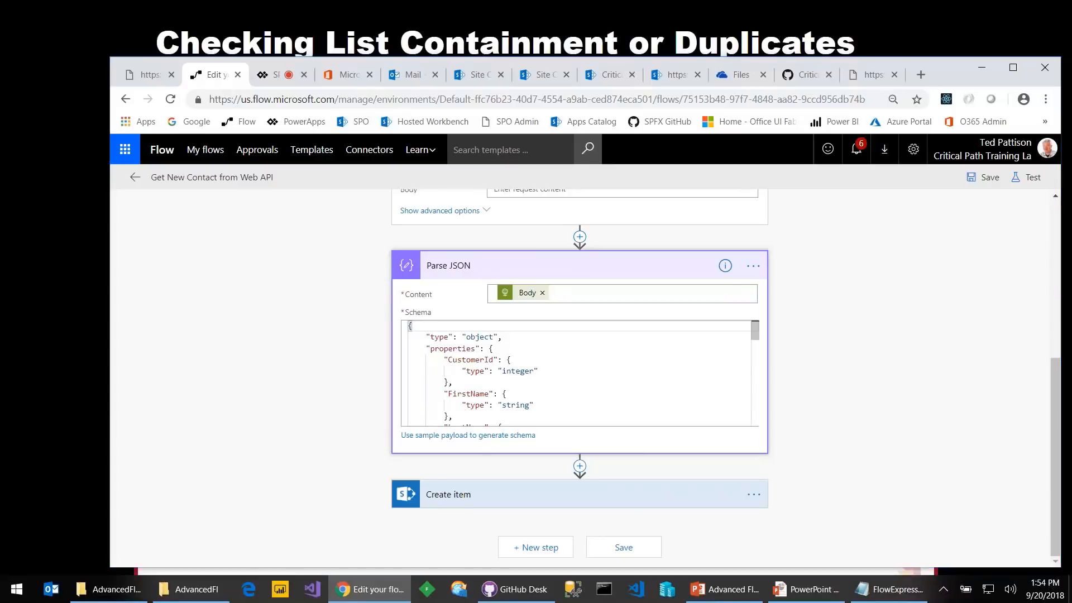
{"action": "key", "text": "alt+Tab"}
{"action": "key", "text": "alt+Tab"}
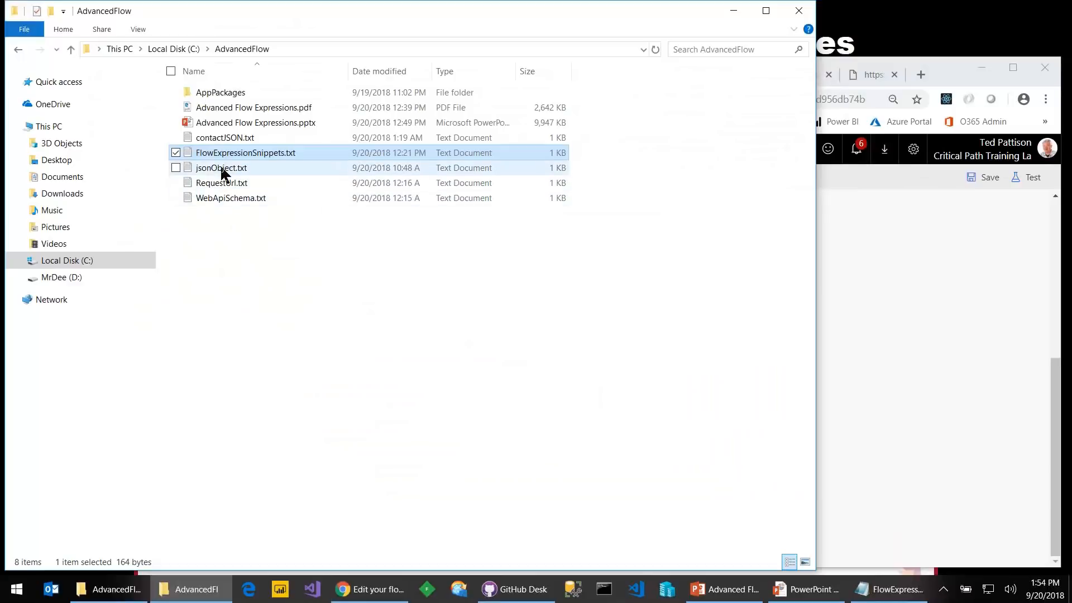
Open WebApiSchema.txt, select its sample customer JSON, and return to the flow editor
{"action": "double_click", "coordinate": [240, 197]}
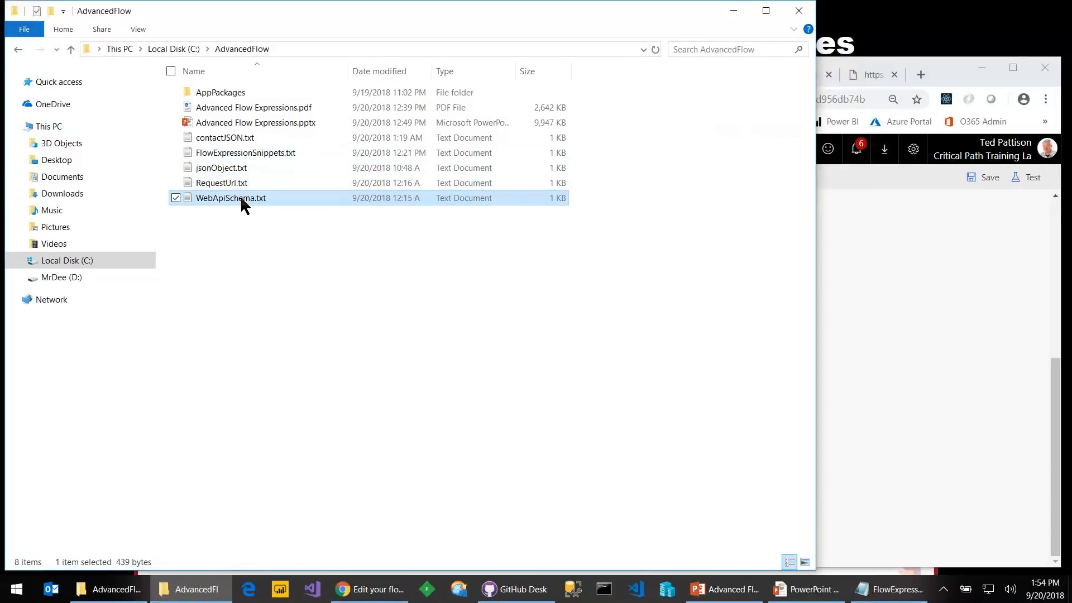
{"action": "scroll", "coordinate": [297, 323], "scroll_direction": "down", "scroll_amount": 2}
{"action": "scroll", "coordinate": [299, 324], "scroll_direction": "up", "scroll_amount": 2}
{"action": "scroll", "coordinate": [182, 279], "scroll_direction": "down", "scroll_amount": 2}
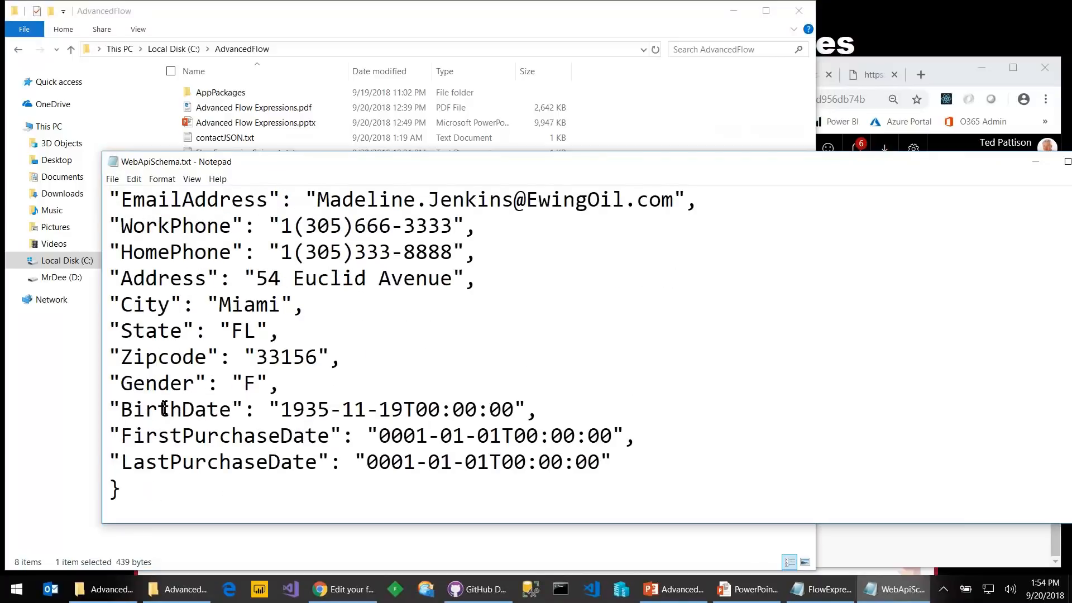
{"action": "left_click_drag", "start_coordinate": [170, 473], "coordinate": [137, 87]}
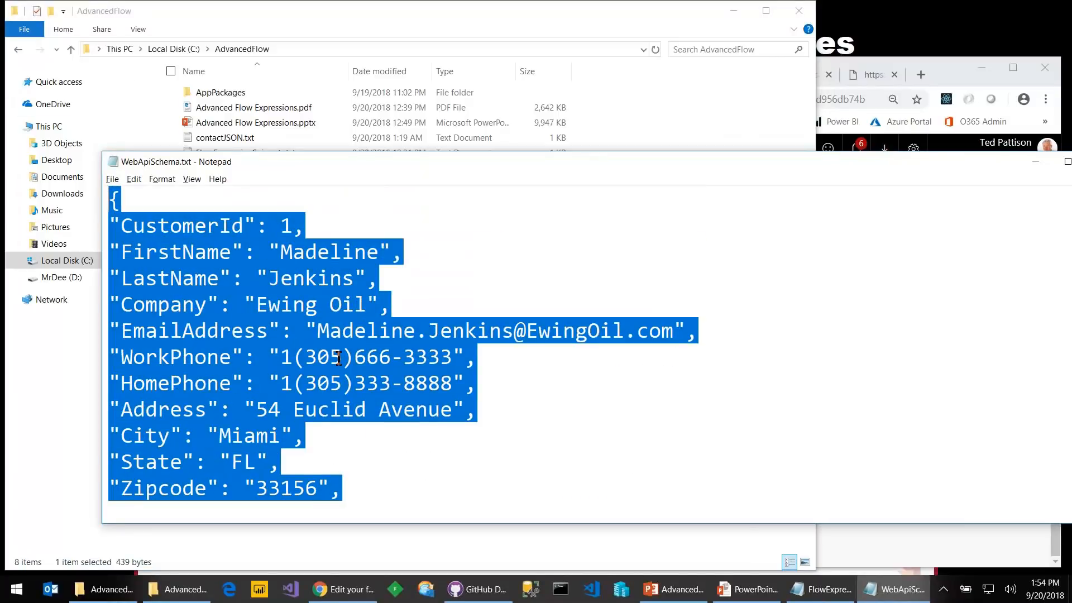
{"action": "key", "text": "alt+Tab"}
{"action": "key", "text": "alt+Tab"}
{"action": "key", "text": "alt+Tab"}
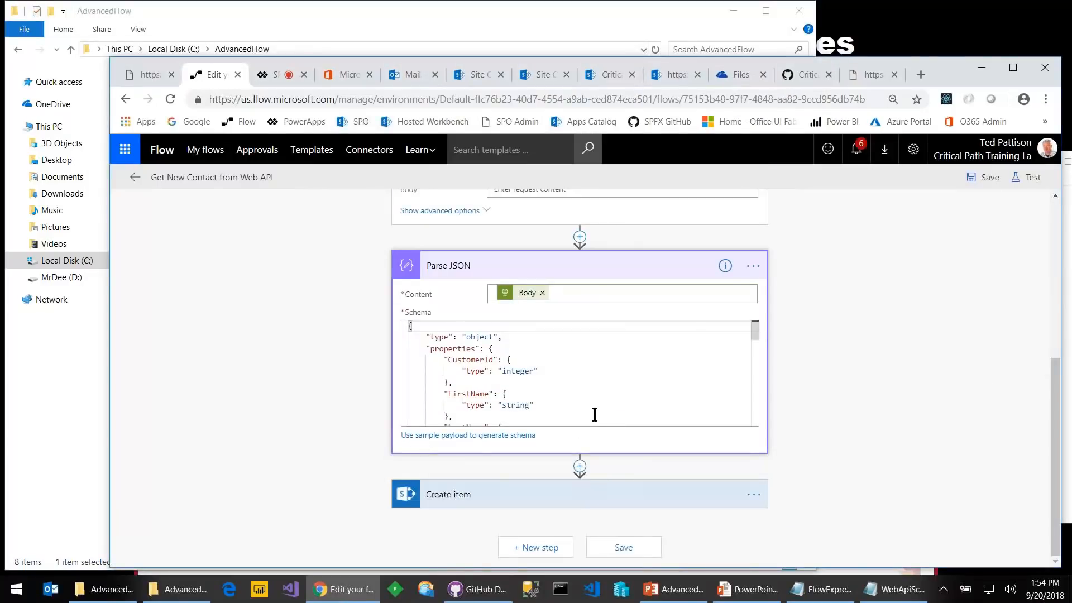
Expand Create item to review its Contacts column mappings and the Full Name concat expression
{"action": "scroll", "coordinate": [622, 406], "scroll_direction": "down", "scroll_amount": 2}
{"action": "scroll", "coordinate": [623, 405], "scroll_direction": "up", "scroll_amount": 1}
{"action": "scroll", "coordinate": [623, 406], "scroll_direction": "up", "scroll_amount": 5}
{"action": "scroll", "coordinate": [849, 381], "scroll_direction": "down", "scroll_amount": 3}
{"action": "left_click", "coordinate": [521, 483]}
{"action": "scroll", "coordinate": [531, 477], "scroll_direction": "down", "scroll_amount": 2}
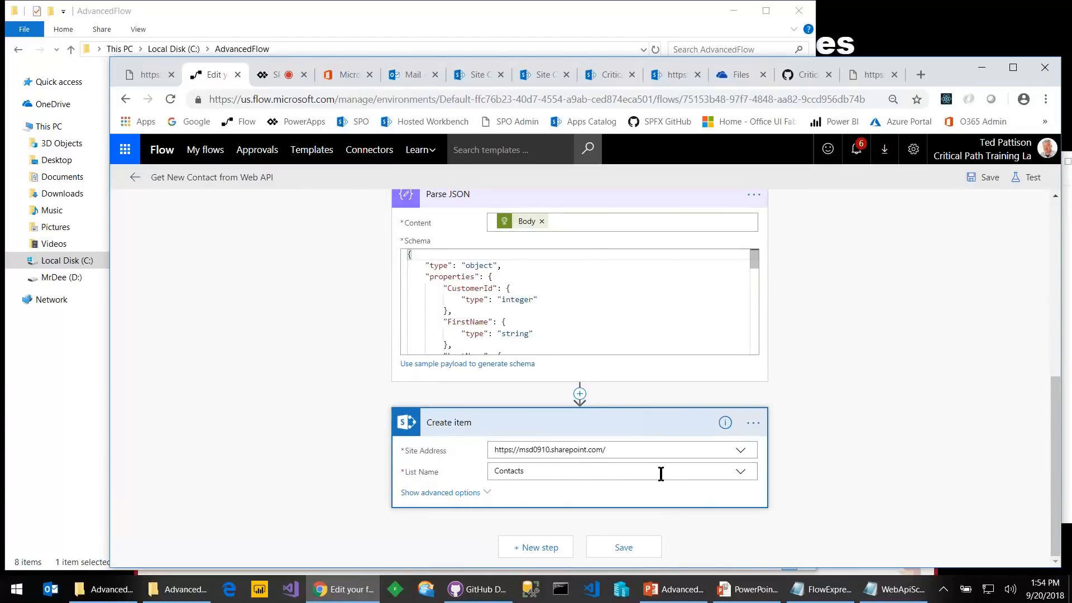
{"action": "left_click", "coordinate": [447, 494]}
{"action": "scroll", "coordinate": [495, 490], "scroll_direction": "down", "scroll_amount": 5}
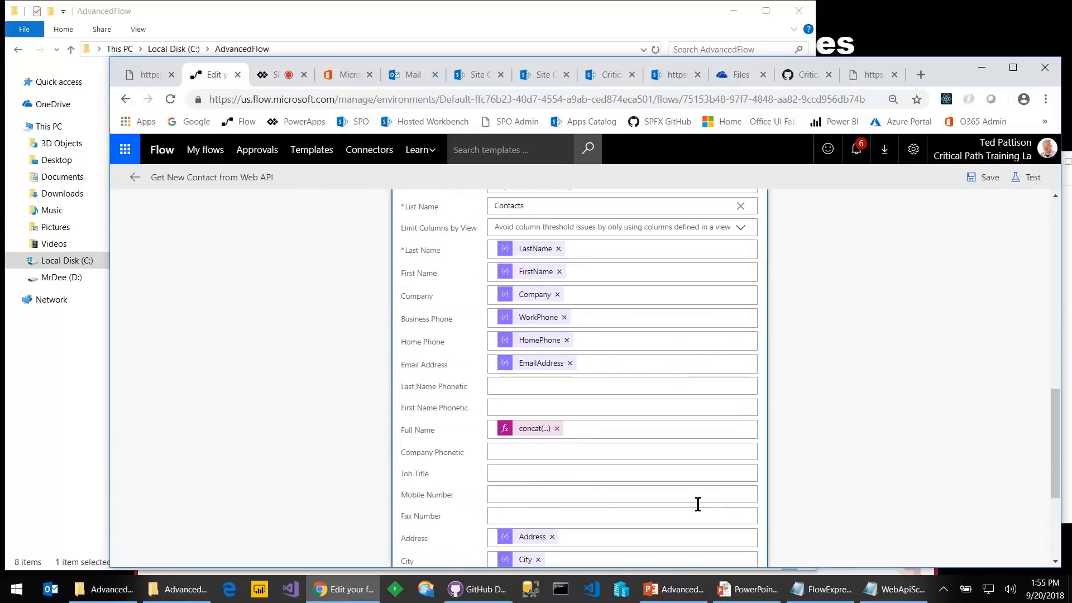
{"action": "scroll", "coordinate": [624, 490], "scroll_direction": "down", "scroll_amount": 1}
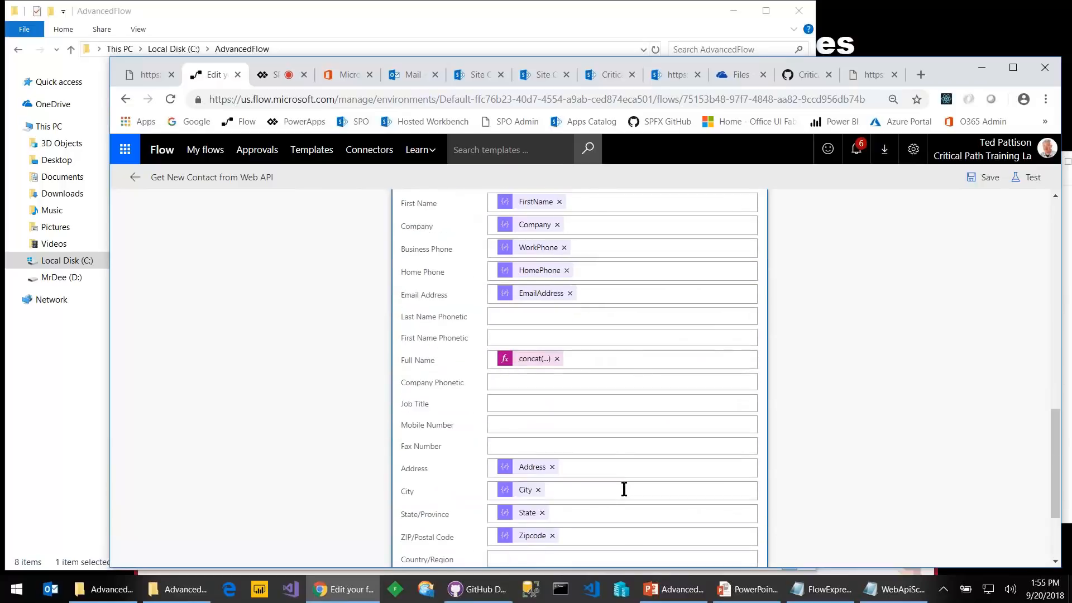
{"action": "left_click", "coordinate": [522, 362]}
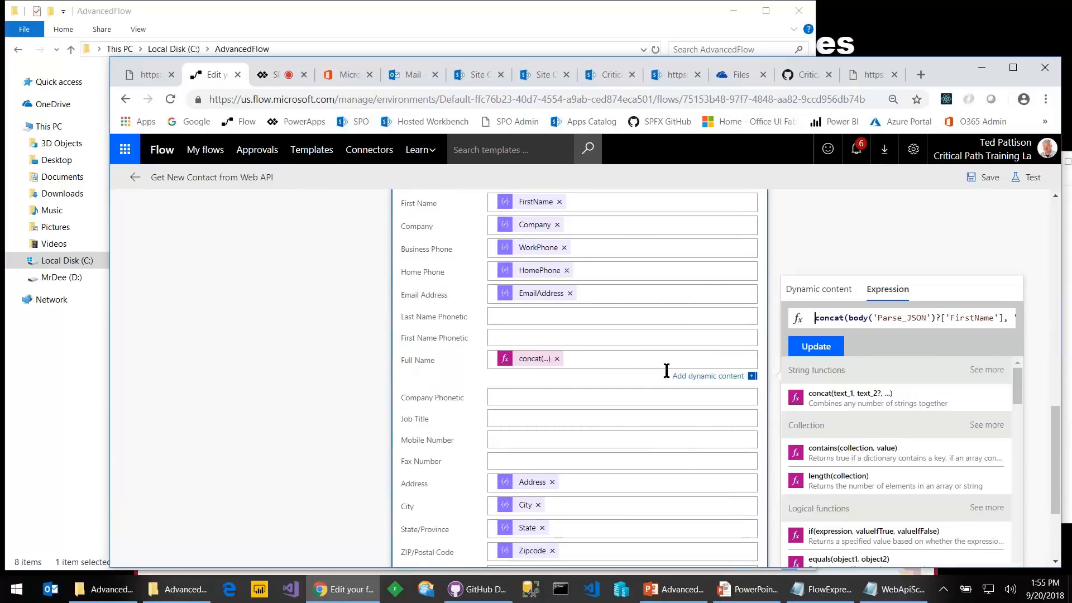
{"action": "scroll", "coordinate": [668, 370], "scroll_direction": "up", "scroll_amount": 10}
{"action": "scroll", "coordinate": [670, 423], "scroll_direction": "up", "scroll_amount": 1}
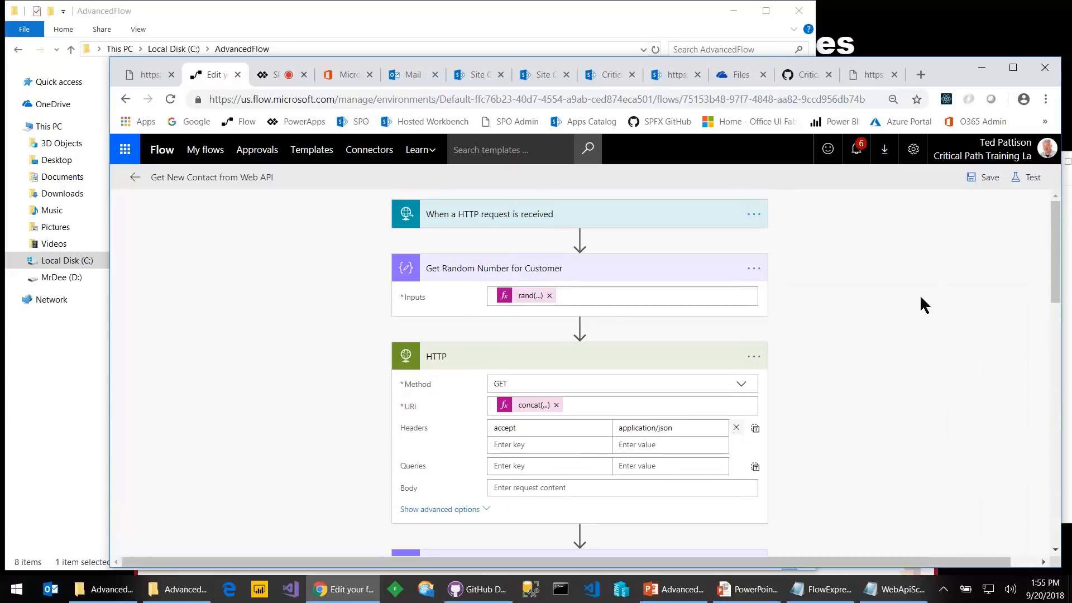
Start a manual test of the flow, choosing to perform the trigger action yourself
{"action": "left_click", "coordinate": [1030, 177]}
{"action": "left_click", "coordinate": [885, 232]}
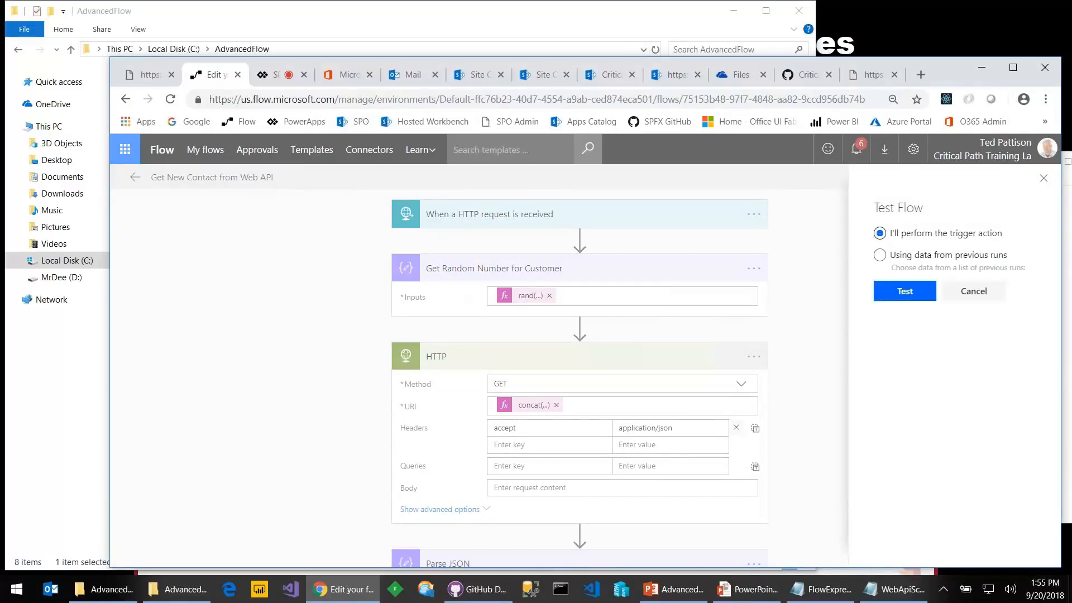
{"action": "left_click", "coordinate": [903, 291]}
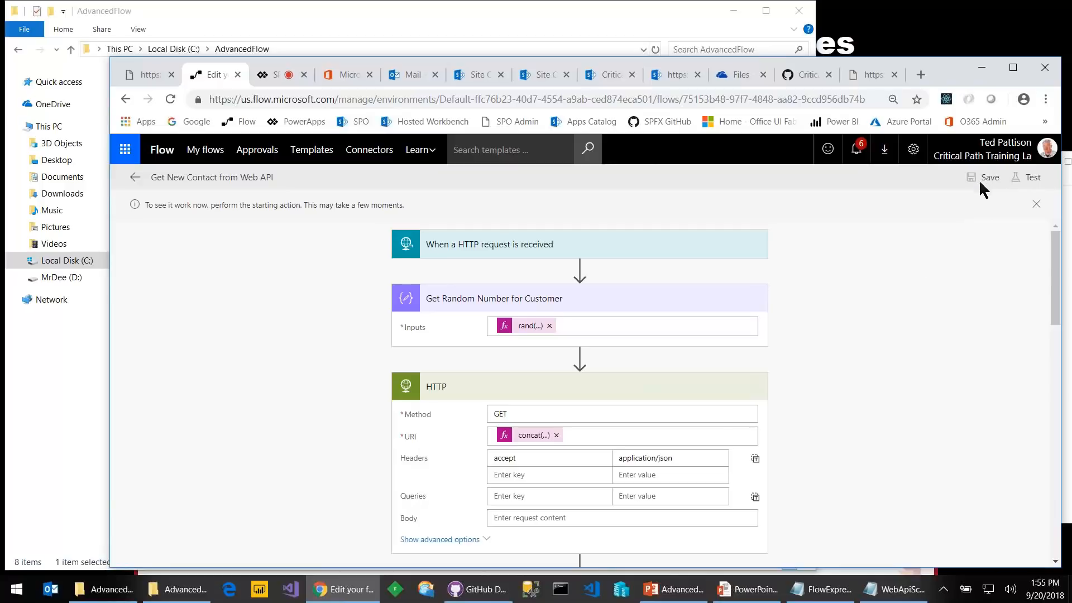
{"action": "scroll", "coordinate": [849, 288], "scroll_direction": "down", "scroll_amount": 4}
{"action": "scroll", "coordinate": [849, 288], "scroll_direction": "up", "scroll_amount": 4}
Visit the flow's details page, open and cancel the description editor, then reopen the designer
{"action": "left_click", "coordinate": [134, 178]}
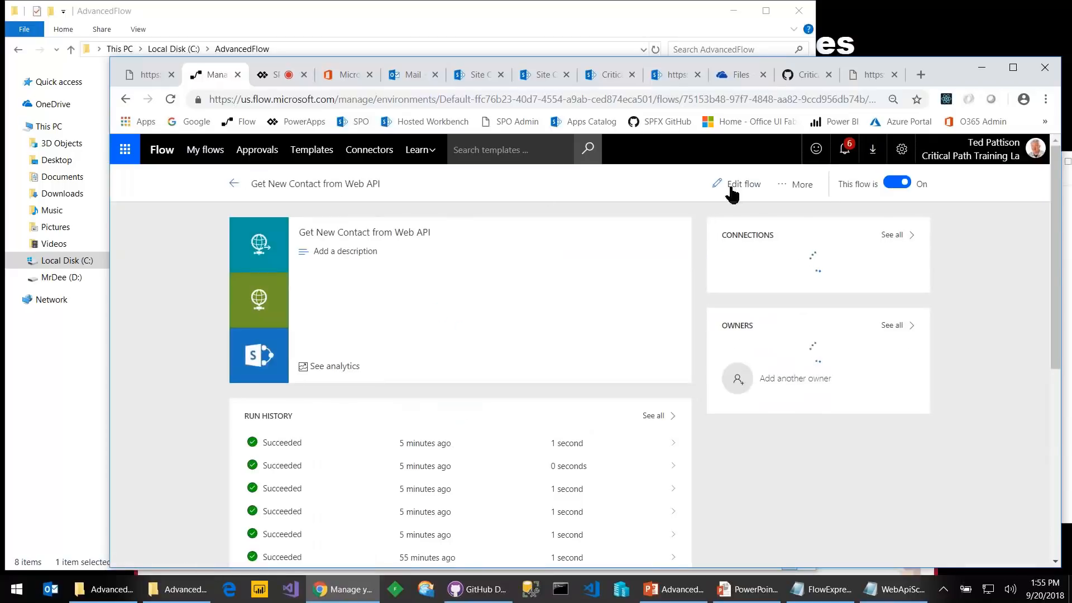
{"action": "left_click", "coordinate": [774, 188]}
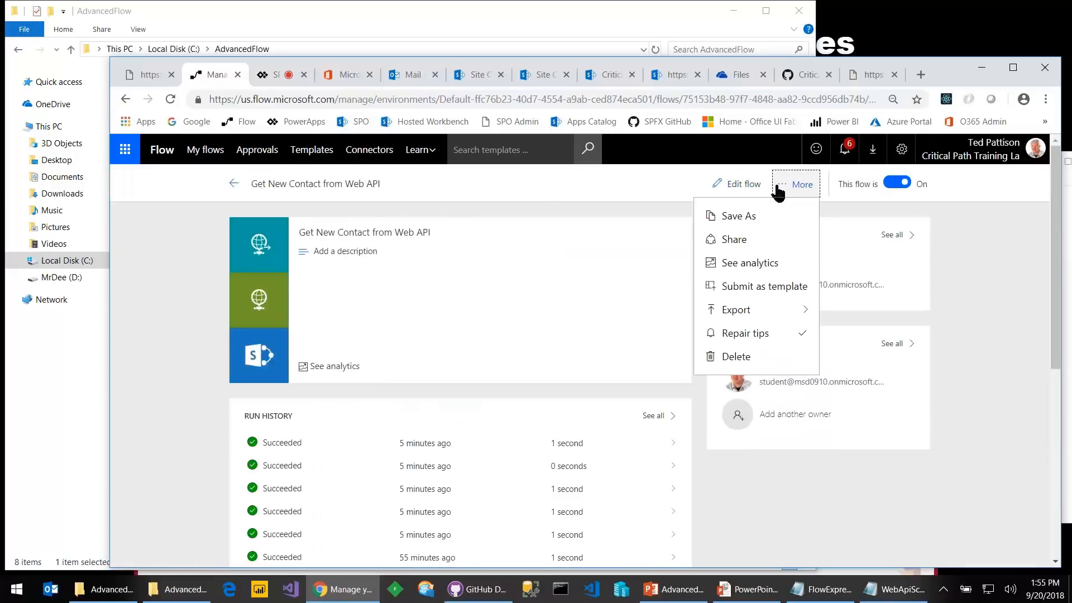
{"action": "left_click", "coordinate": [638, 258]}
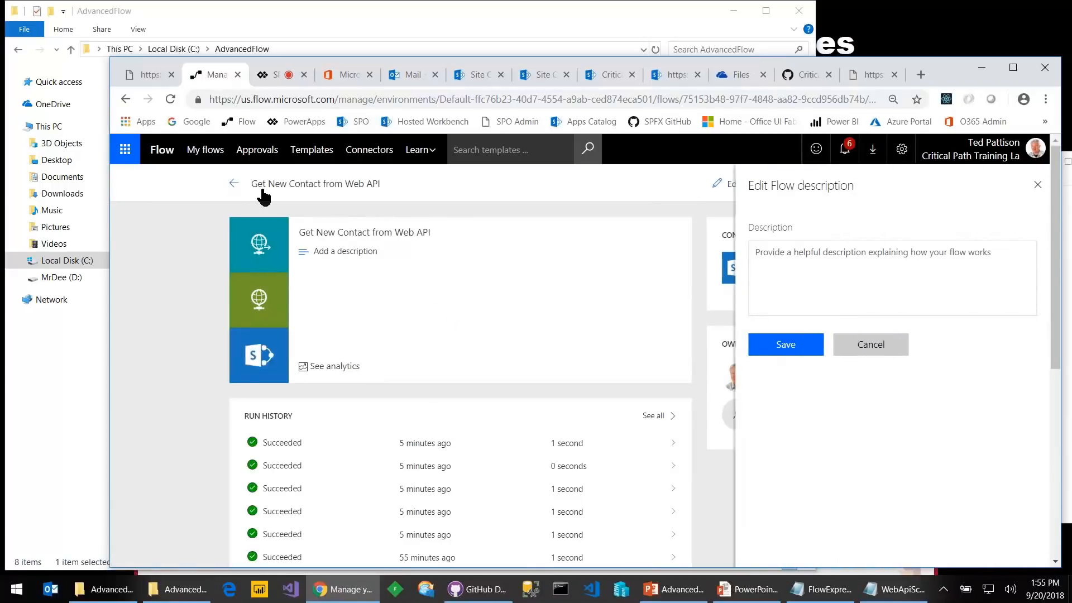
{"action": "left_click", "coordinate": [870, 360]}
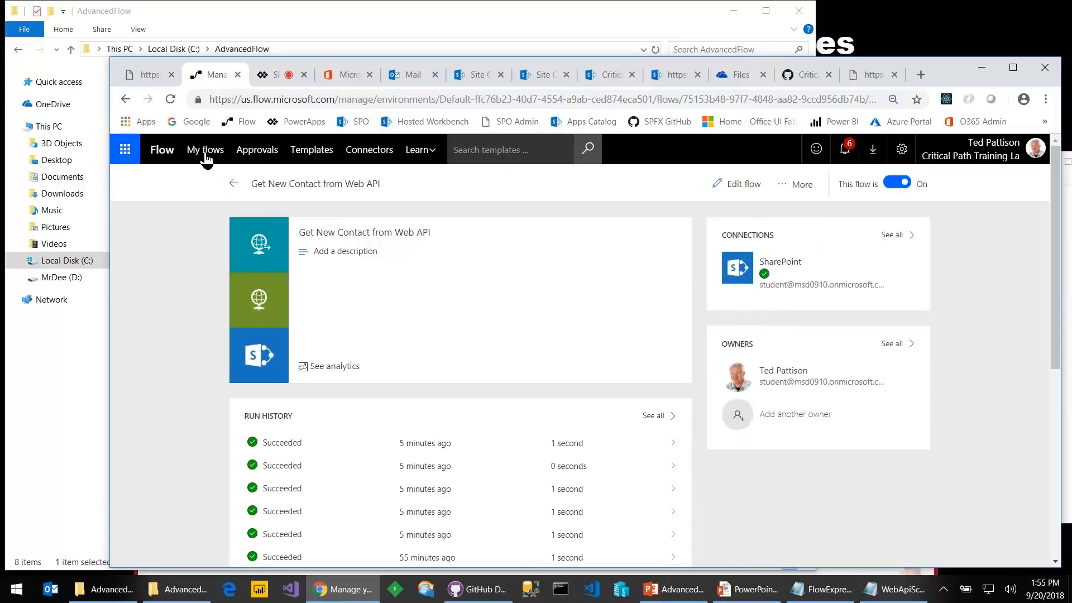
{"action": "left_click", "coordinate": [741, 183]}
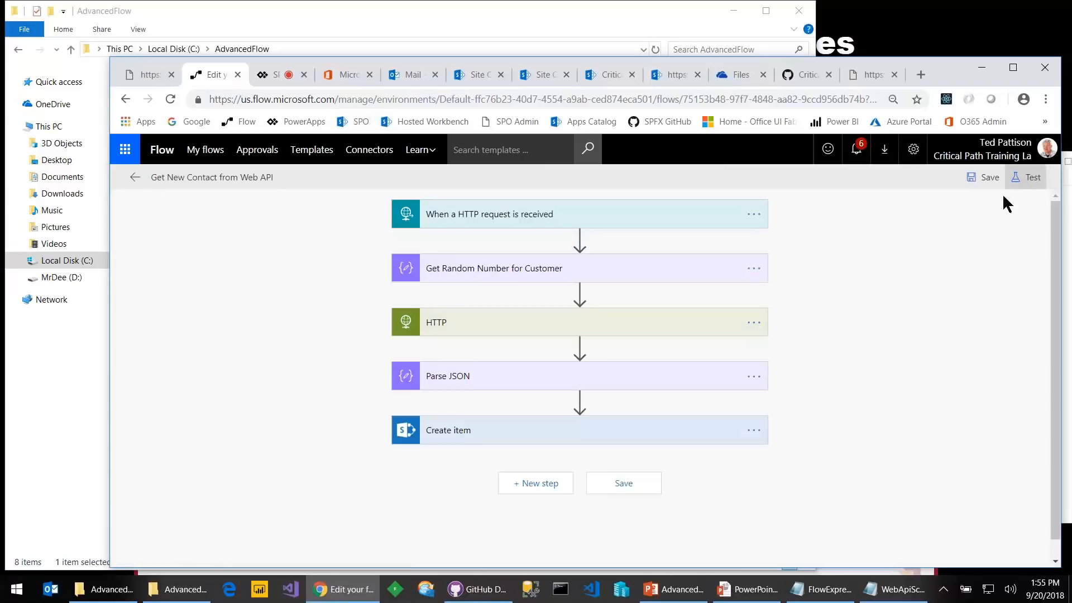
Restart the manual test awaiting its trigger and switch to SharePoint's Site contents page
{"action": "left_click", "coordinate": [1024, 177]}
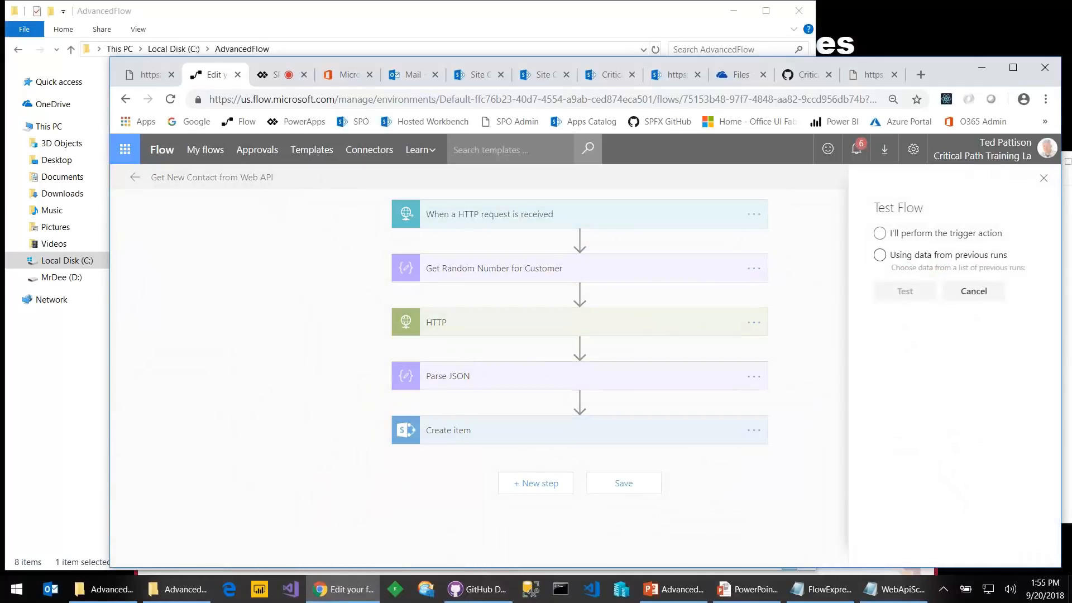
{"action": "left_click", "coordinate": [880, 234]}
{"action": "left_click", "coordinate": [903, 298]}
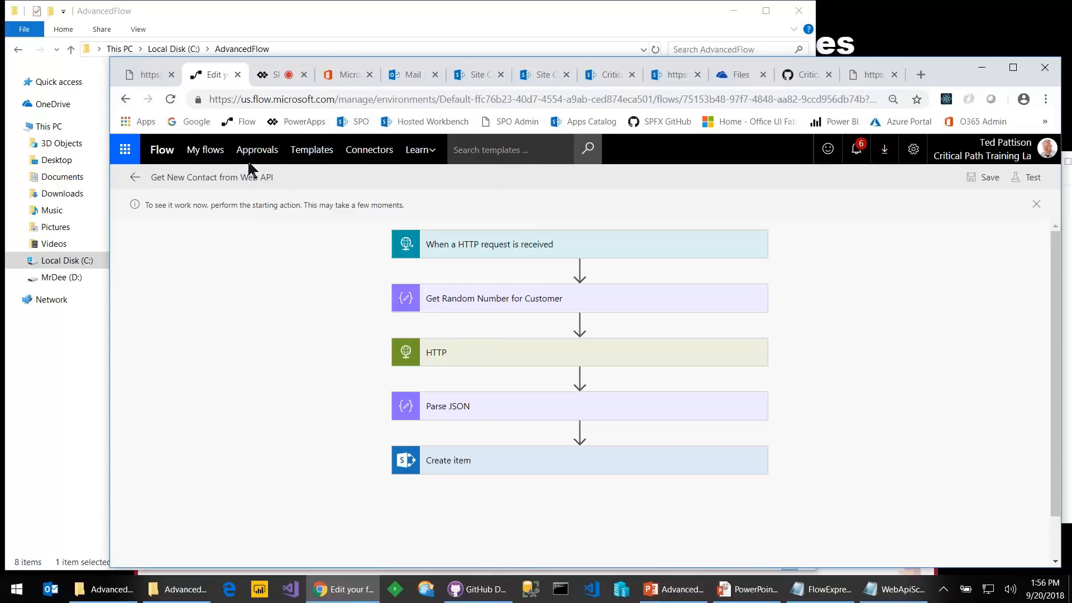
{"action": "left_click", "coordinate": [544, 74]}
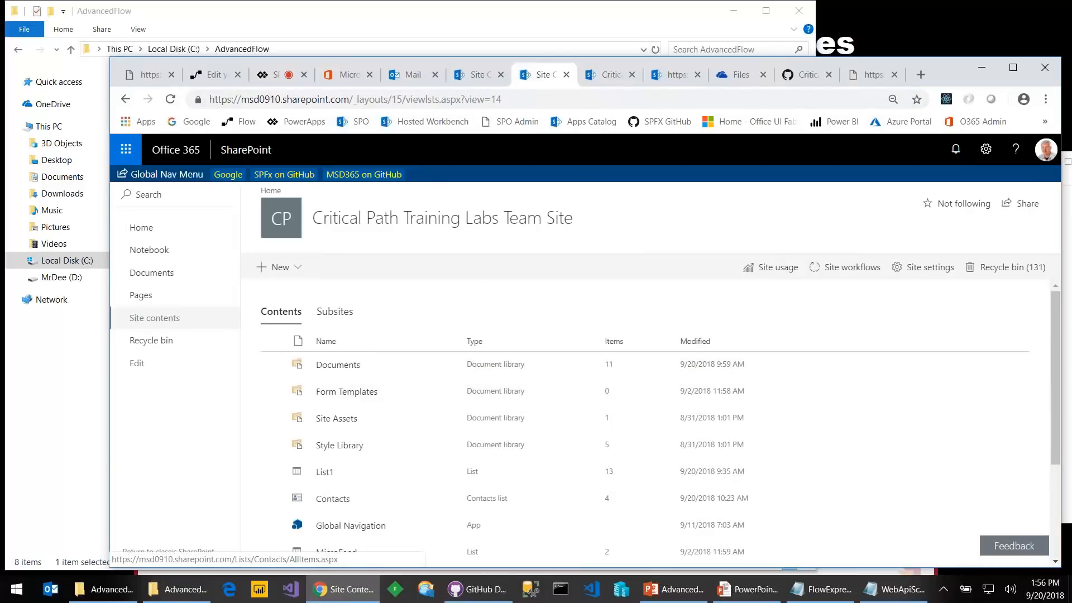
Refresh the SharePoint Contacts list to see five contacts, then go to Microsoft Flow's My flows
{"action": "left_click", "coordinate": [566, 74]}
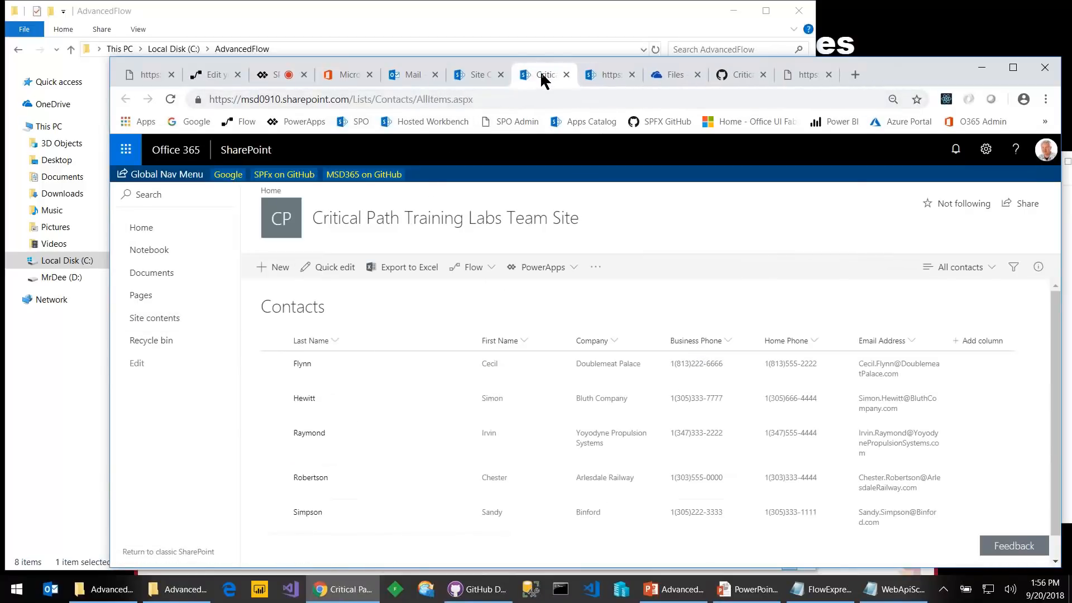
{"action": "double_click", "coordinate": [957, 65]}
{"action": "left_click", "coordinate": [62, 36]}
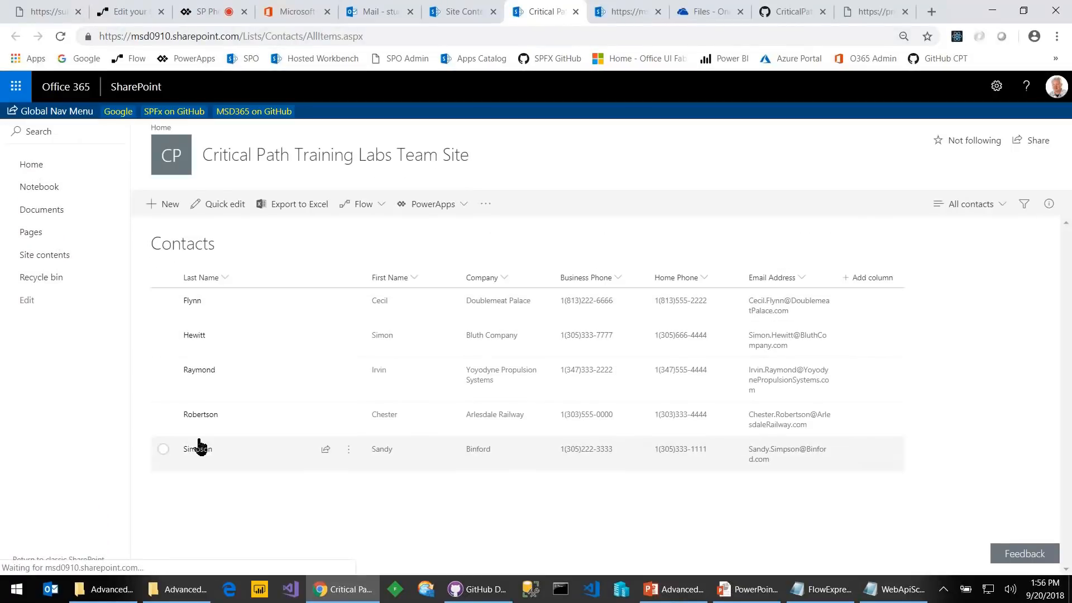
{"action": "left_click", "coordinate": [127, 12]}
{"action": "left_click", "coordinate": [104, 92]}
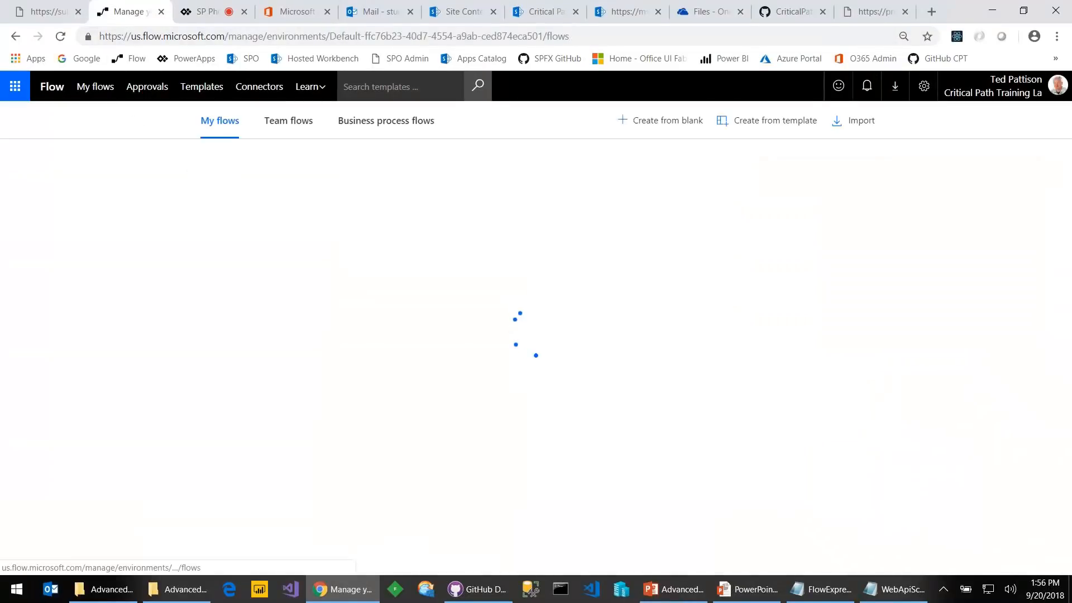
{"action": "scroll", "coordinate": [390, 357], "scroll_direction": "down", "scroll_amount": 5}
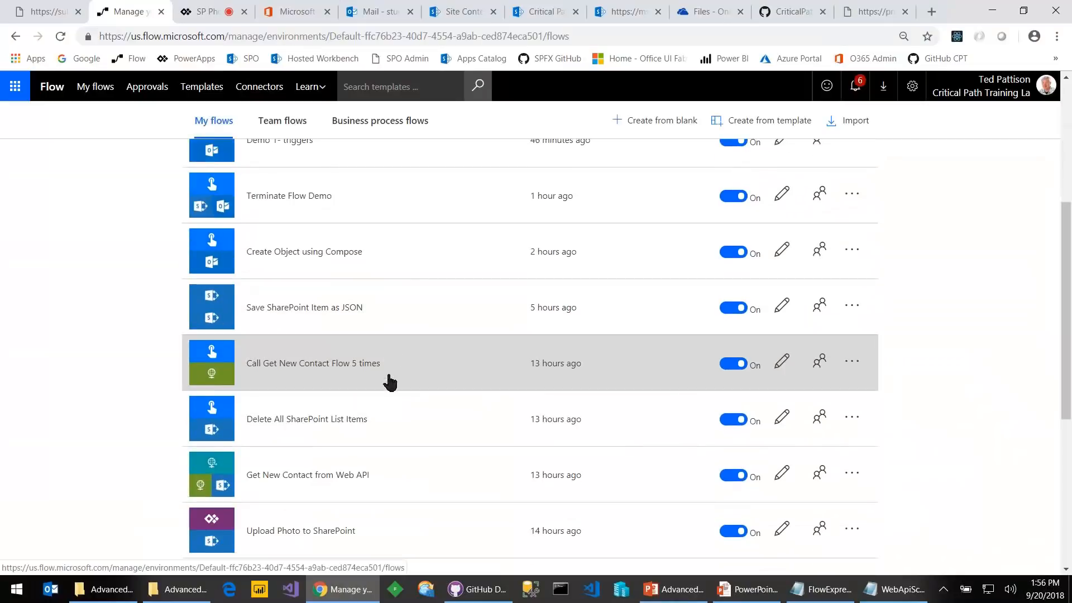
{"action": "left_click", "coordinate": [333, 497]}
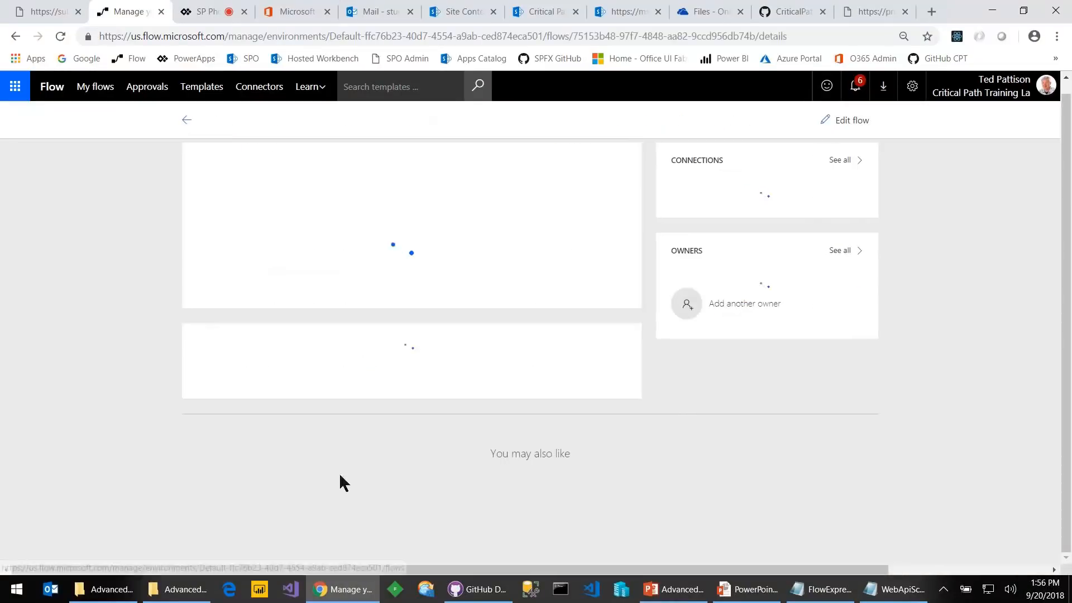
{"action": "scroll", "coordinate": [354, 418], "scroll_direction": "down", "scroll_amount": 5}
{"action": "scroll", "coordinate": [320, 335], "scroll_direction": "up", "scroll_amount": 2}
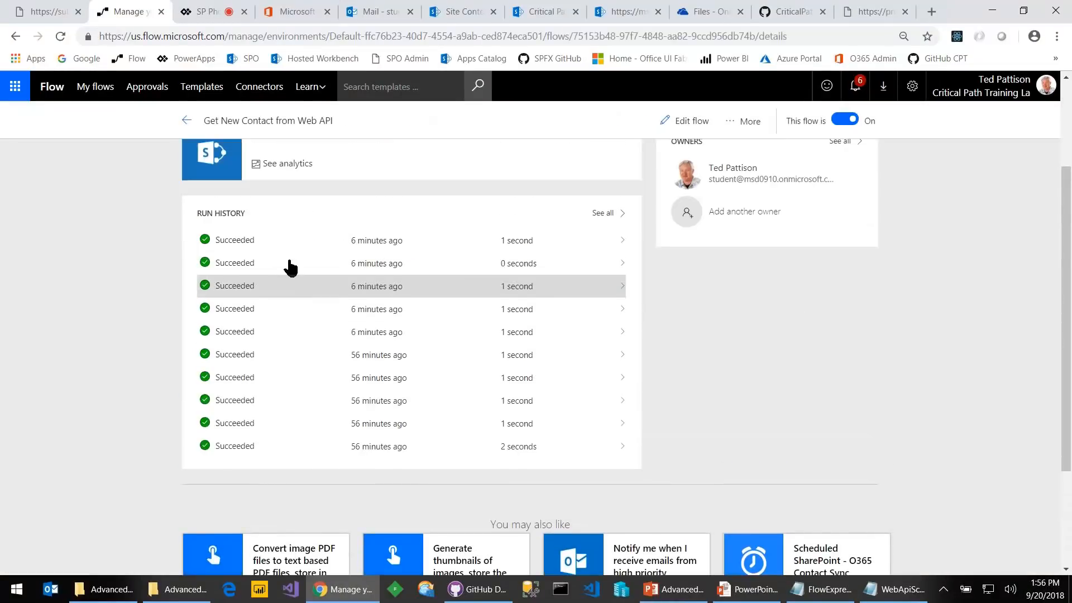
{"action": "scroll", "coordinate": [750, 218], "scroll_direction": "up", "scroll_amount": 1}
{"action": "scroll", "coordinate": [750, 217], "scroll_direction": "up", "scroll_amount": 1}
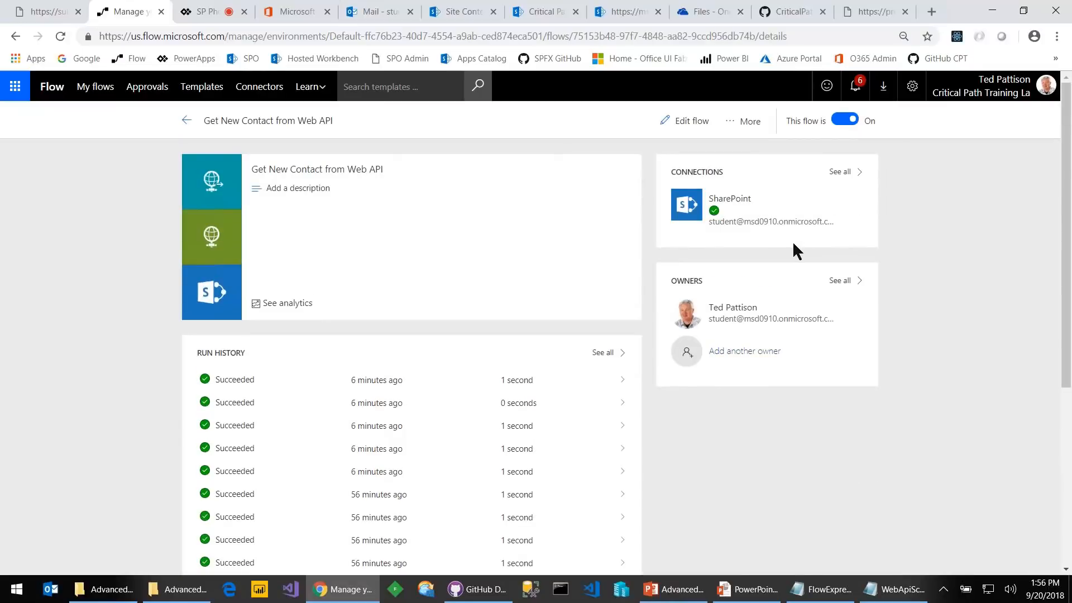
{"action": "left_click", "coordinate": [731, 132]}
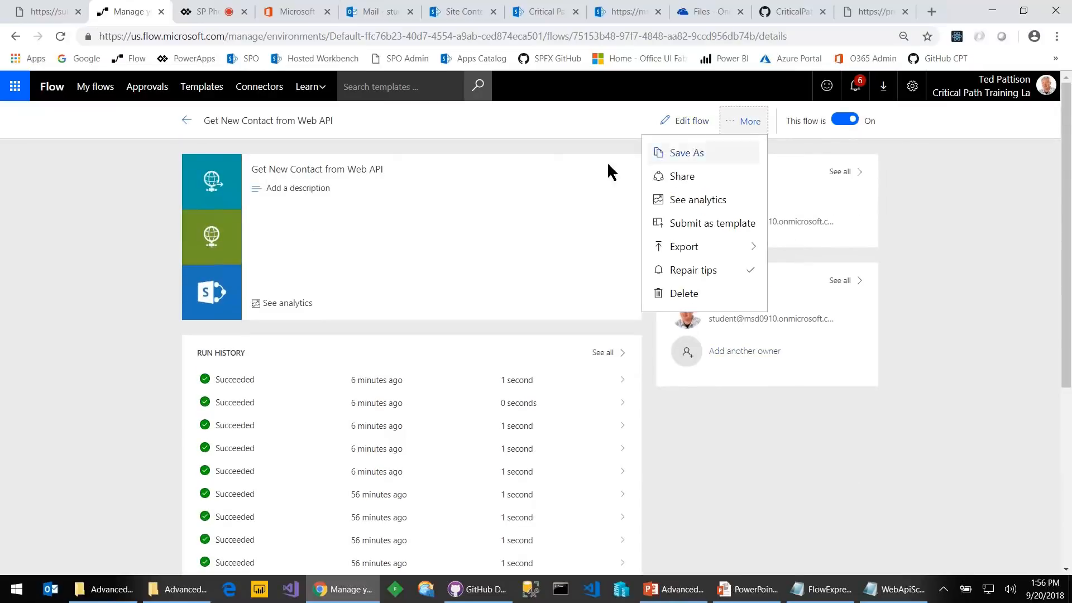
{"action": "left_click", "coordinate": [419, 170]}
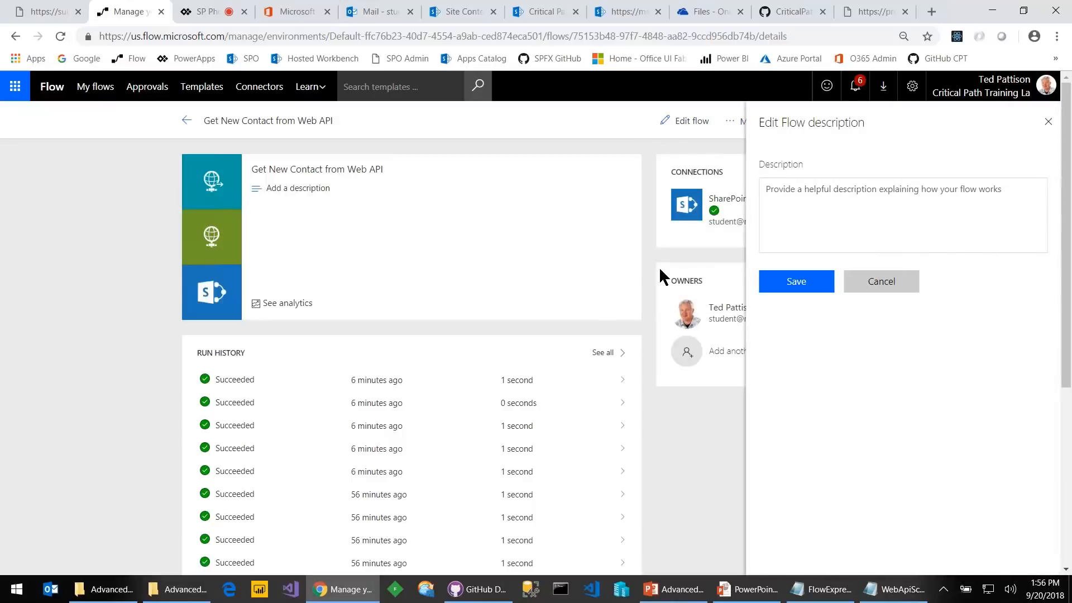
{"action": "left_click", "coordinate": [850, 282]}
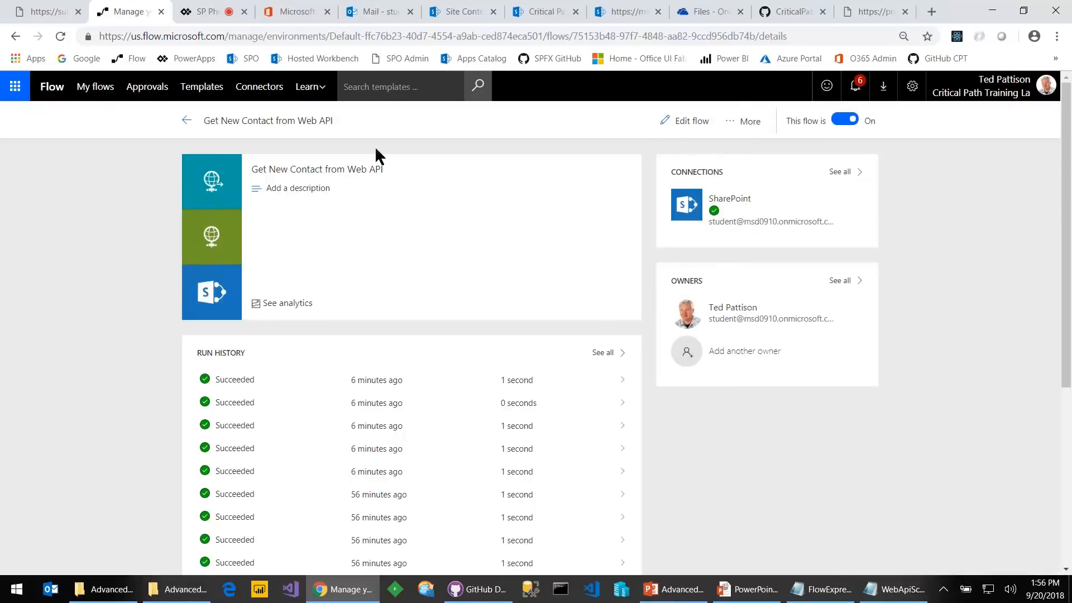
{"action": "left_click", "coordinate": [187, 121]}
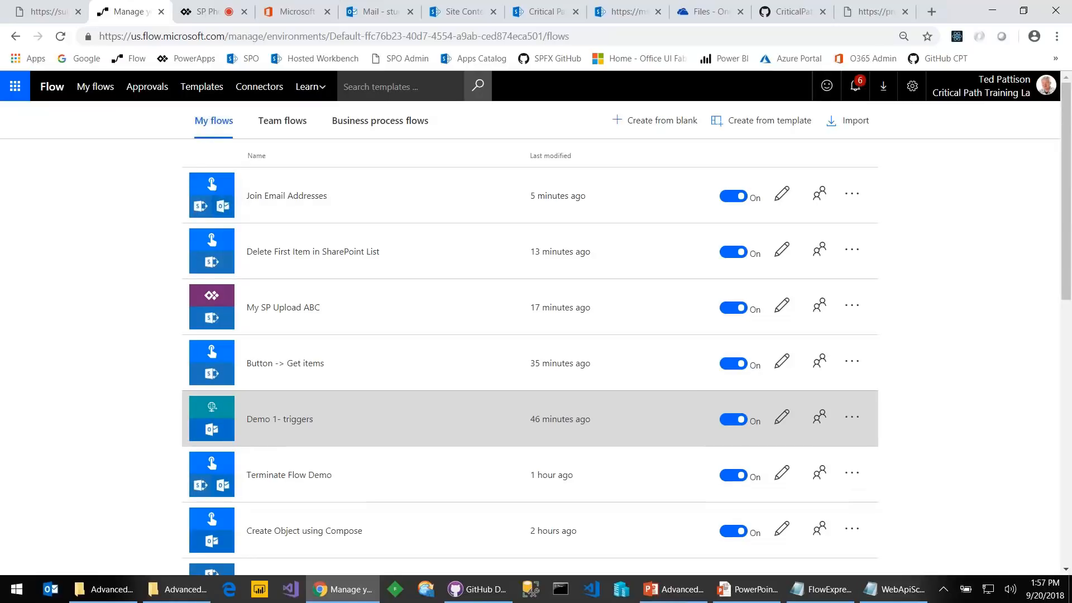
{"action": "scroll", "coordinate": [547, 492], "scroll_direction": "down", "scroll_amount": 3}
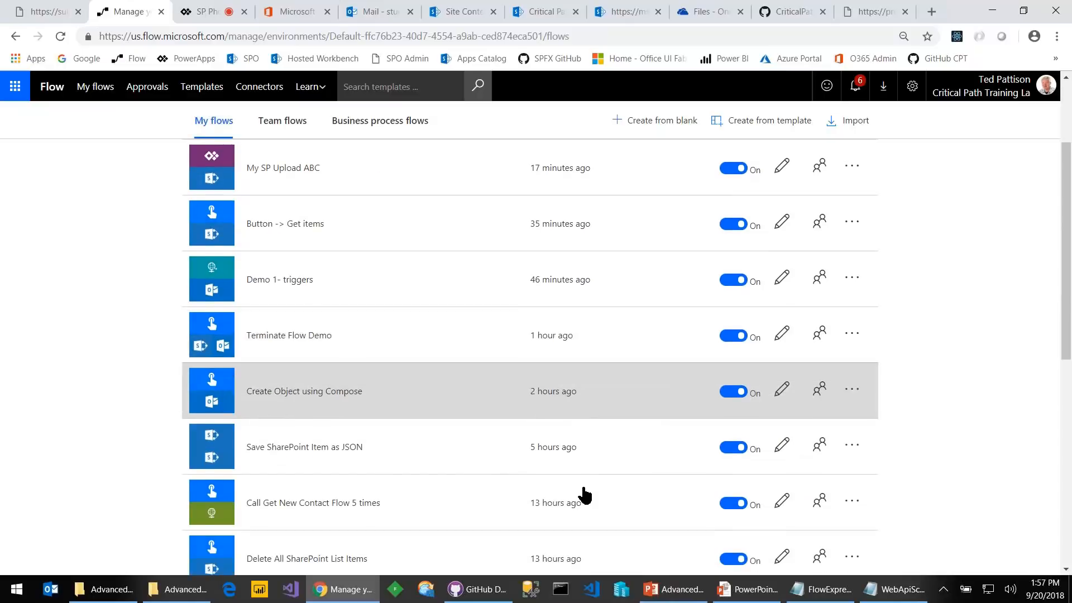
{"action": "scroll", "coordinate": [583, 494], "scroll_direction": "down", "scroll_amount": 1}
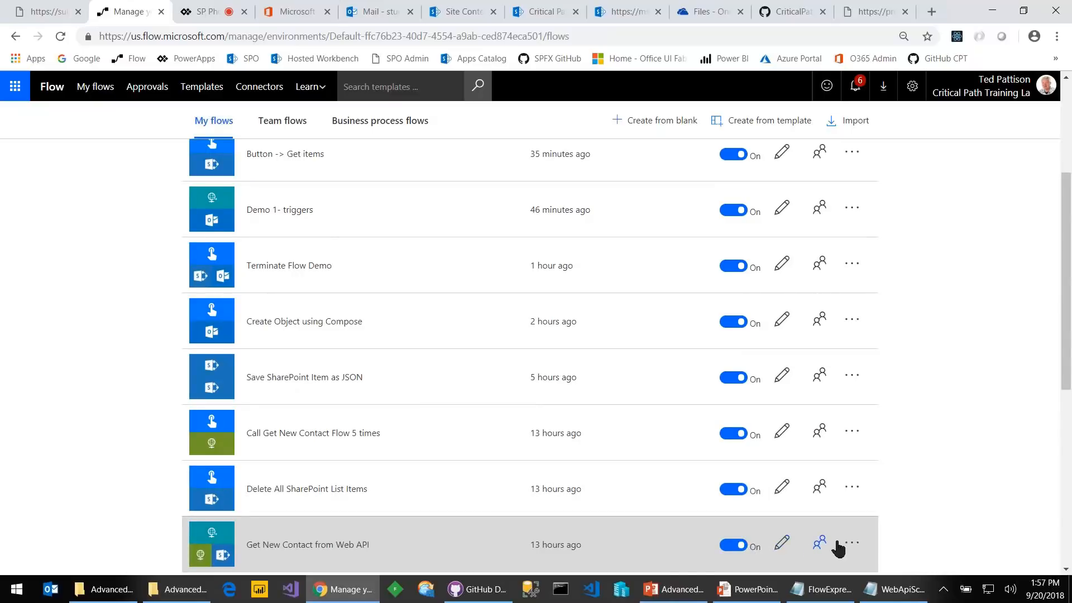
Copy the HTTP GET URL from Get New Contact from Web API's request trigger
{"action": "left_click", "coordinate": [782, 543]}
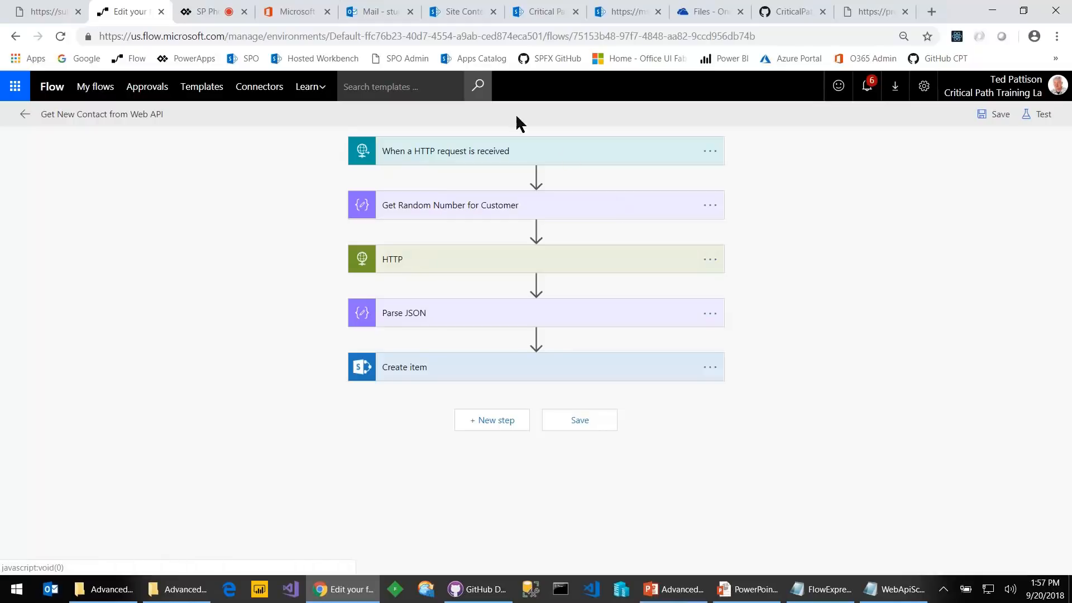
{"action": "left_click", "coordinate": [418, 159]}
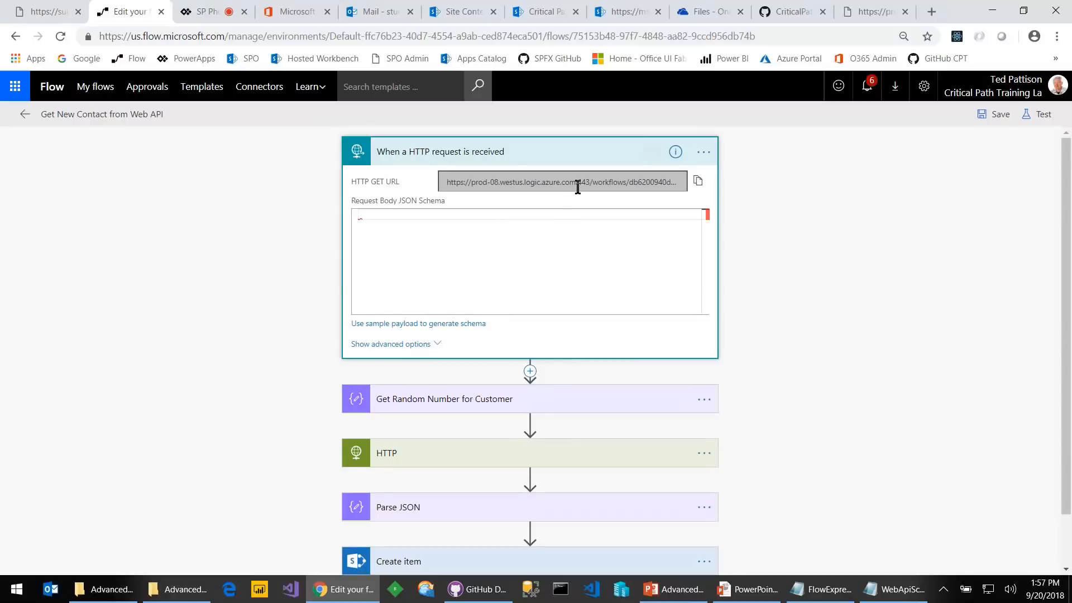
{"action": "left_click", "coordinate": [698, 183]}
{"action": "left_click", "coordinate": [769, 209]}
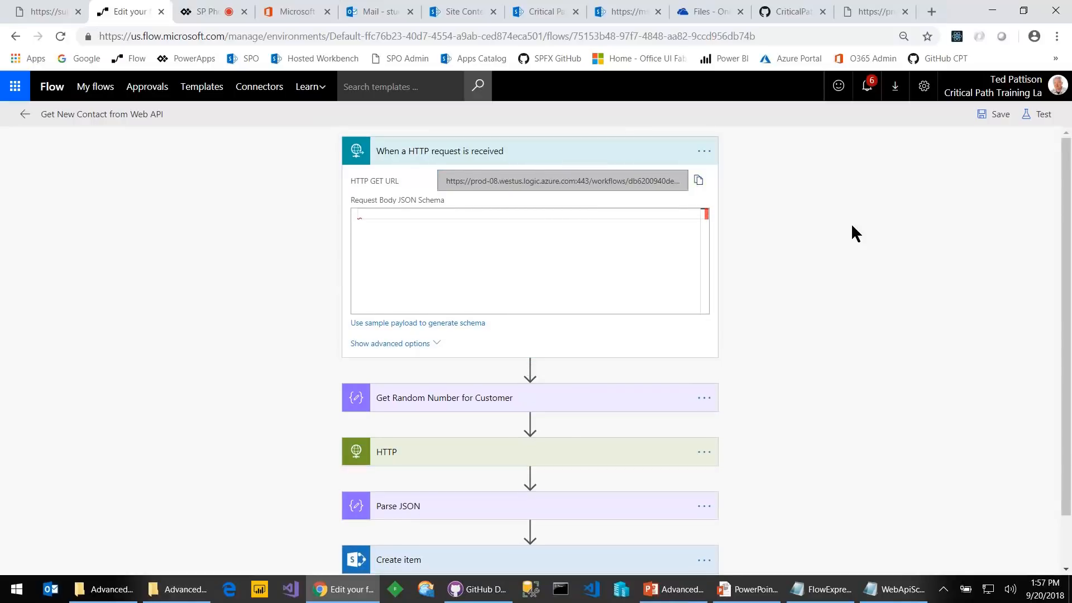
Return to My flows and scroll to the Call Get New Contact Flow 5 times row
{"action": "left_click", "coordinate": [84, 87]}
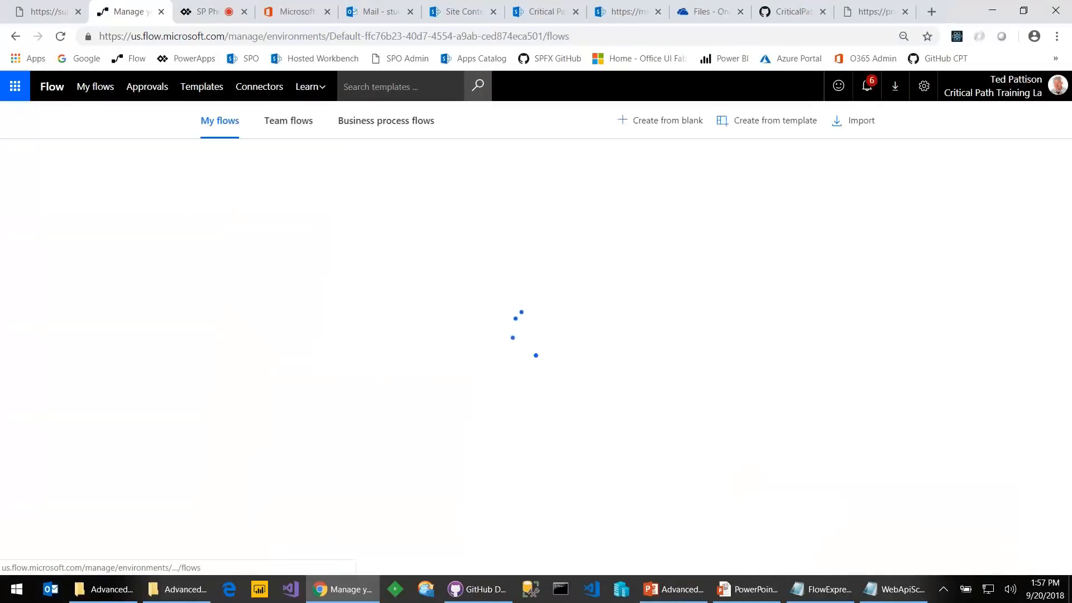
{"action": "scroll", "coordinate": [530, 346], "scroll_direction": "down", "scroll_amount": 1}
{"action": "scroll", "coordinate": [580, 431], "scroll_direction": "down", "scroll_amount": 1}
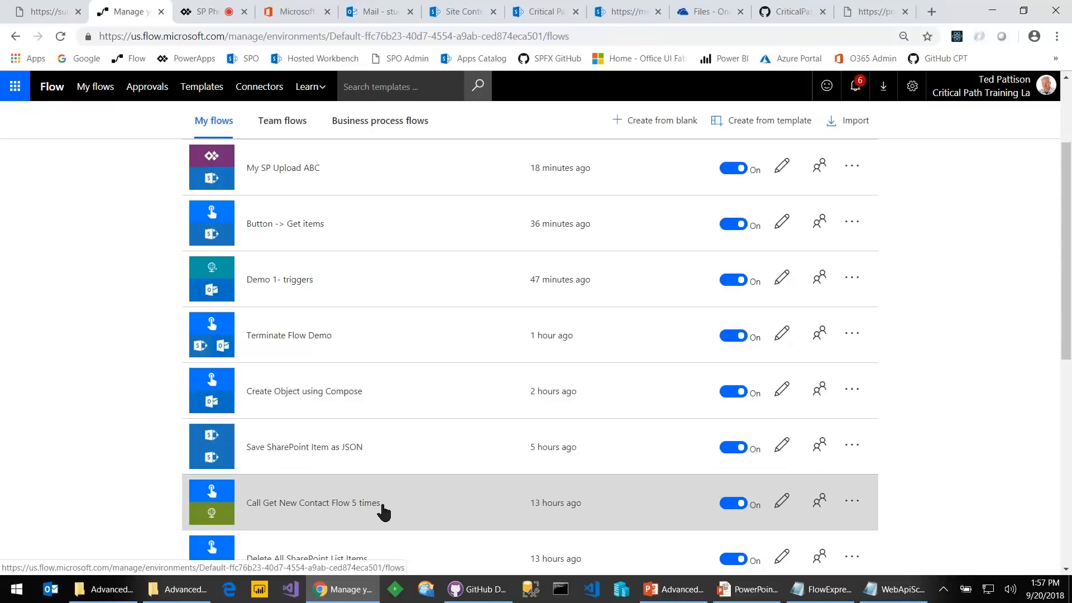
Replace the Counter Array inputs in Call Get New Contact Flow 5 times with [1,2,3,4,5,6]
{"action": "left_click", "coordinate": [782, 502]}
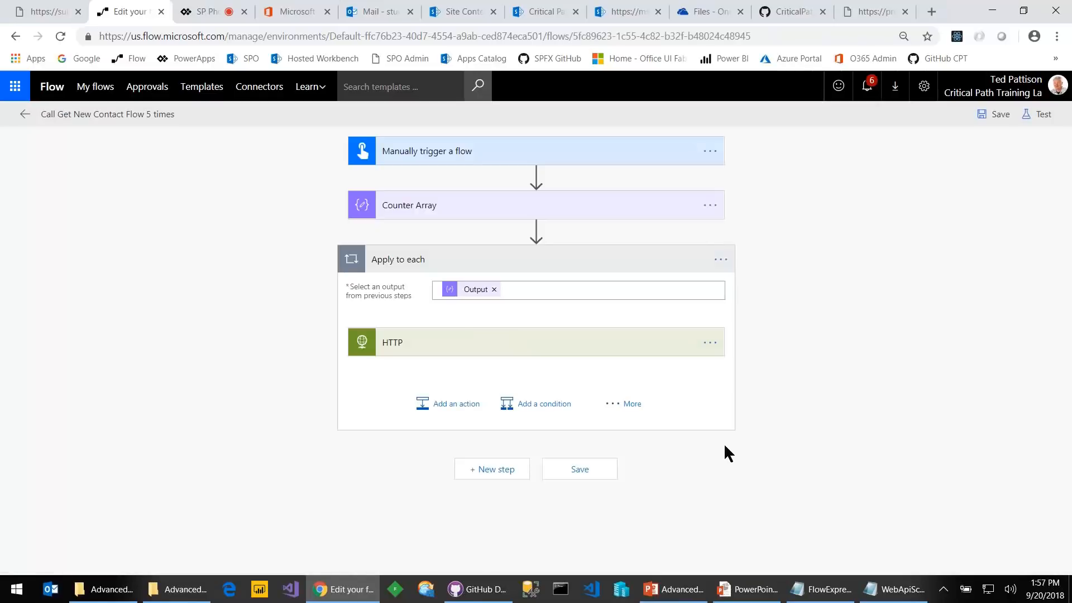
{"action": "left_click", "coordinate": [467, 158]}
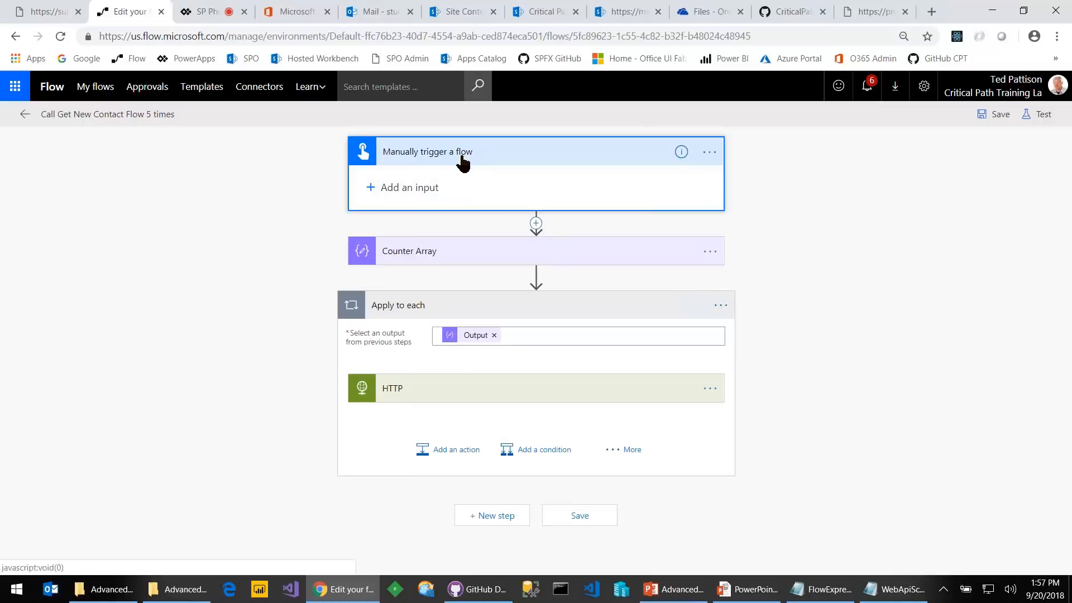
{"action": "left_click", "coordinate": [474, 261]}
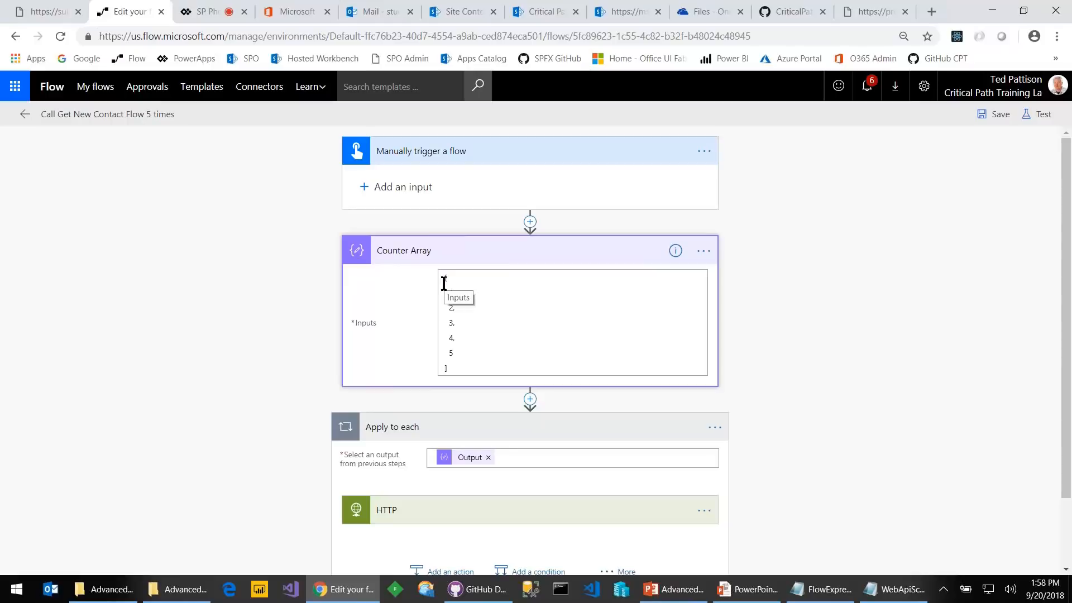
{"action": "left_click", "coordinate": [523, 340]}
{"action": "key", "text": "ctrl+a"}
{"action": "key", "text": "BackSpace"}
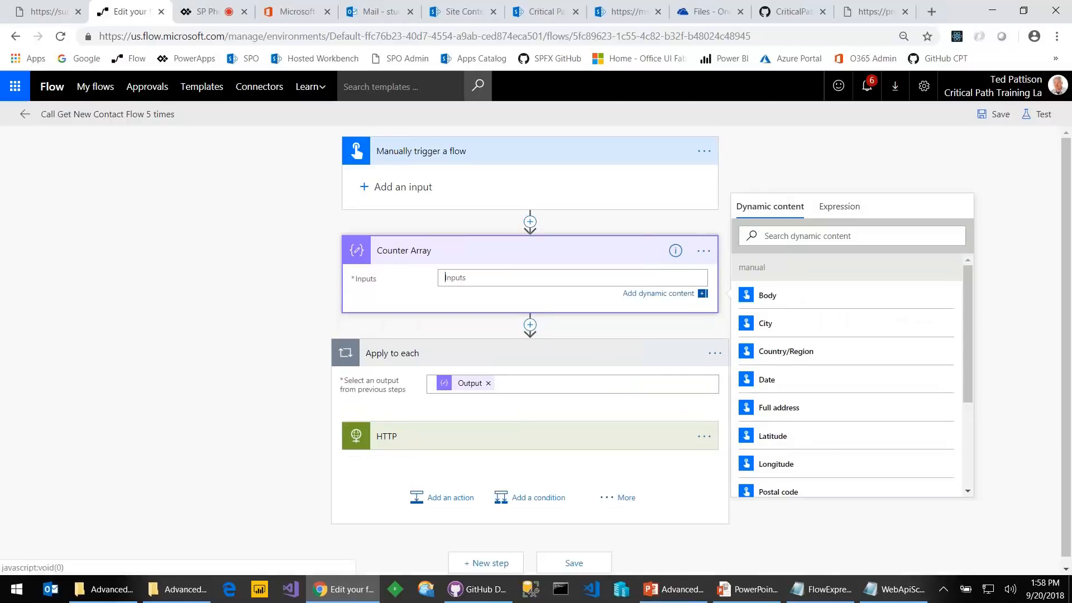
{"action": "type", "text": "["}
{"action": "left_click", "coordinate": [448, 277]}
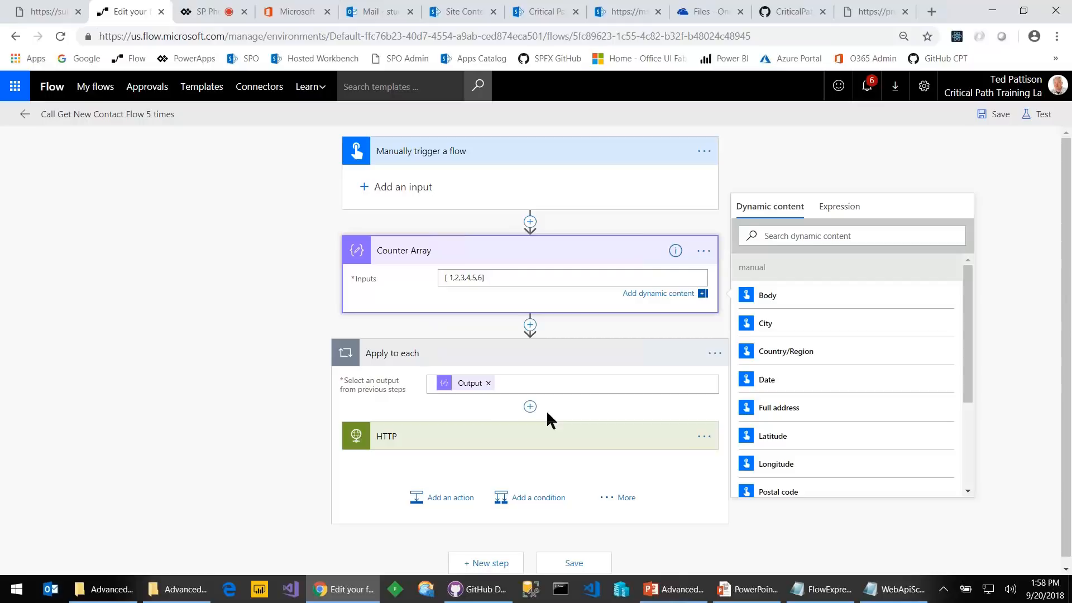
{"action": "left_click", "coordinate": [510, 433]}
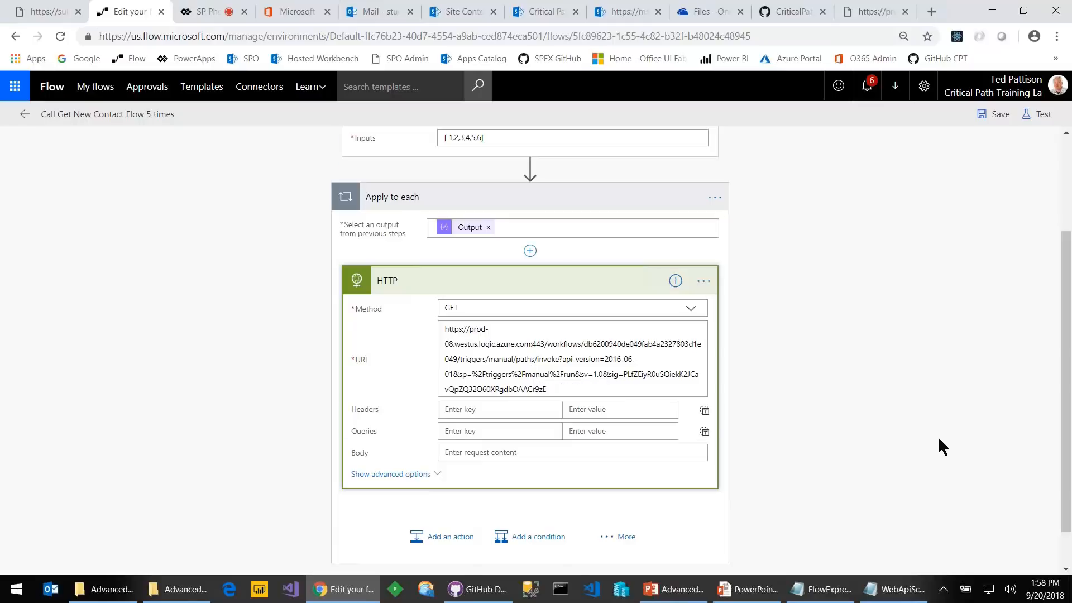
{"action": "scroll", "coordinate": [939, 439], "scroll_direction": "up", "scroll_amount": 3}
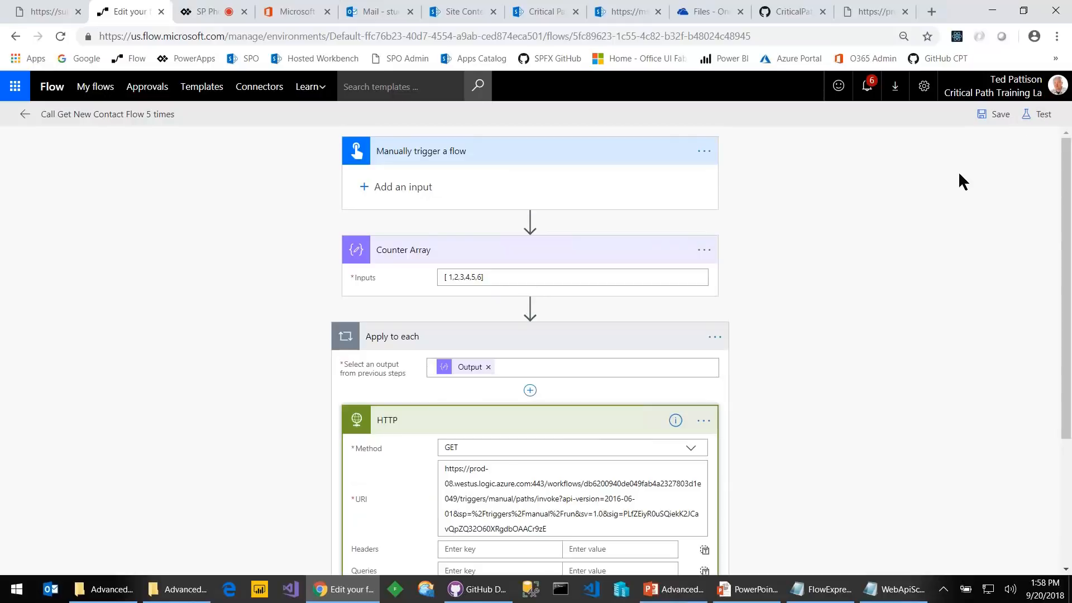
Save the flow and start a manual test, performing the trigger action yourself
{"action": "left_click", "coordinate": [1039, 114]}
{"action": "left_click", "coordinate": [890, 170]}
{"action": "left_click", "coordinate": [914, 230]}
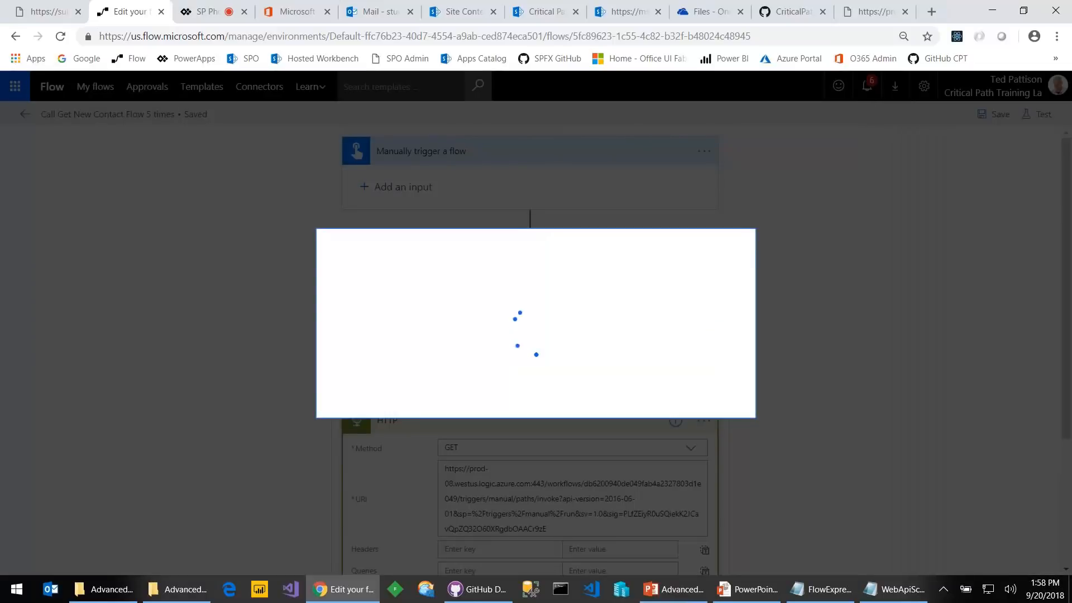
Run the flow, confirm Apply to each succeeded over 6 items, and return to the details page
{"action": "left_click", "coordinate": [620, 383]}
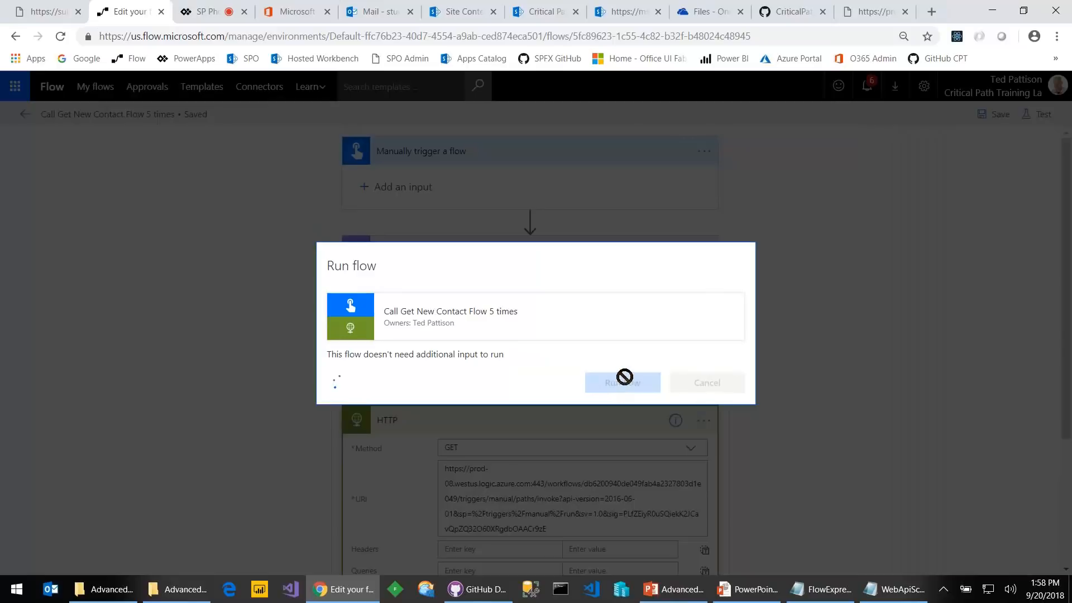
{"action": "left_click", "coordinate": [677, 388]}
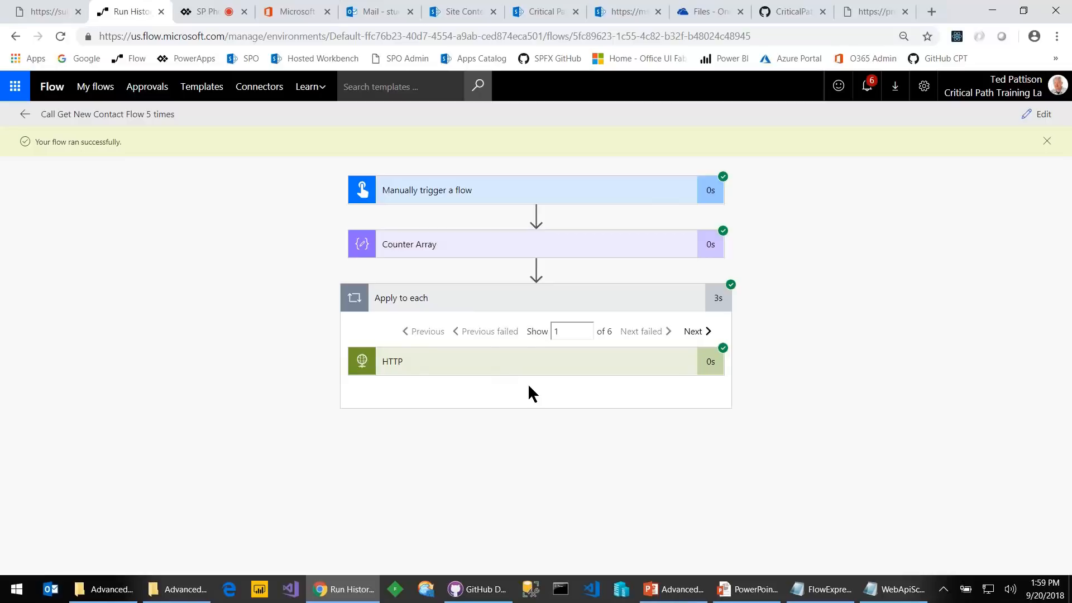
{"action": "left_click", "coordinate": [24, 113]}
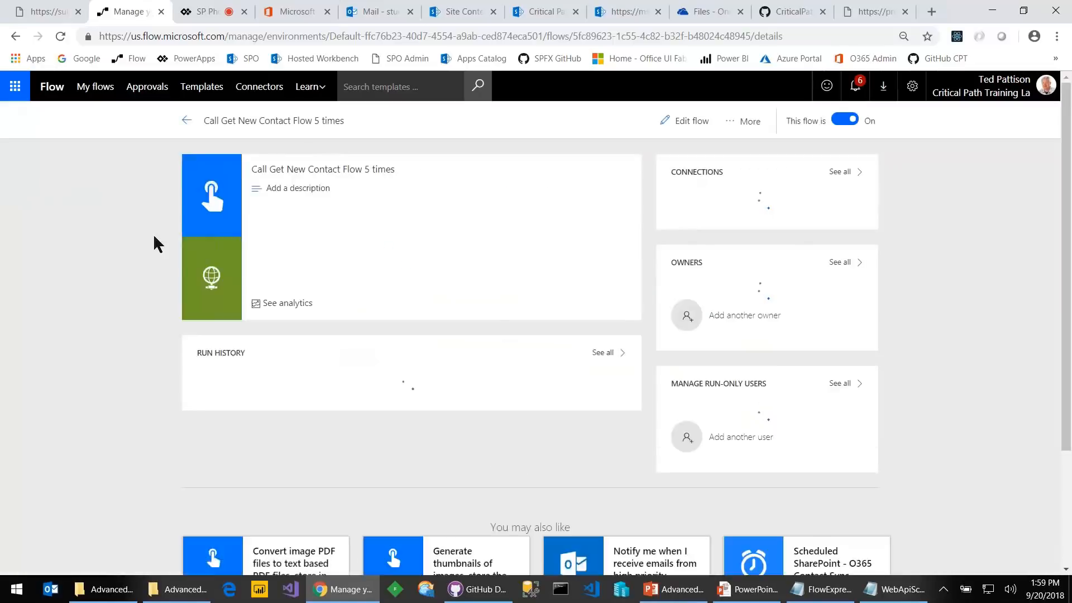
Open Get New Contact from Web API from My flows and check its six Test Succeeded runs
{"action": "left_click", "coordinate": [96, 87]}
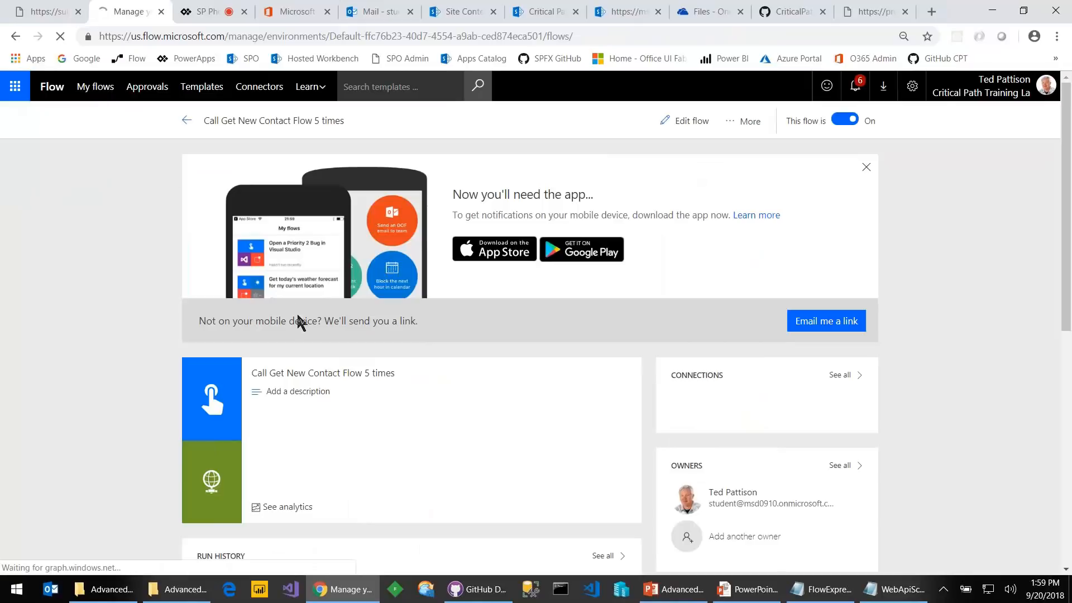
{"action": "scroll", "coordinate": [334, 346], "scroll_direction": "down", "scroll_amount": 6}
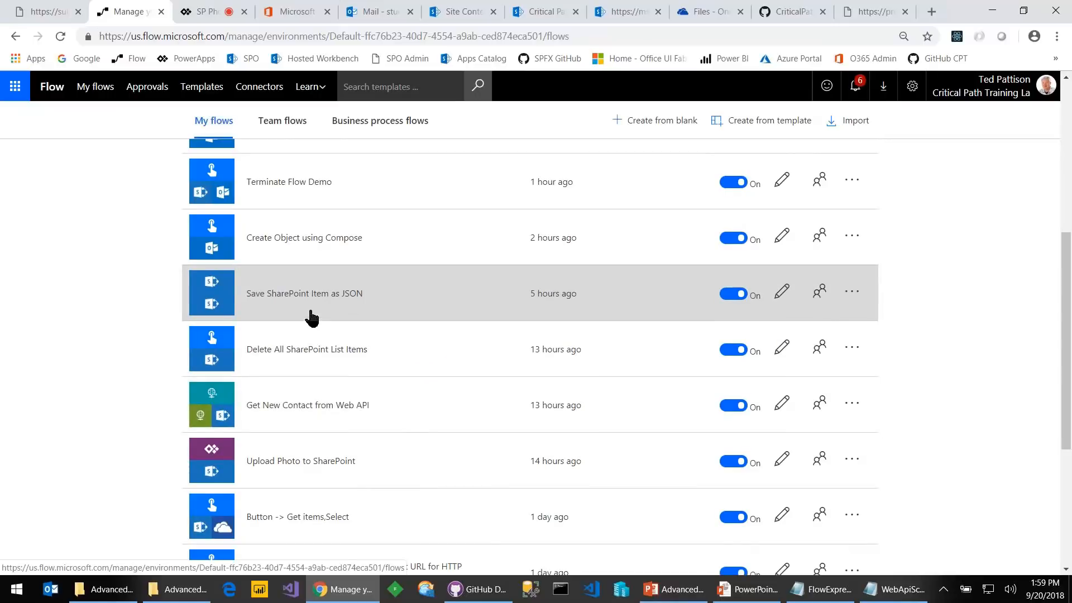
{"action": "scroll", "coordinate": [314, 347], "scroll_direction": "up", "scroll_amount": 3}
{"action": "scroll", "coordinate": [311, 342], "scroll_direction": "up", "scroll_amount": 2}
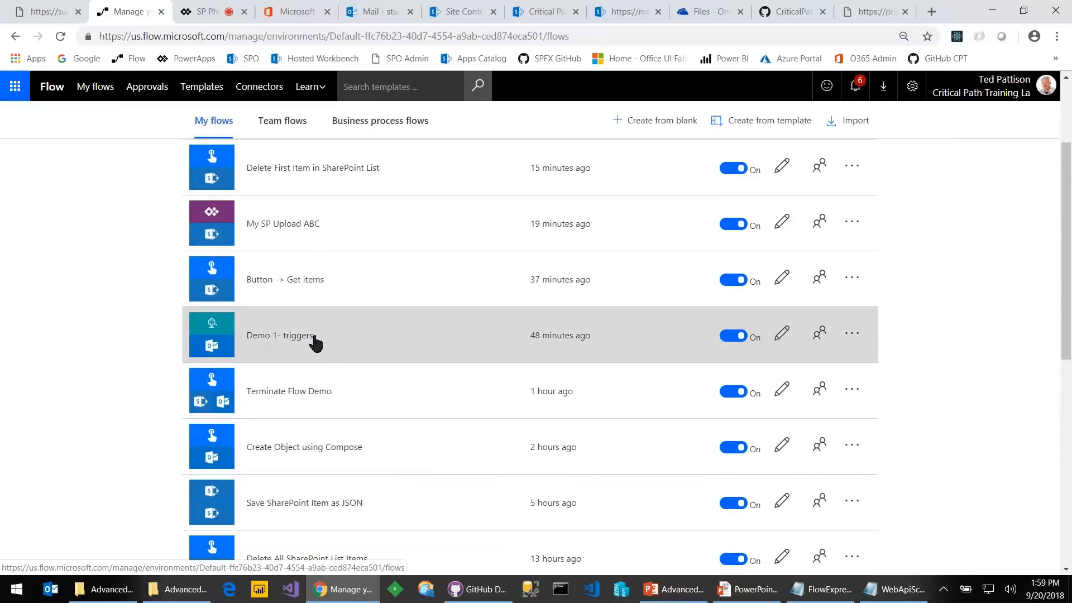
{"action": "scroll", "coordinate": [347, 179], "scroll_direction": "up", "scroll_amount": 3}
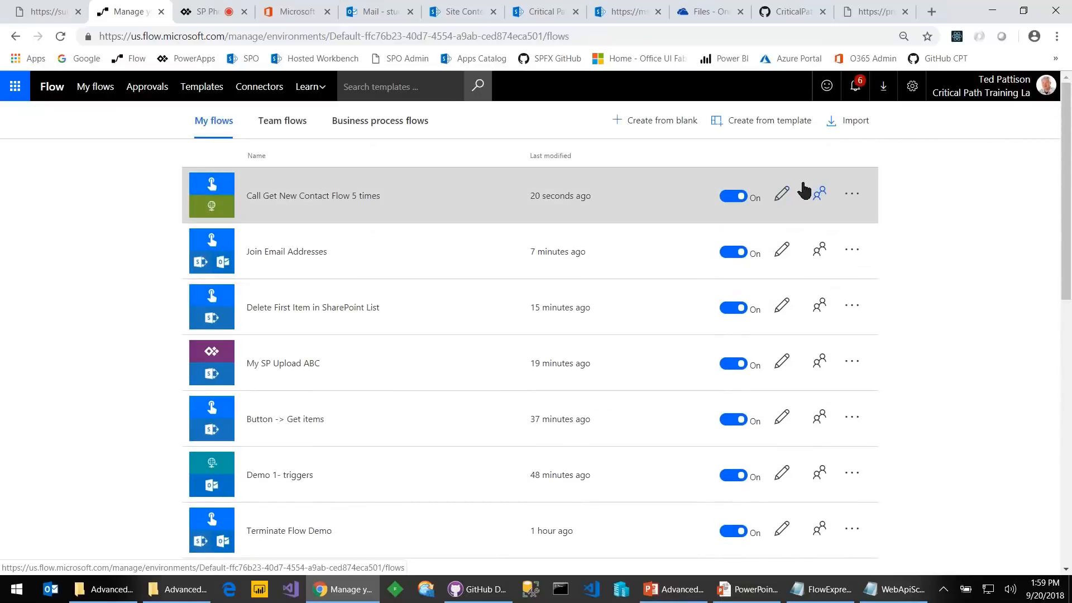
{"action": "scroll", "coordinate": [366, 363], "scroll_direction": "down", "scroll_amount": 5}
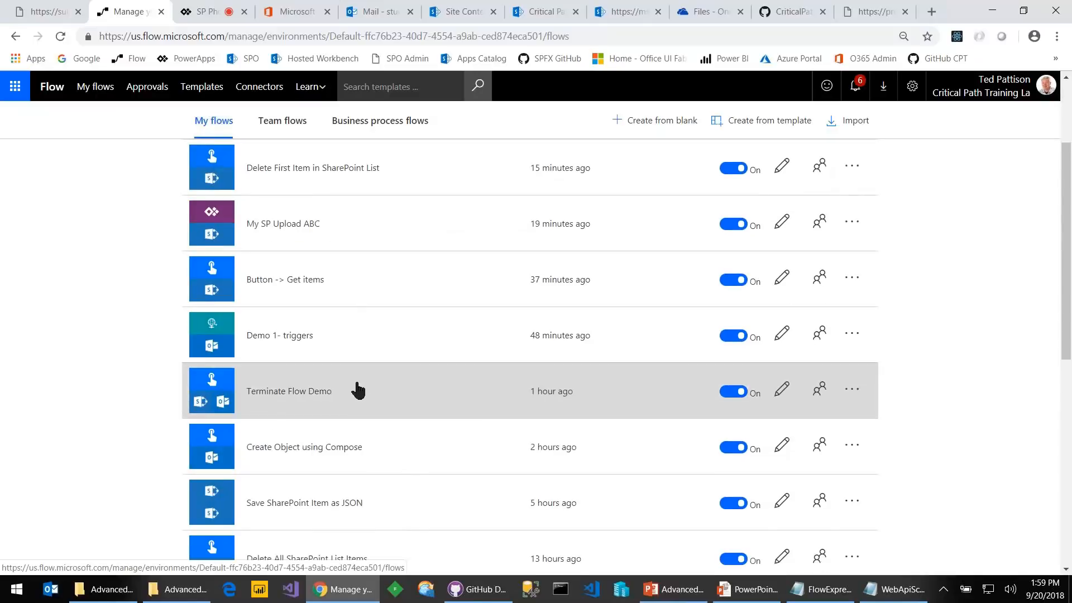
{"action": "left_click", "coordinate": [312, 487]}
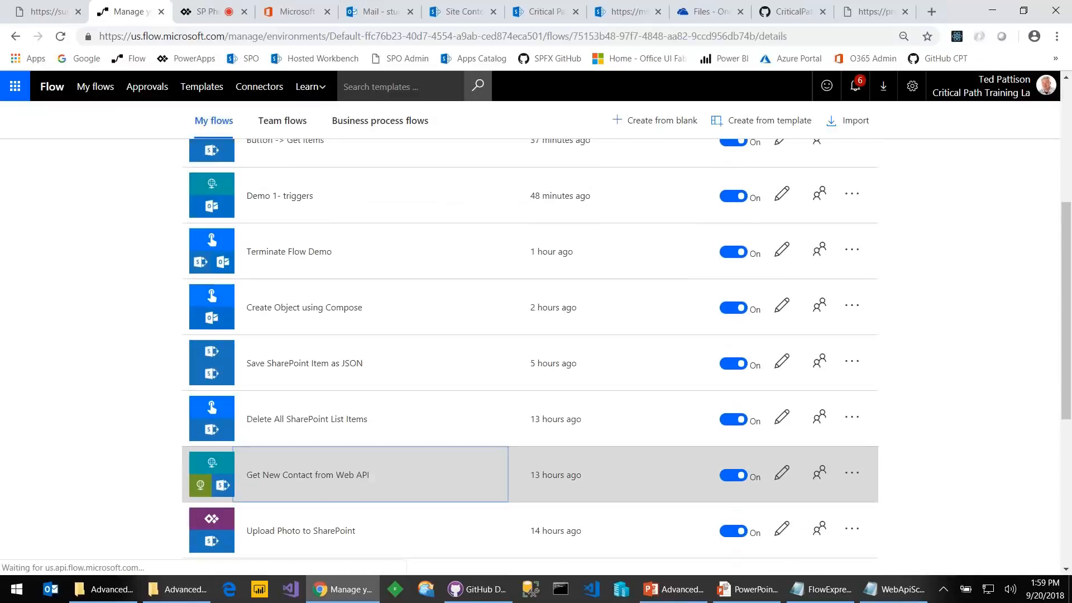
{"action": "scroll", "coordinate": [316, 378], "scroll_direction": "down", "scroll_amount": 4}
{"action": "scroll", "coordinate": [265, 250], "scroll_direction": "up", "scroll_amount": 3}
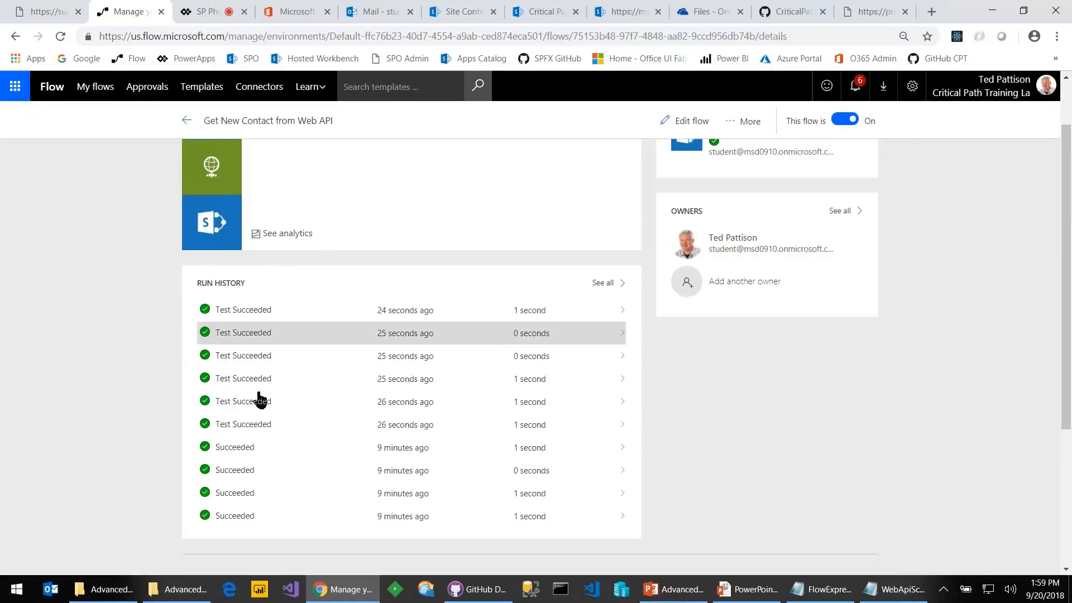
Return to the PowerPoint slide show and advance past Building object to 'Calling Flows using the HTTP action'
{"action": "mouse_move", "coordinate": [757, 594]}
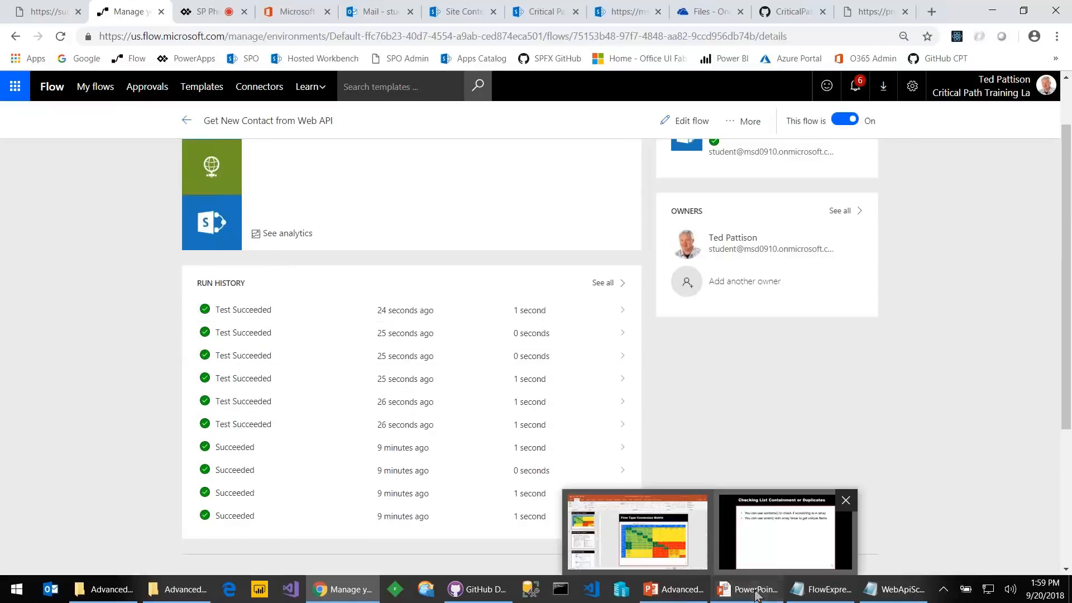
{"action": "left_click", "coordinate": [784, 534]}
{"action": "key", "text": "Right"}
{"action": "key", "text": "Right"}
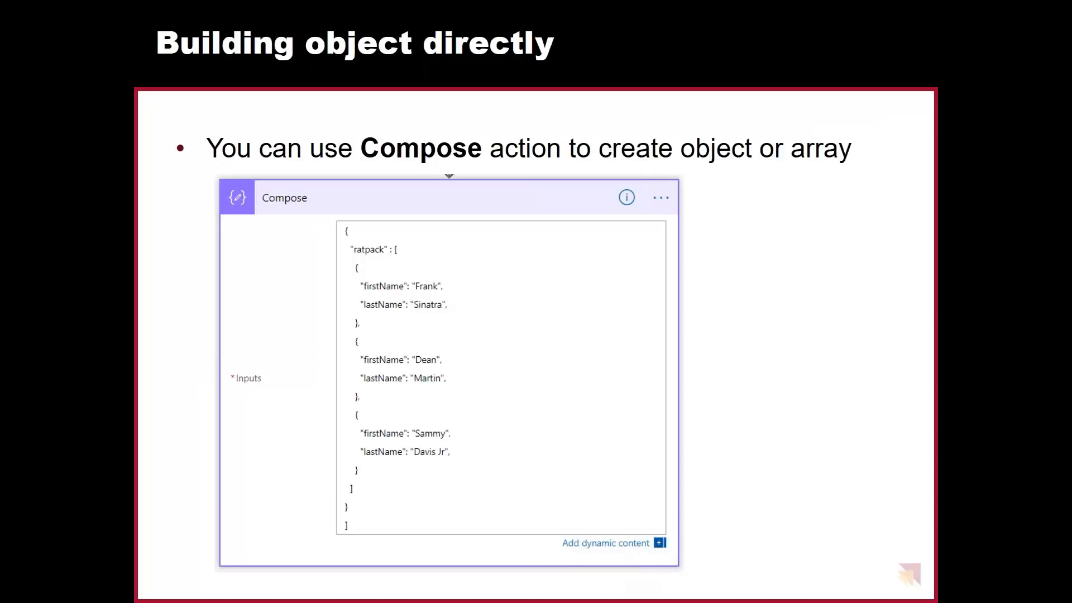
{"action": "key", "text": "Right"}
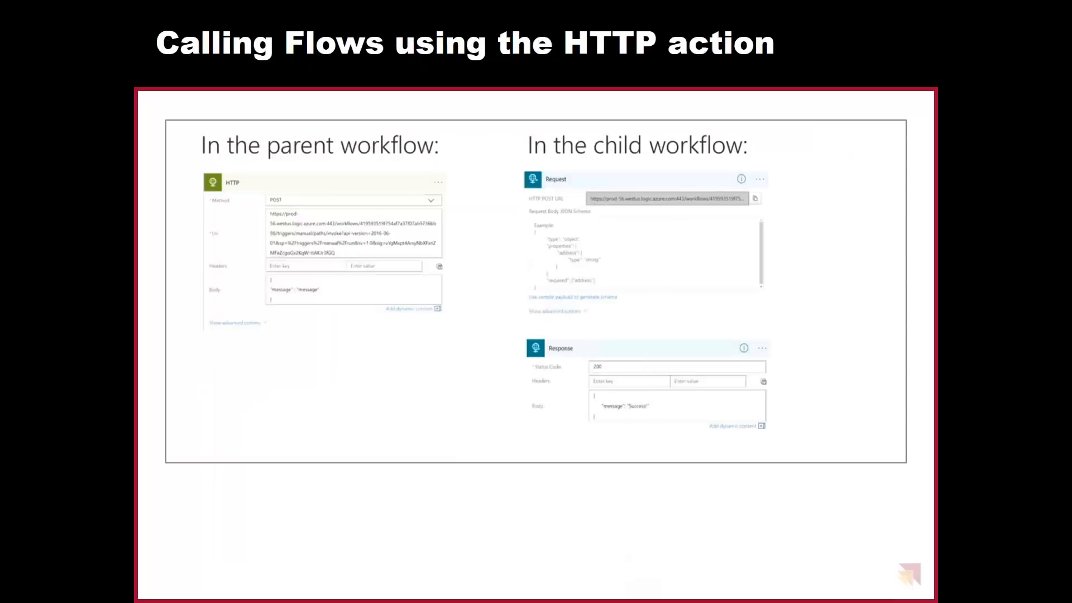